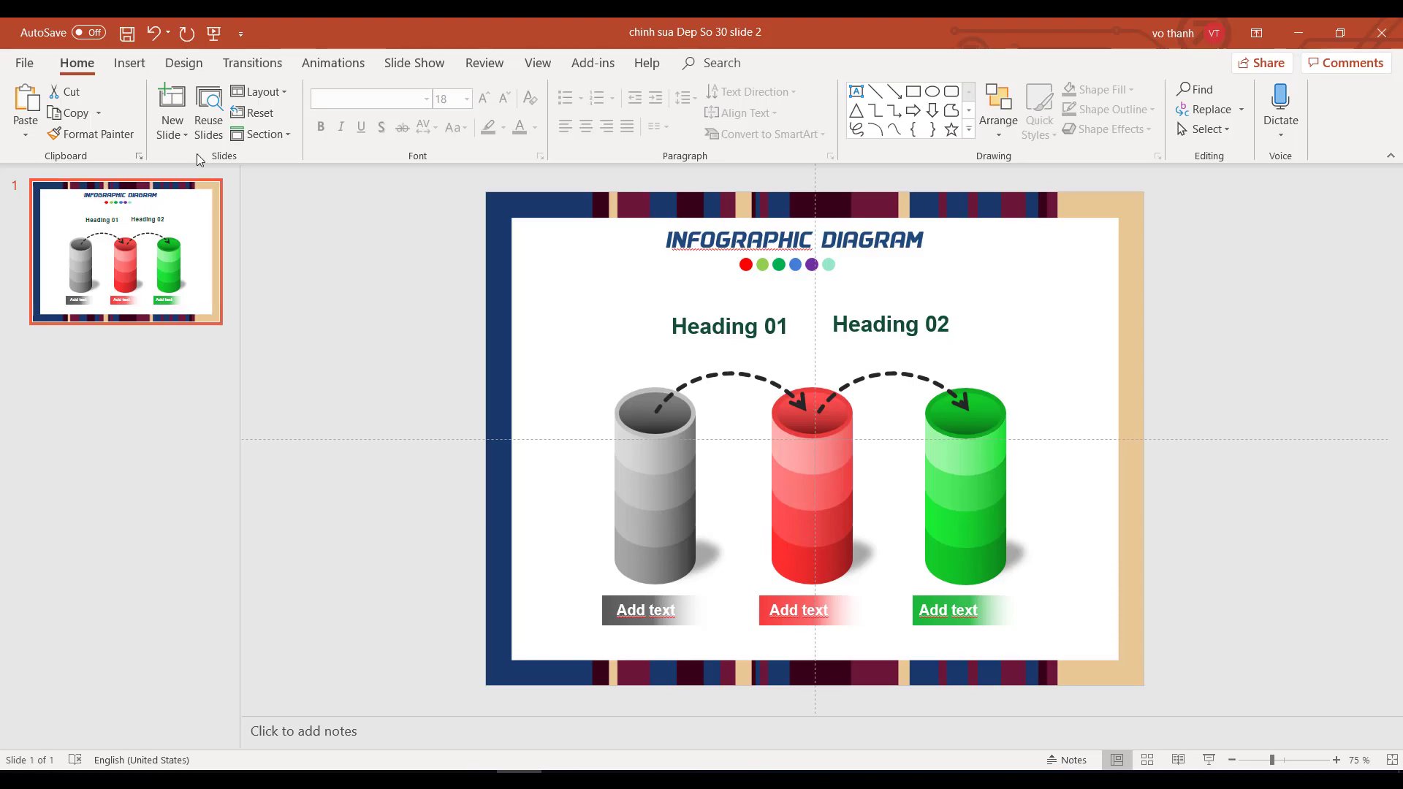
- Add a blank slide and draw a tall, narrow rounded-rectangle pill with fully rounded corners
left_click(173, 128)
left_click(310, 417)
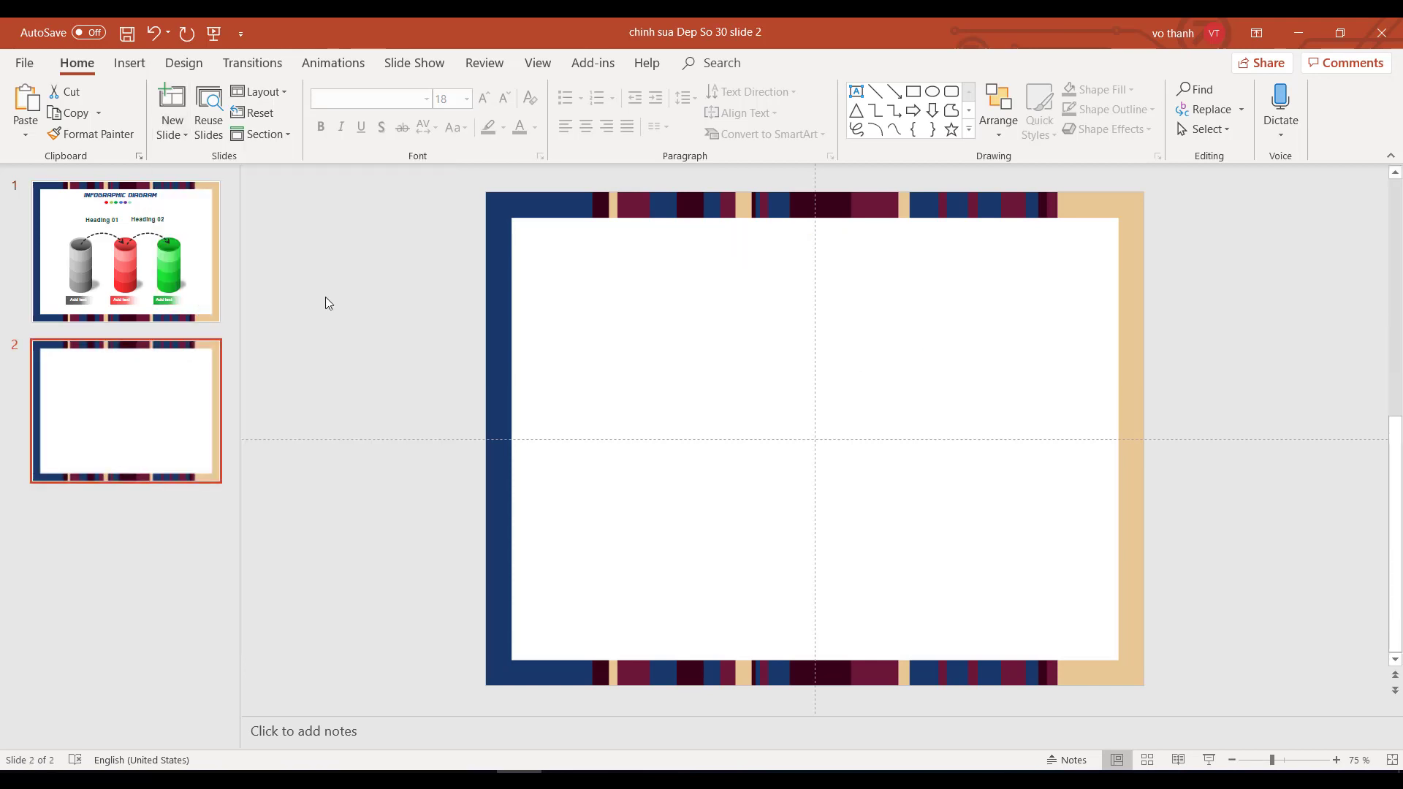
mouse_move(623, 318)
left_mouse_down()
mouse_move(714, 467)
mouse_move(737, 471)
left_mouse_up()
mouse_move(642, 318)
left_mouse_down()
mouse_move(678, 344)
mouse_move(714, 342)
left_mouse_up()
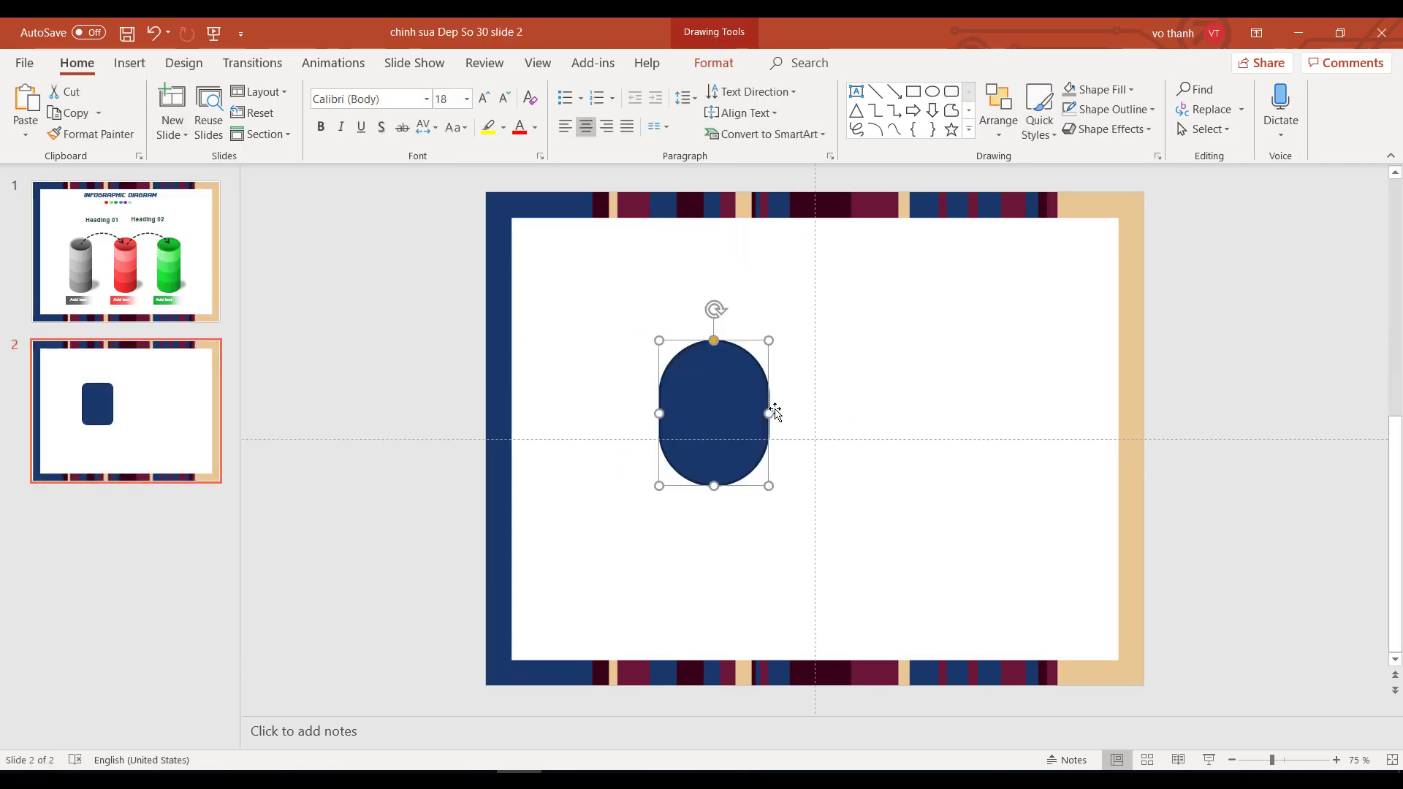
left_click_drag(769, 413, 728, 401)
mouse_move(695, 486)
left_mouse_down()
mouse_move(703, 521)
mouse_move(711, 508)
left_mouse_up()
left_click_drag(734, 420, 738, 420)
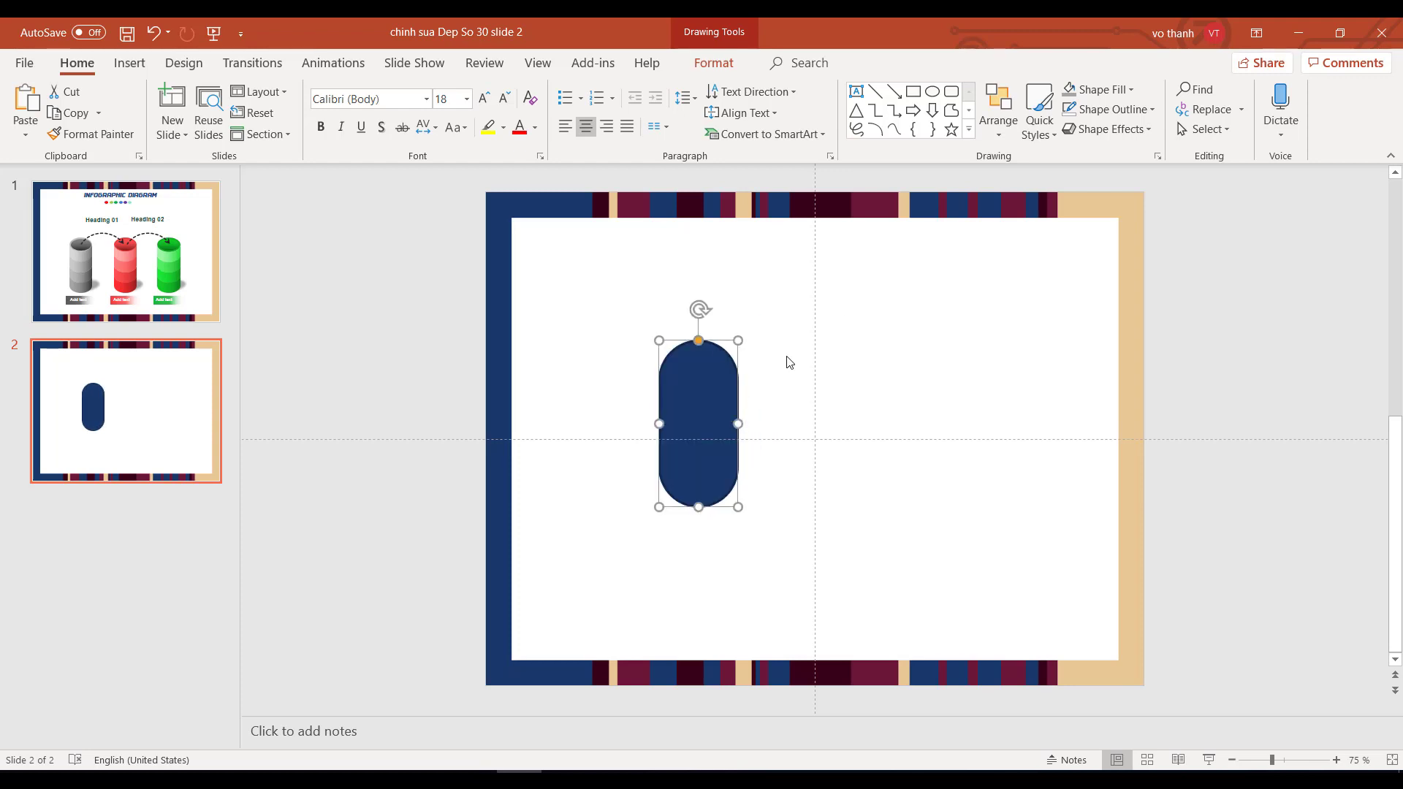
- Give the pill a light grey fill at 16% transparency with no outline, and move it up
right_click(706, 387)
left_click(796, 732)
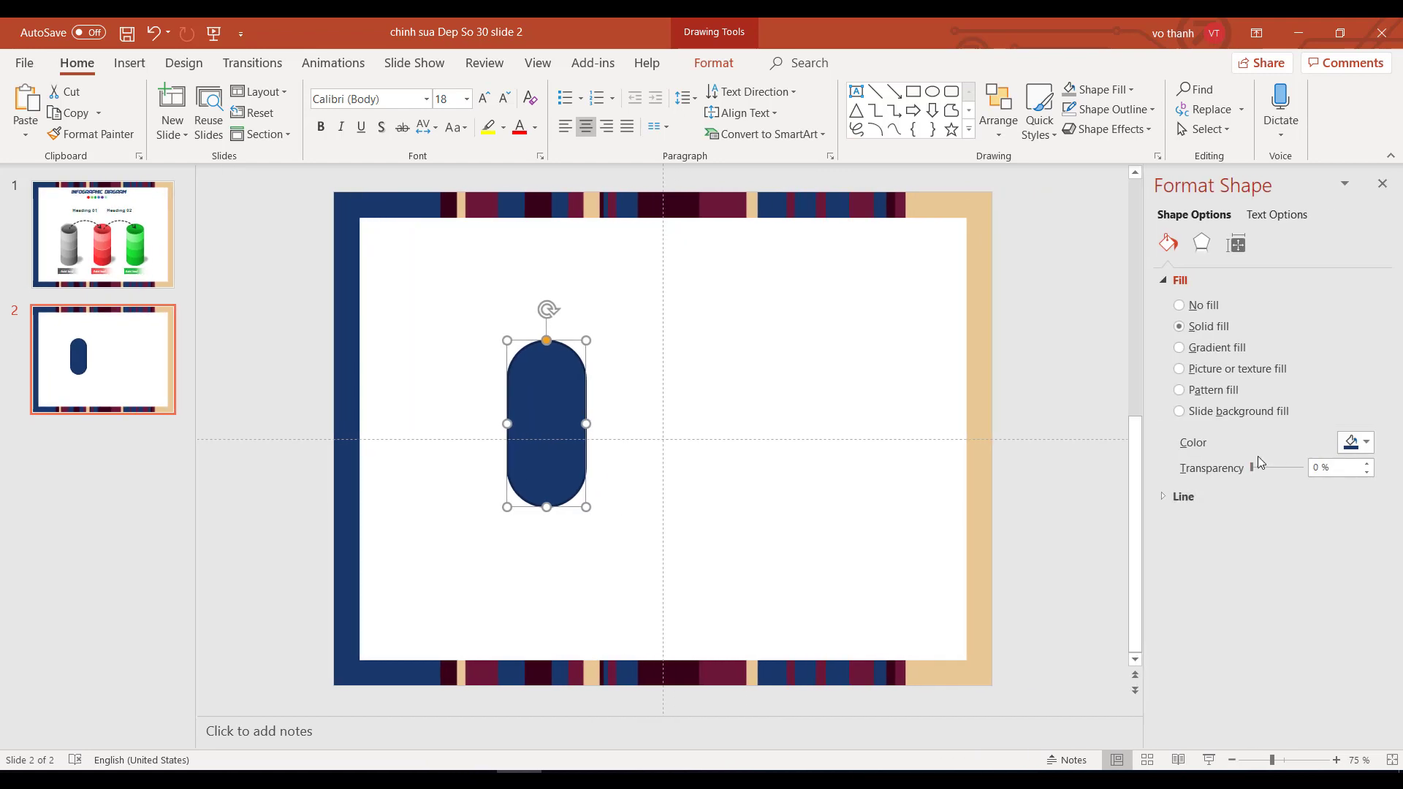
left_click_drag(1253, 471, 1259, 469)
left_click(1130, 90)
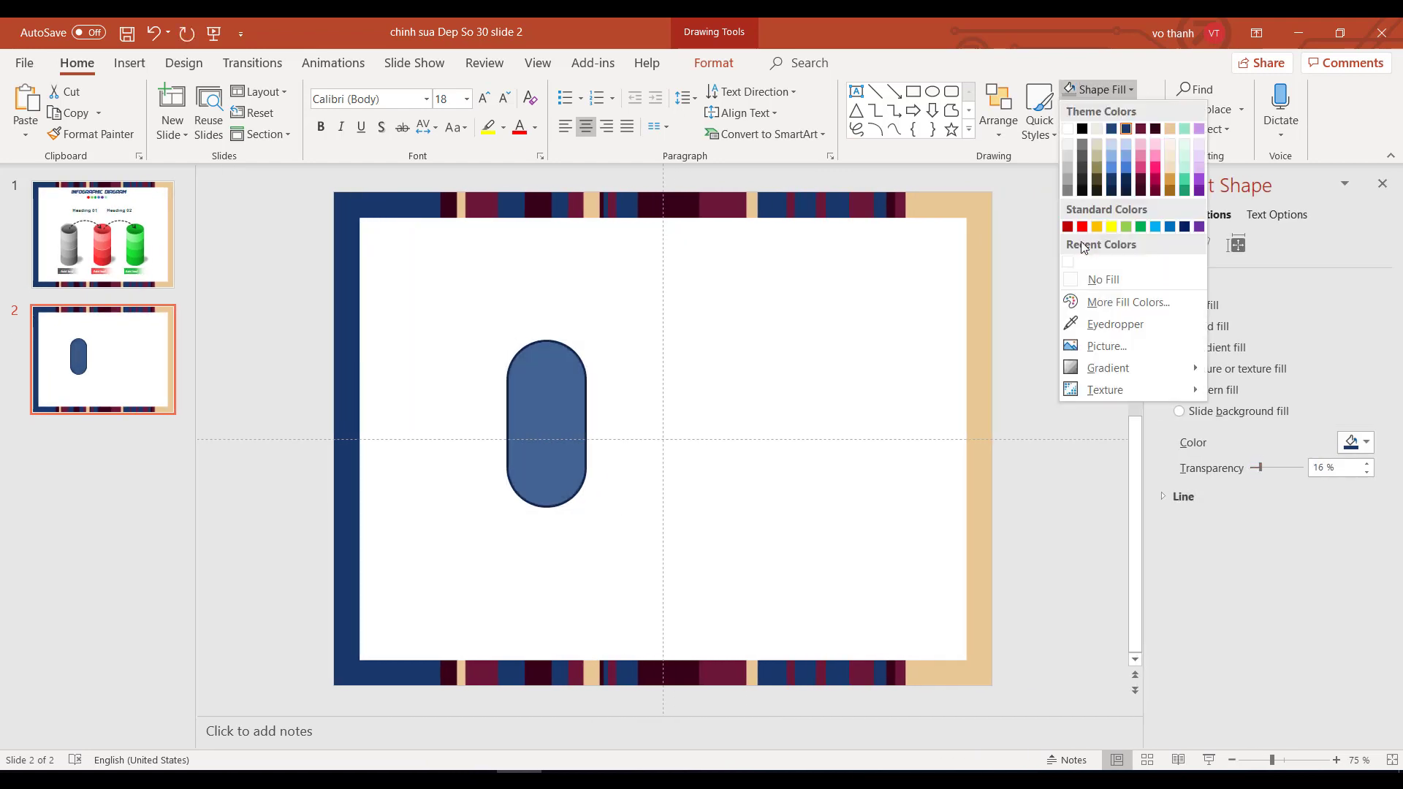
left_click(1069, 192)
left_click(1108, 109)
left_click(1093, 298)
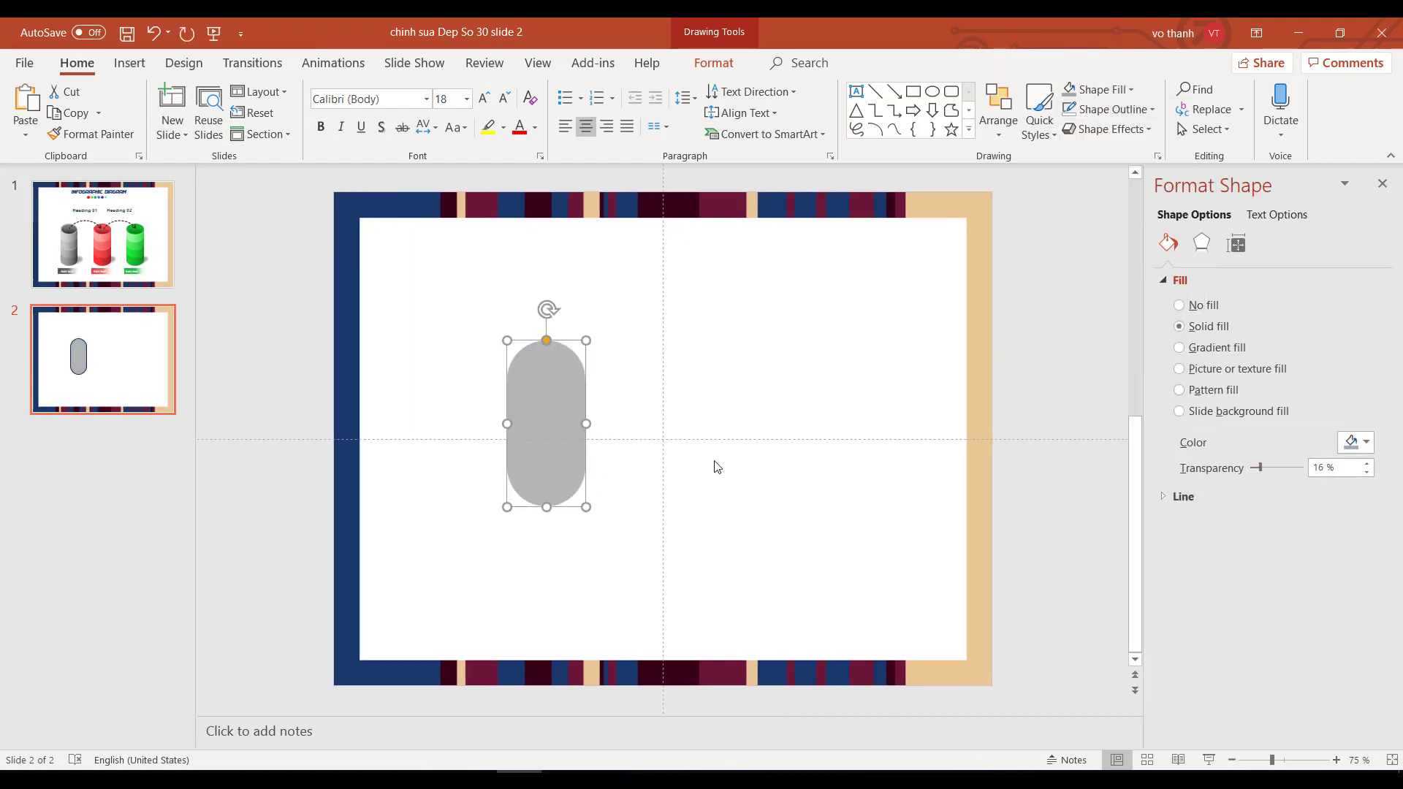
left_click_drag(541, 428, 767, 356)
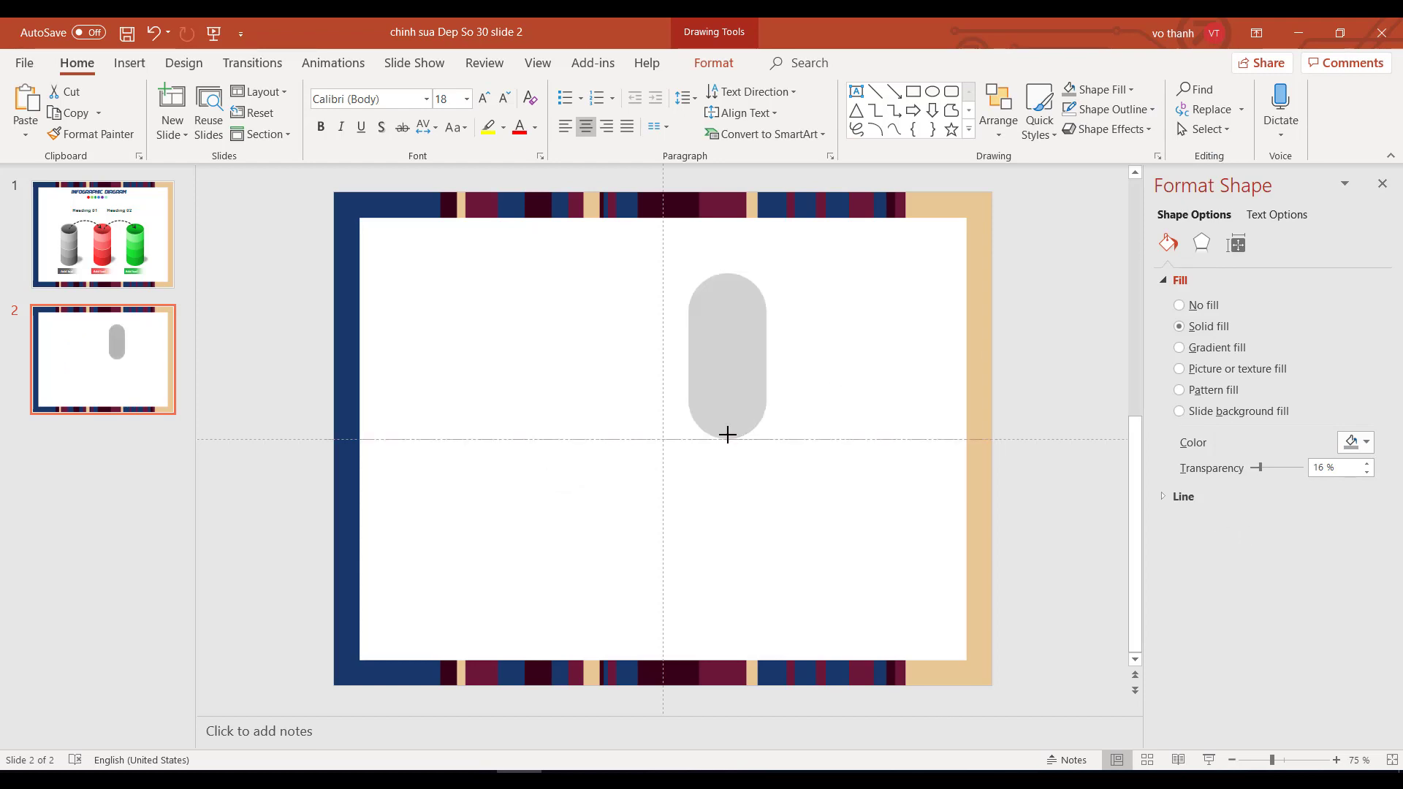
- Raise the pill's transparency to 26%, add an overlapping lower copy, and select both pills
left_click(1265, 469)
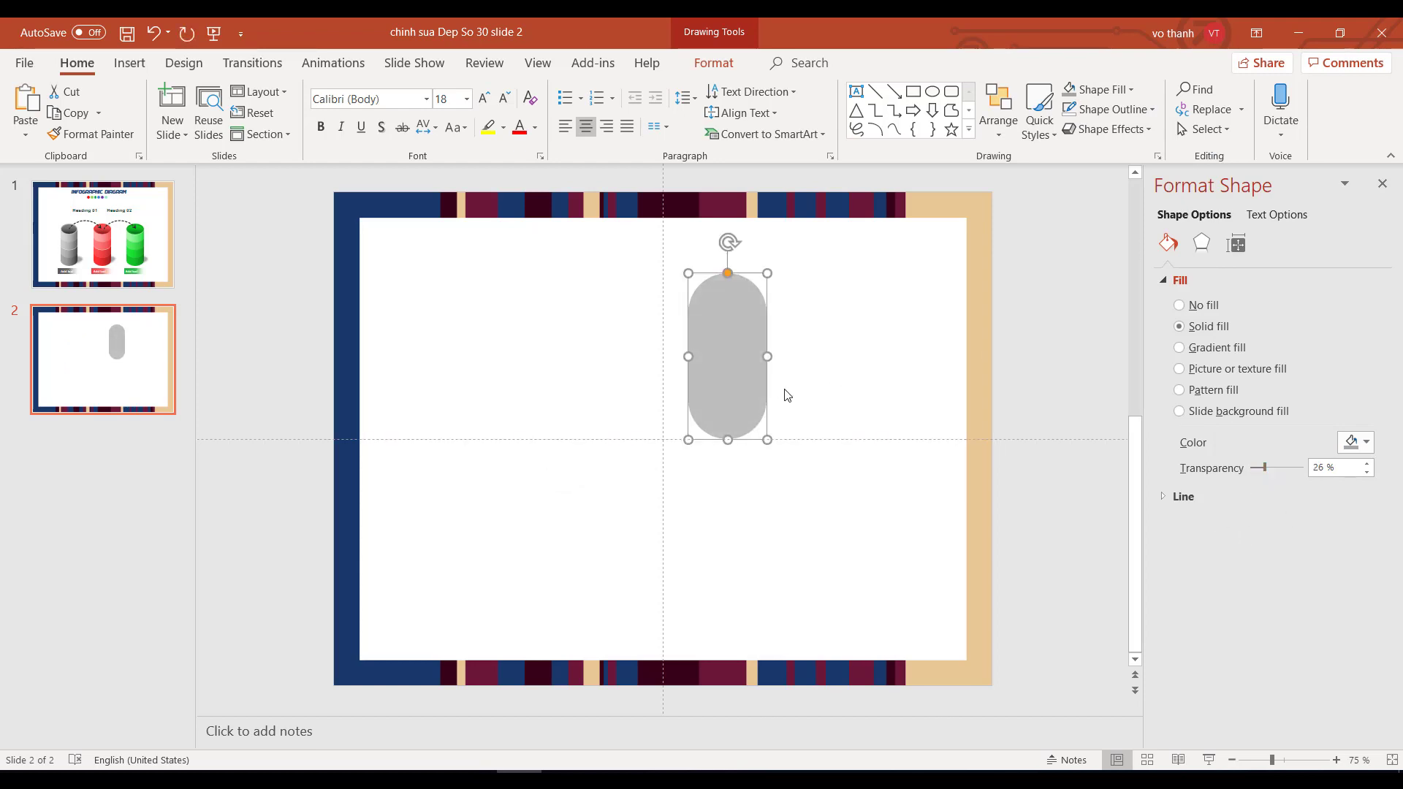
left_click_drag(731, 371, 727, 402)
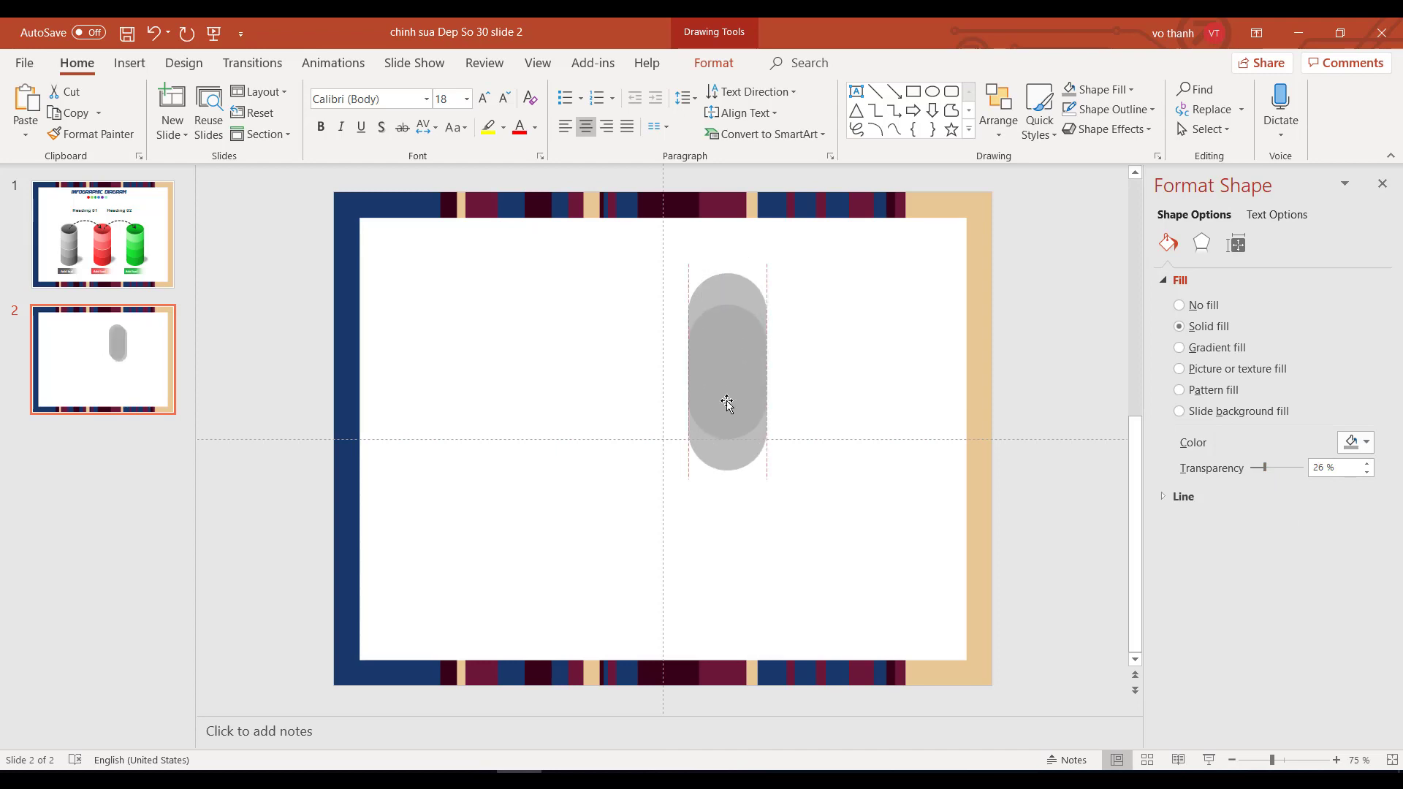
left_click_drag(736, 355, 741, 368)
scroll(850, 426, "up", 5, "ctrl")
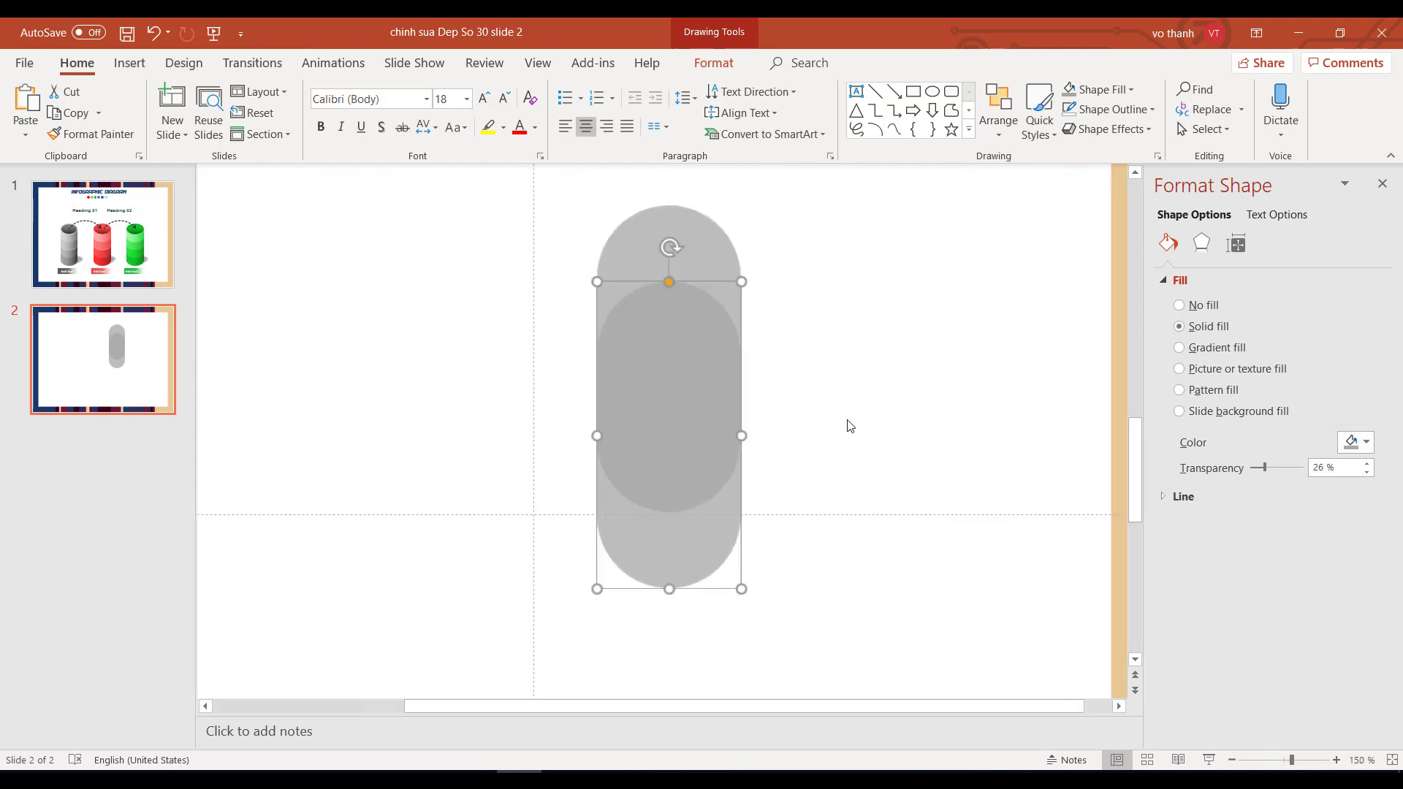
scroll(825, 444, "up", 3, "ctrl")
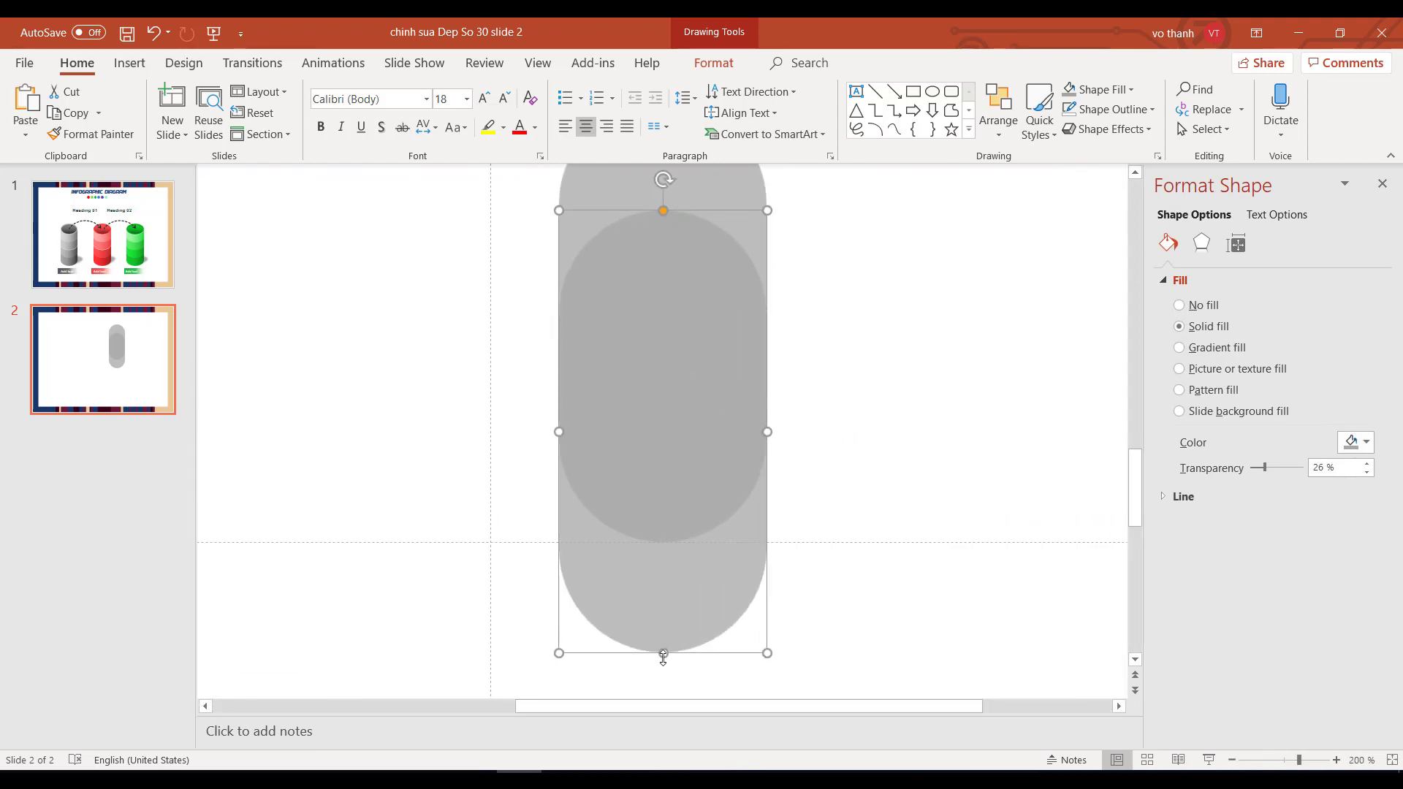
left_click_drag(667, 650, 668, 651)
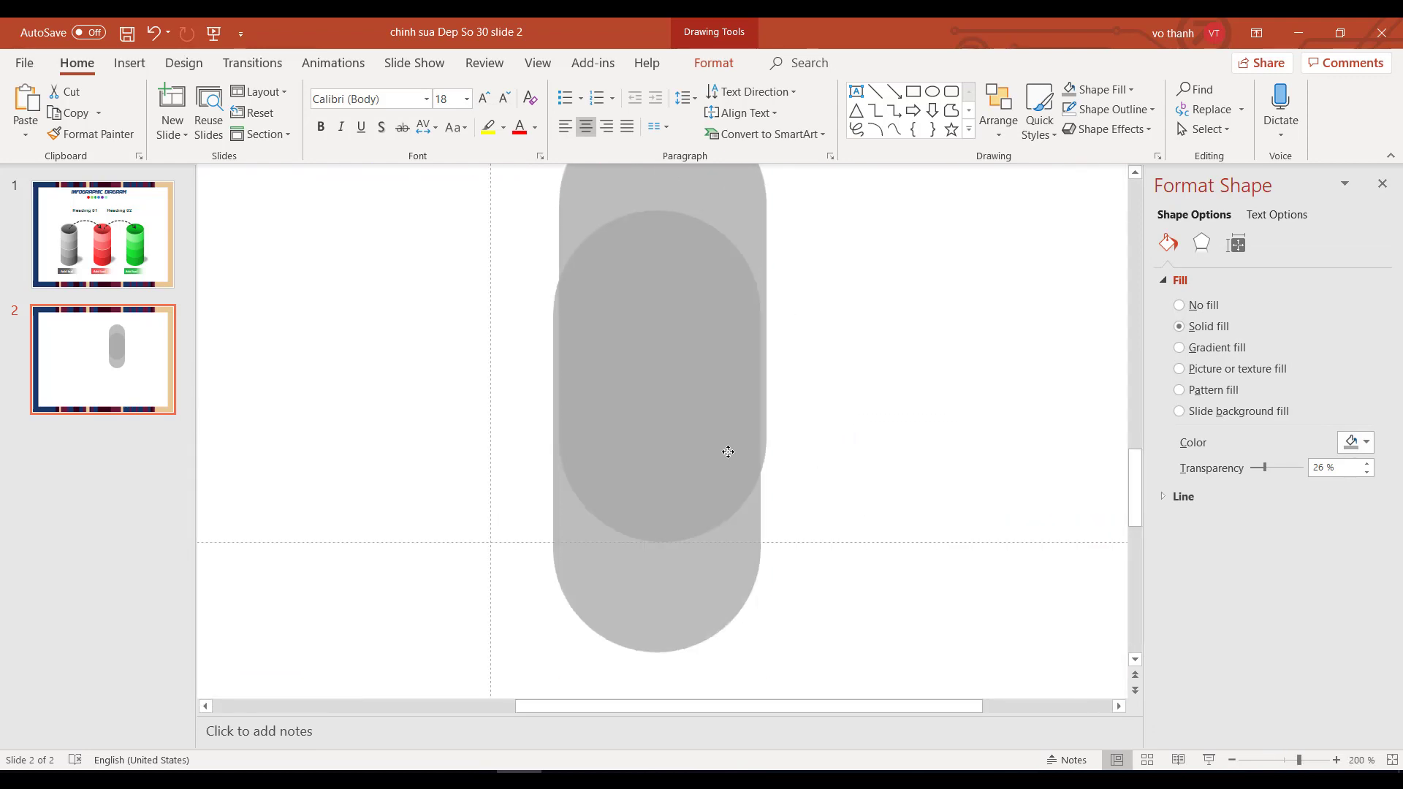
left_click_drag(688, 442, 690, 442)
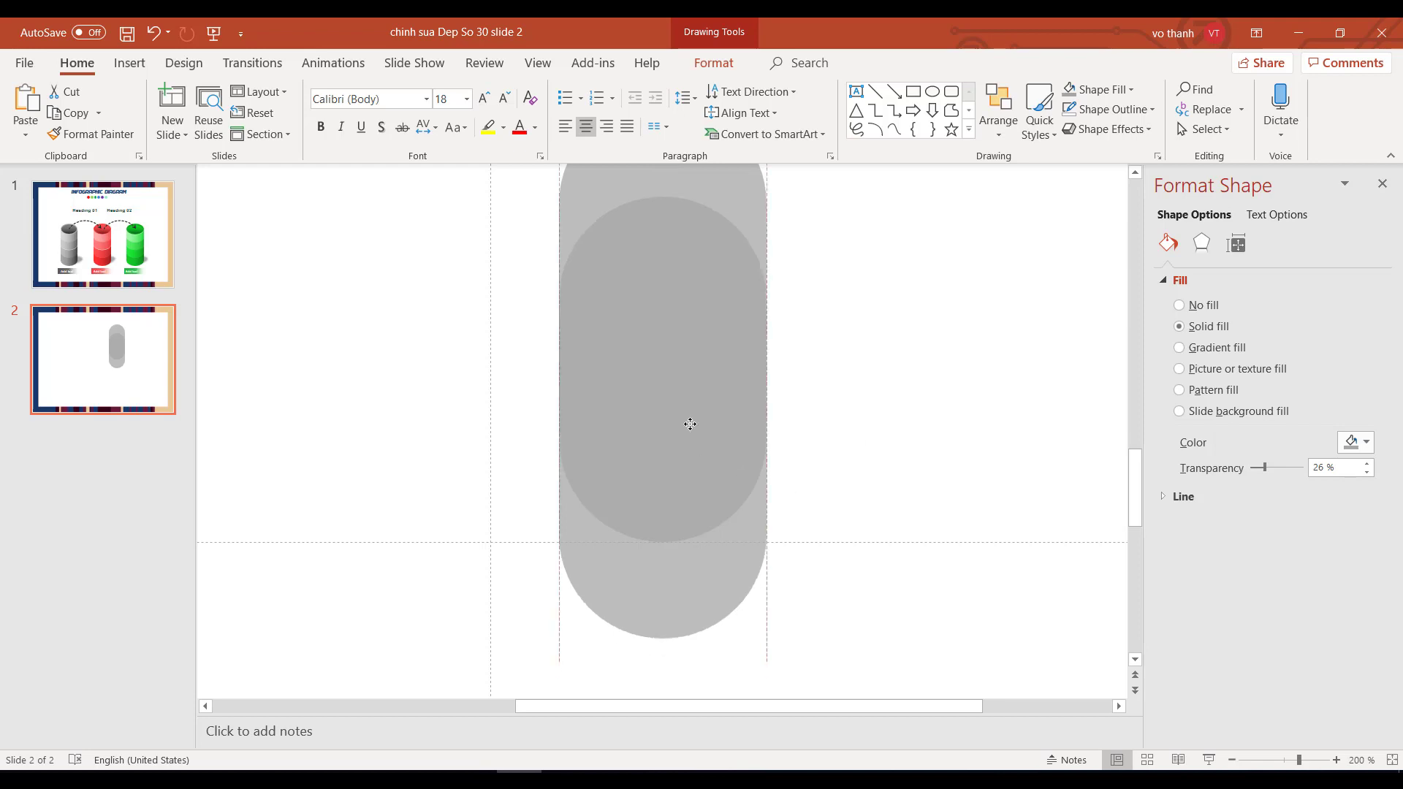
scroll(838, 435, "down", 5, "ctrl")
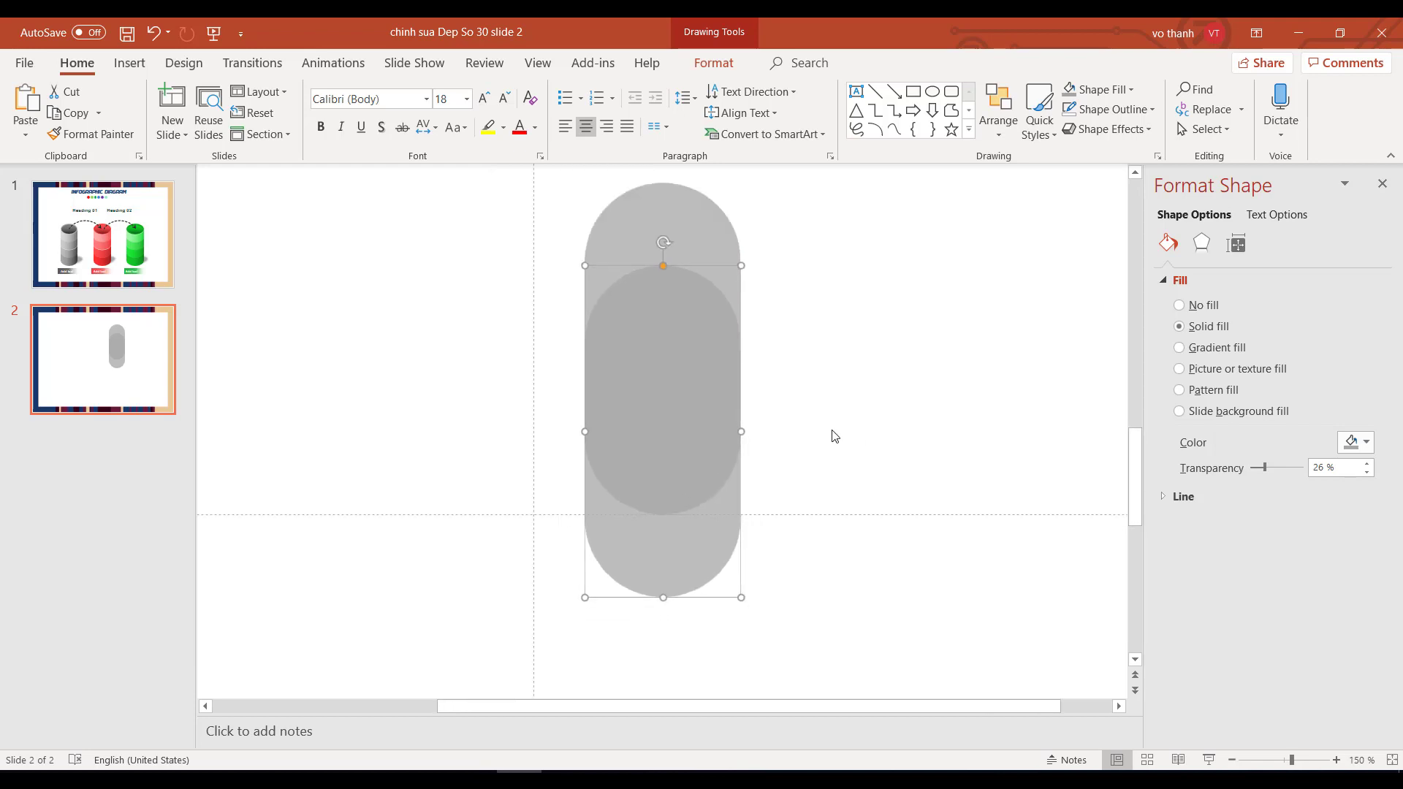
left_click(684, 259, "shift")
- Fragment the two overlapping pills with Merge Shapes and delete the top piece
left_click(714, 63)
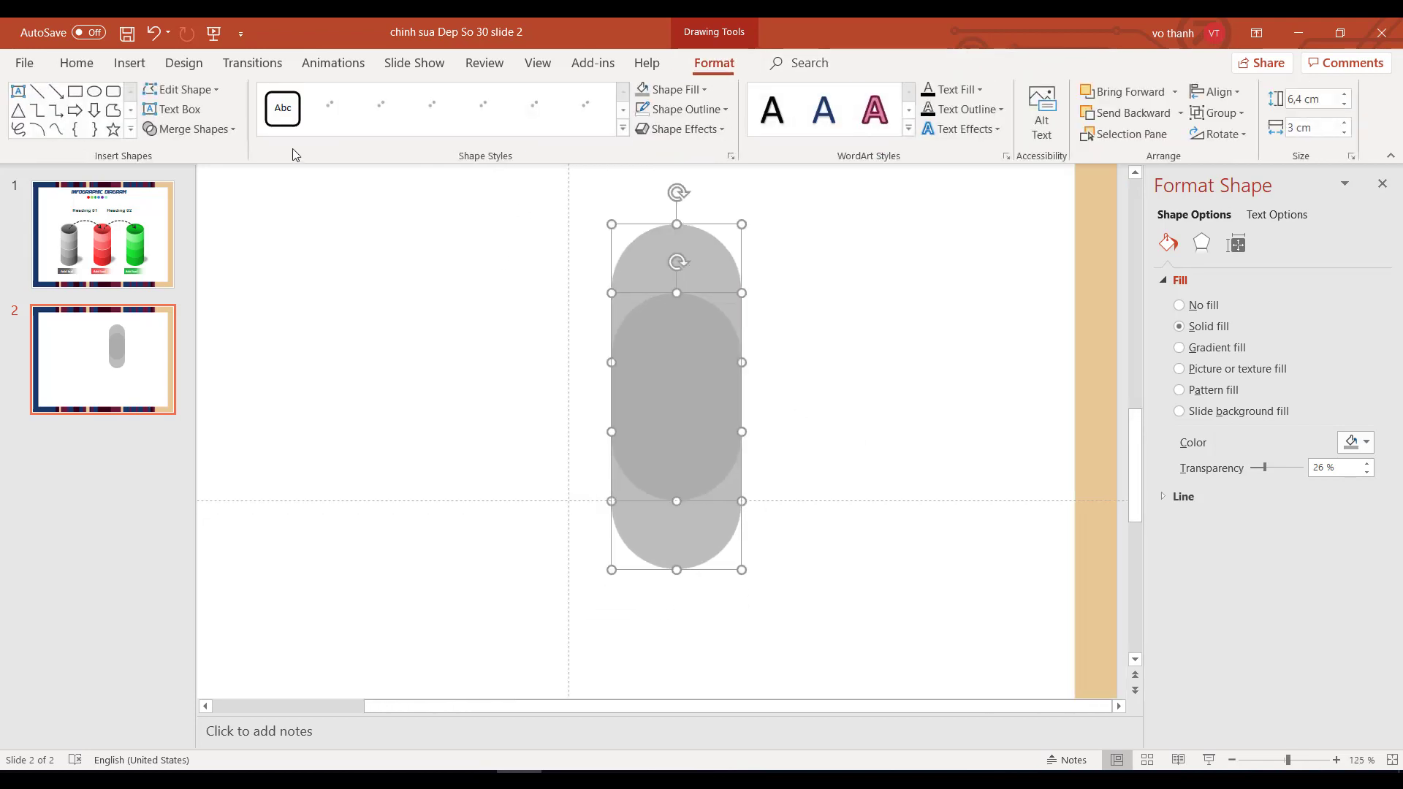
left_click(189, 129)
left_click(189, 192)
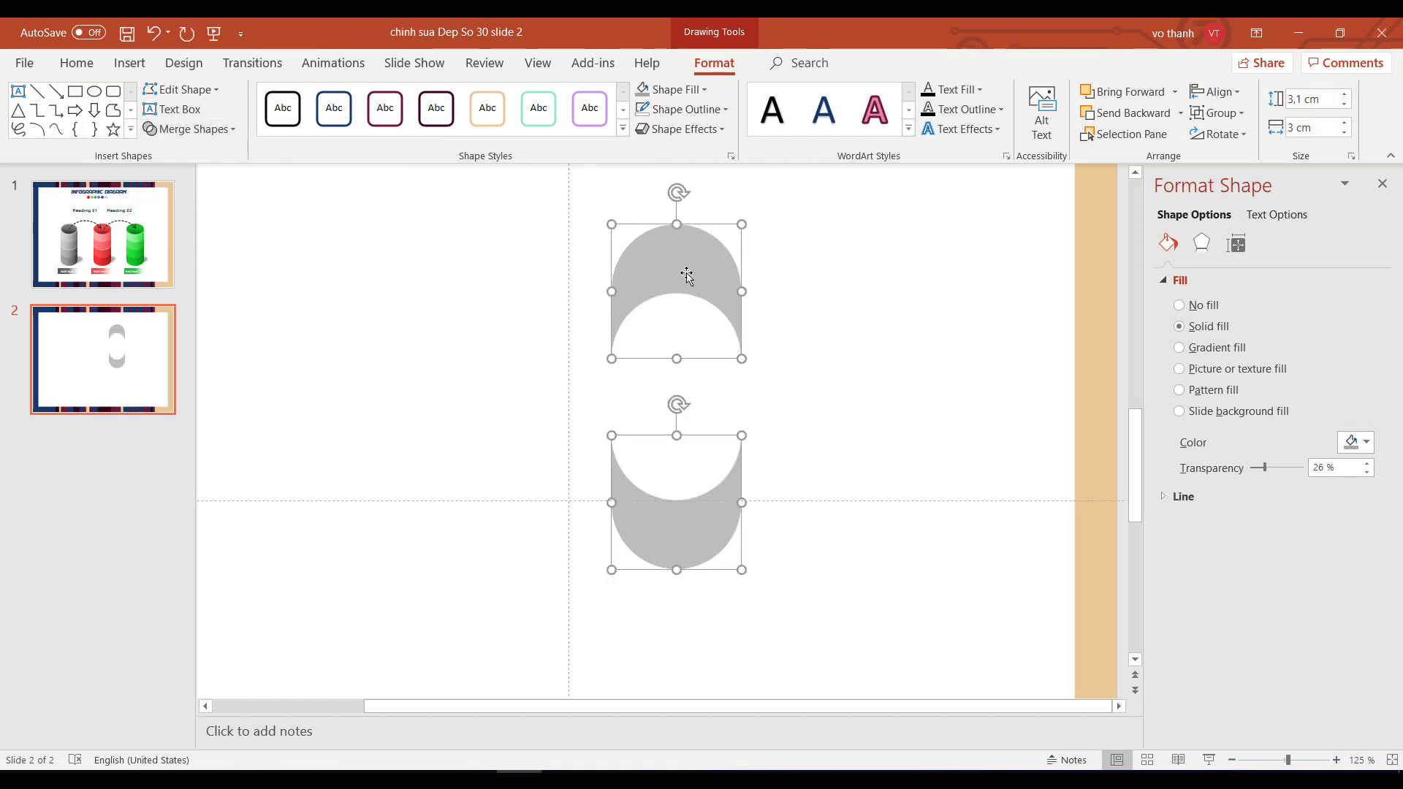
left_click(705, 295)
left_click(687, 256)
key("Delete")
left_click(705, 532)
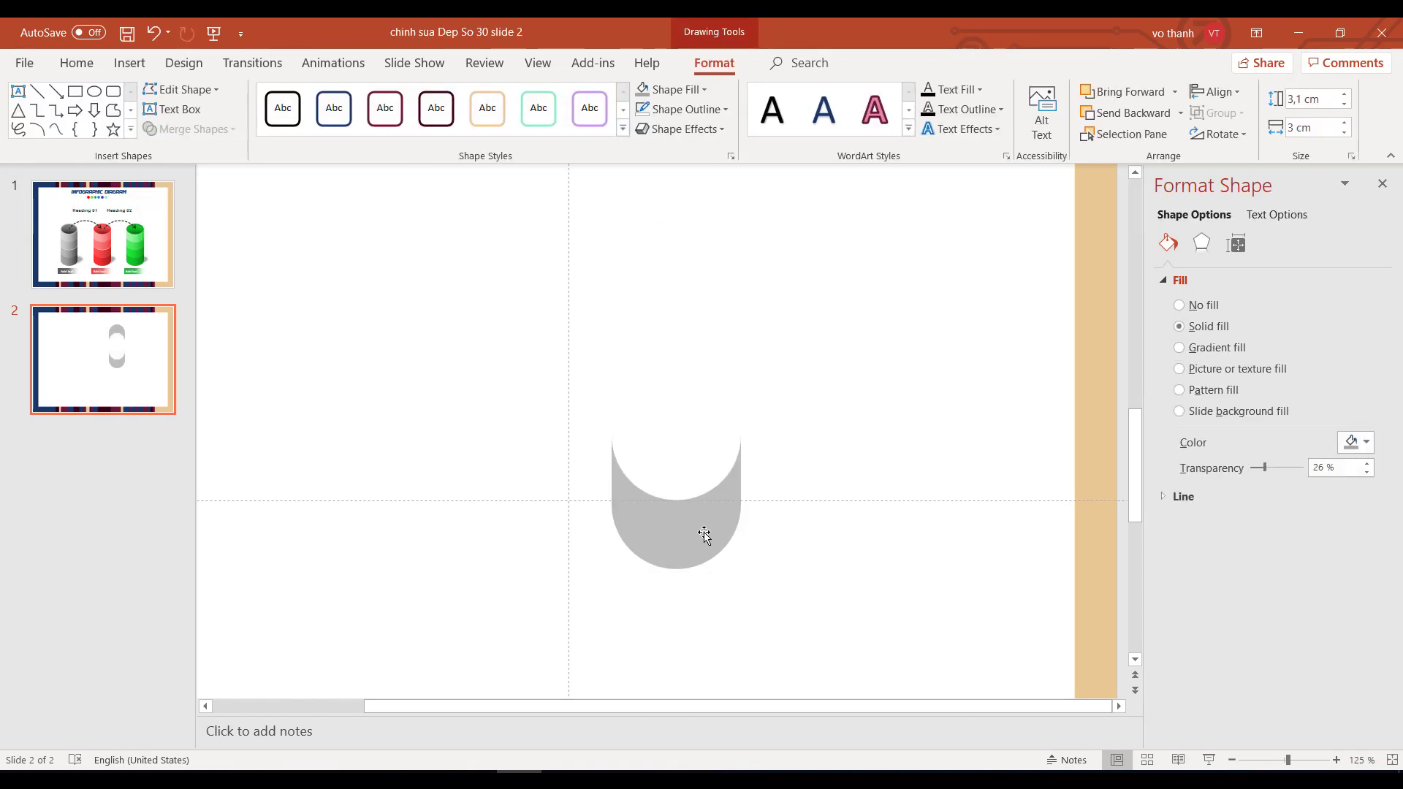
left_click(742, 403)
- Move the remaining crescent up, shorten and narrow it, and place a copy below
left_click_drag(703, 551, 734, 405)
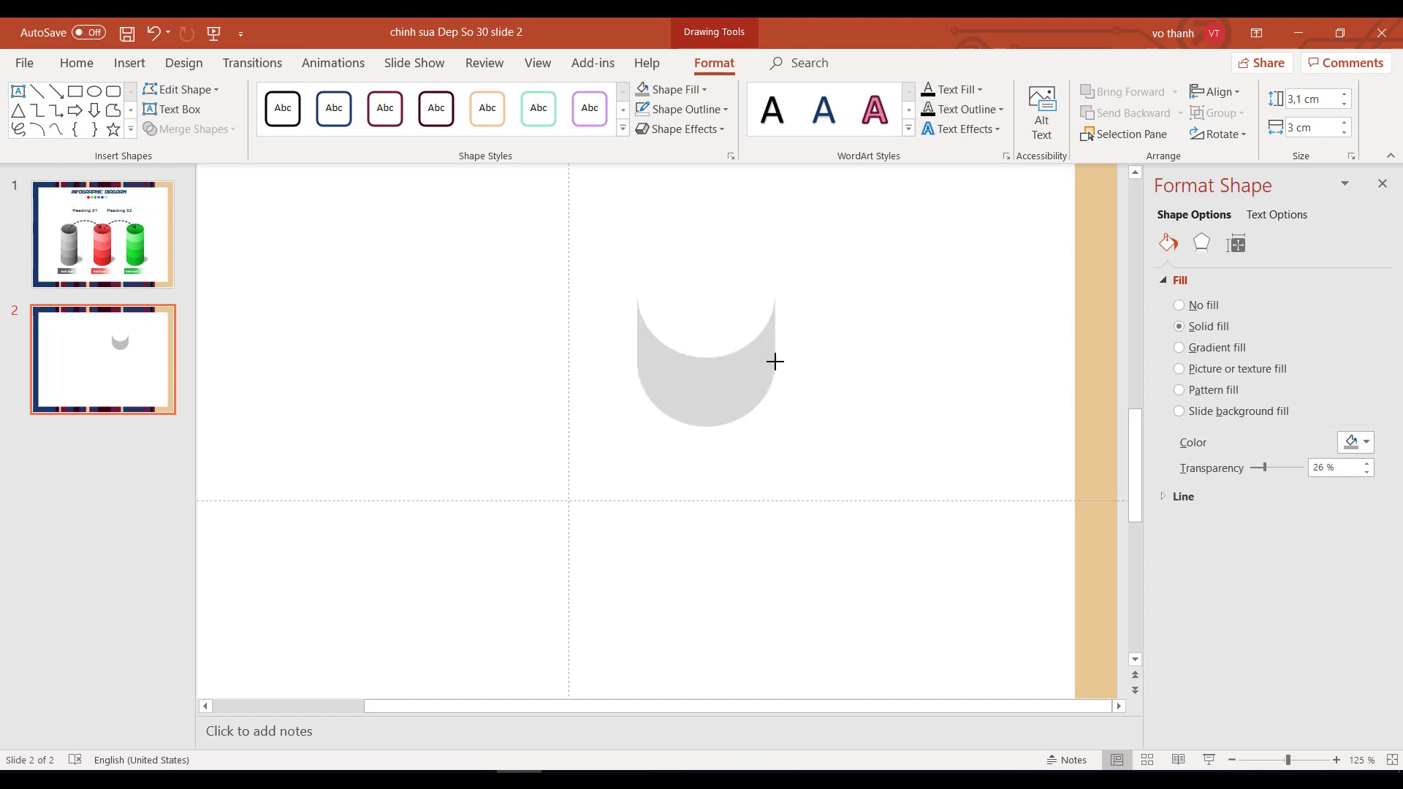
left_click(630, 363)
left_click(707, 395)
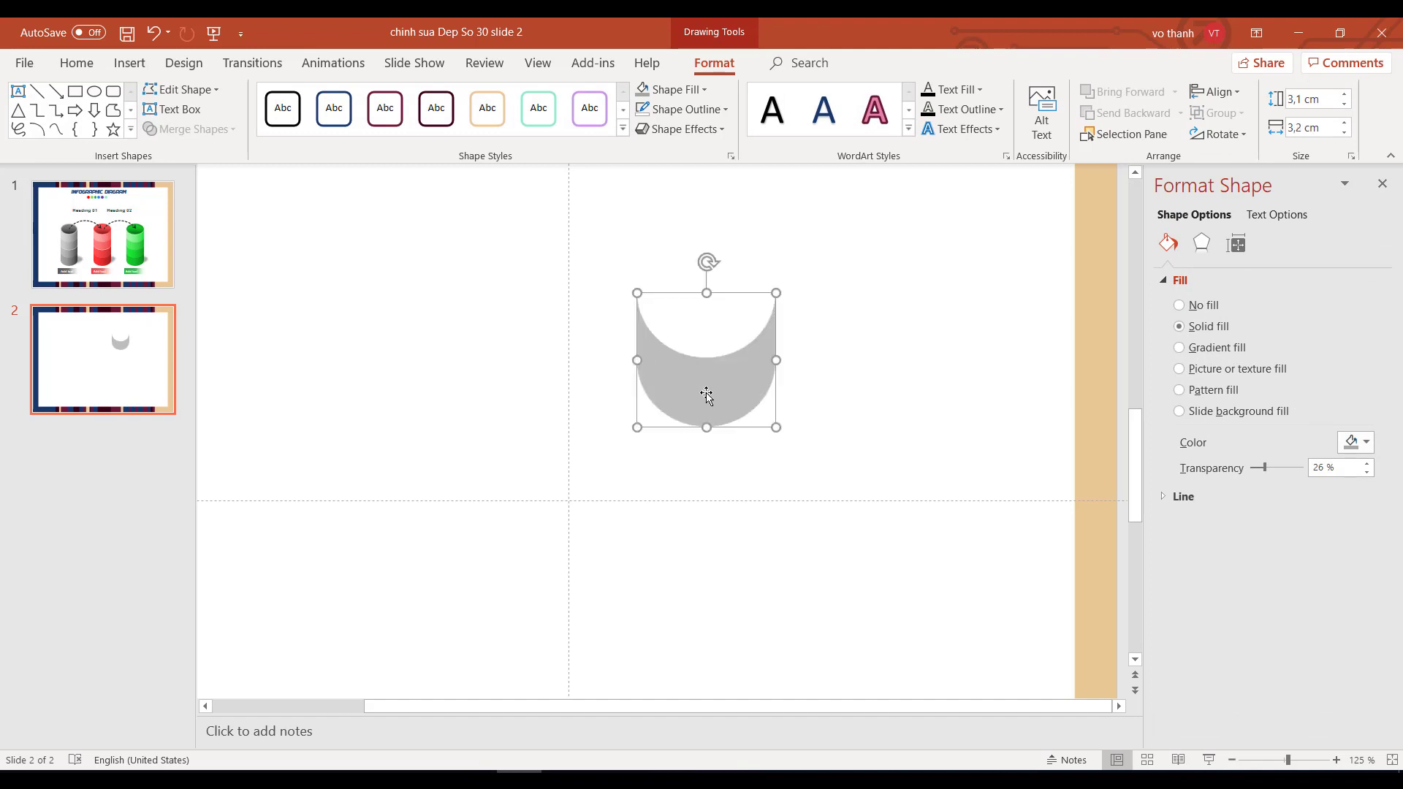
left_click_drag(707, 429, 717, 393)
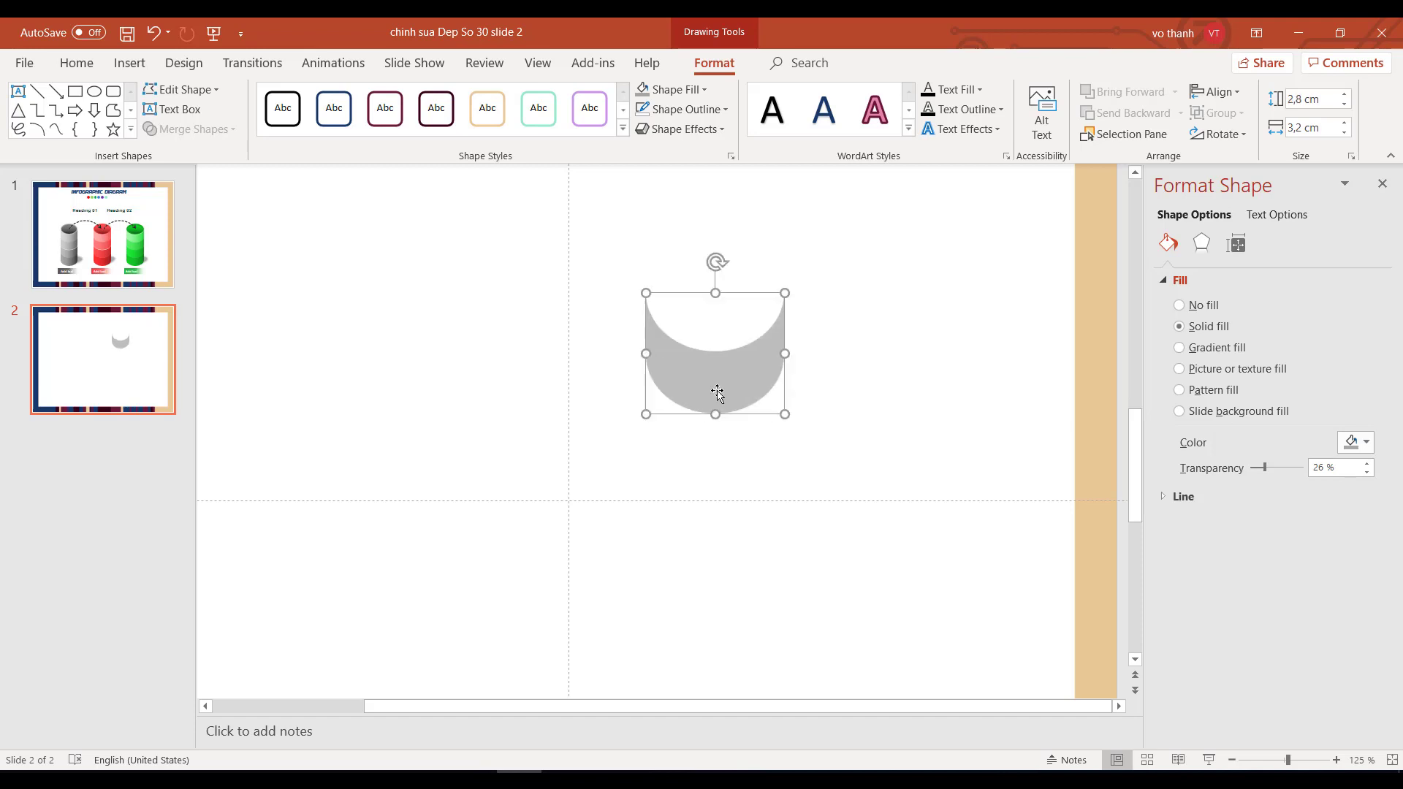
left_click_drag(785, 355, 776, 354)
left_click_drag(646, 355, 655, 354)
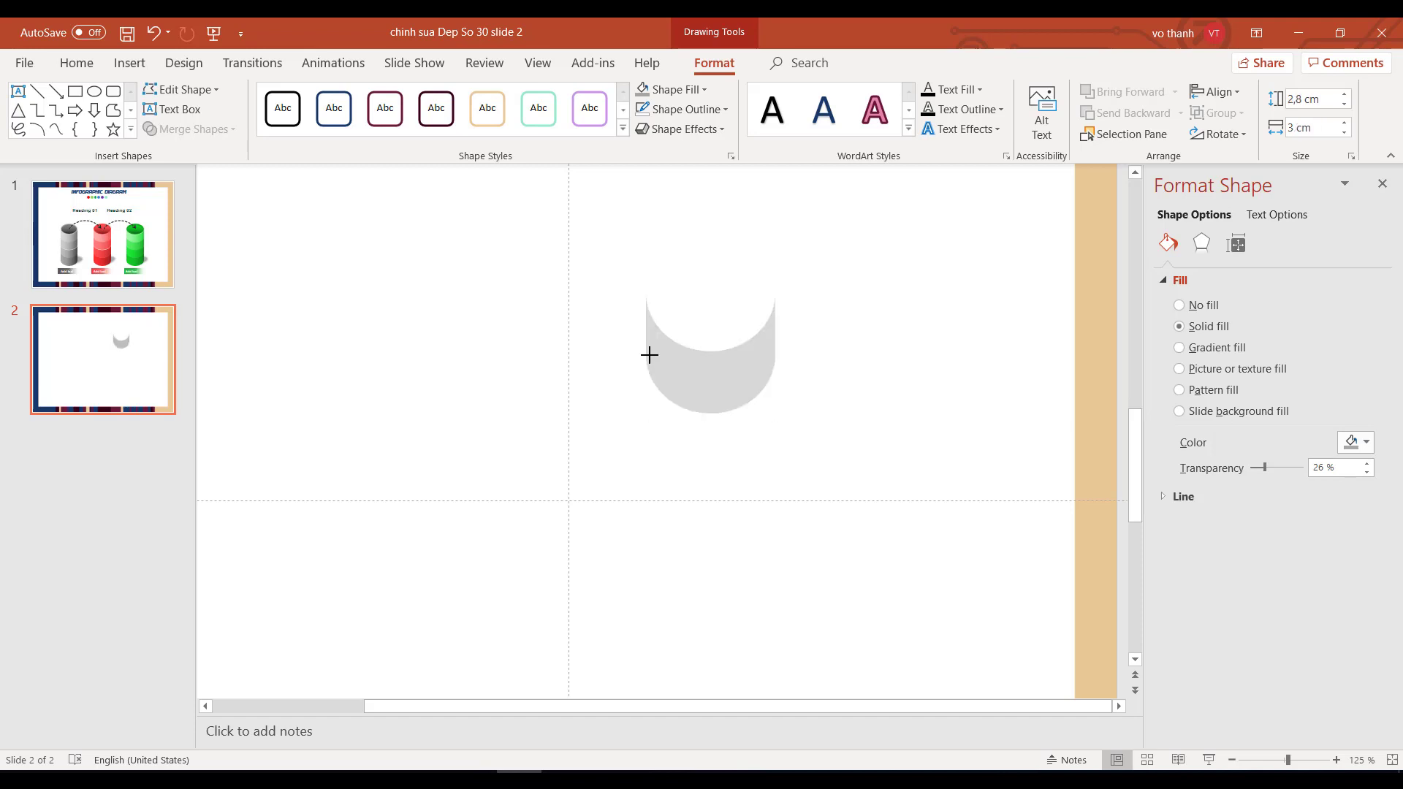
mouse_move(709, 400)
left_mouse_down()
mouse_move(718, 466)
mouse_move(722, 422)
left_mouse_up()
- Align the crescent layers and duplicate a layer lower with Ctrl+D
left_click(731, 385)
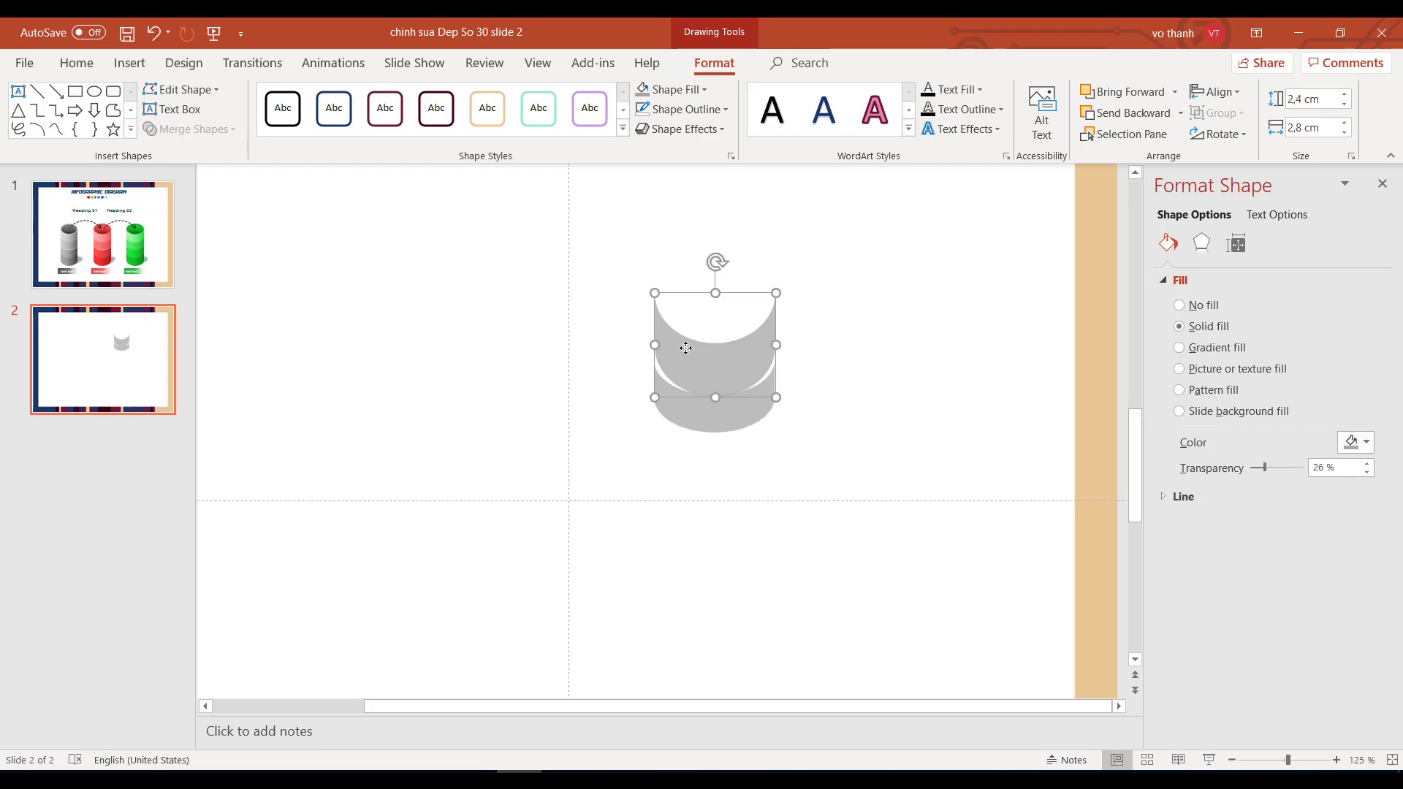
mouse_move(689, 350)
left_mouse_down()
mouse_move(714, 367)
mouse_move(780, 345)
mouse_move(759, 352)
left_mouse_up()
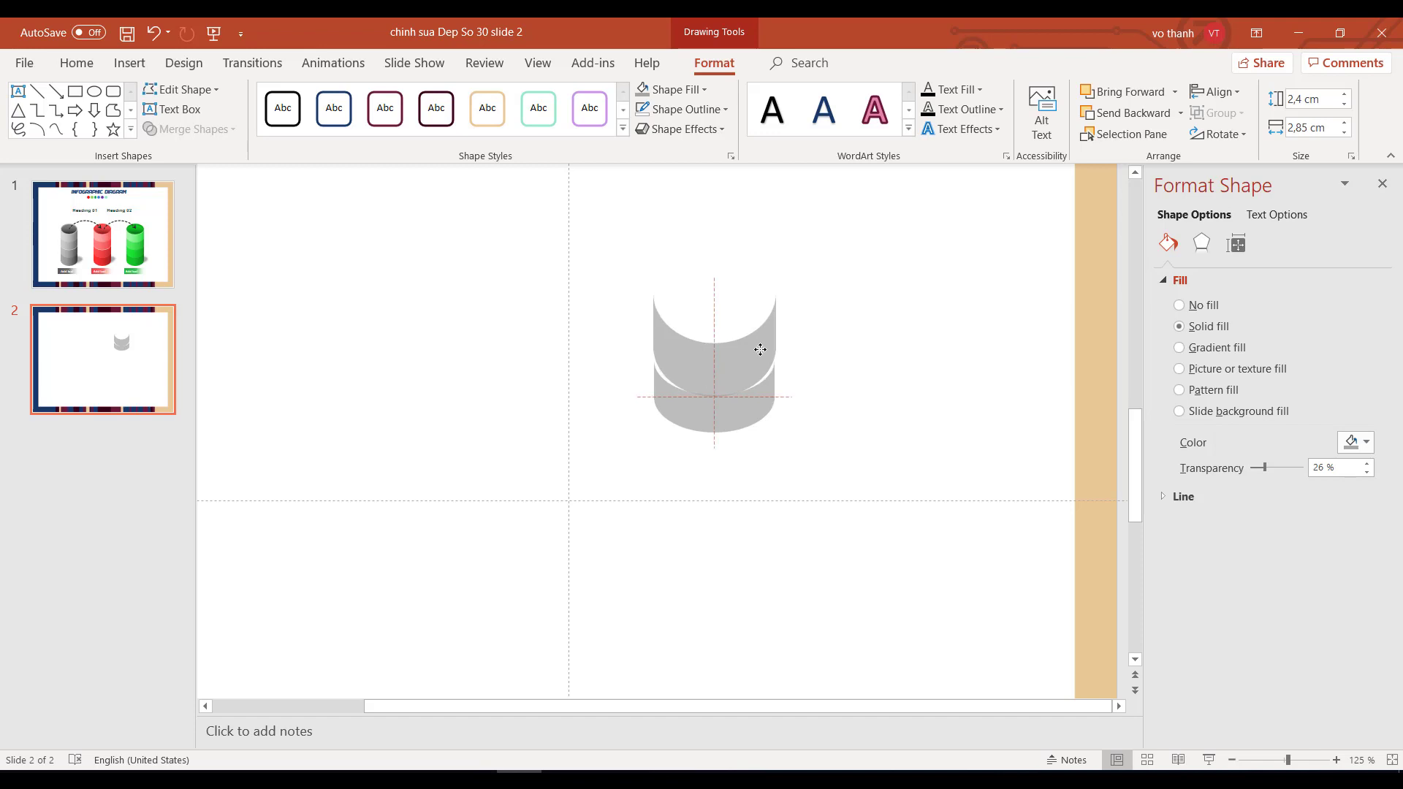
left_click(718, 438)
mouse_move(717, 430)
left_mouse_down()
mouse_move(707, 414)
mouse_move(719, 452)
left_mouse_up()
key("ctrl+d")
key("ctrl+d")
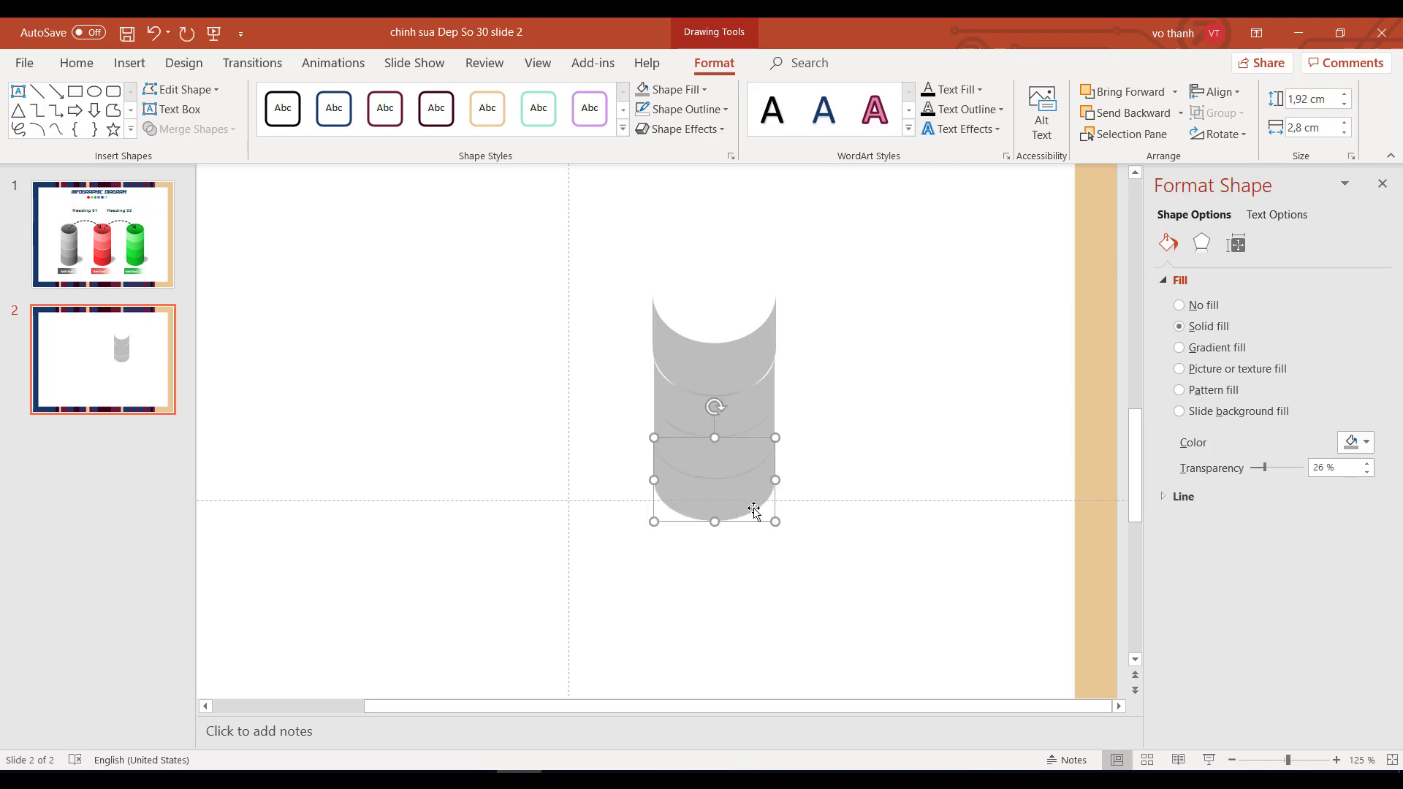
- Resize the top cylinder layer so its height and width match the stack
left_click(746, 368)
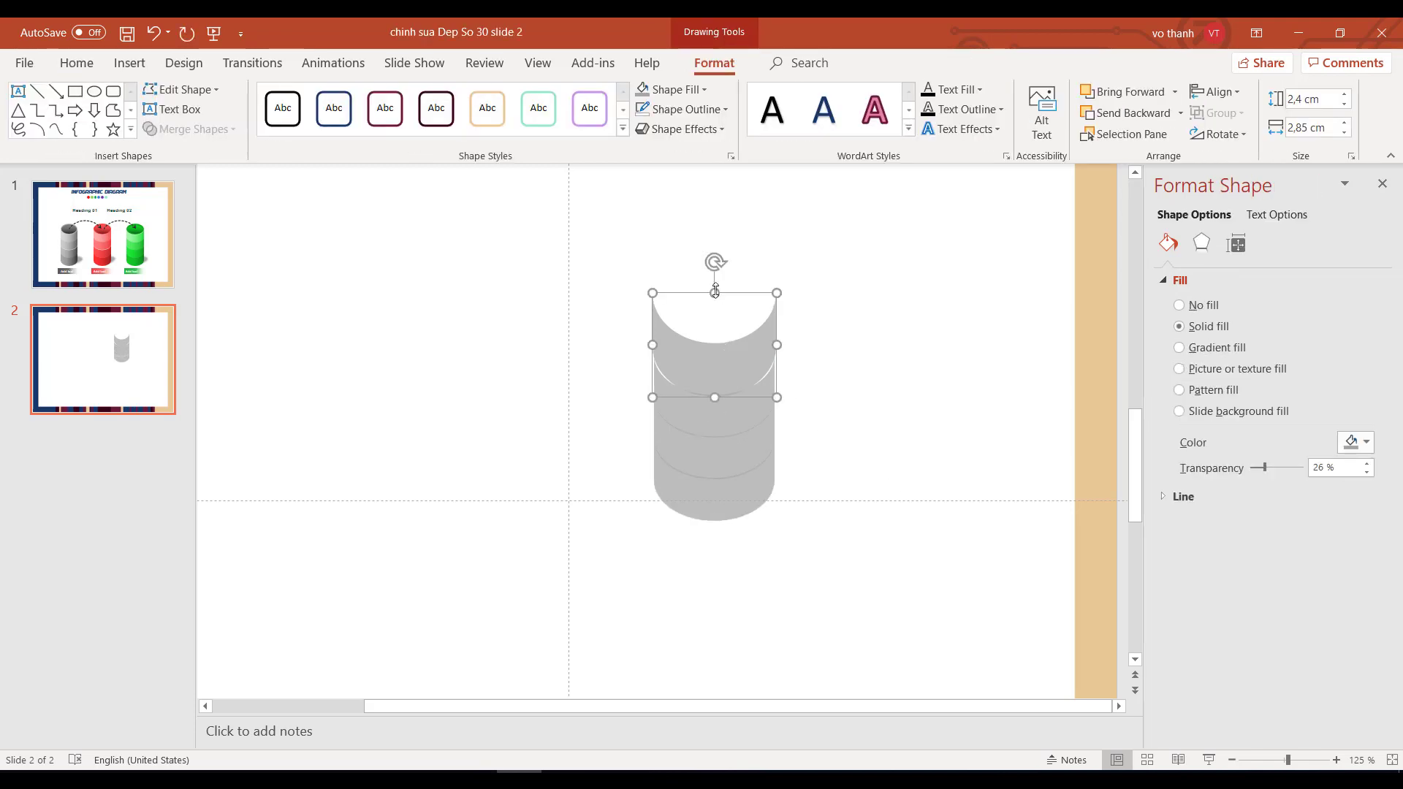
left_click_drag(714, 292, 714, 300)
left_click(866, 314)
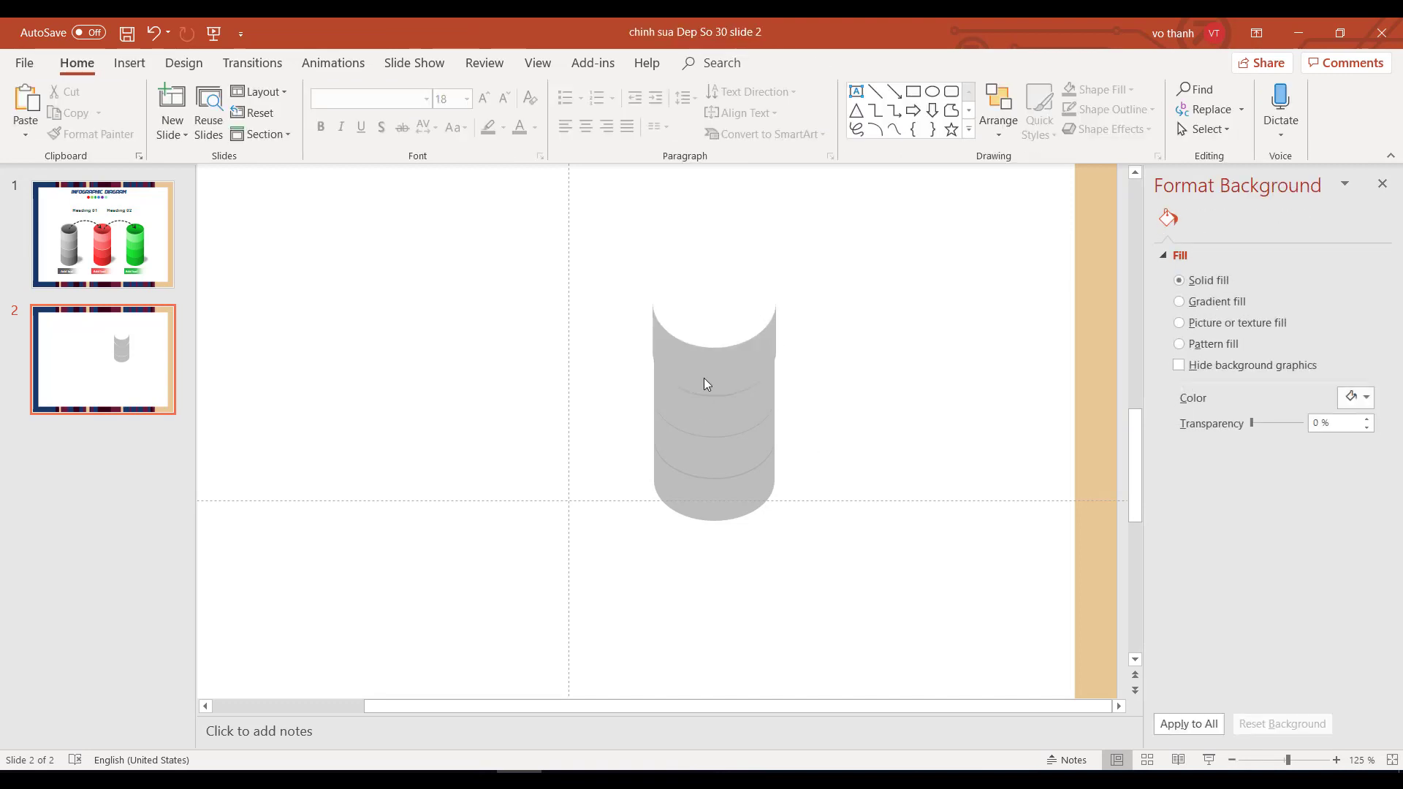
left_click(770, 348)
left_click_drag(773, 347, 777, 352)
left_click_drag(653, 349, 655, 350)
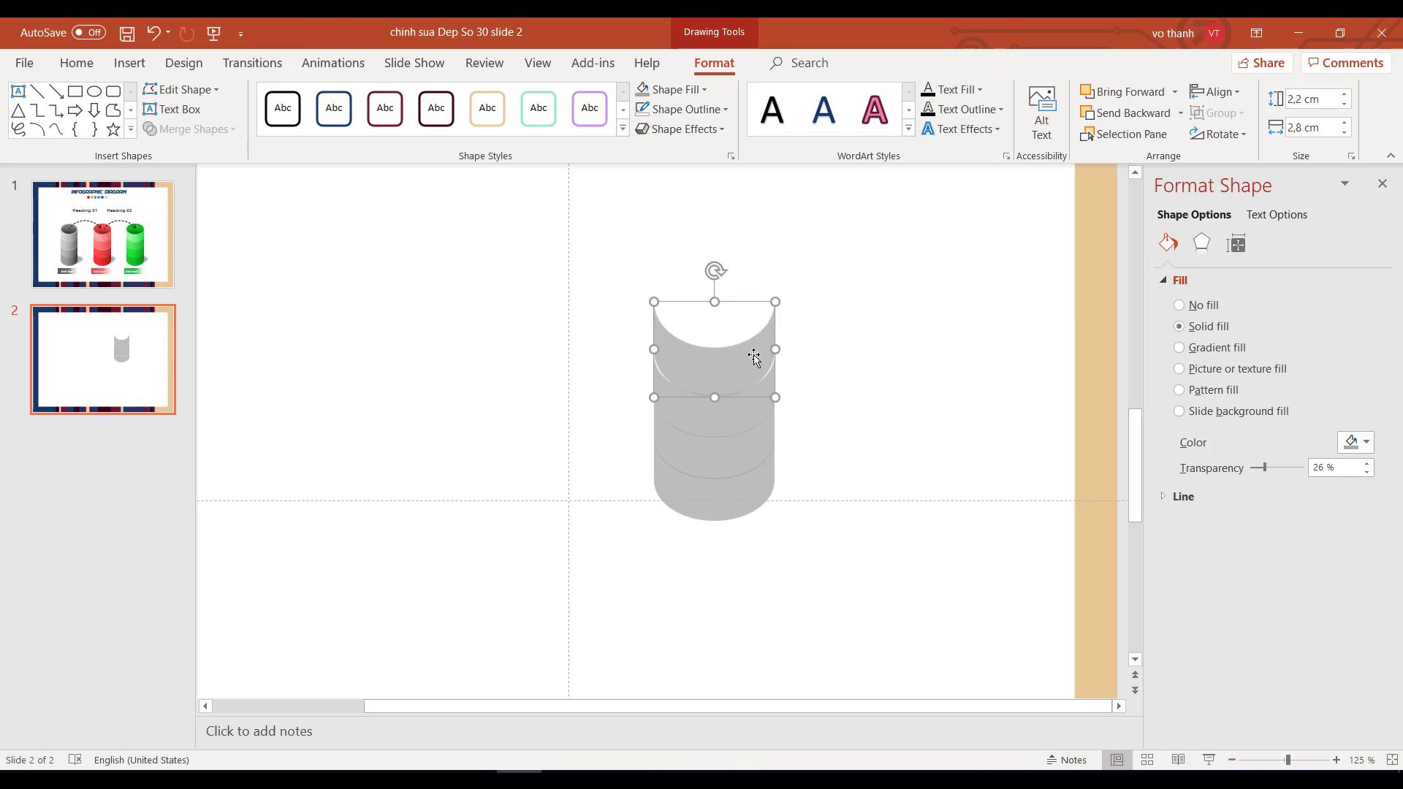
left_click_drag(721, 306, 716, 311)
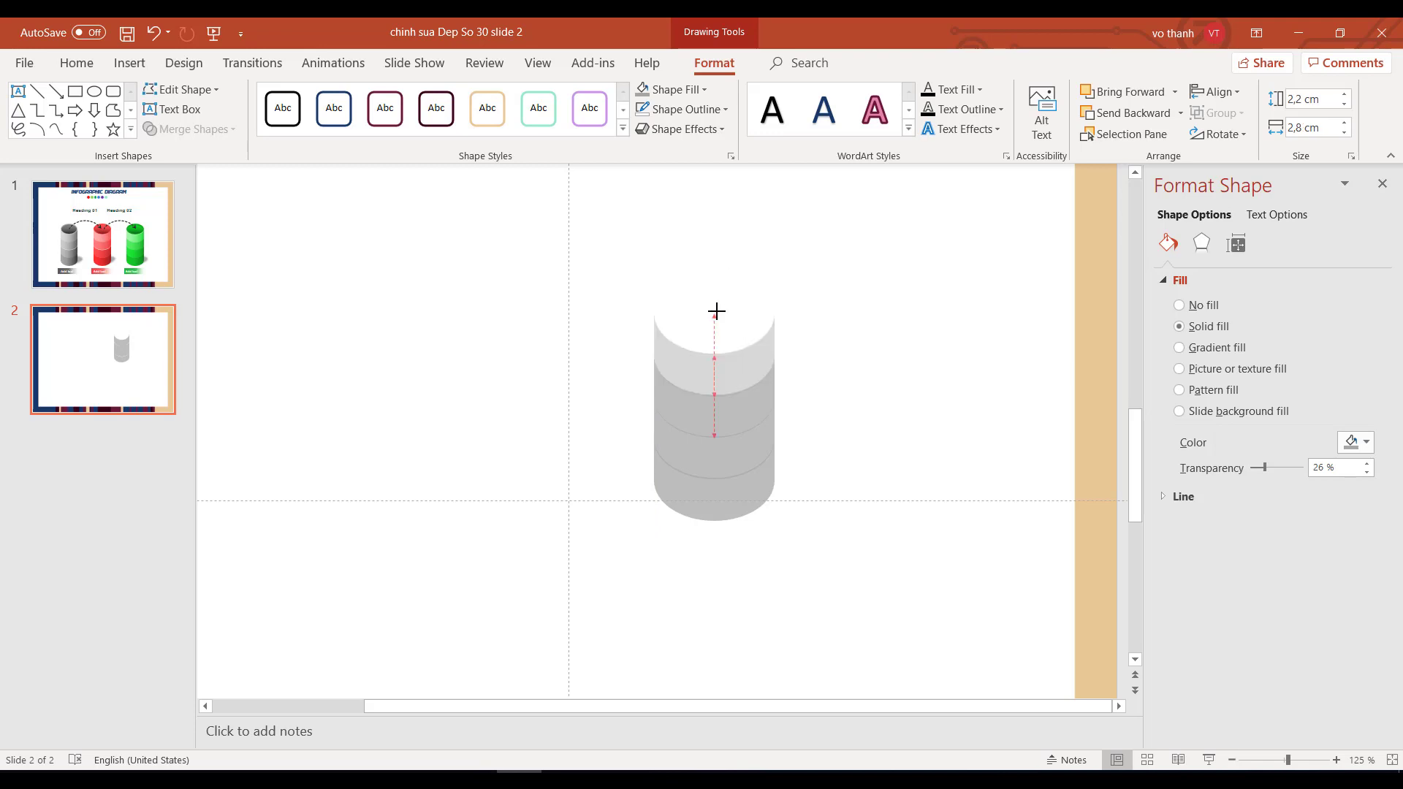
left_click(845, 297)
- Move the whole stacked cylinder left and down on the slide
left_click_drag(597, 316, 869, 594)
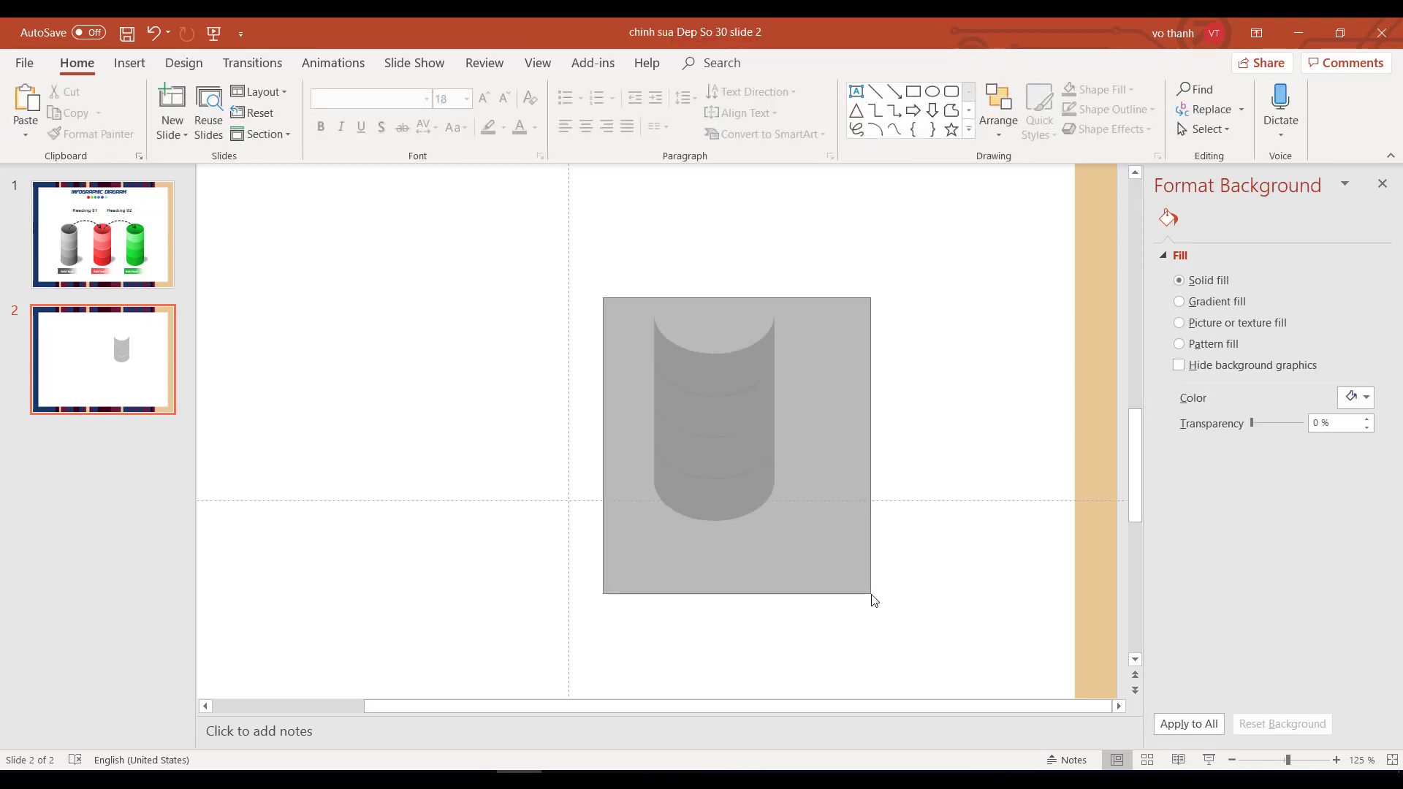
mouse_move(750, 418)
left_mouse_down()
mouse_move(509, 512)
mouse_move(517, 523)
left_mouse_up()
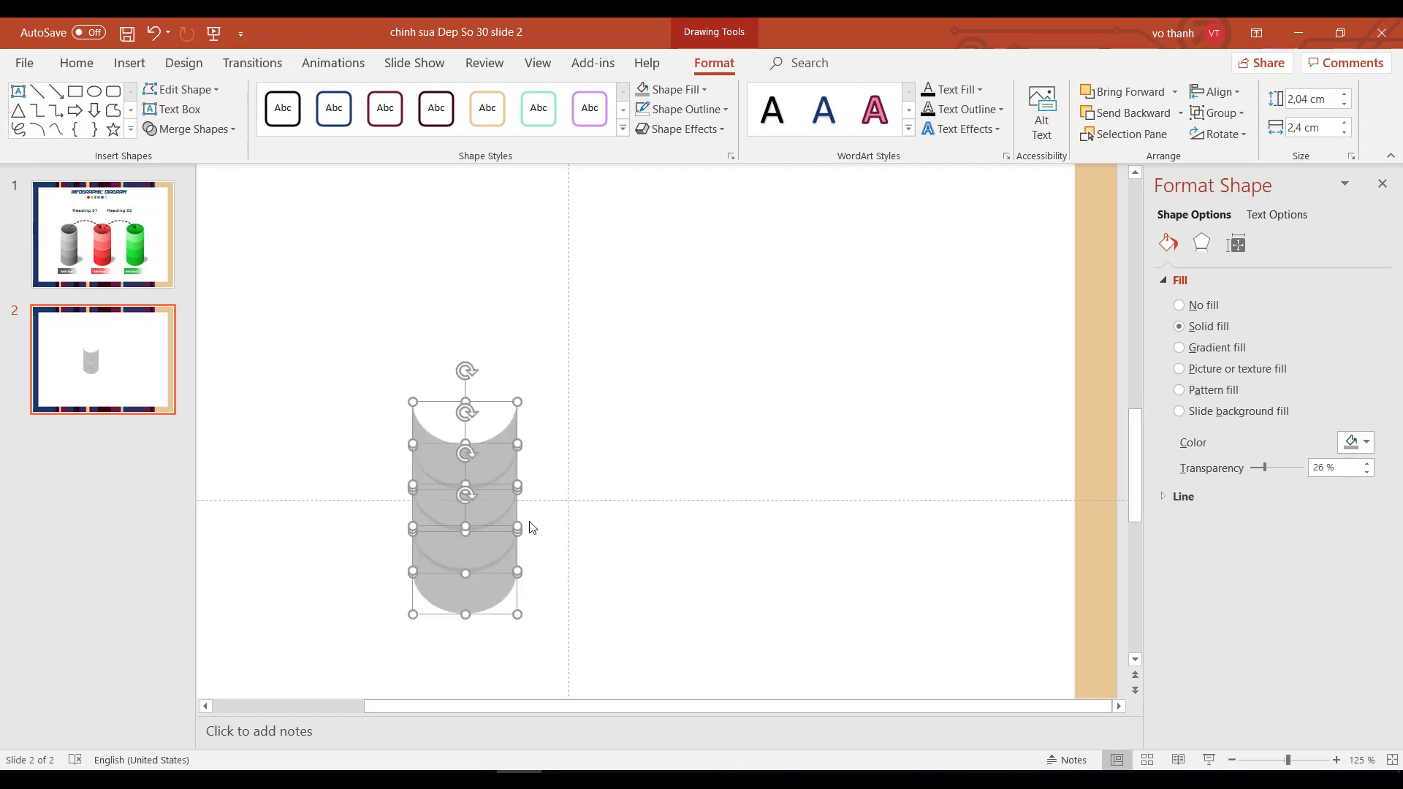
left_click(531, 523)
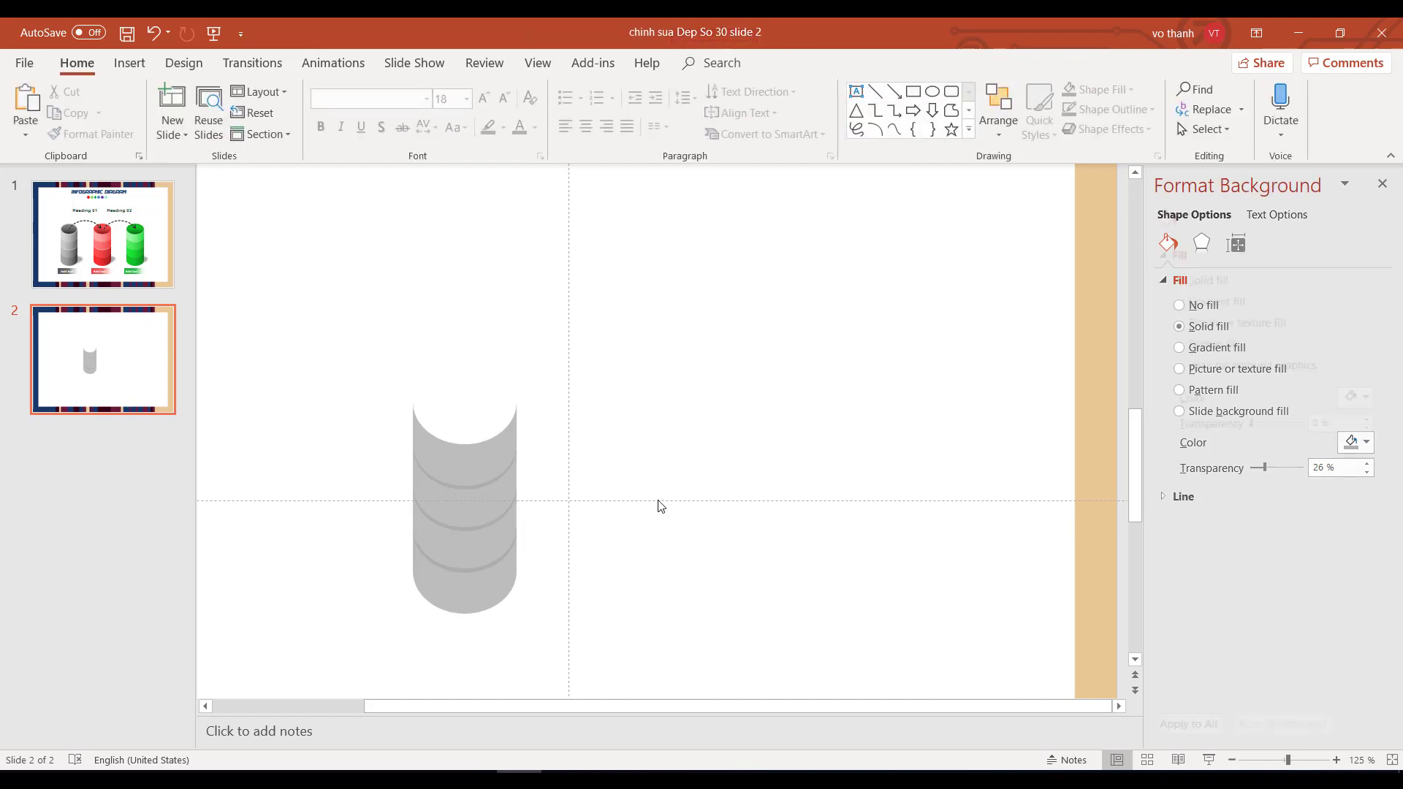
- Draw an oval with grey fill and no outline, squashed into a flat ellipse
left_click(932, 92)
left_click_drag(628, 371, 725, 466)
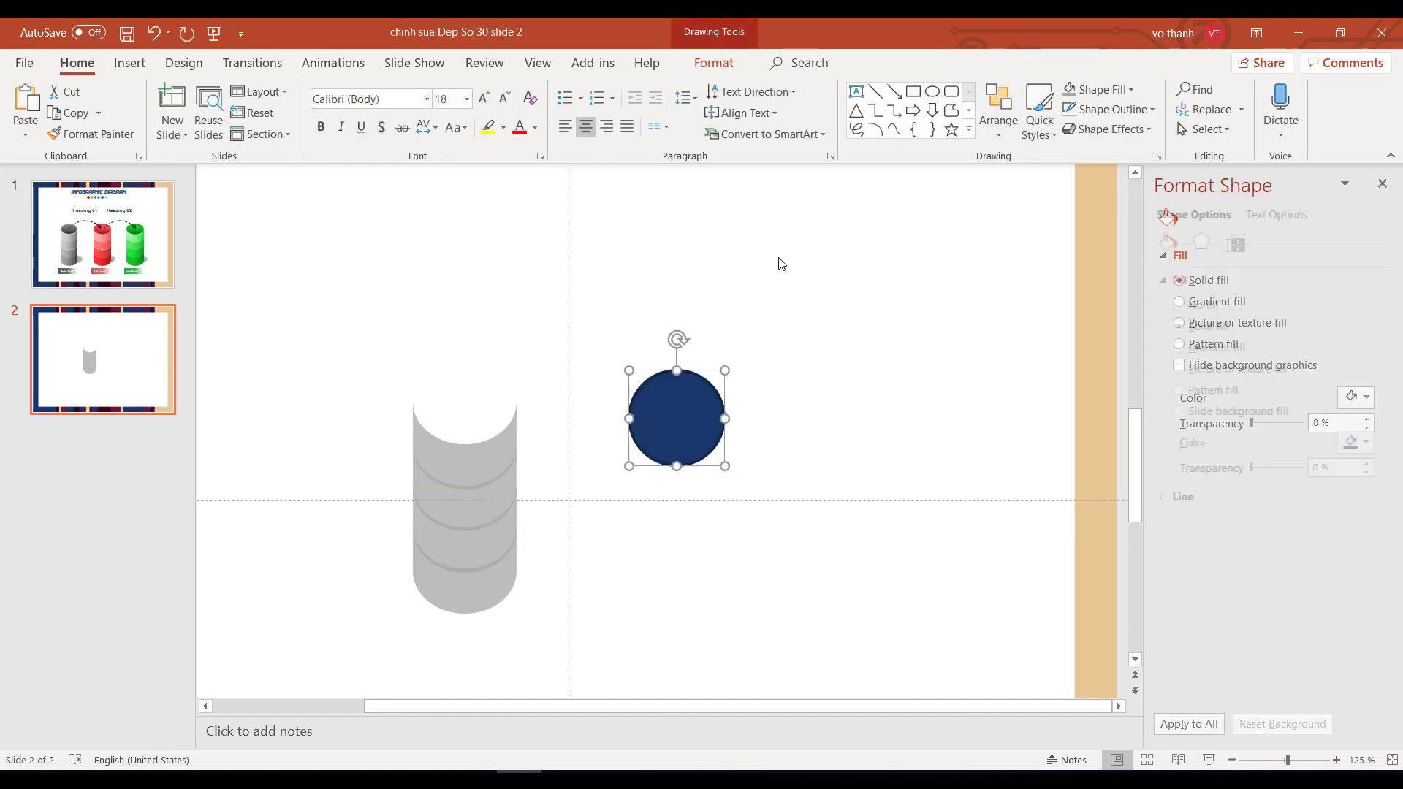
left_click(1096, 89)
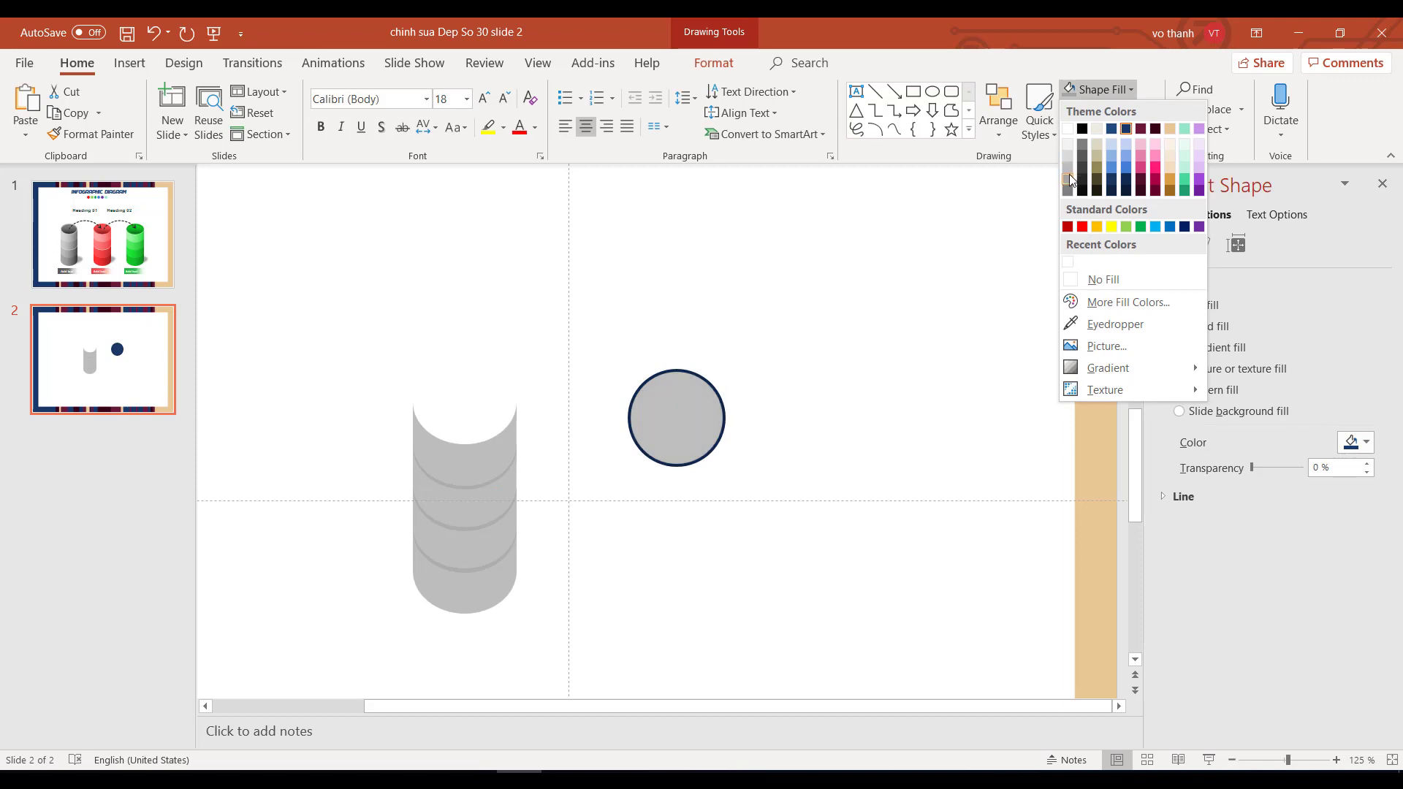
left_click(1069, 179)
left_click(1108, 109)
left_click(1099, 296)
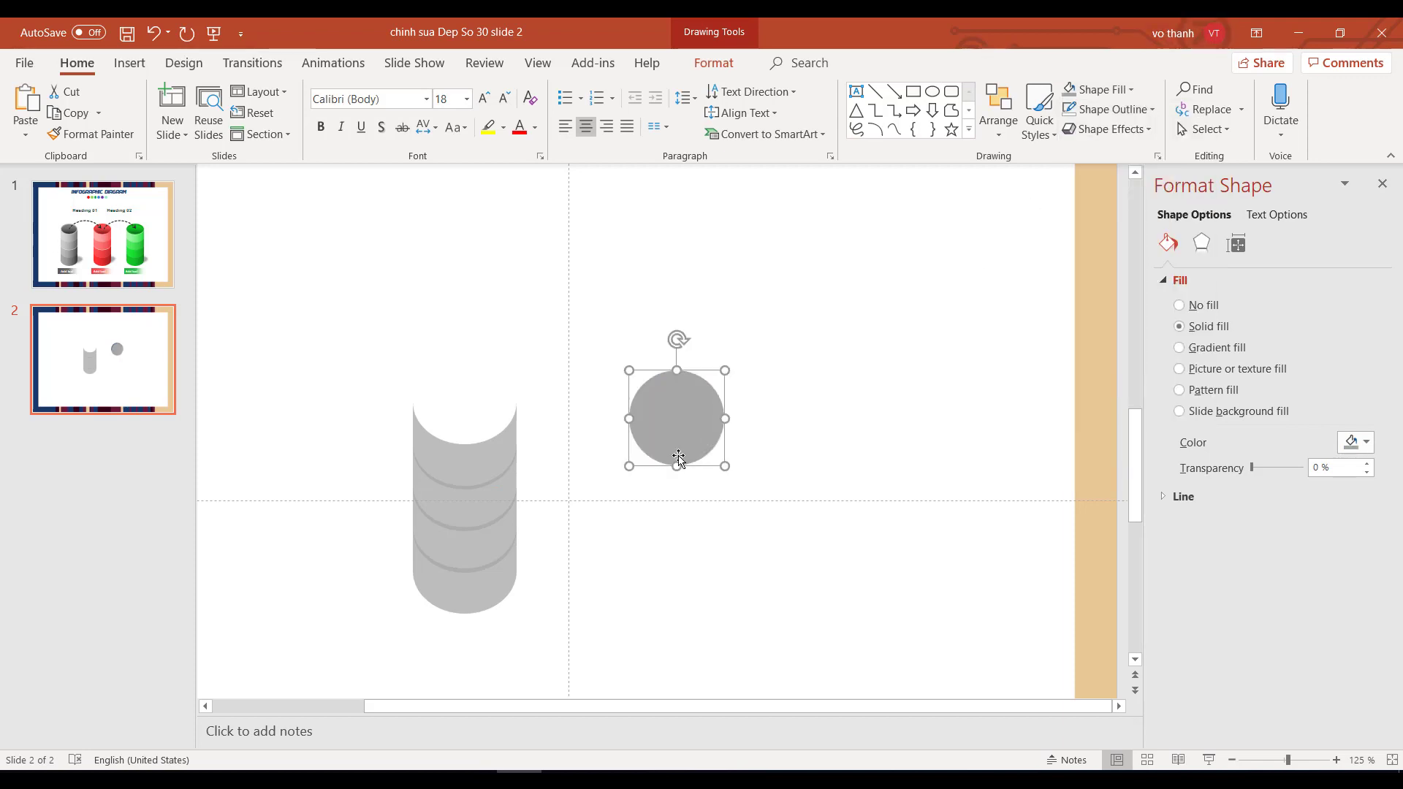
mouse_move(678, 466)
left_mouse_down()
mouse_move(680, 439)
mouse_move(475, 421)
mouse_move(599, 407)
left_mouse_up()
- Replace the cylinder's old top ellipse with the new flattened grey ellipse
left_click(457, 407)
key("Delete")
left_click_drag(413, 374, 517, 446)
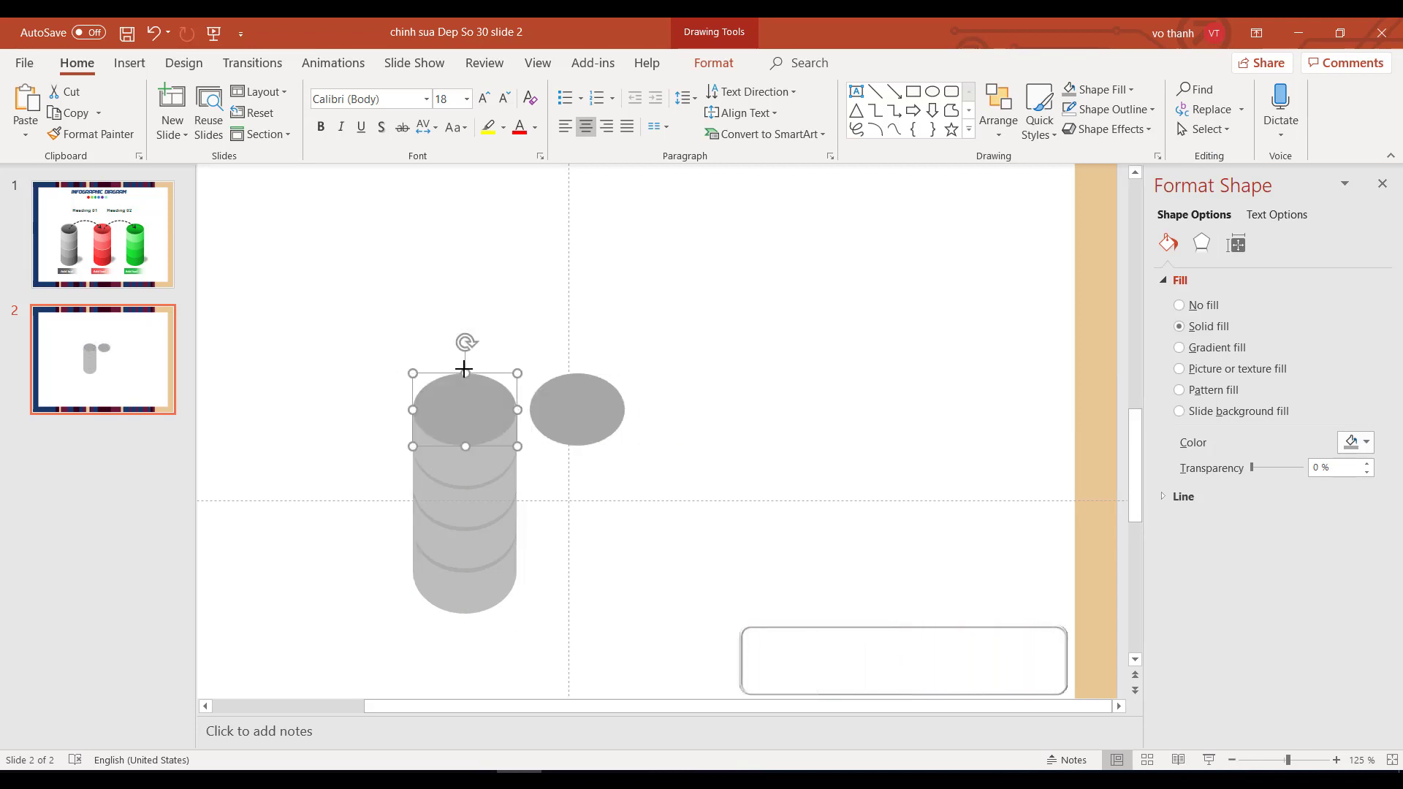
left_click_drag(466, 372, 465, 380)
left_click(664, 458)
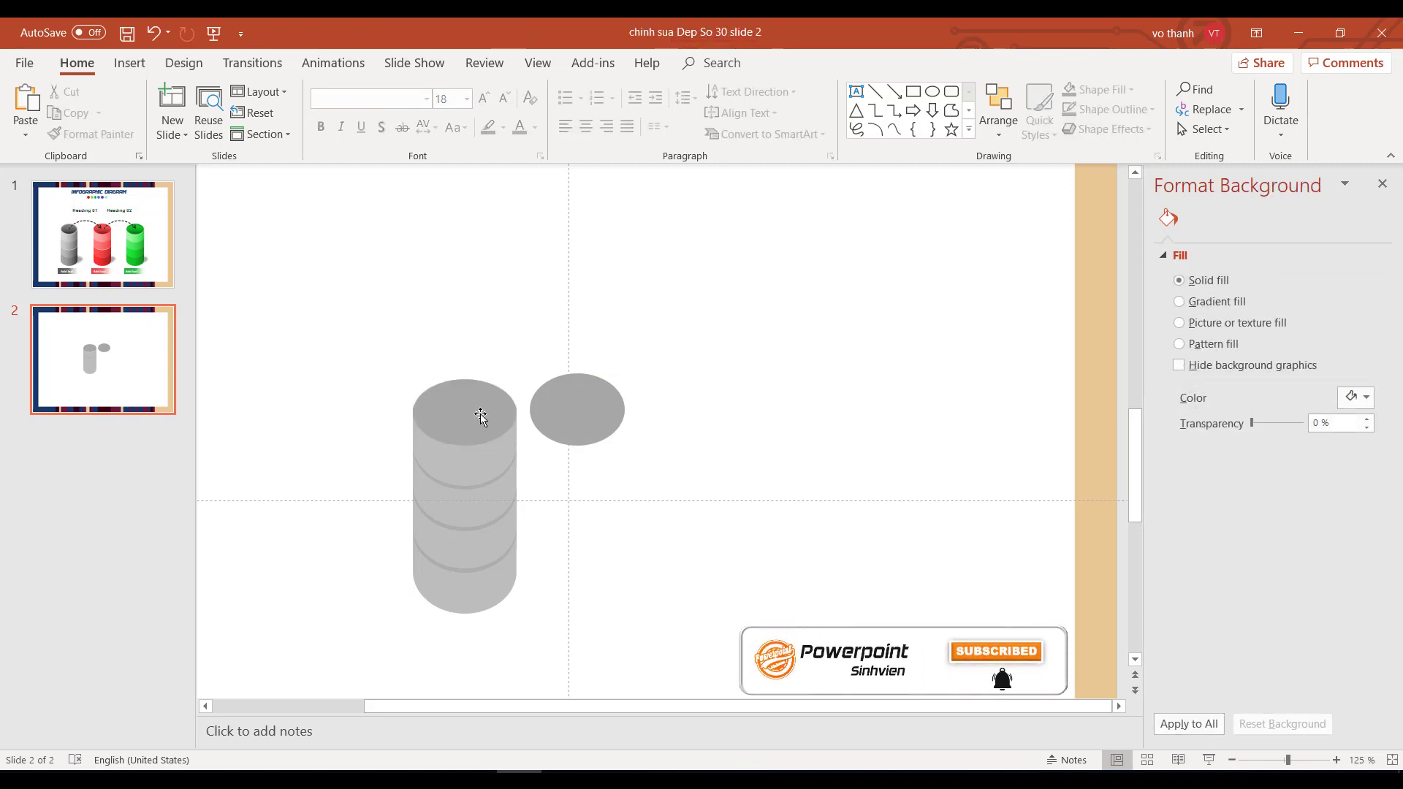
- Fill a spare ellipse black, shrink it, and set it inside the cylinder's grey top
left_click(581, 415)
left_click_drag(581, 415, 698, 407)
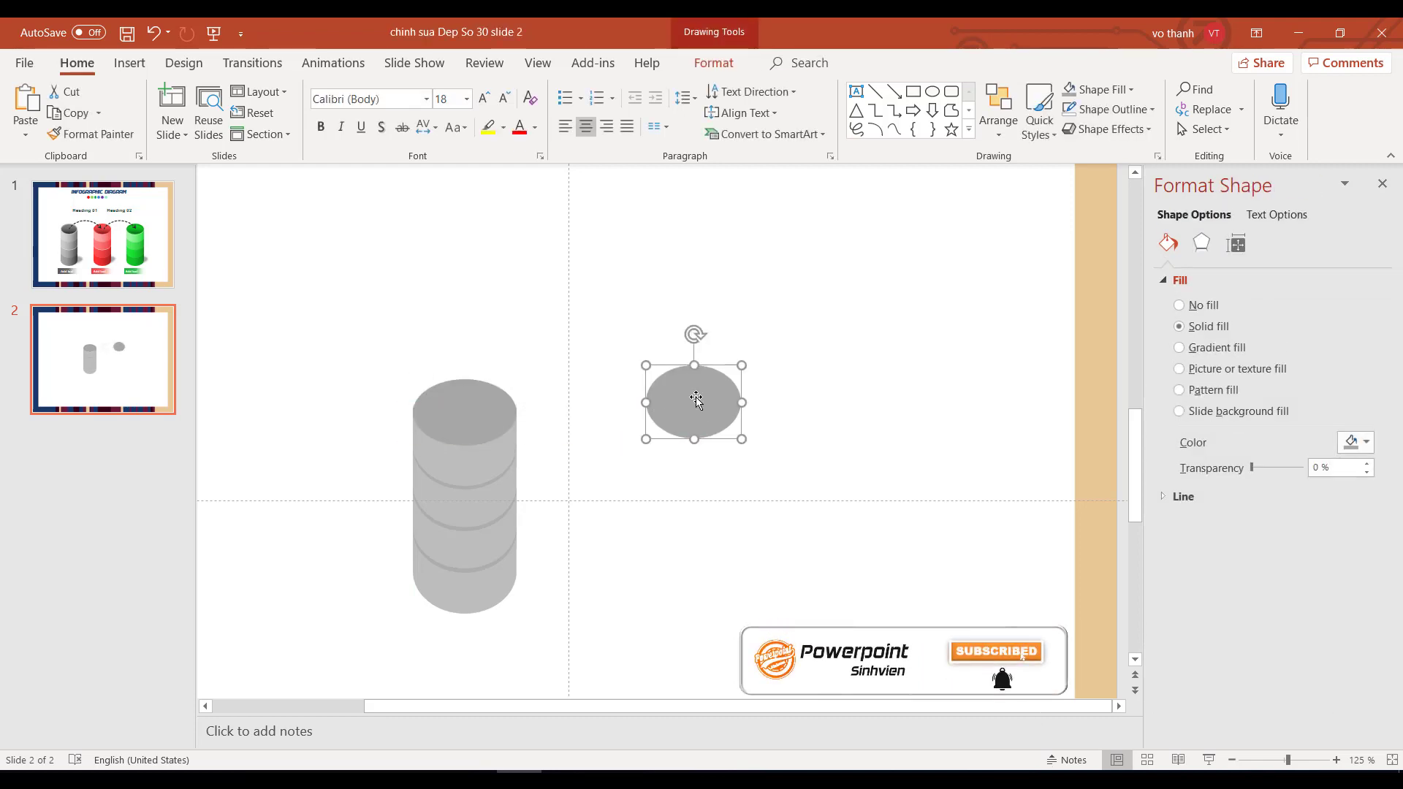
left_click(1103, 89)
left_click(1083, 127)
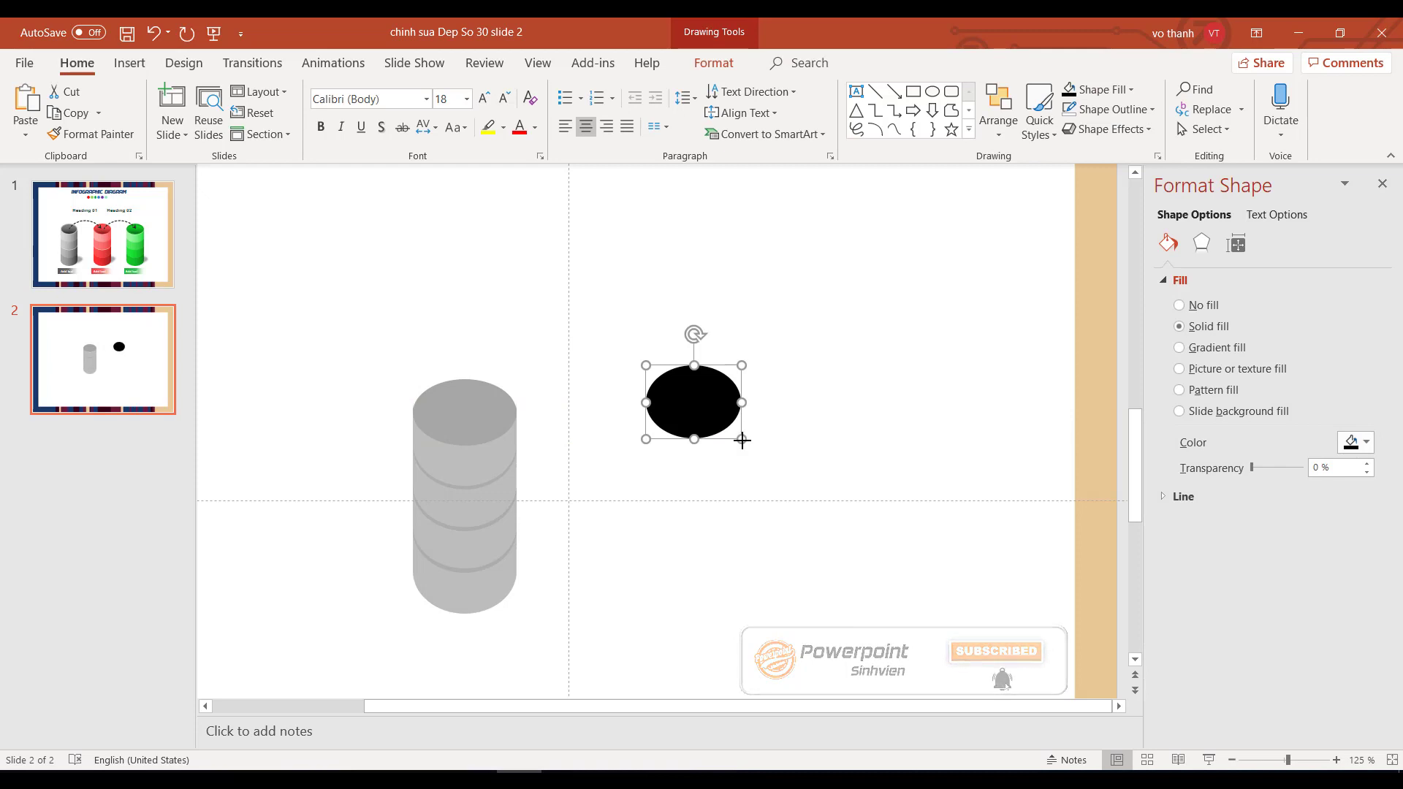
mouse_move(742, 439)
left_mouse_down()
mouse_move(720, 424)
mouse_move(467, 409)
mouse_move(517, 451)
left_mouse_up()
left_click_drag(473, 402, 468, 398)
left_click(663, 415)
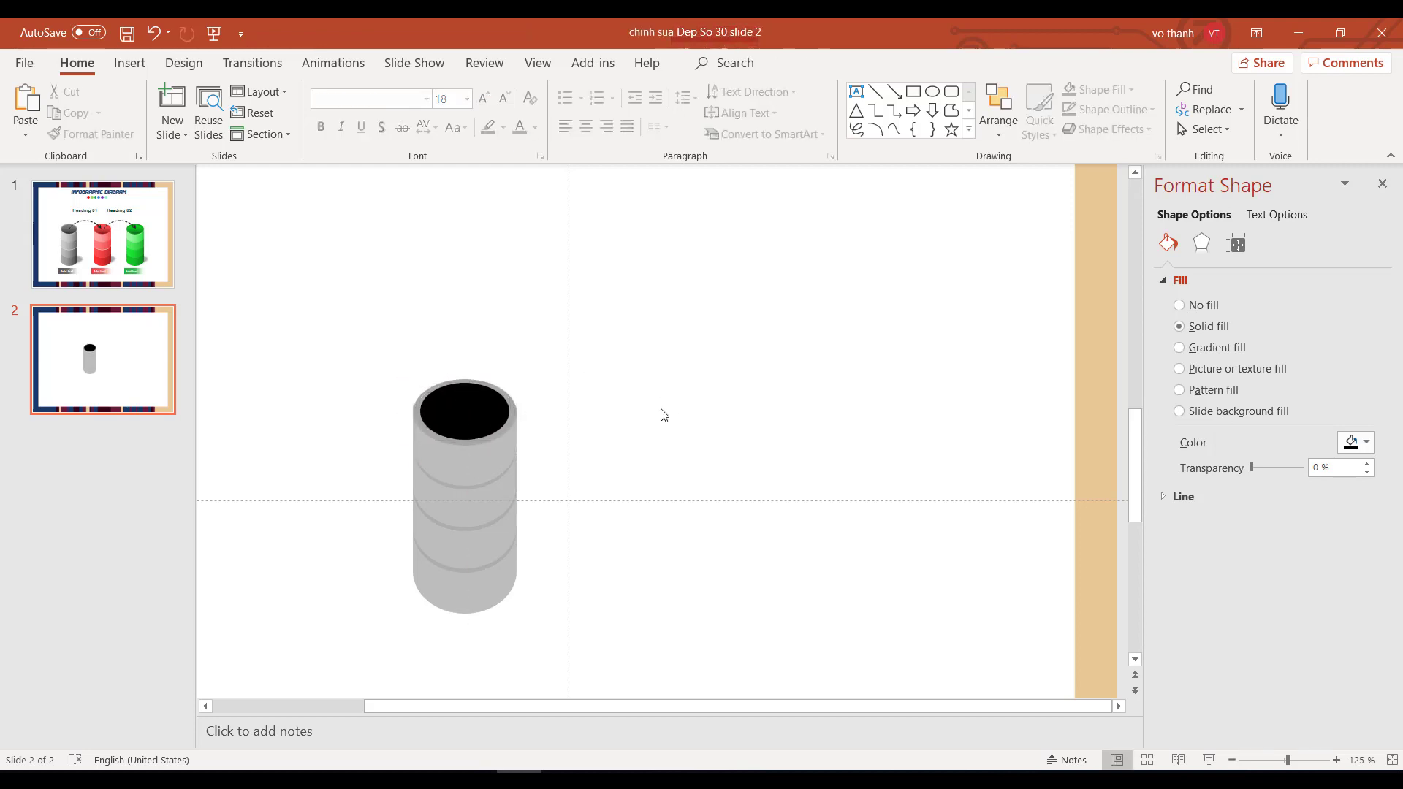
- Give the black top ellipse a glossy preset bevel effect
left_click(477, 406)
left_click(1153, 134)
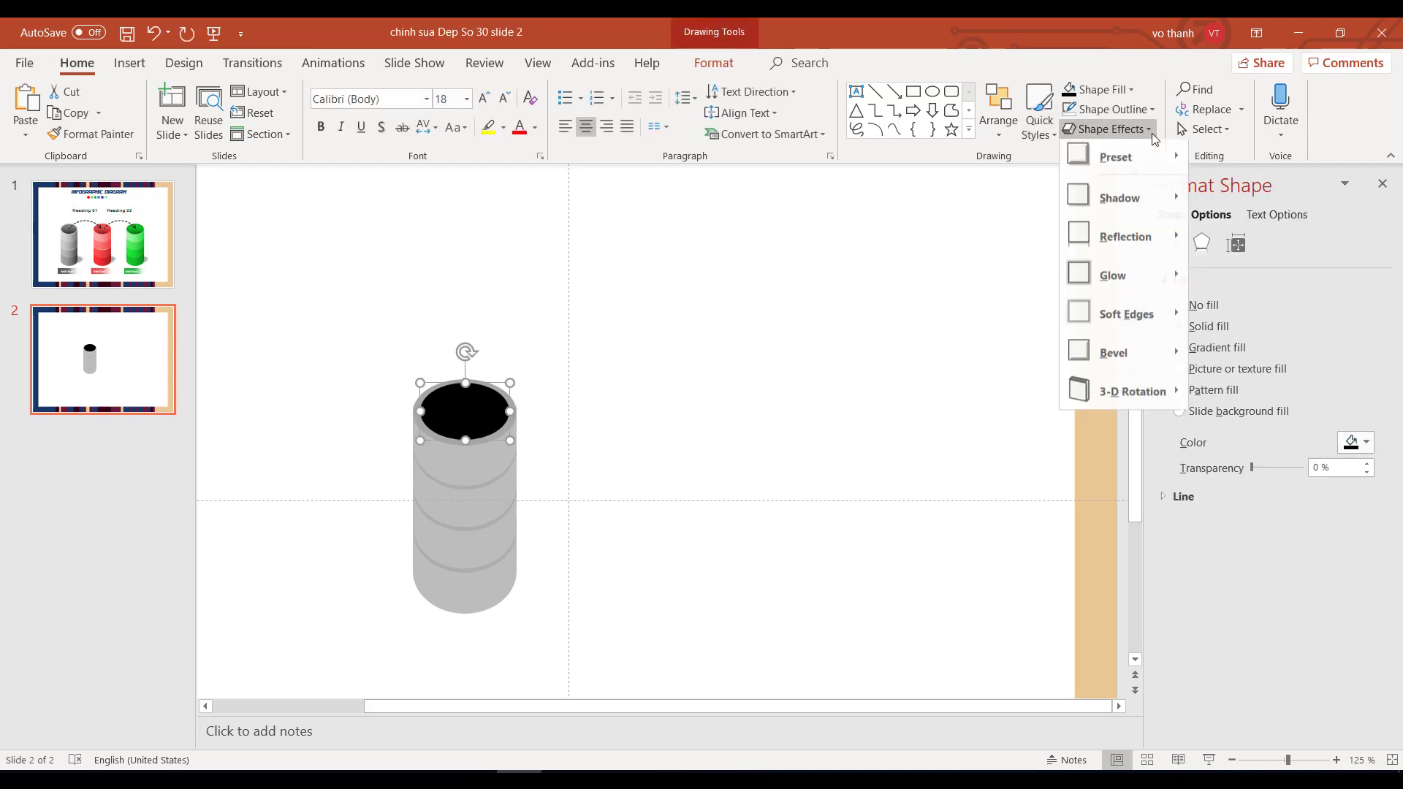
left_click(909, 267)
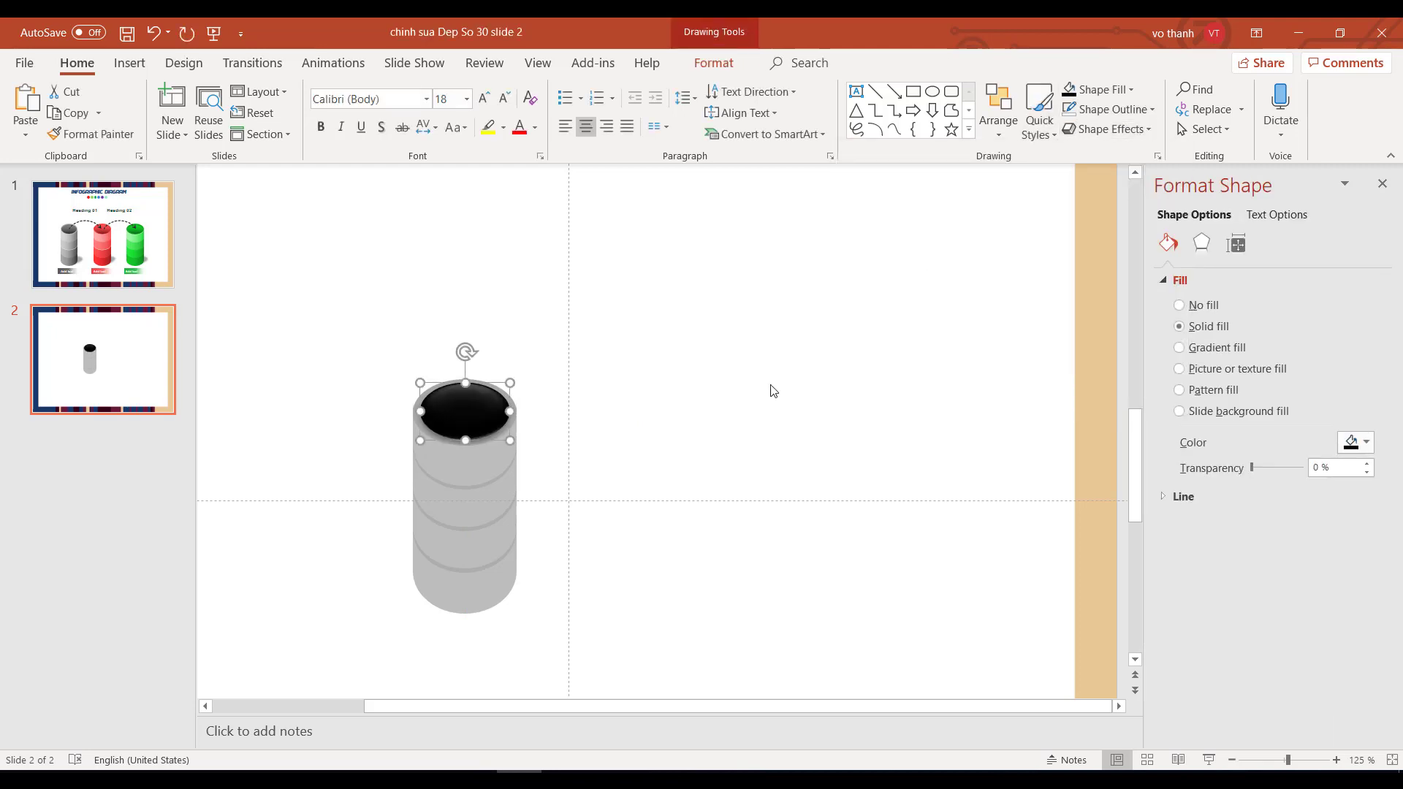
left_click(692, 416)
- Fill the bottom two cylinder segments with a darker grey
left_click(466, 588)
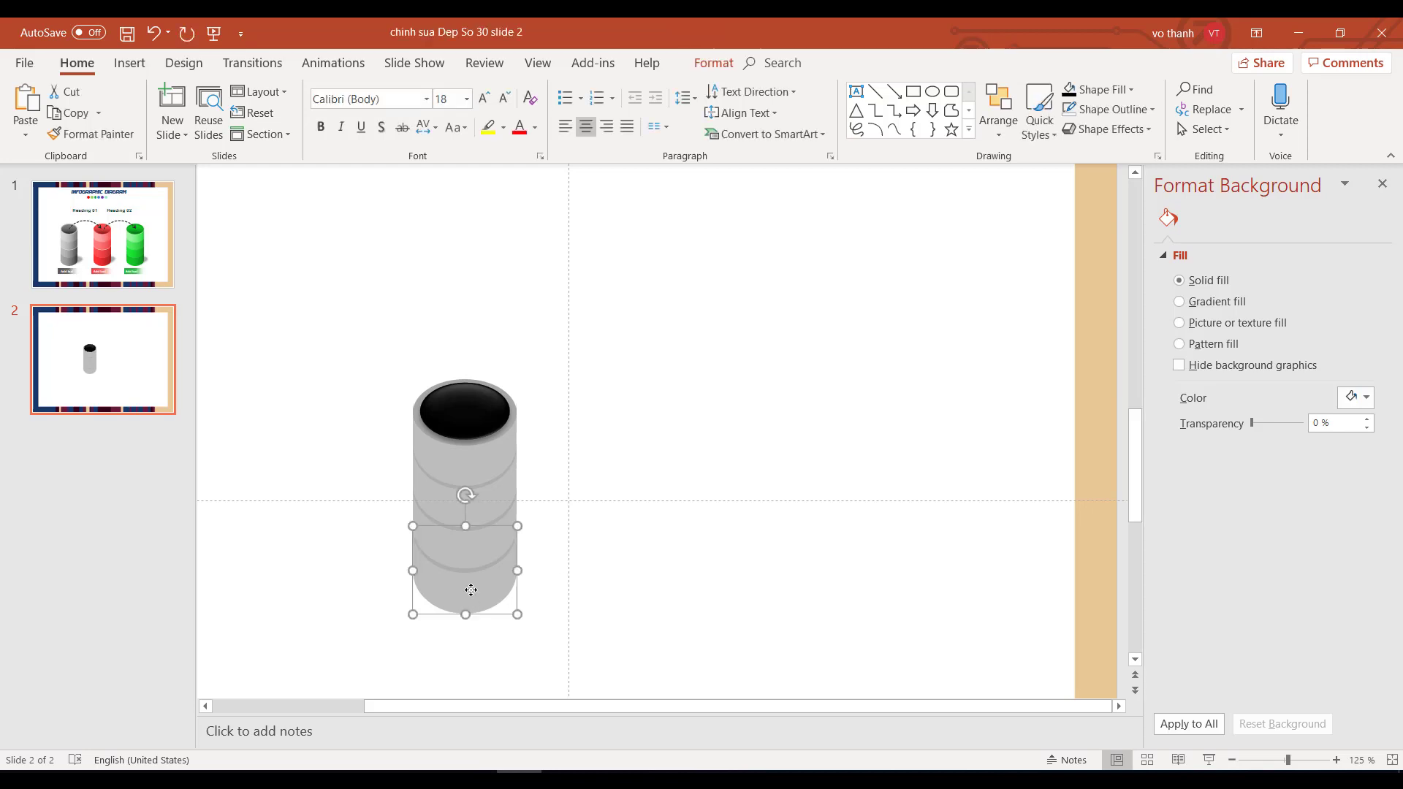
left_click(1371, 444)
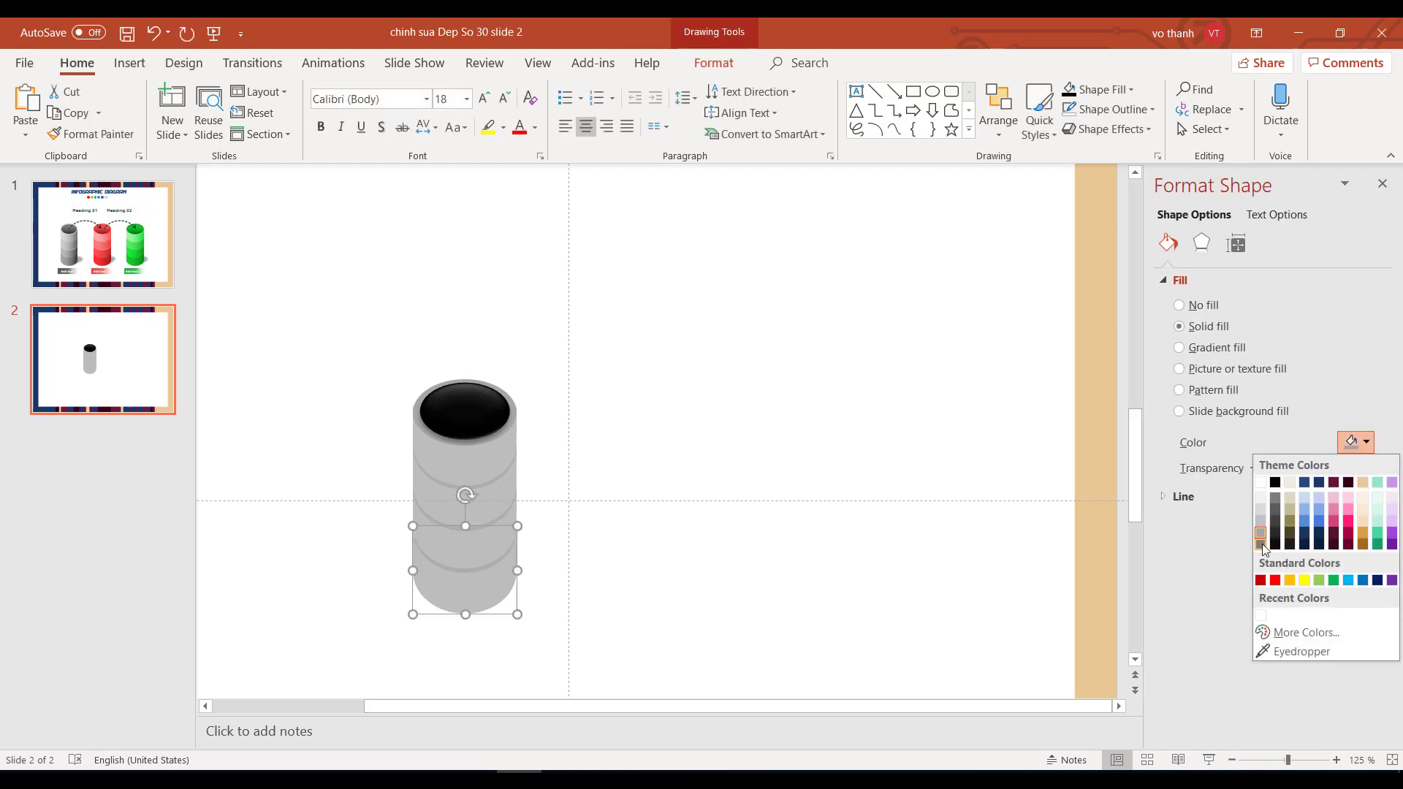
left_click(1262, 544)
left_click_drag(489, 584, 489, 543)
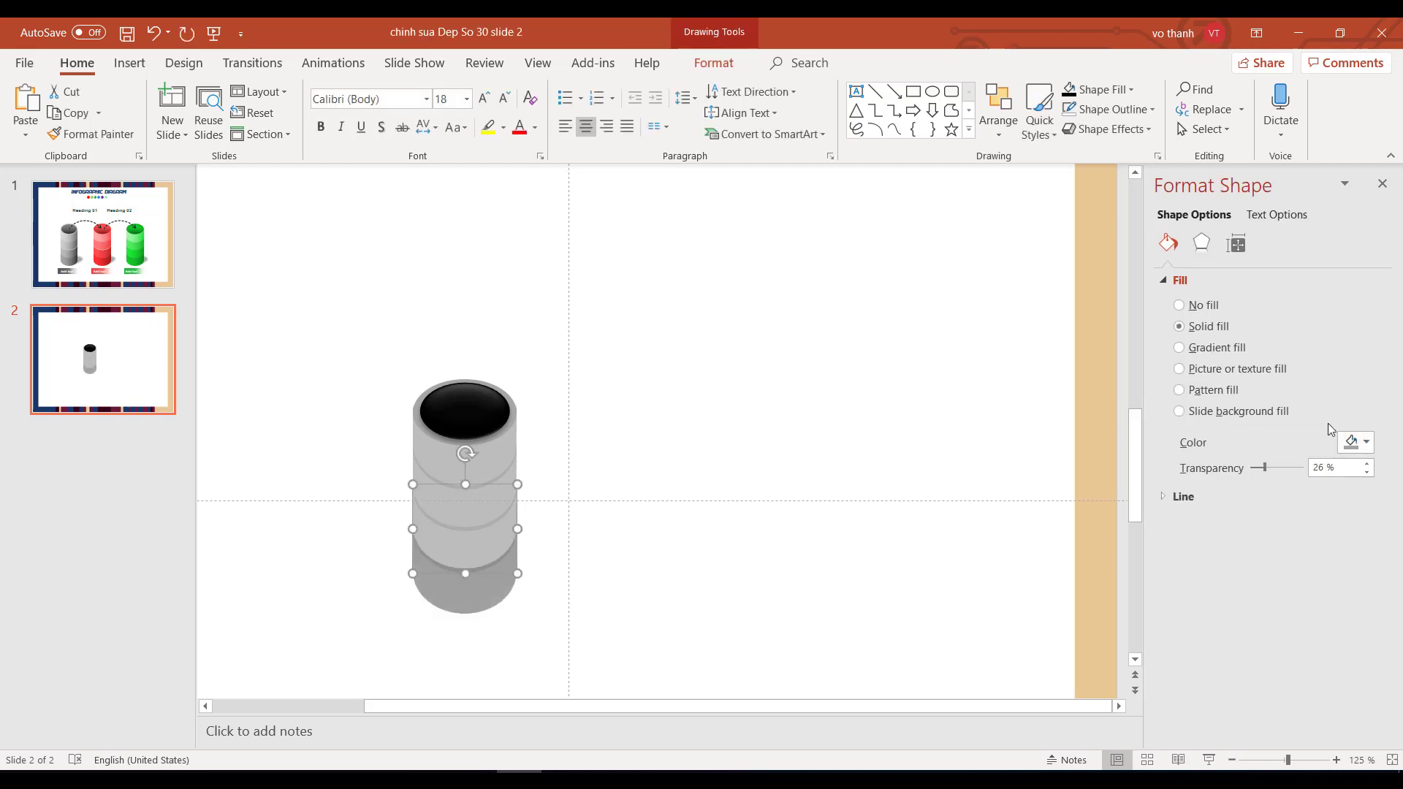
left_click(1366, 443)
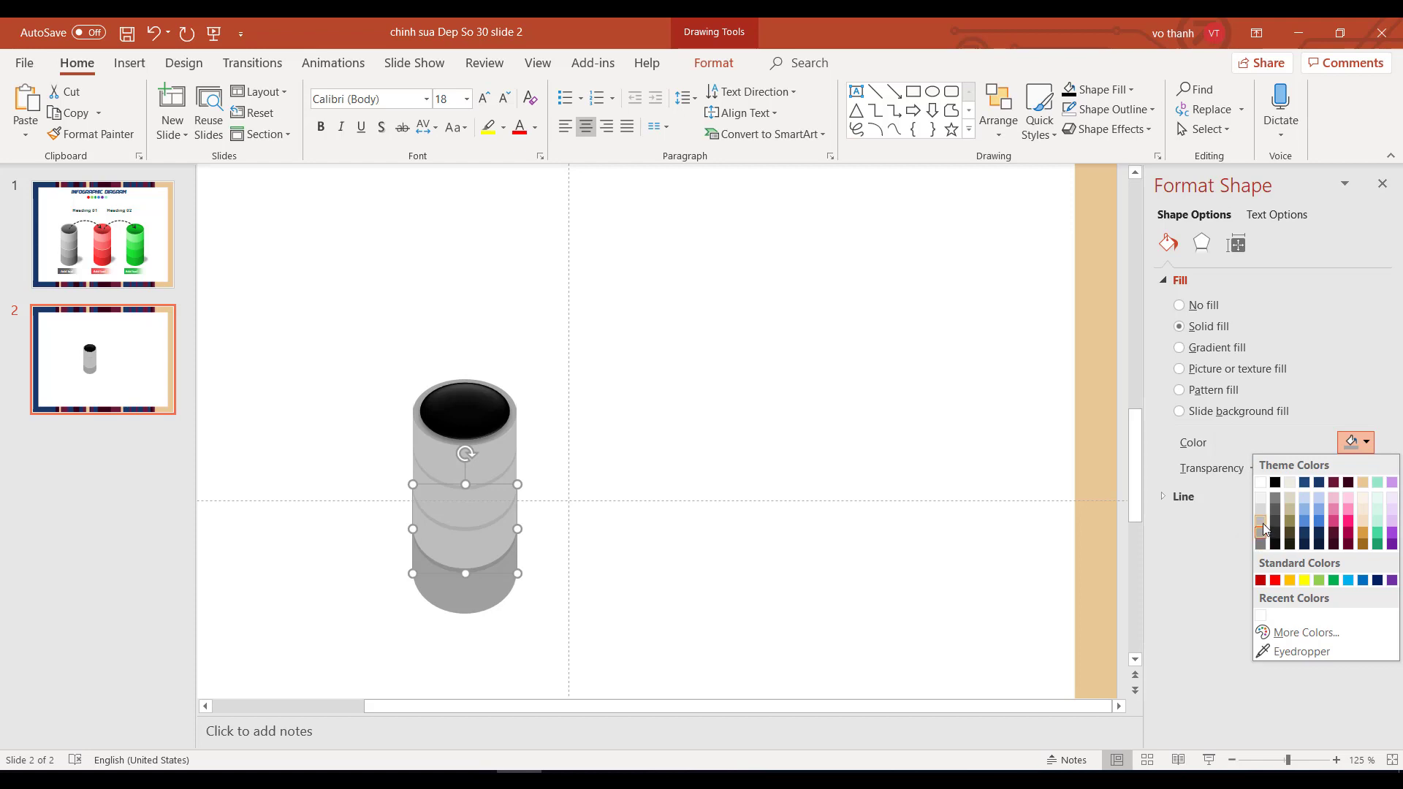
left_click(1263, 526)
left_click(1365, 443)
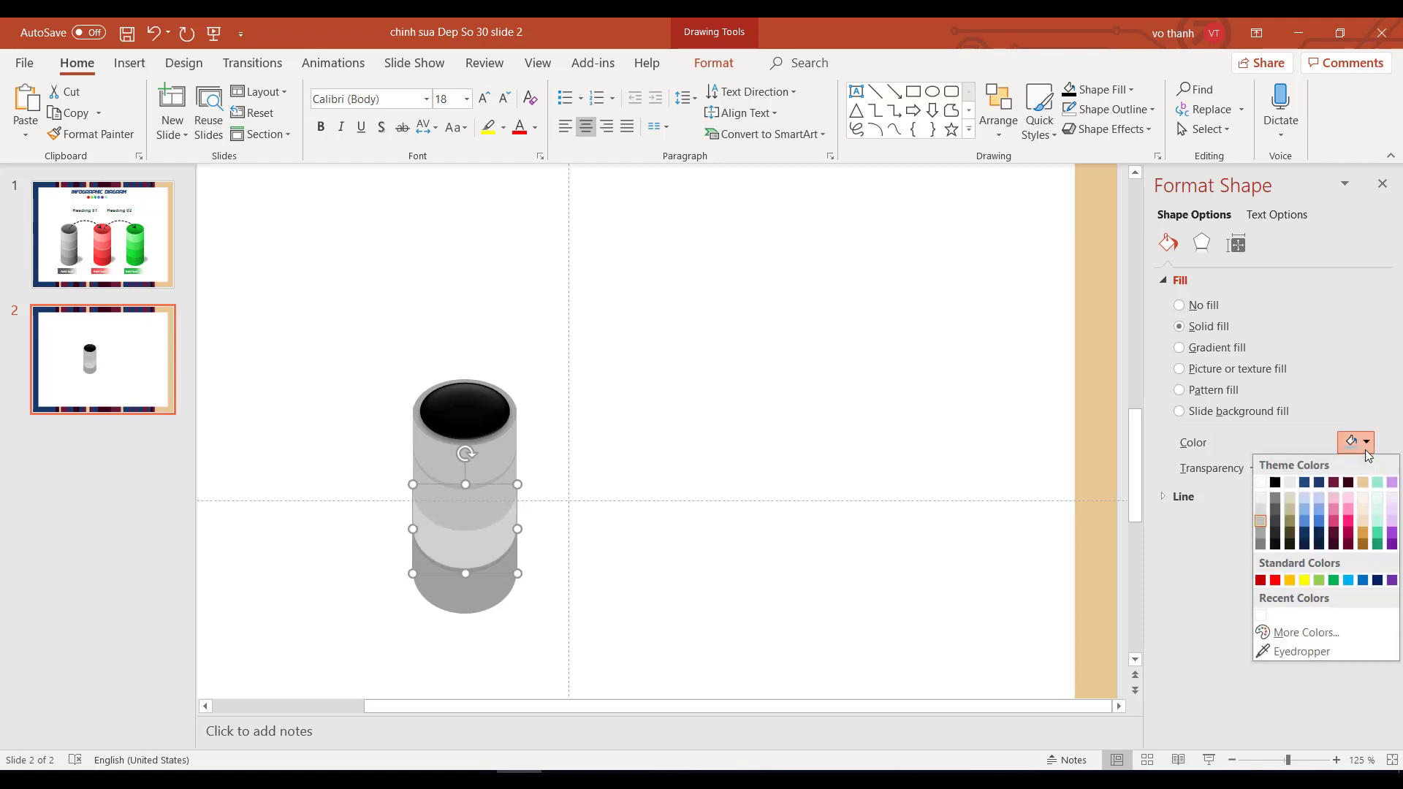
left_click(1263, 545)
left_click(481, 589)
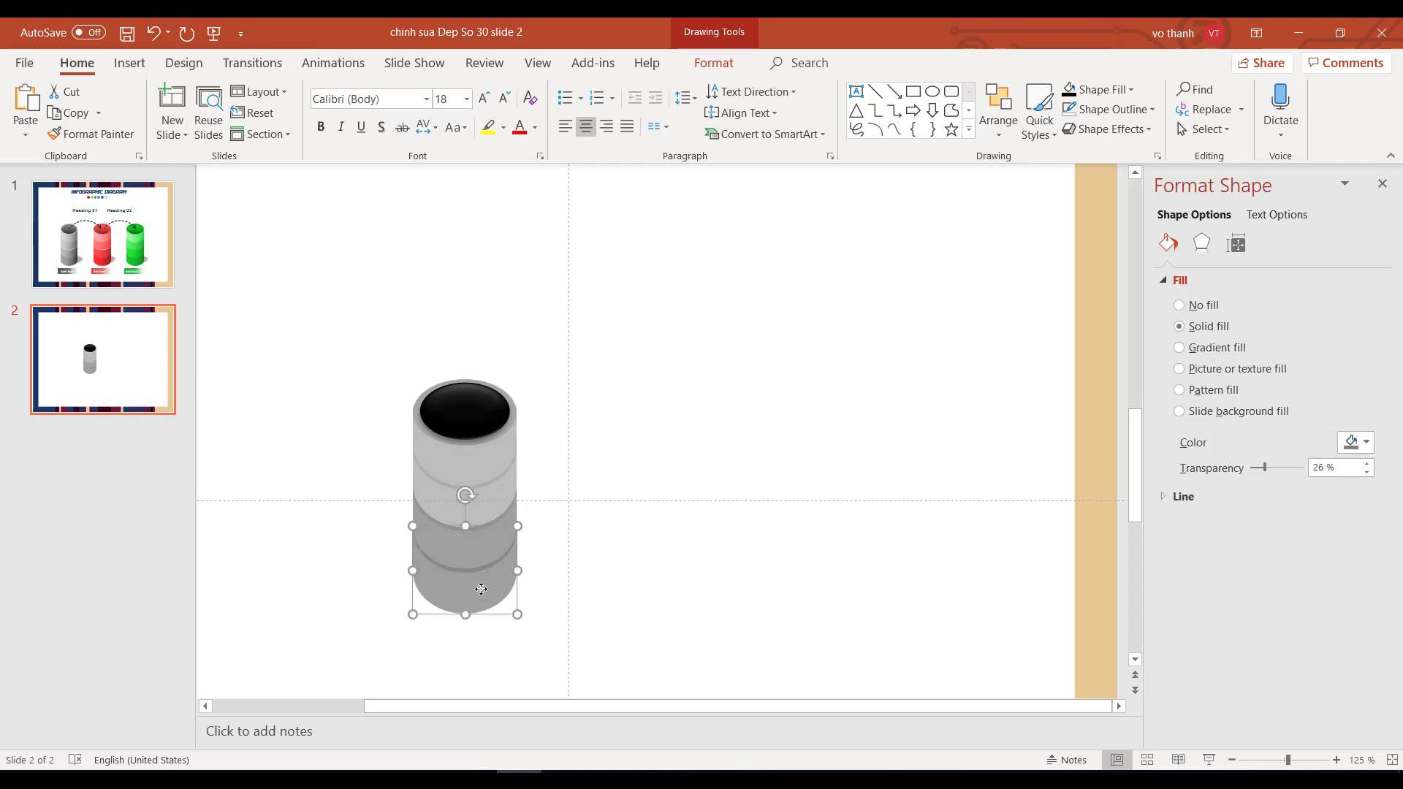
left_click(482, 565)
- Raise transparency upward: middle segment 39%, next 44%, next 48%, top rim 45%
left_click_drag(1266, 473, 1272, 476)
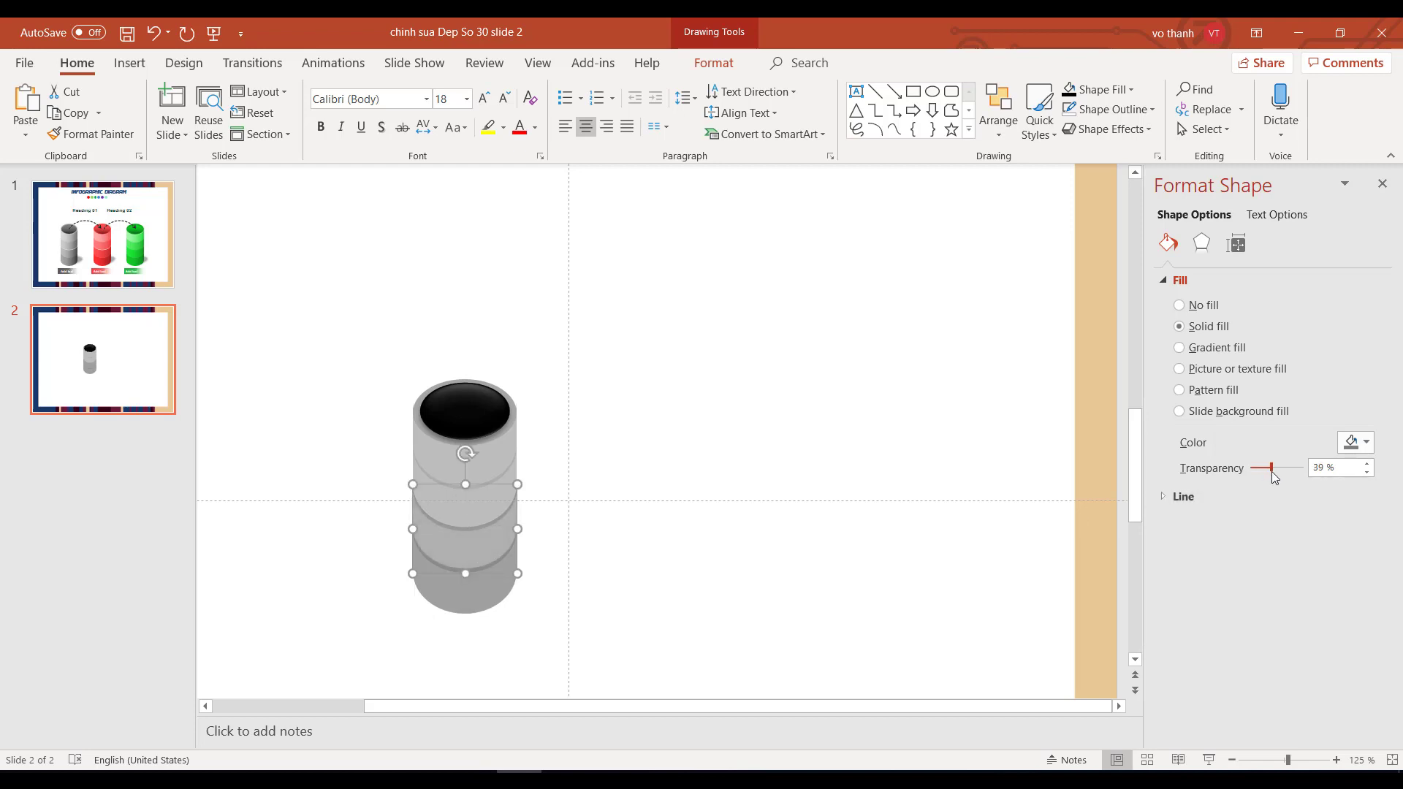
left_click(468, 510)
left_click_drag(1265, 475, 1274, 479)
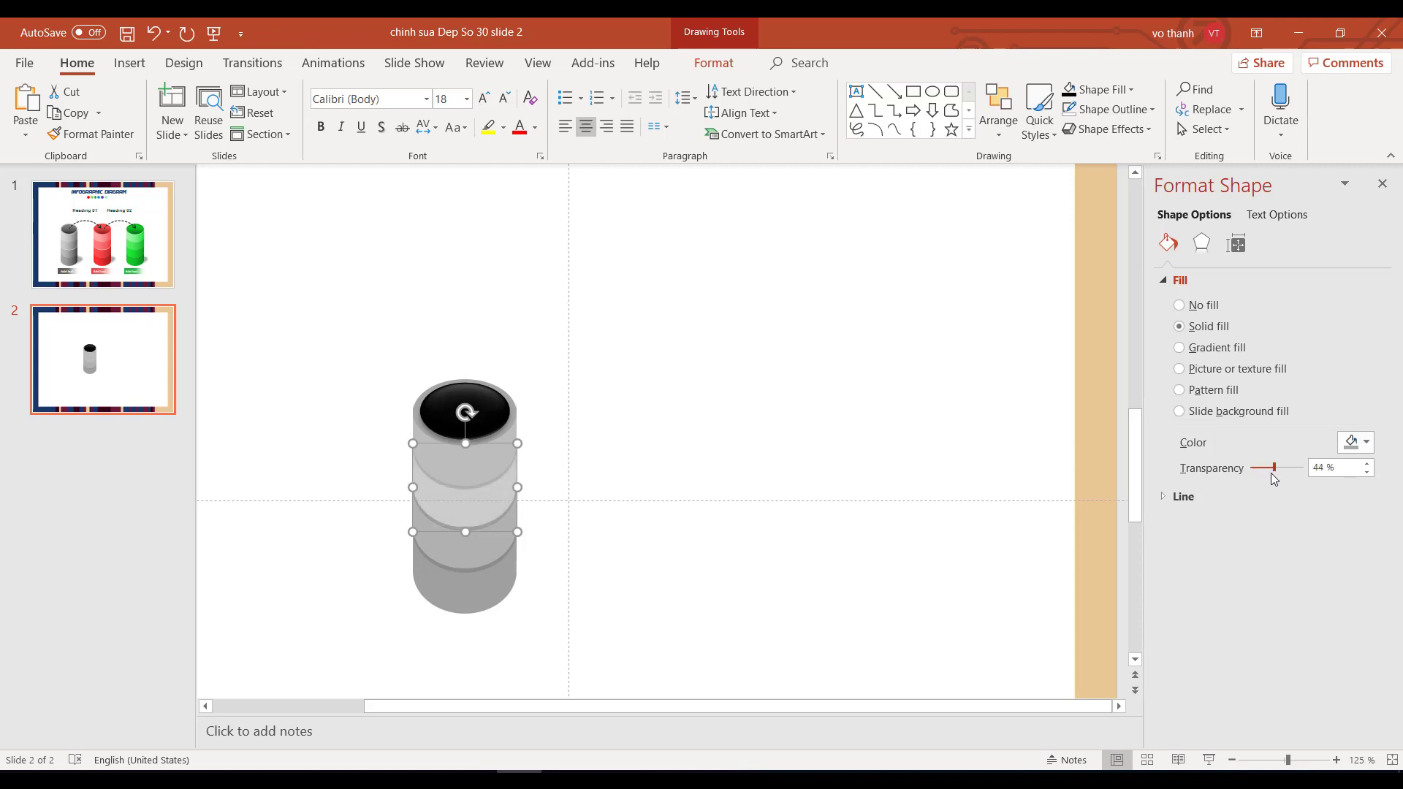
left_click(483, 469)
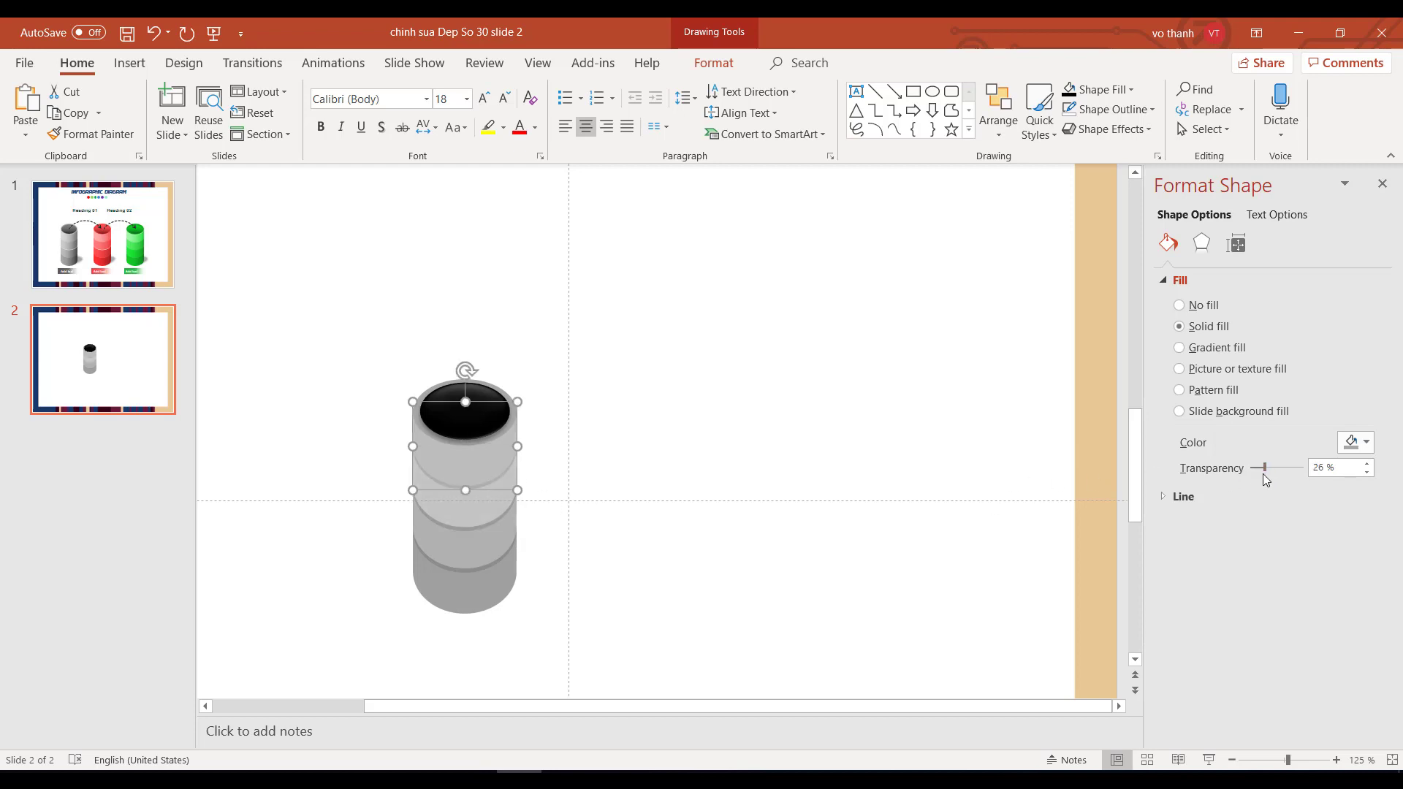
left_click_drag(1268, 475, 1281, 476)
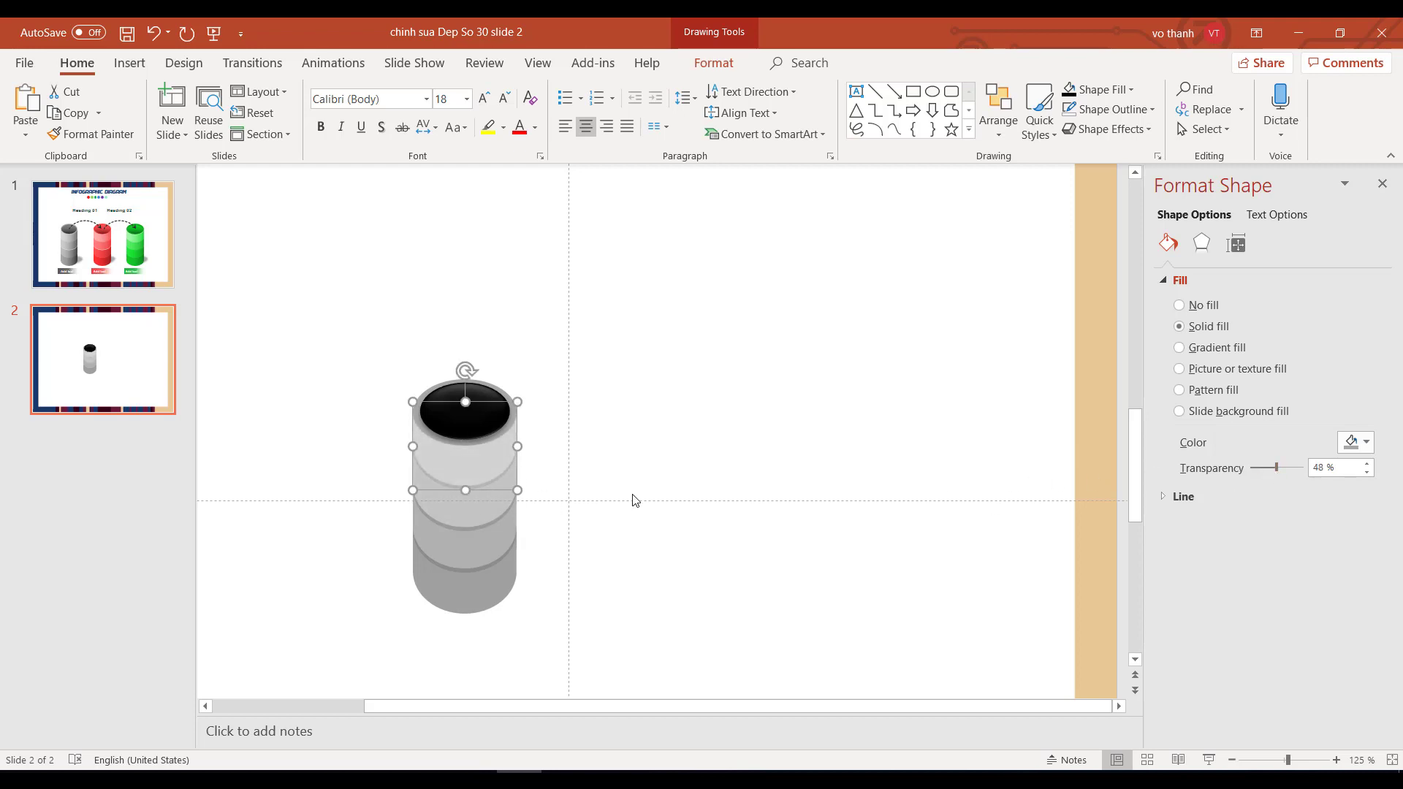
left_click(506, 393)
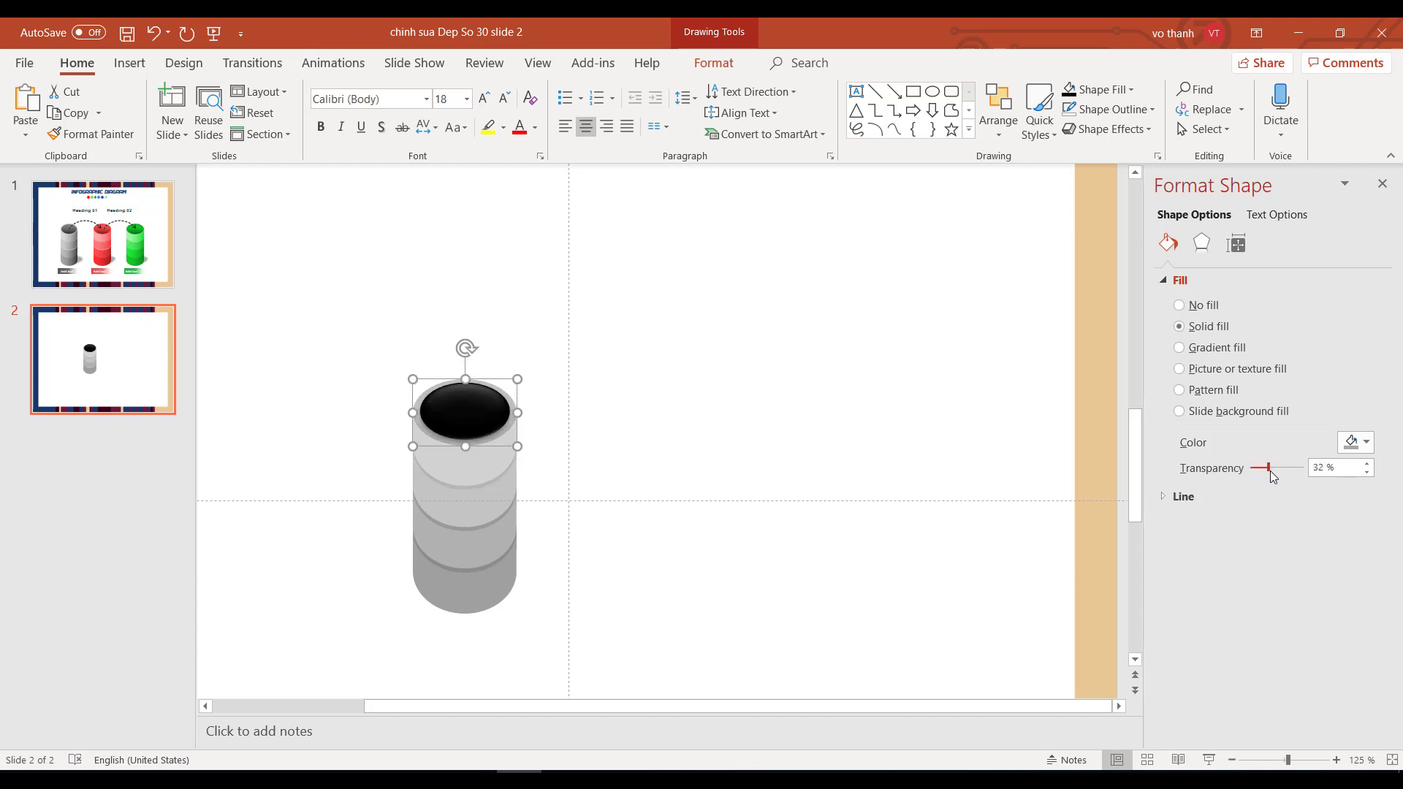
left_click_drag(1271, 476, 1279, 478)
left_click(693, 489)
left_click_drag(265, 398, 643, 658)
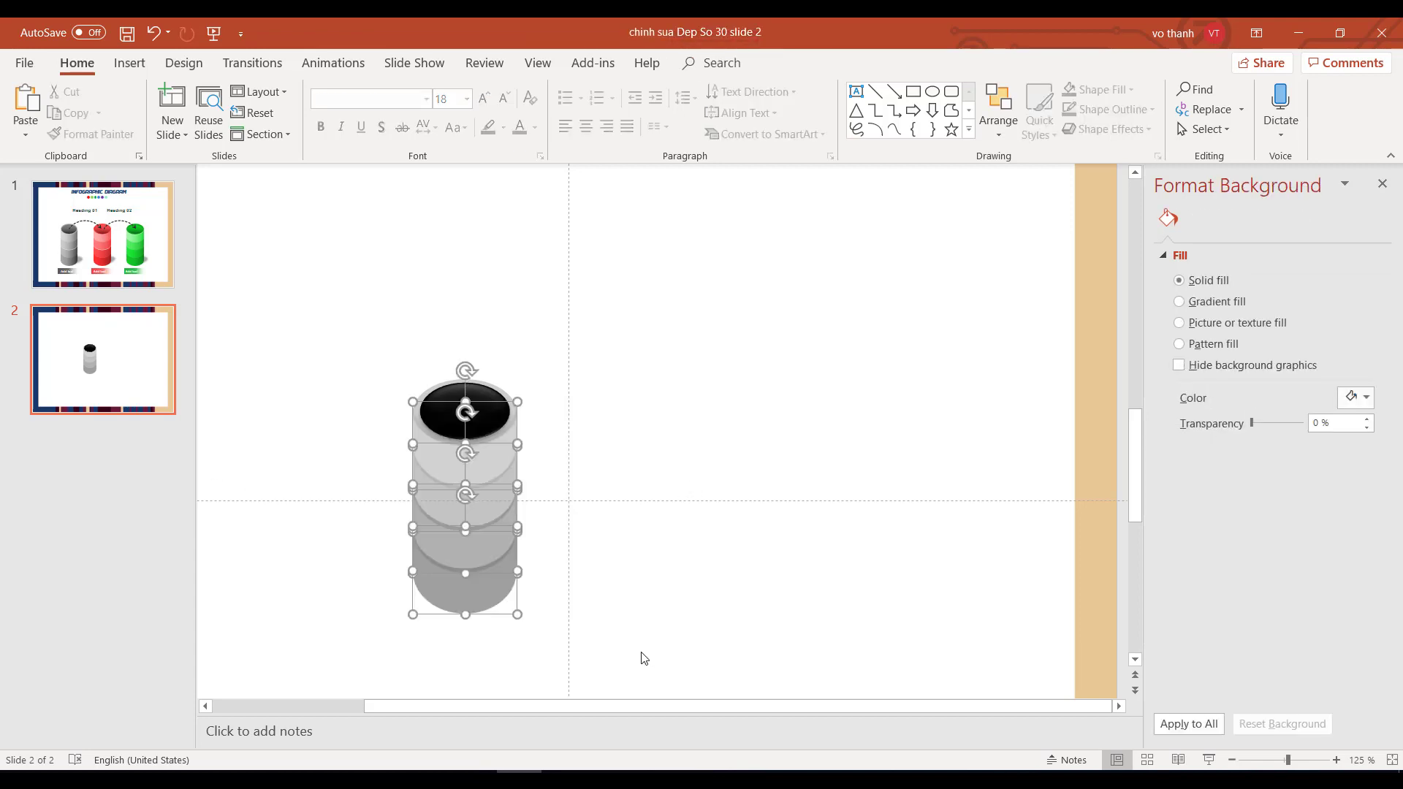
- Duplicate the whole cylinder twice with Ctrl+D, placing copies to the right
left_click_drag(319, 369, 652, 679)
key("ctrl+d")
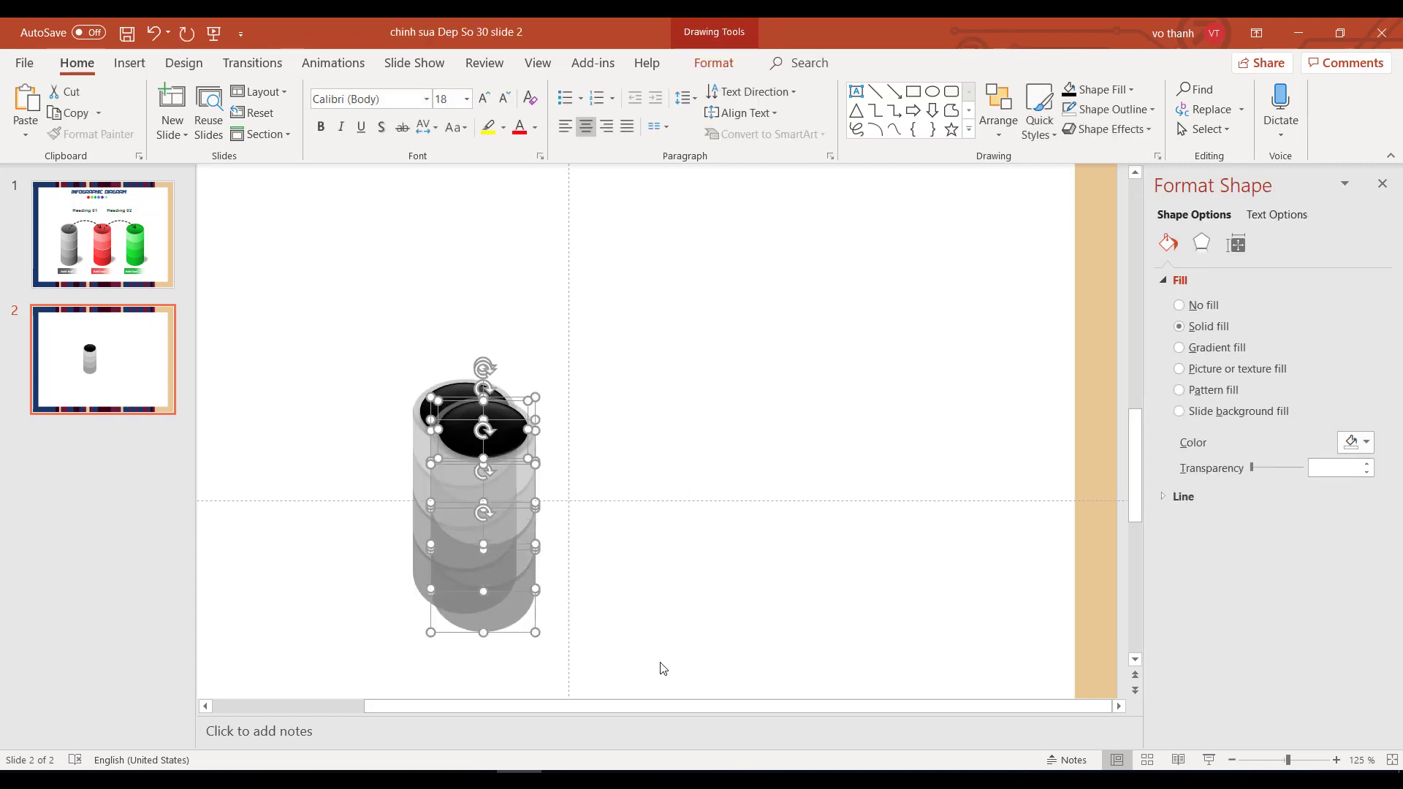
left_click_drag(508, 517, 634, 500)
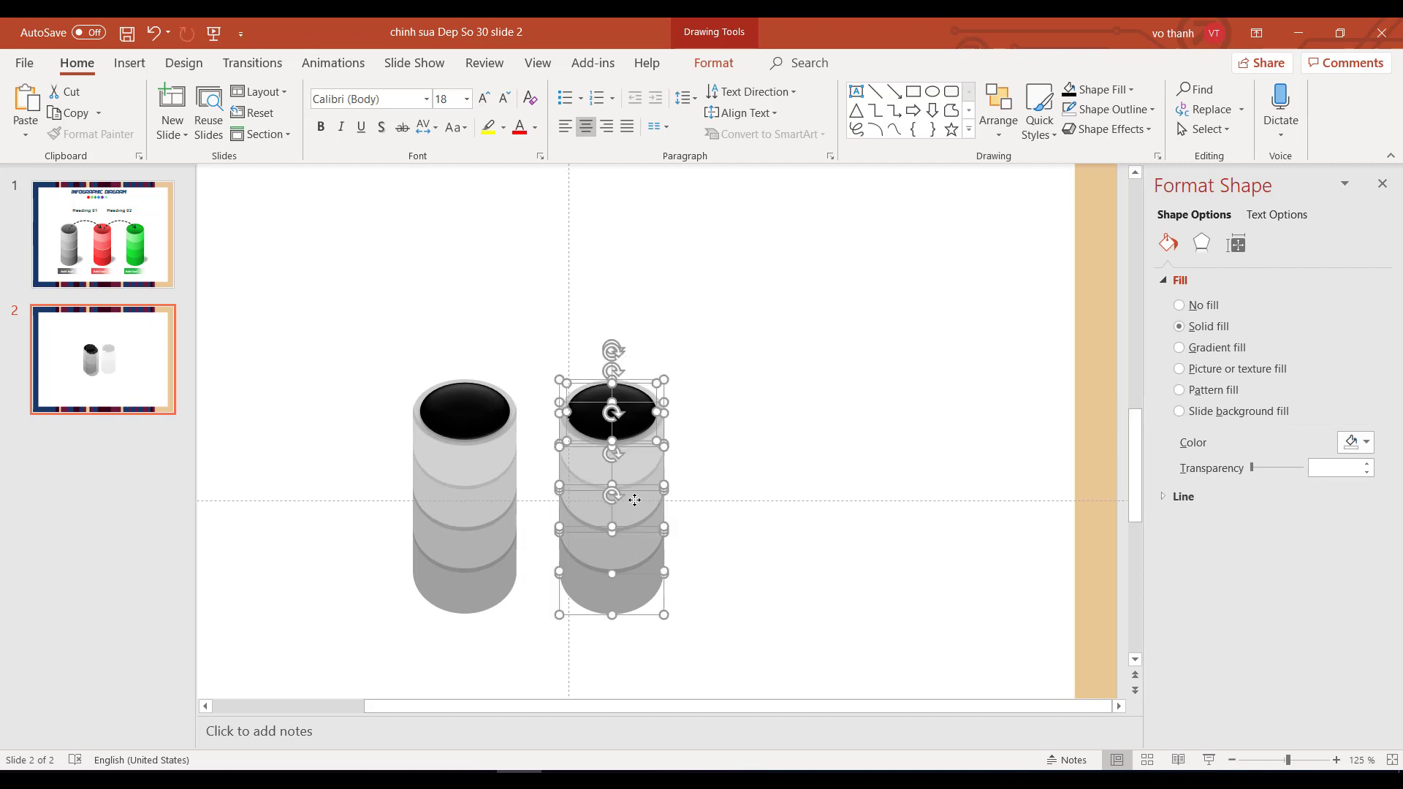
key("ctrl+d")
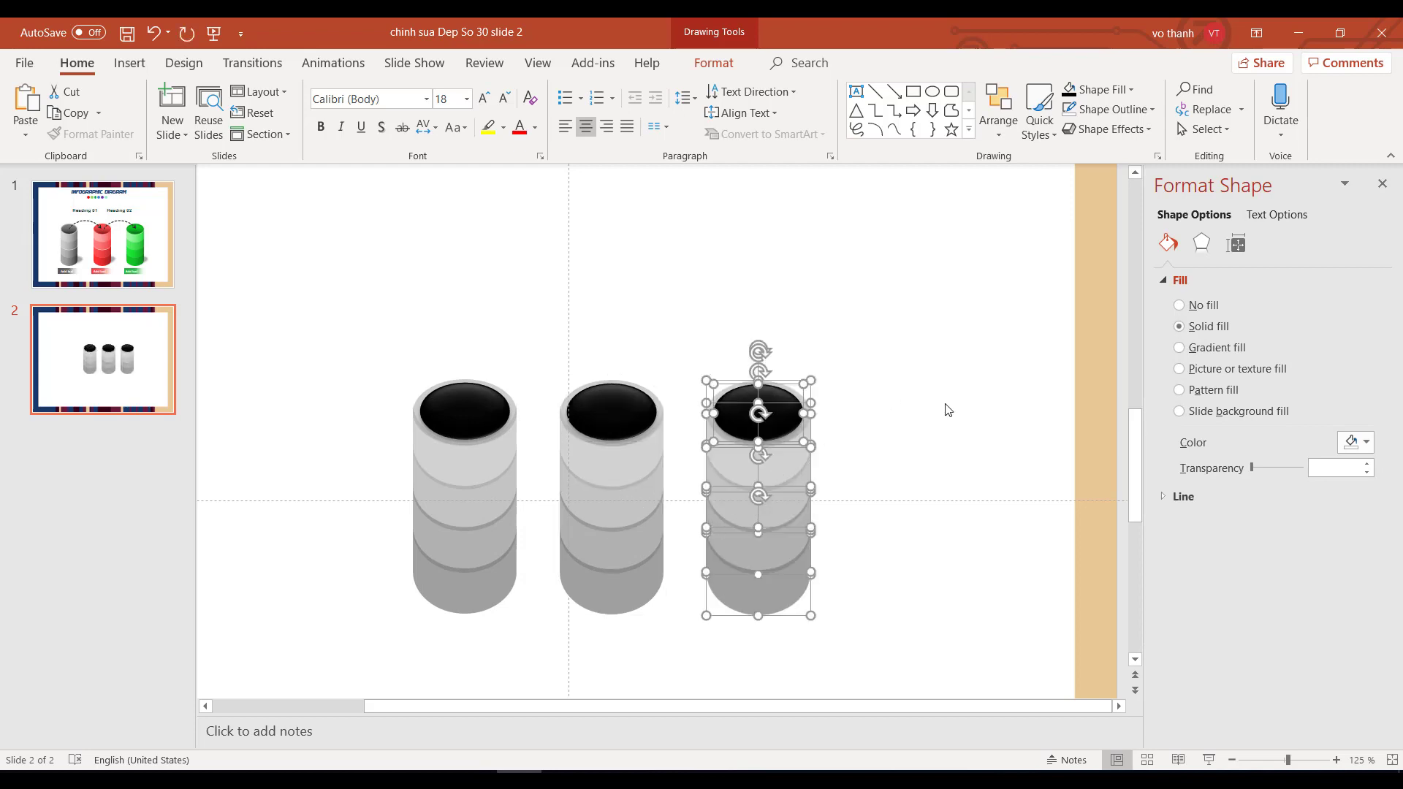
left_click(948, 410)
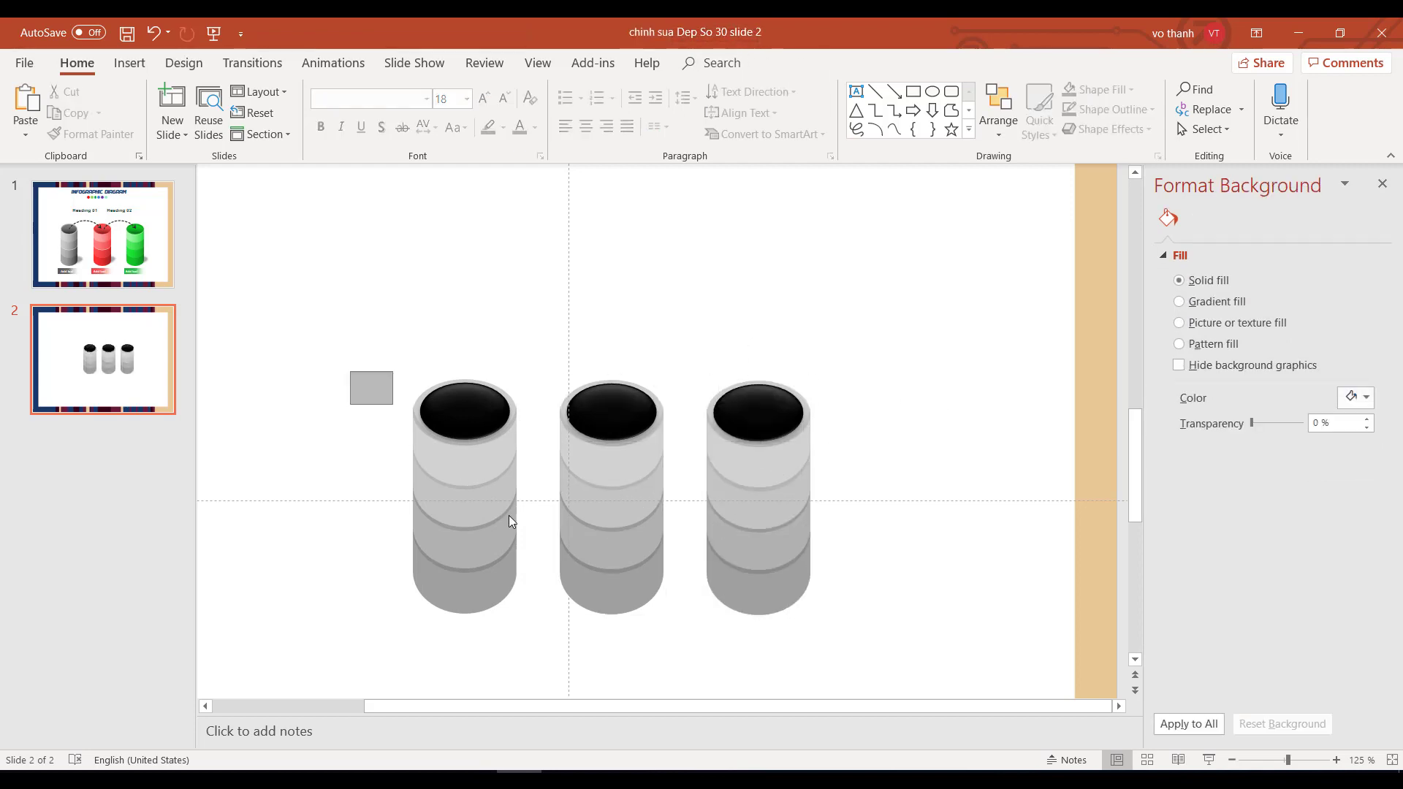
- Shift the first and middle cylinders left so all three are evenly spaced
left_click(476, 465)
left_click_drag(494, 464, 451, 461)
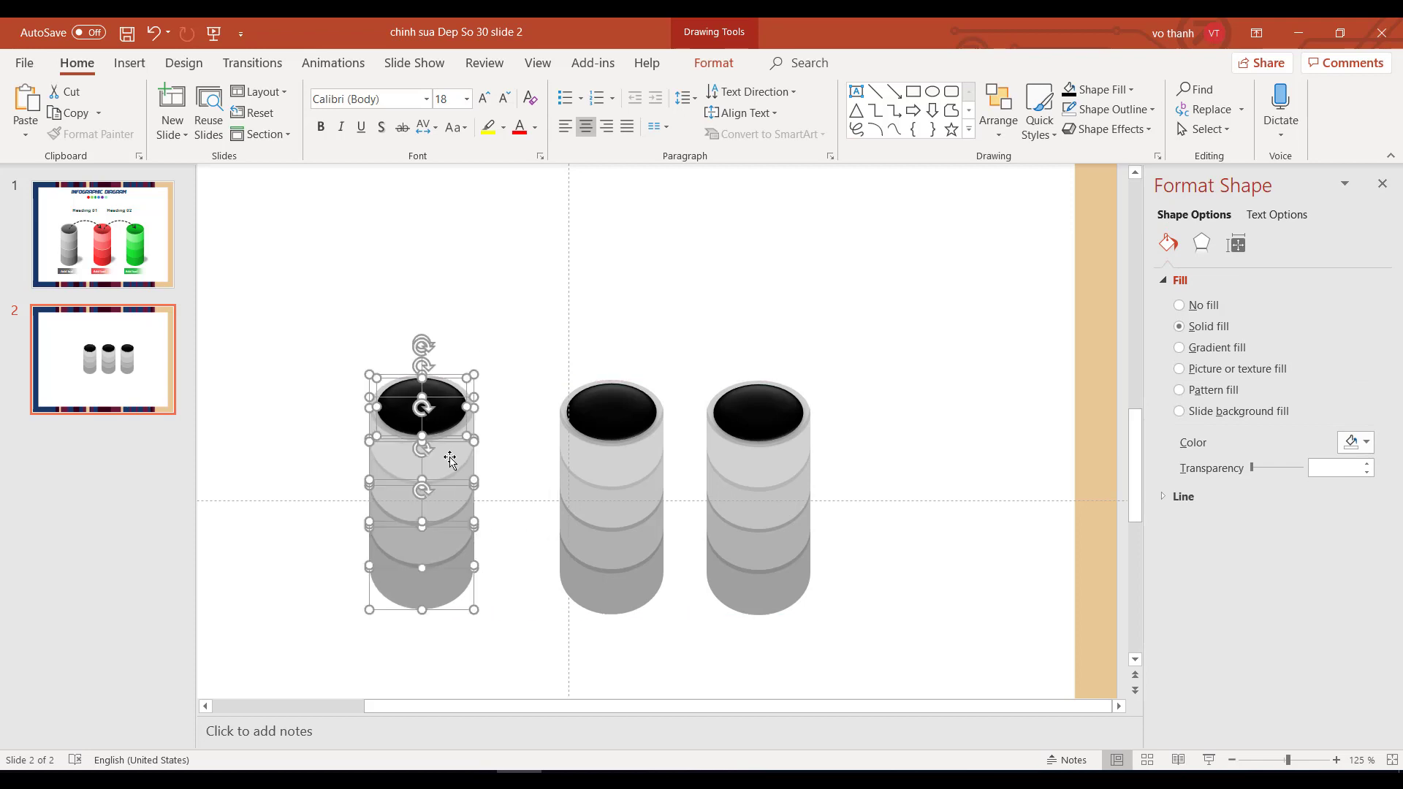
left_click(524, 386)
left_click_drag(687, 601, 687, 602)
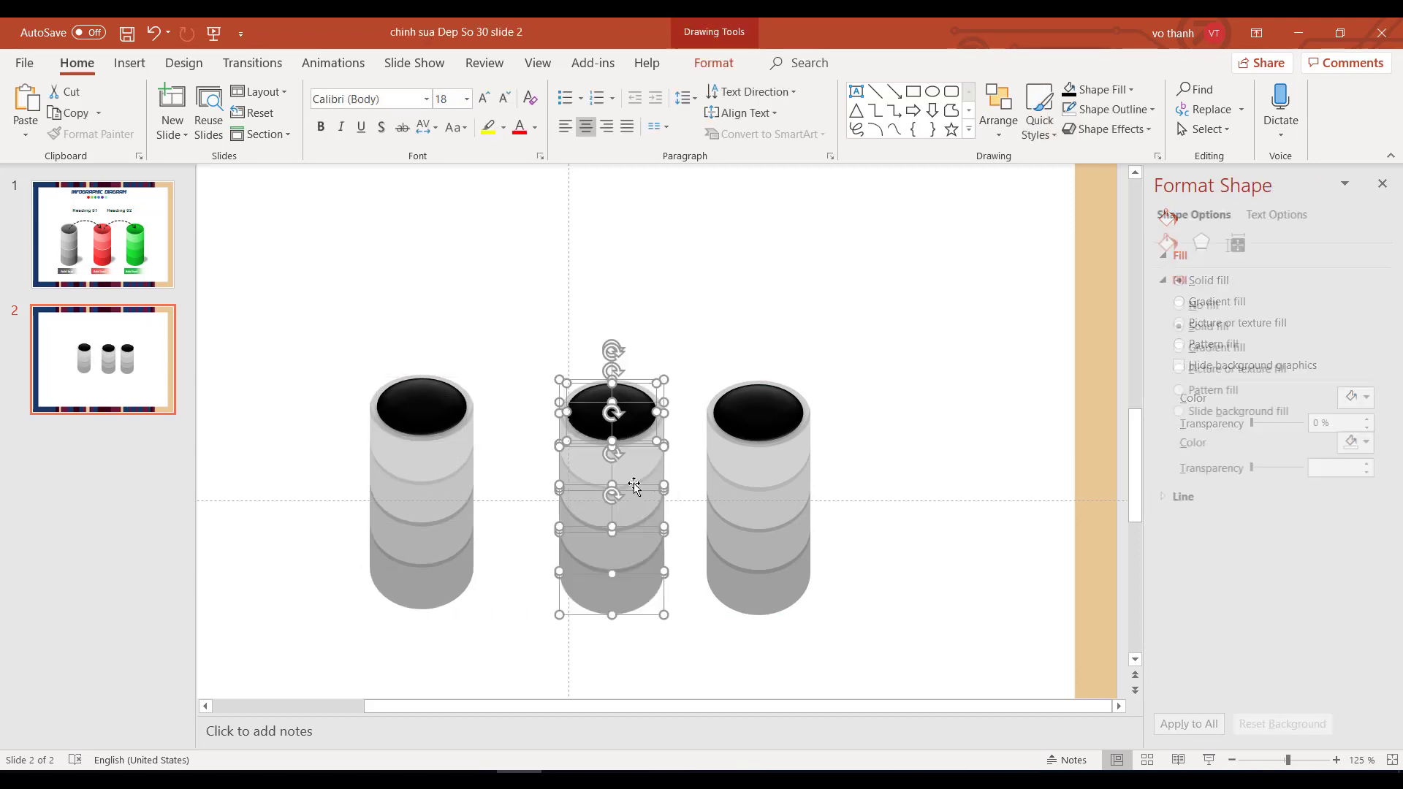
left_click_drag(622, 486, 601, 462)
left_click(720, 660)
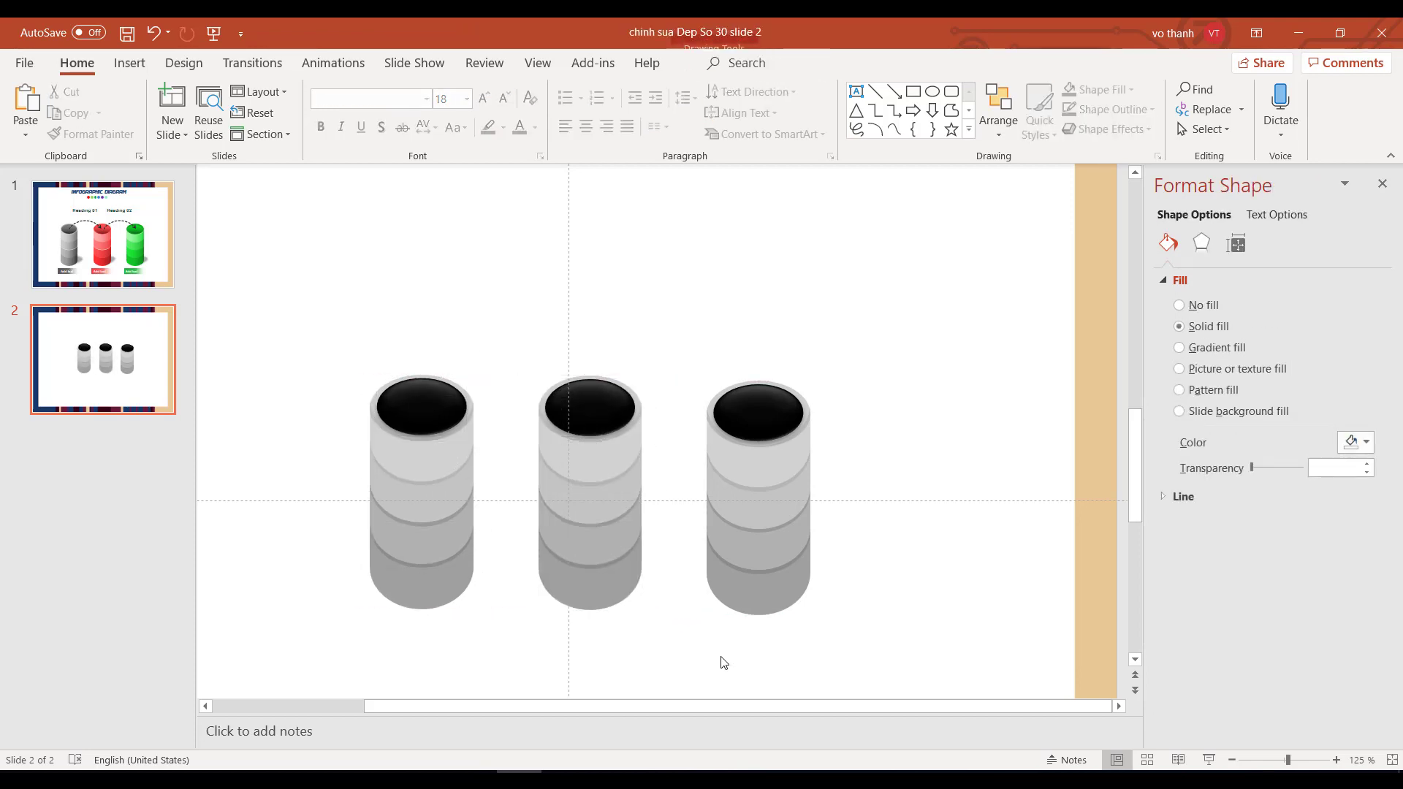
- Fill the middle cylinder's bottom two segments red
left_click(594, 577)
left_click(1366, 442)
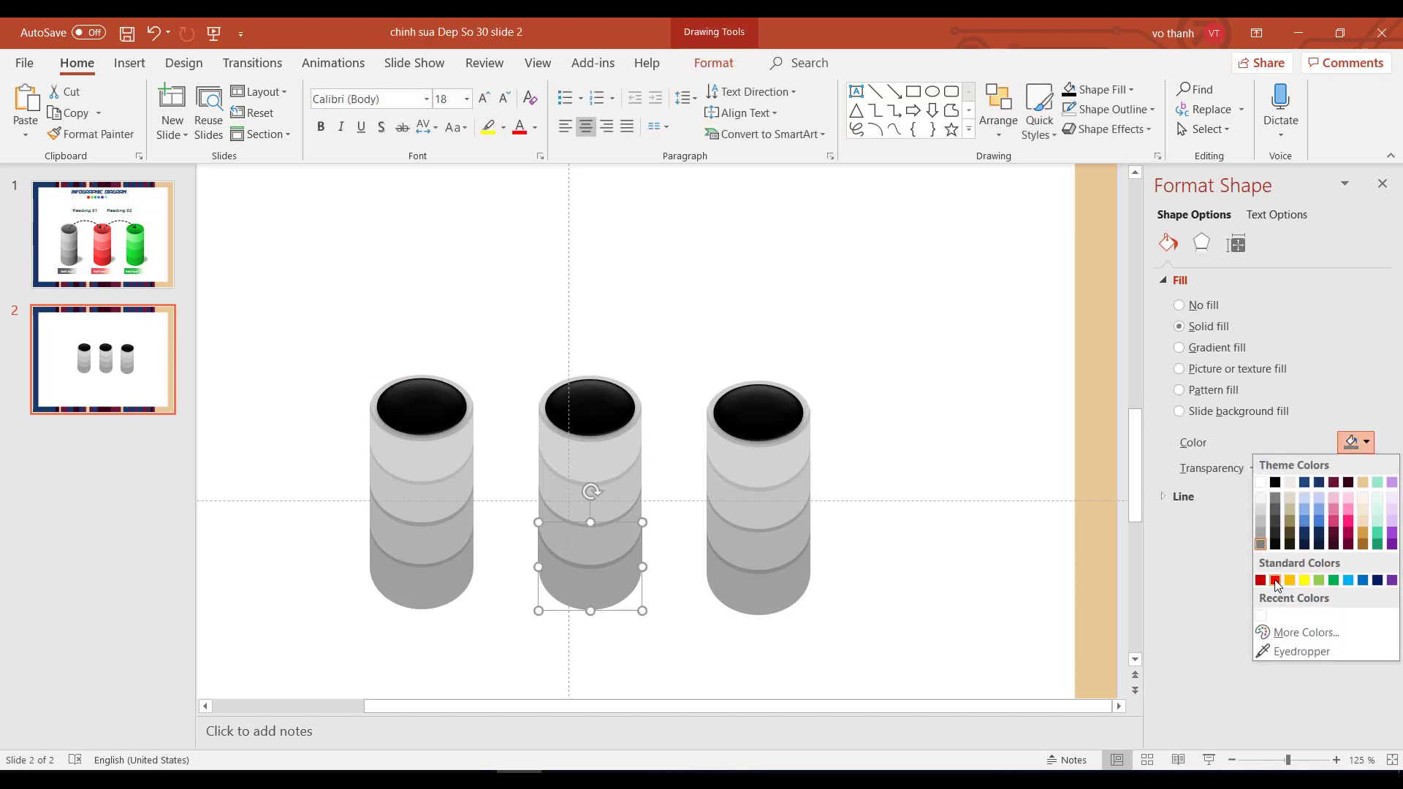
left_click(1275, 580)
left_click(572, 559)
left_click(1365, 442)
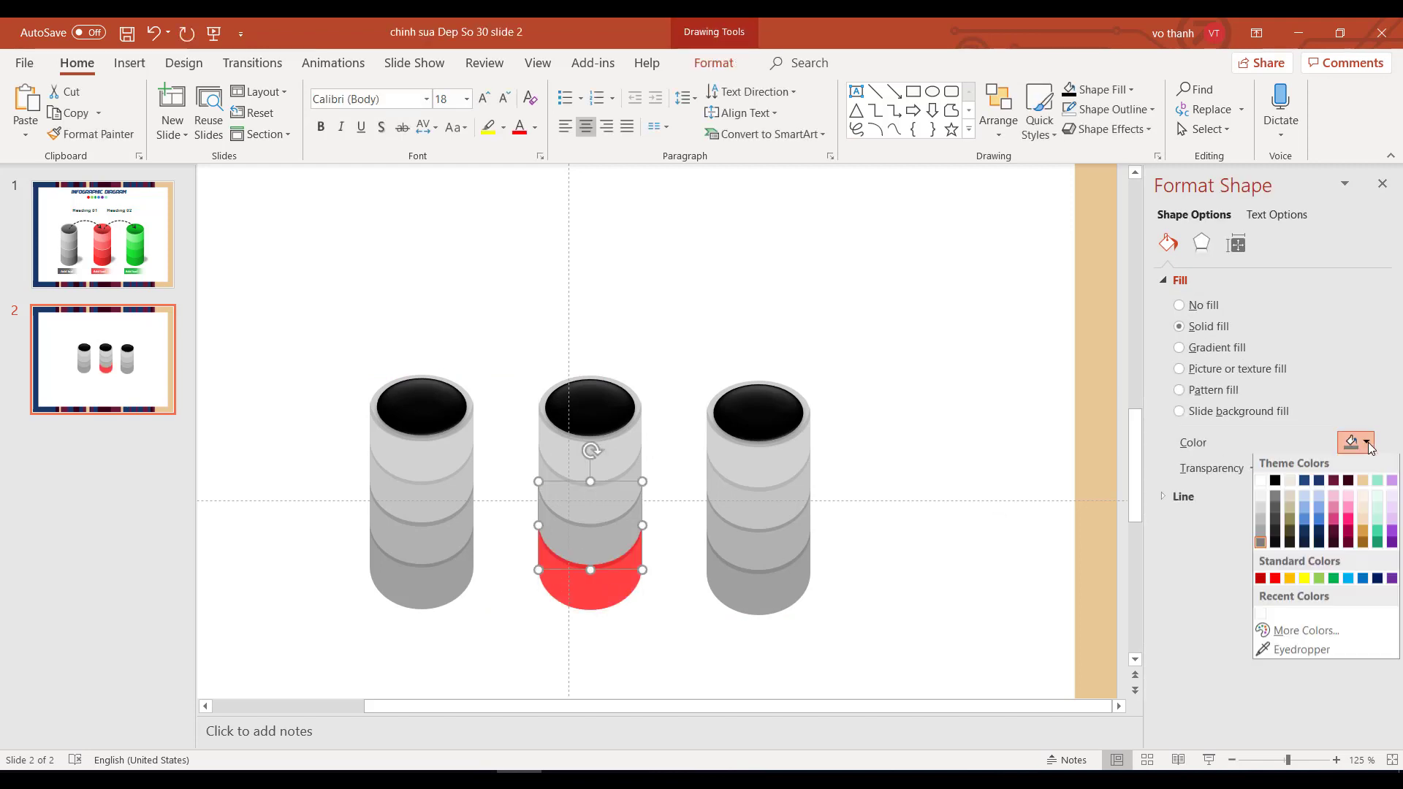
left_click(1275, 582)
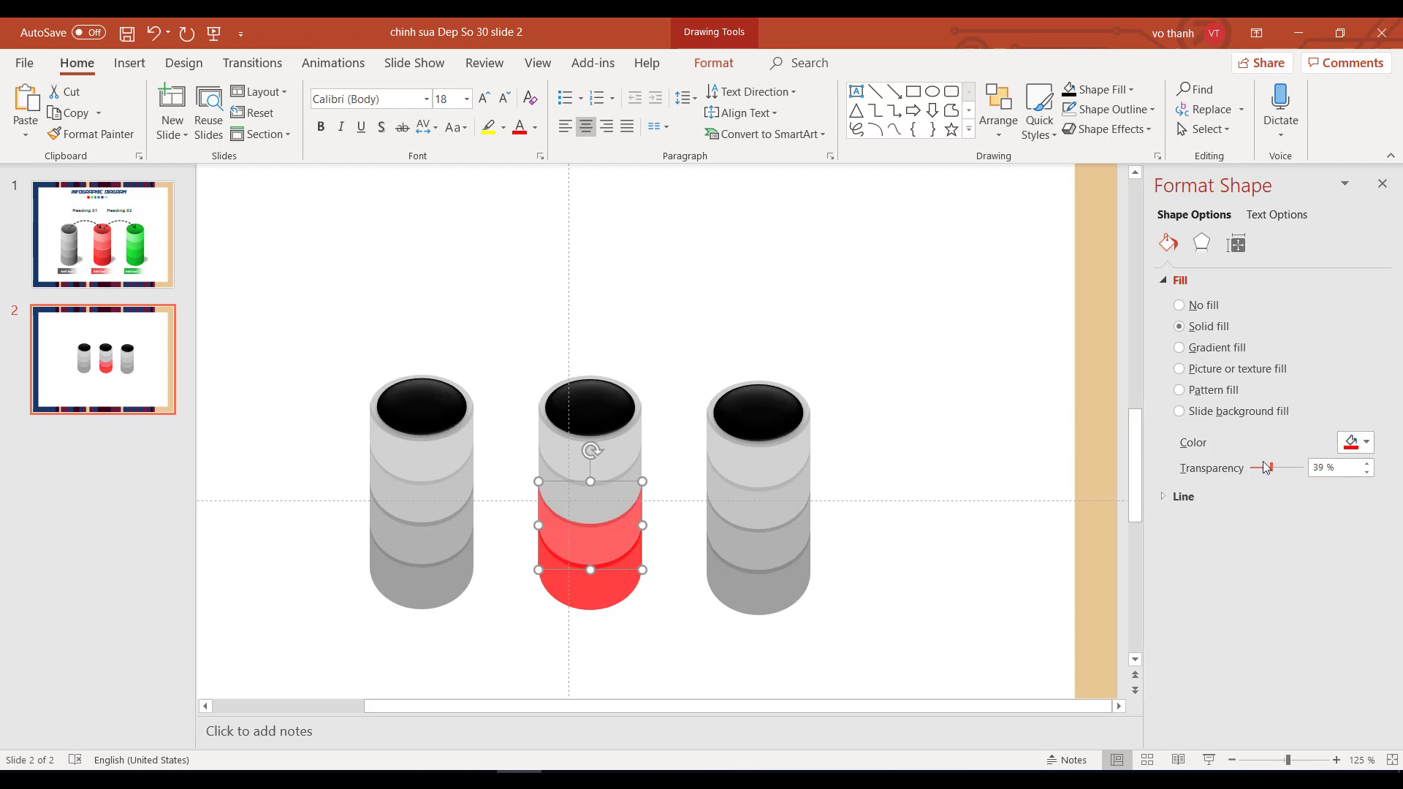
- Fill the middle cylinder's upper two layers red with increasing transparency
left_click(592, 508)
left_click(1366, 442)
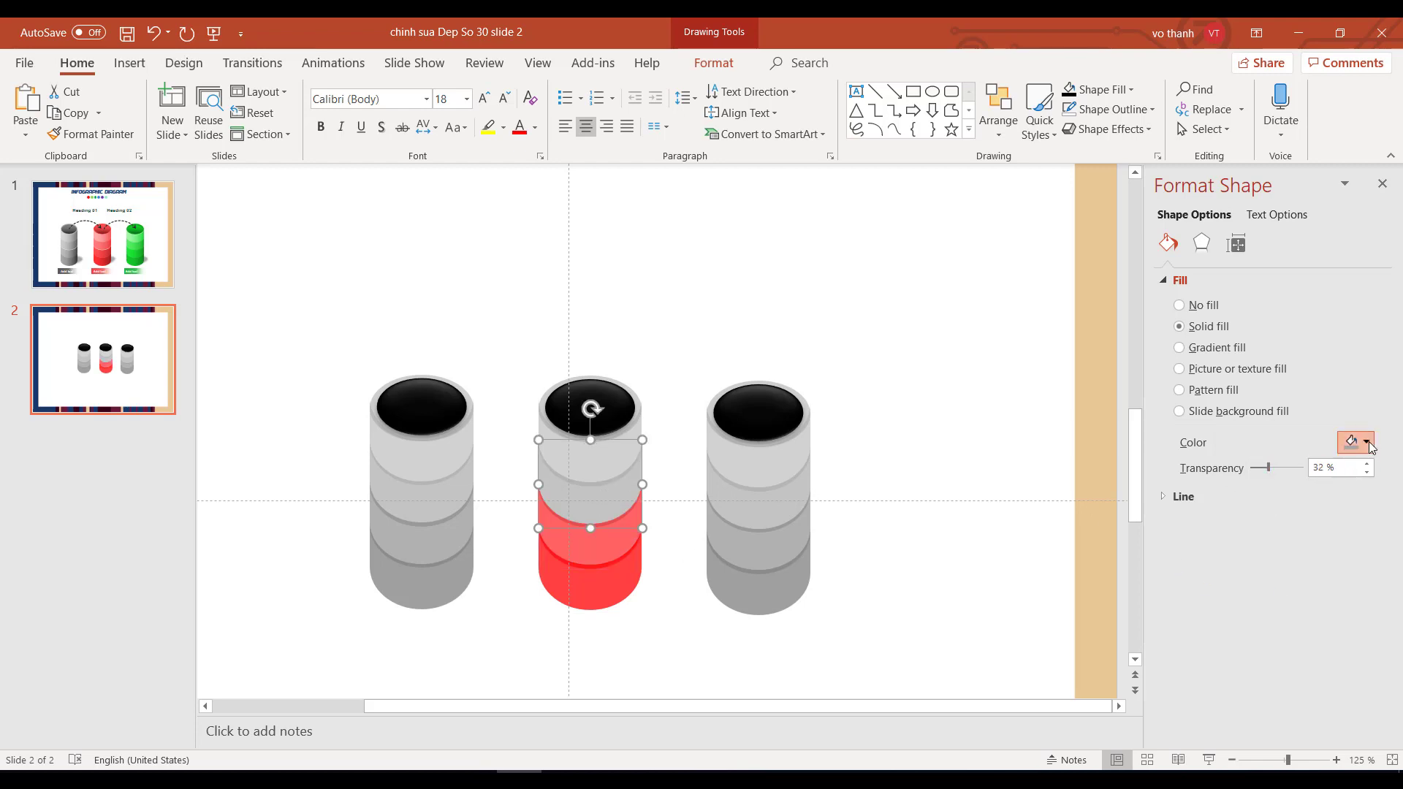
left_click(1275, 581)
left_click_drag(1262, 464, 1278, 471)
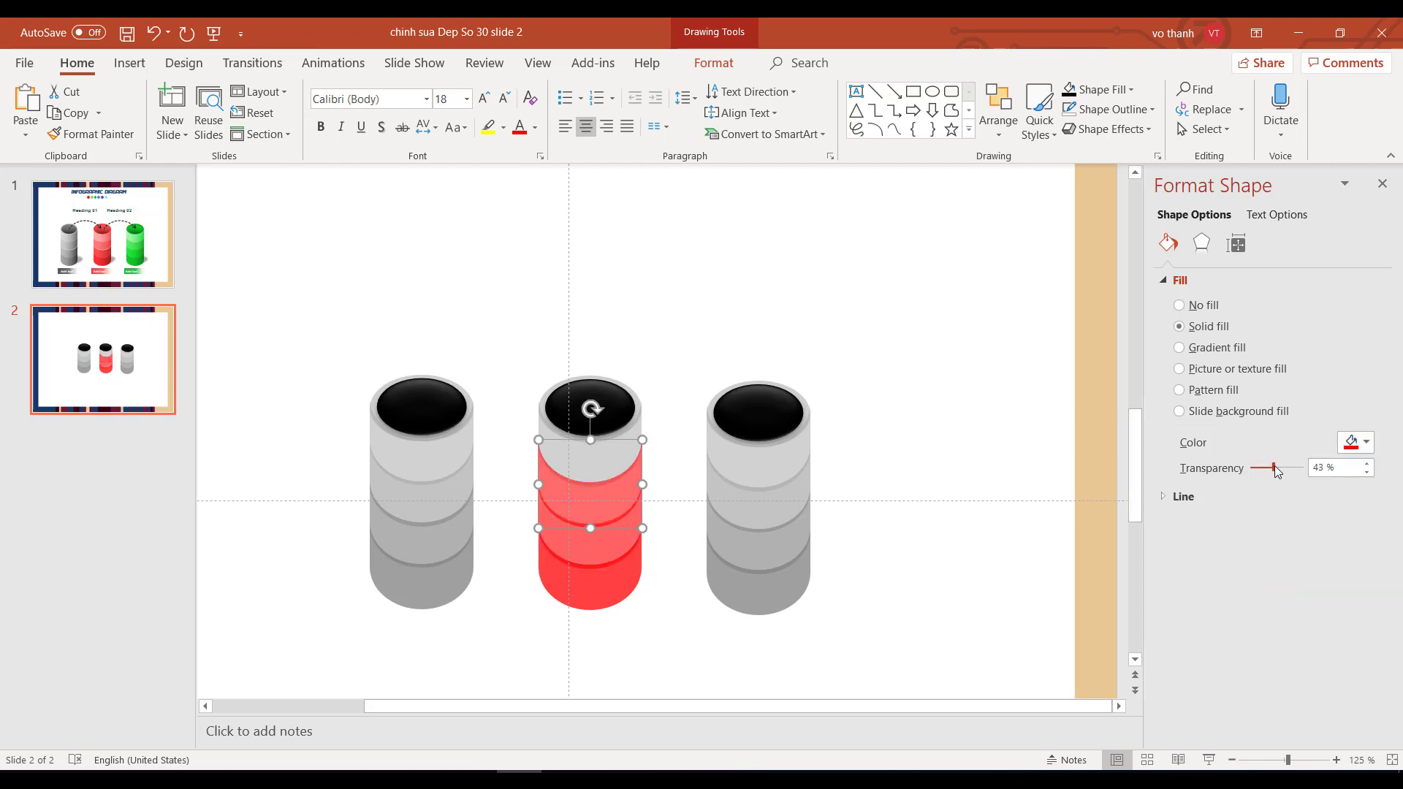
left_click(585, 458)
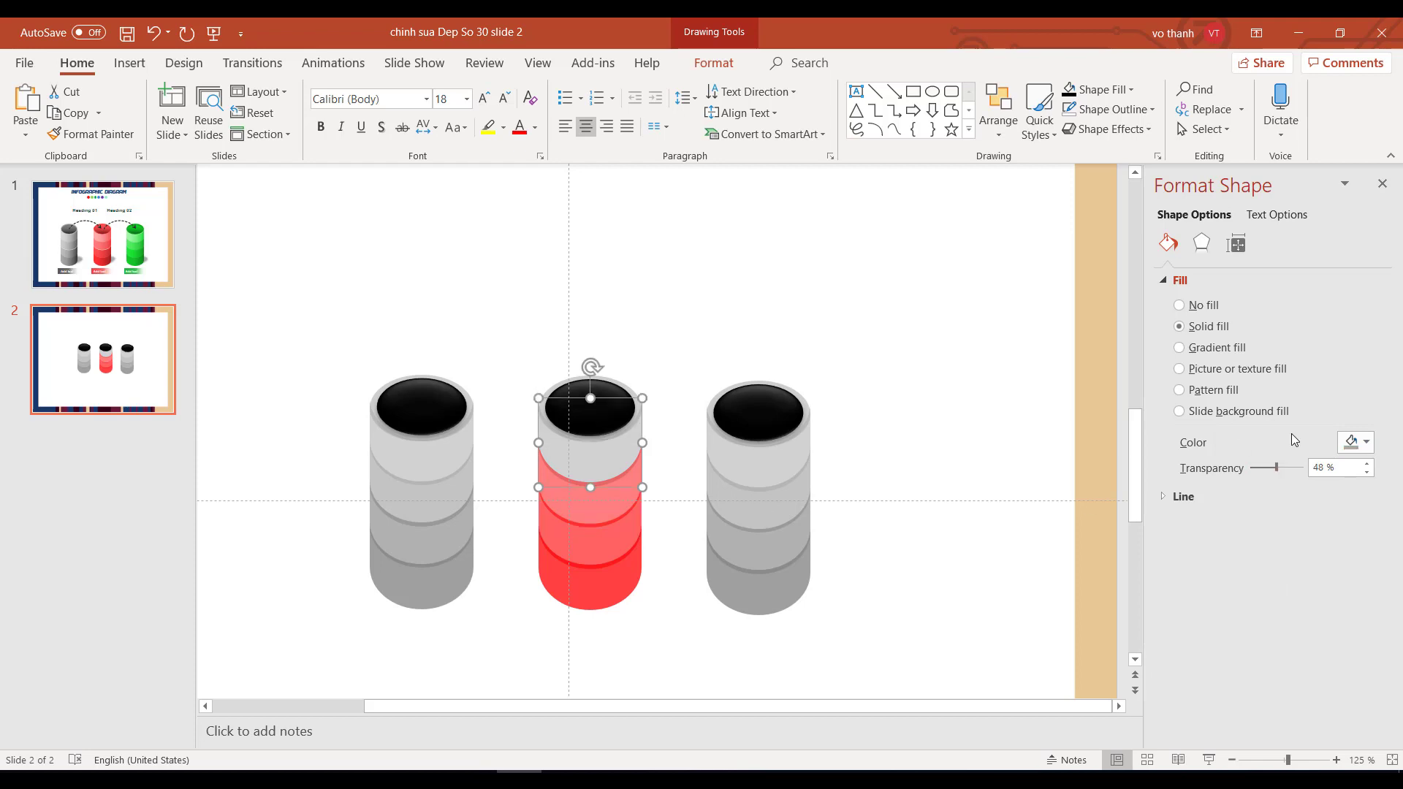
left_click(1366, 442)
left_click(1275, 589)
left_click_drag(1278, 472, 1286, 473)
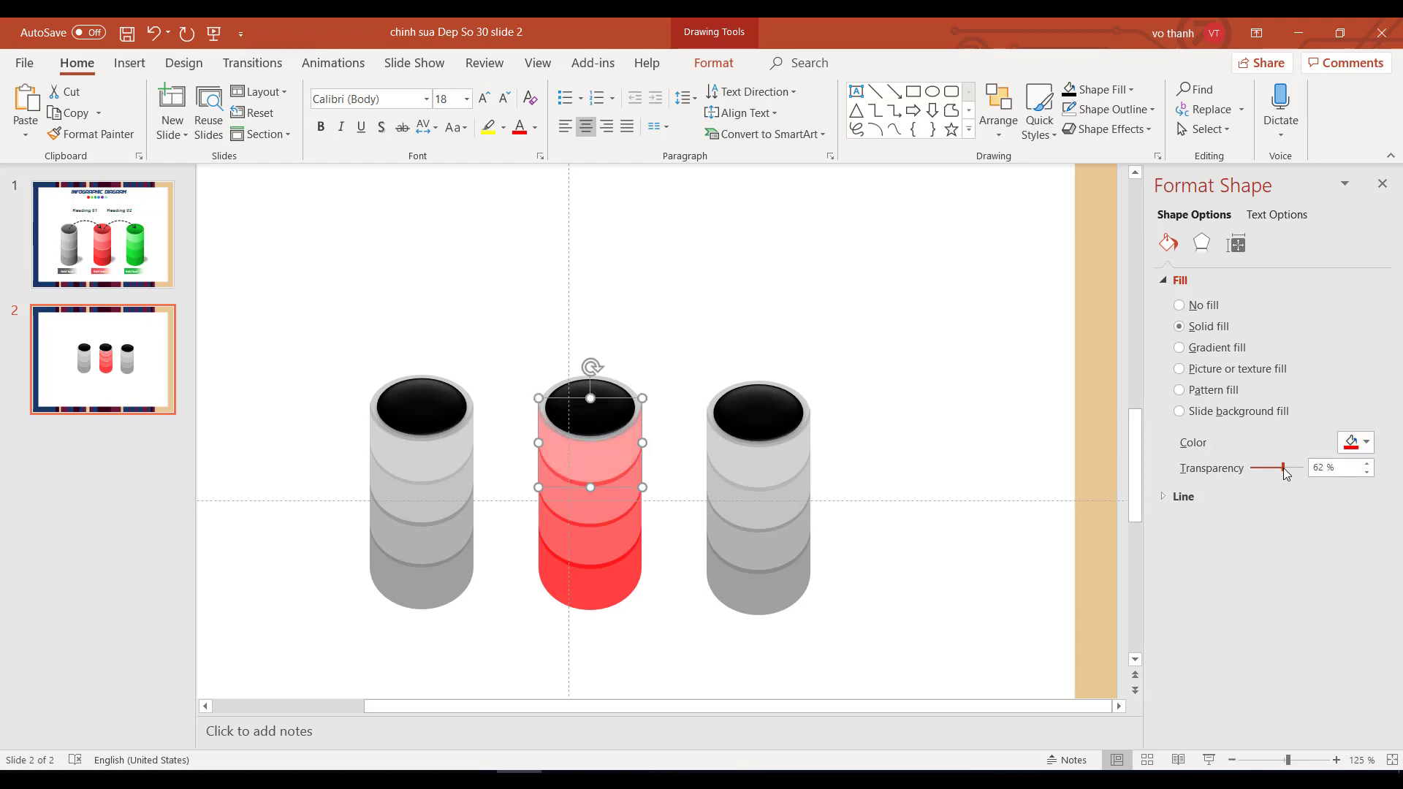
- Fill the top rim red and the glossy opening bright red at 22% transparency
left_click(627, 386)
left_click(1366, 442)
left_click(1274, 582)
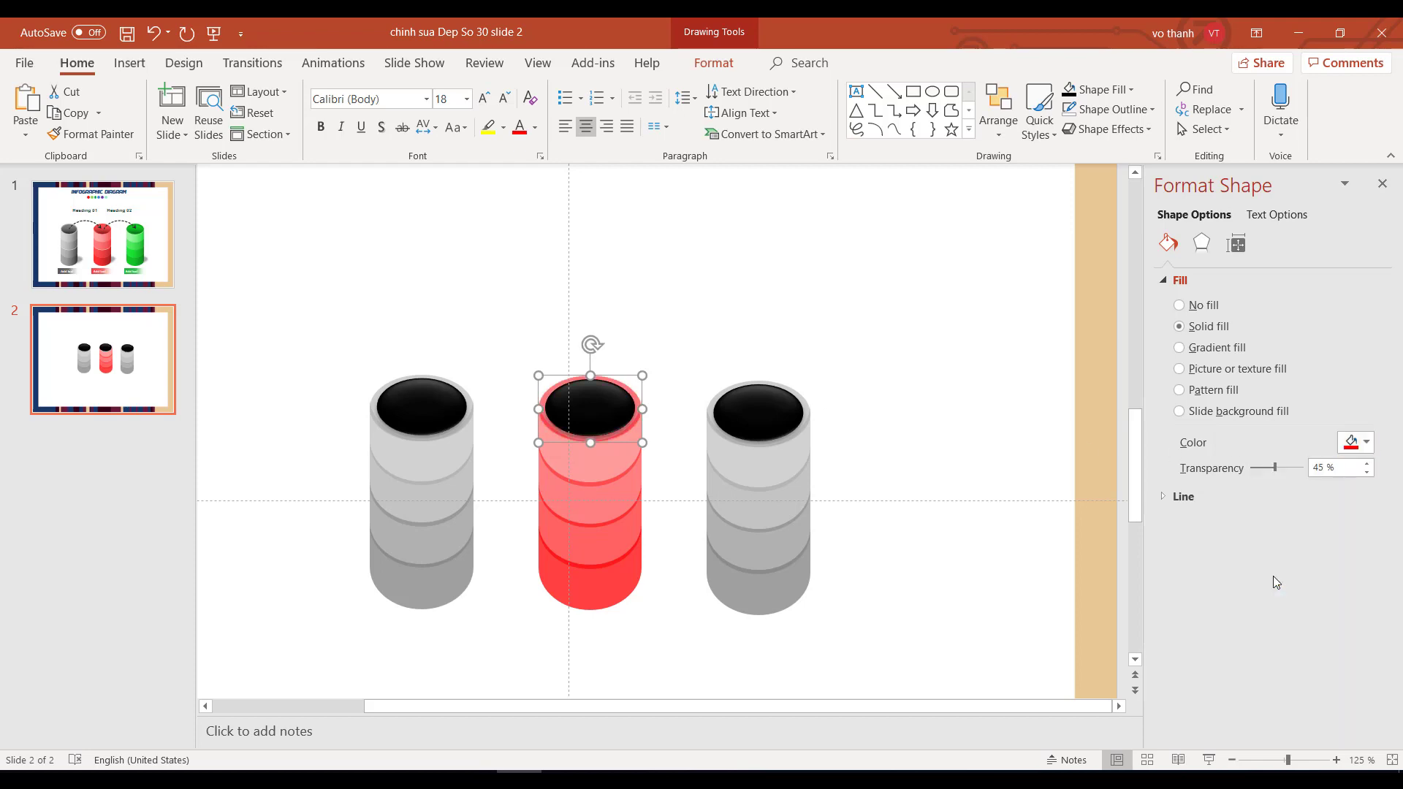
left_click(606, 411)
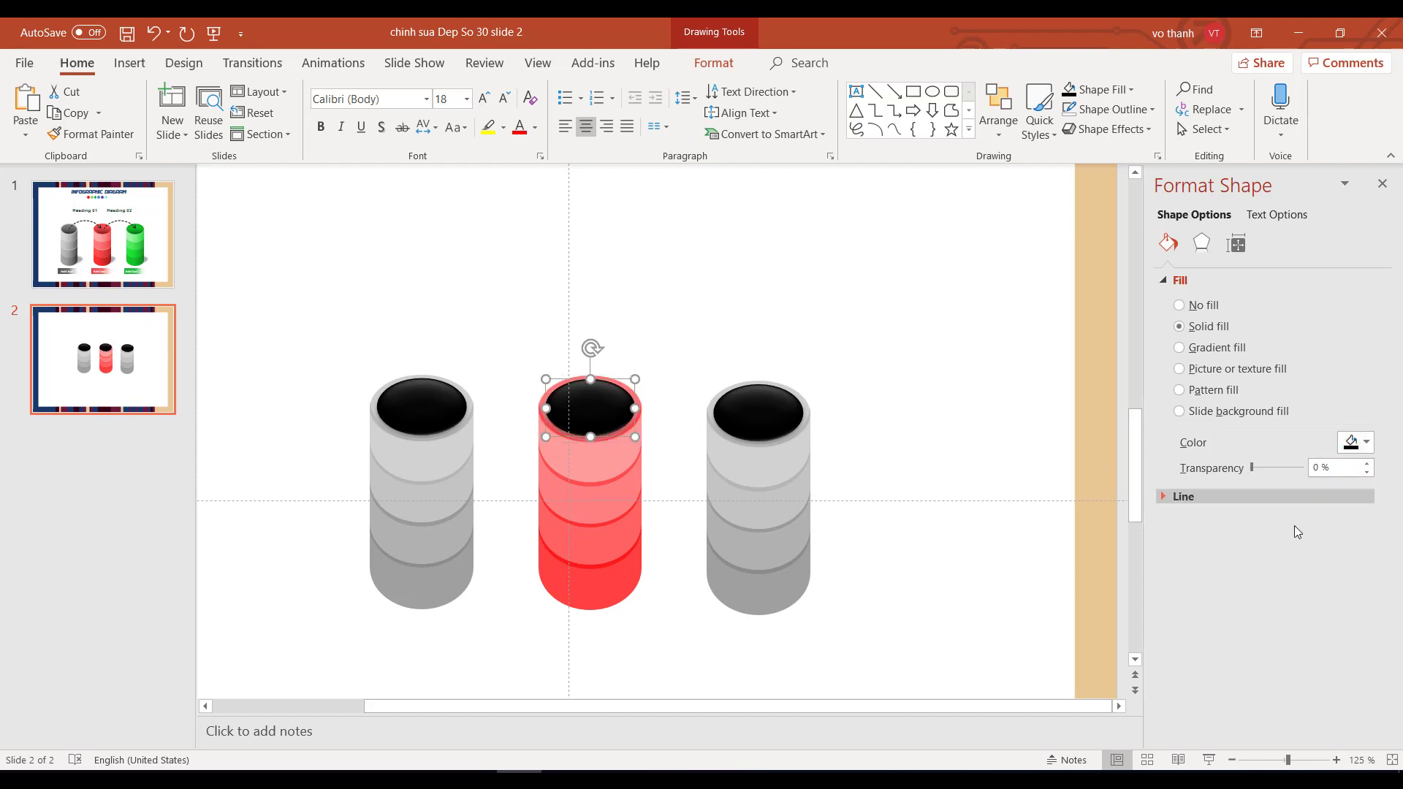
left_click(1365, 442)
left_click(1262, 580)
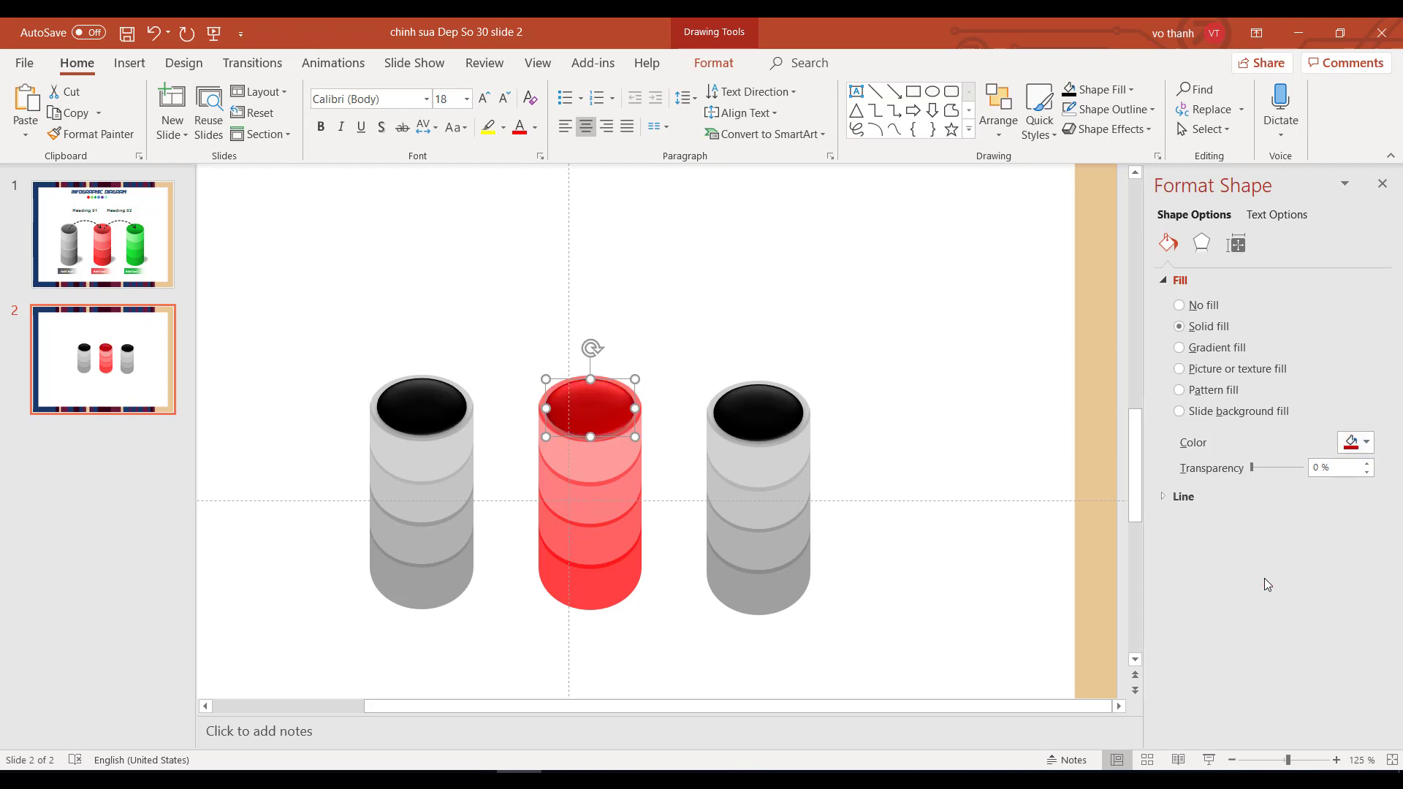
left_click(1357, 442)
left_click(1275, 580)
mouse_move(1247, 468)
left_mouse_down()
mouse_move(1280, 468)
mouse_move(1266, 475)
left_mouse_up()
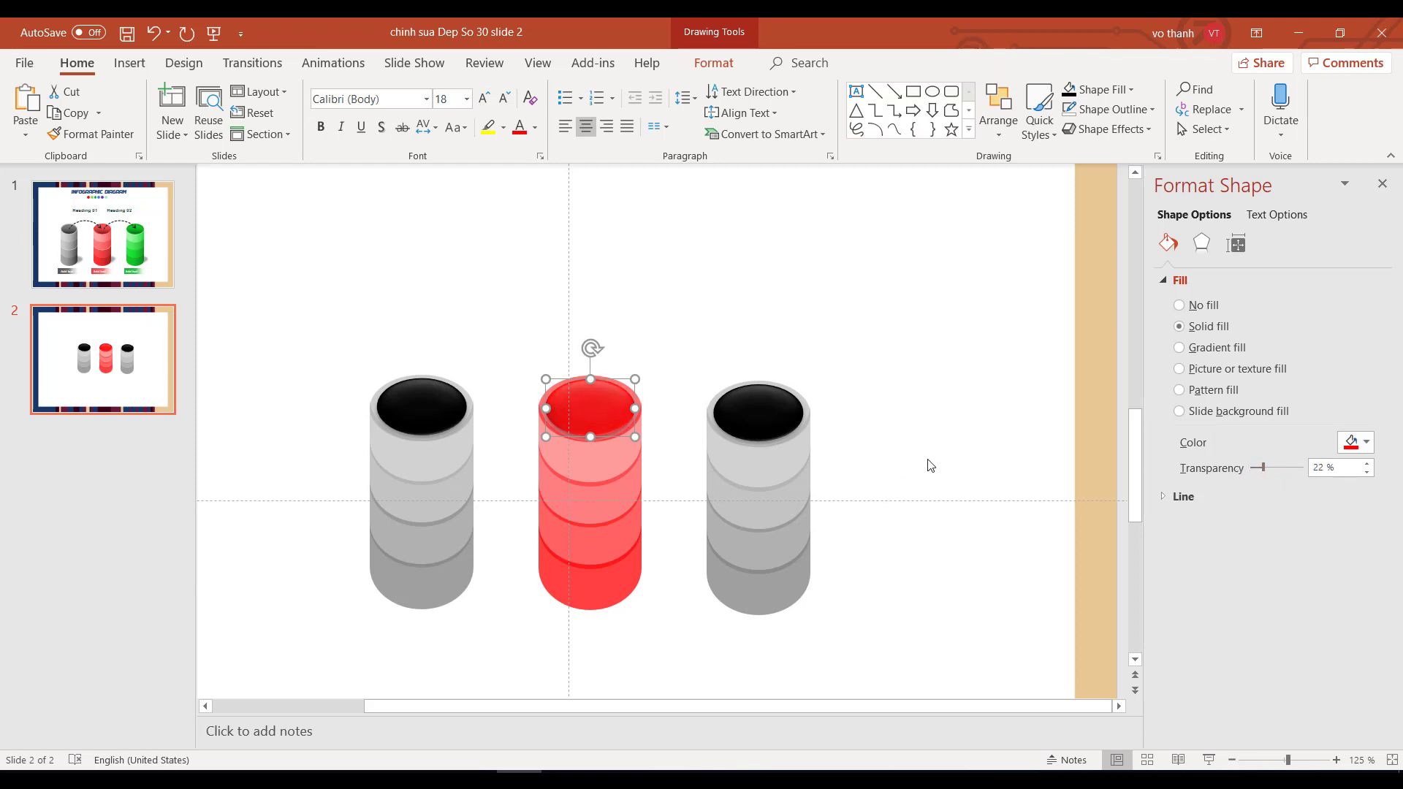
left_click(888, 481)
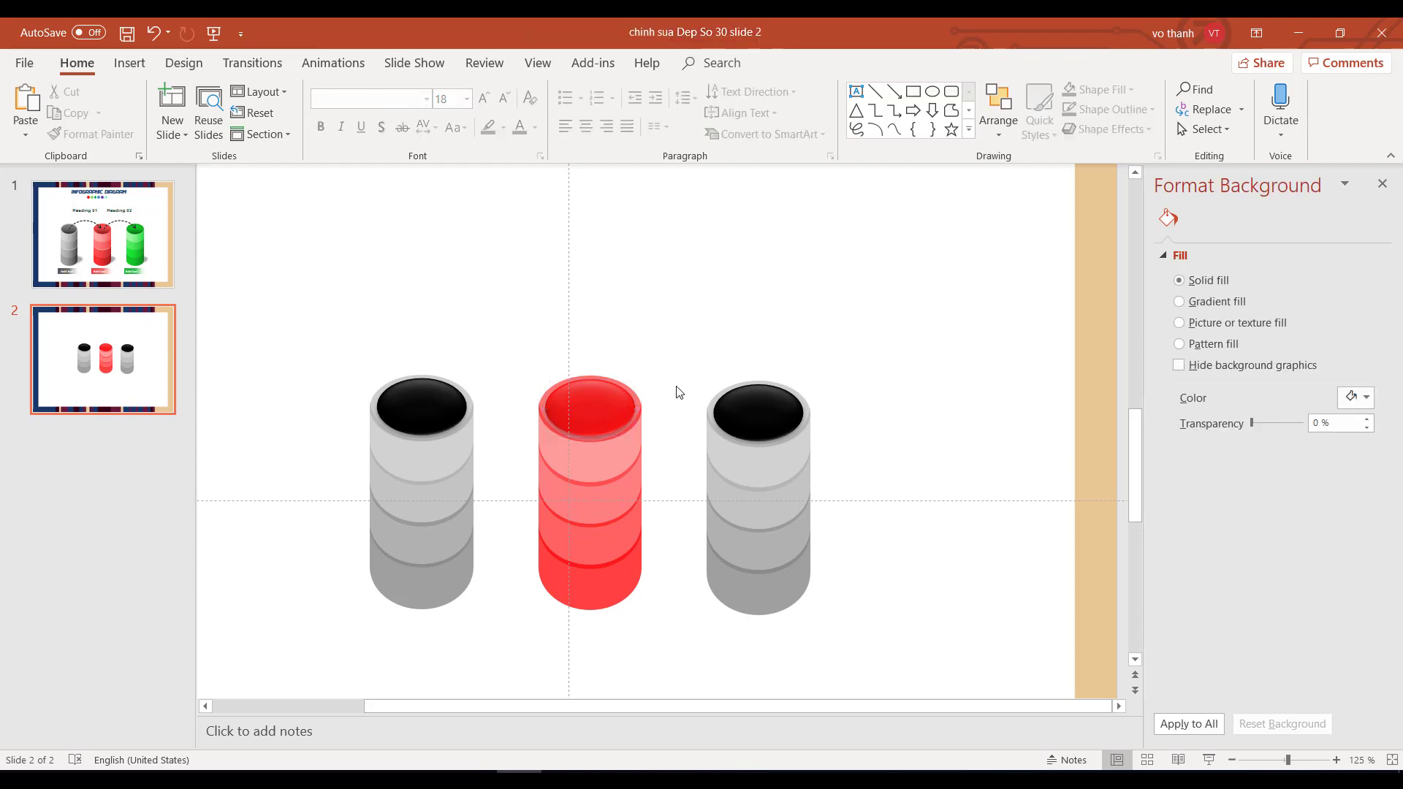
- Fill the right cylinder's bottom two layers green, the bottom one fully opaque
left_click_drag(677, 392, 900, 608)
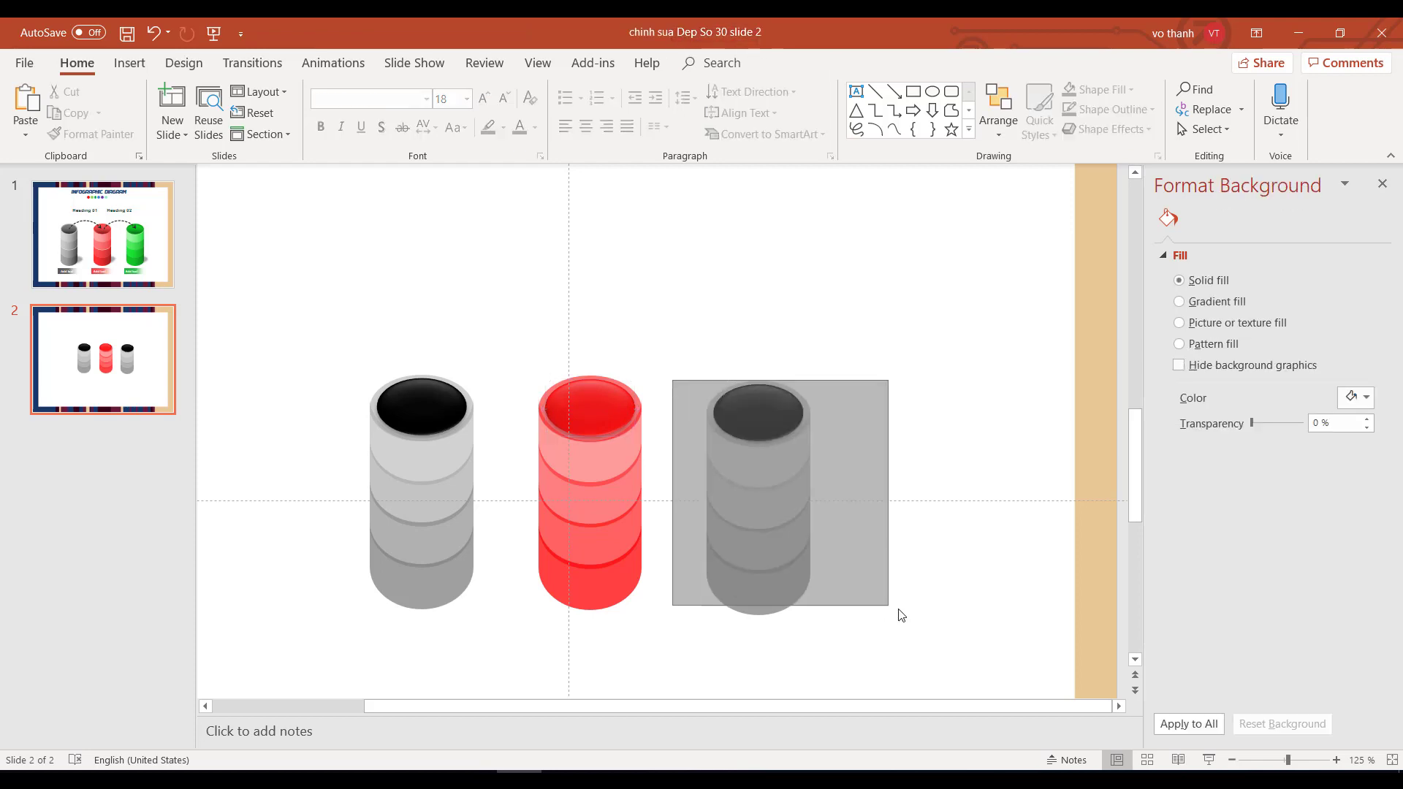
left_click(762, 564)
left_click(762, 564)
left_click(1355, 442)
left_click(1337, 582)
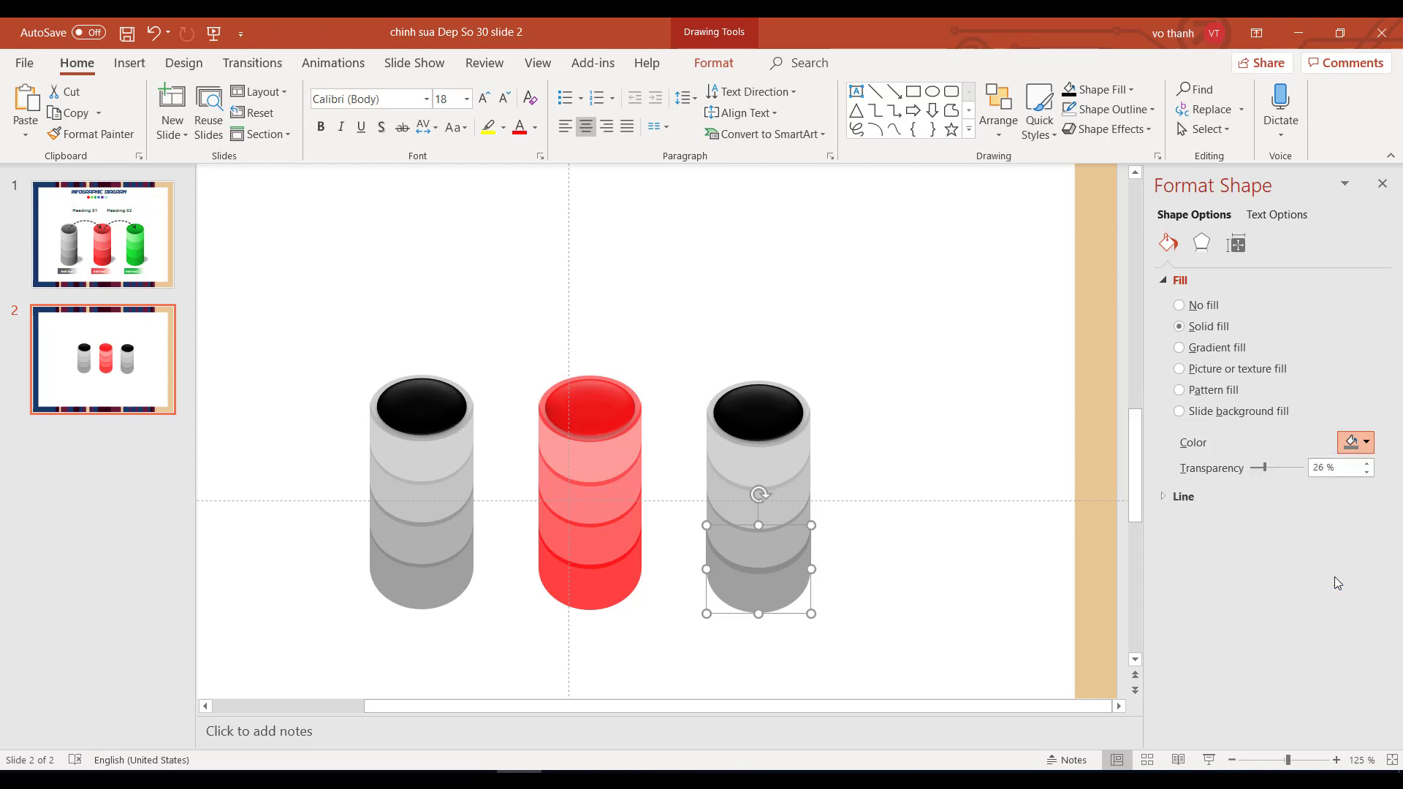
left_click_drag(1266, 473, 1248, 471)
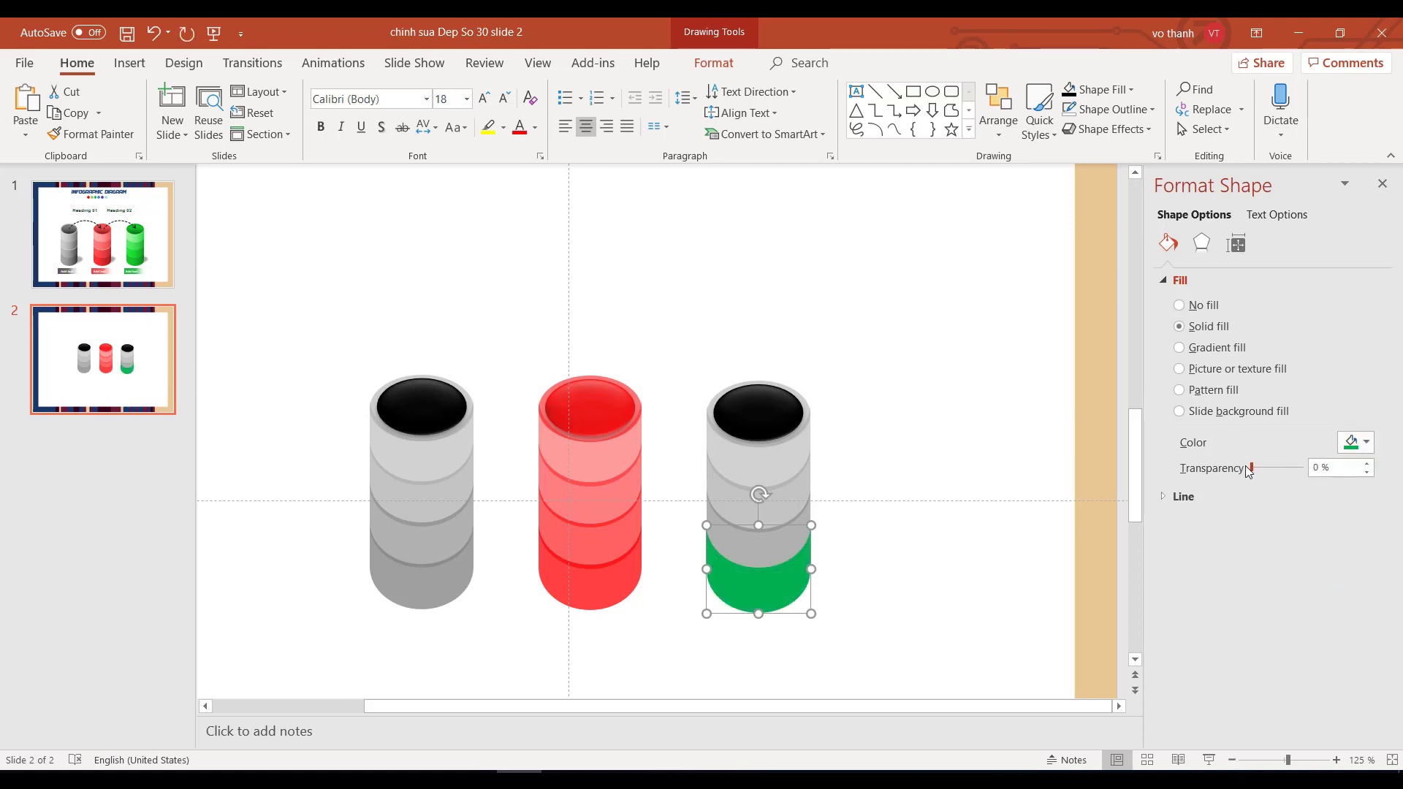
left_click(801, 556)
left_click(1366, 444)
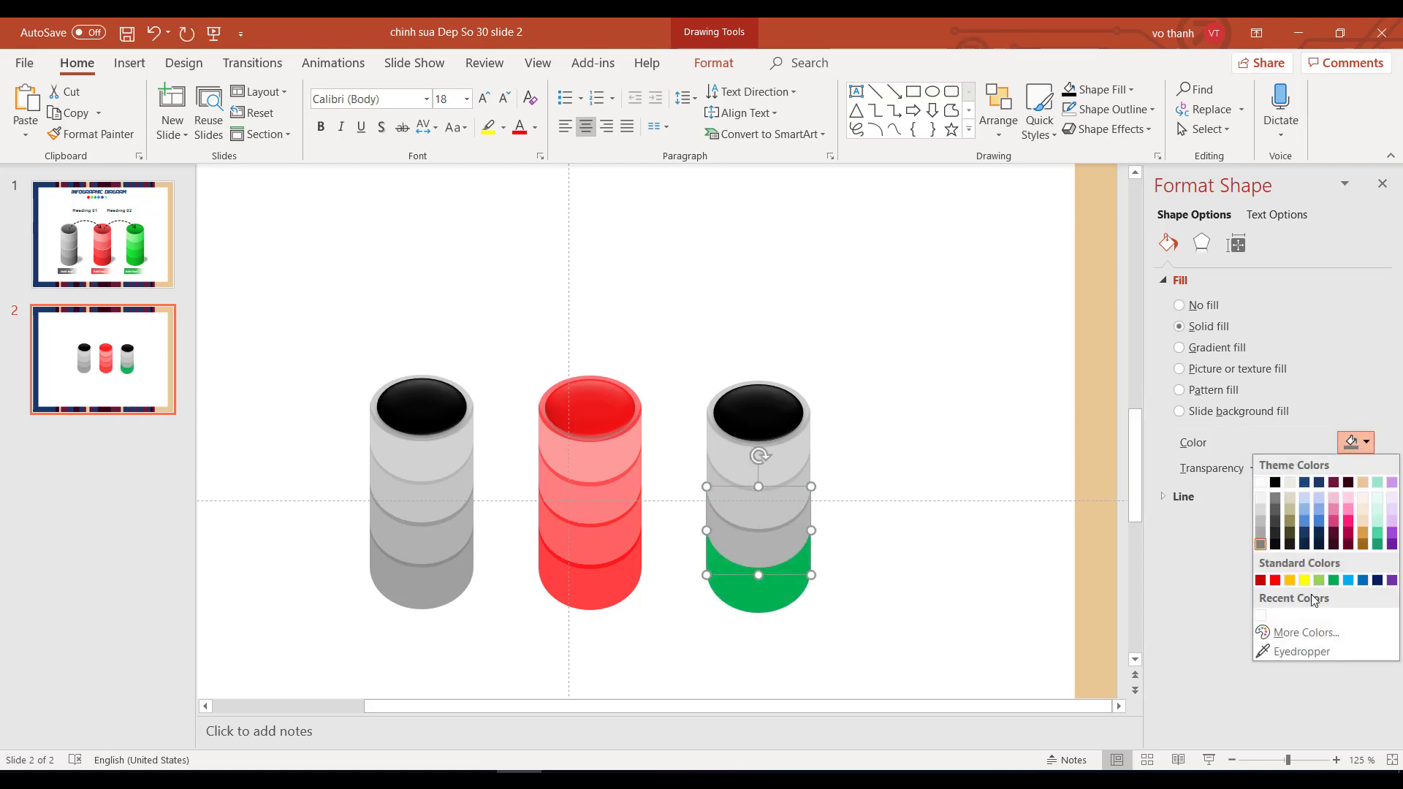
left_click(1335, 581)
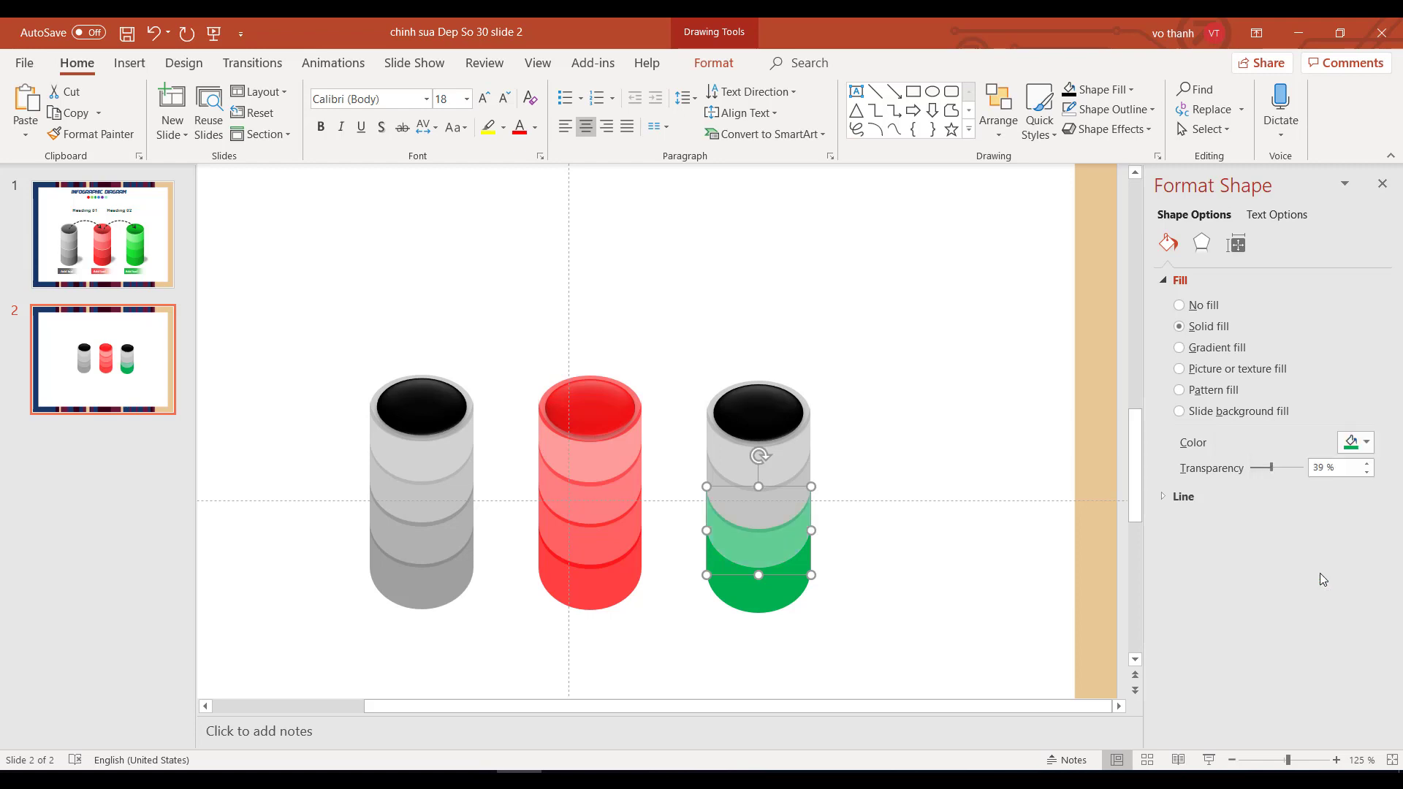
left_click_drag(1272, 473, 1266, 477)
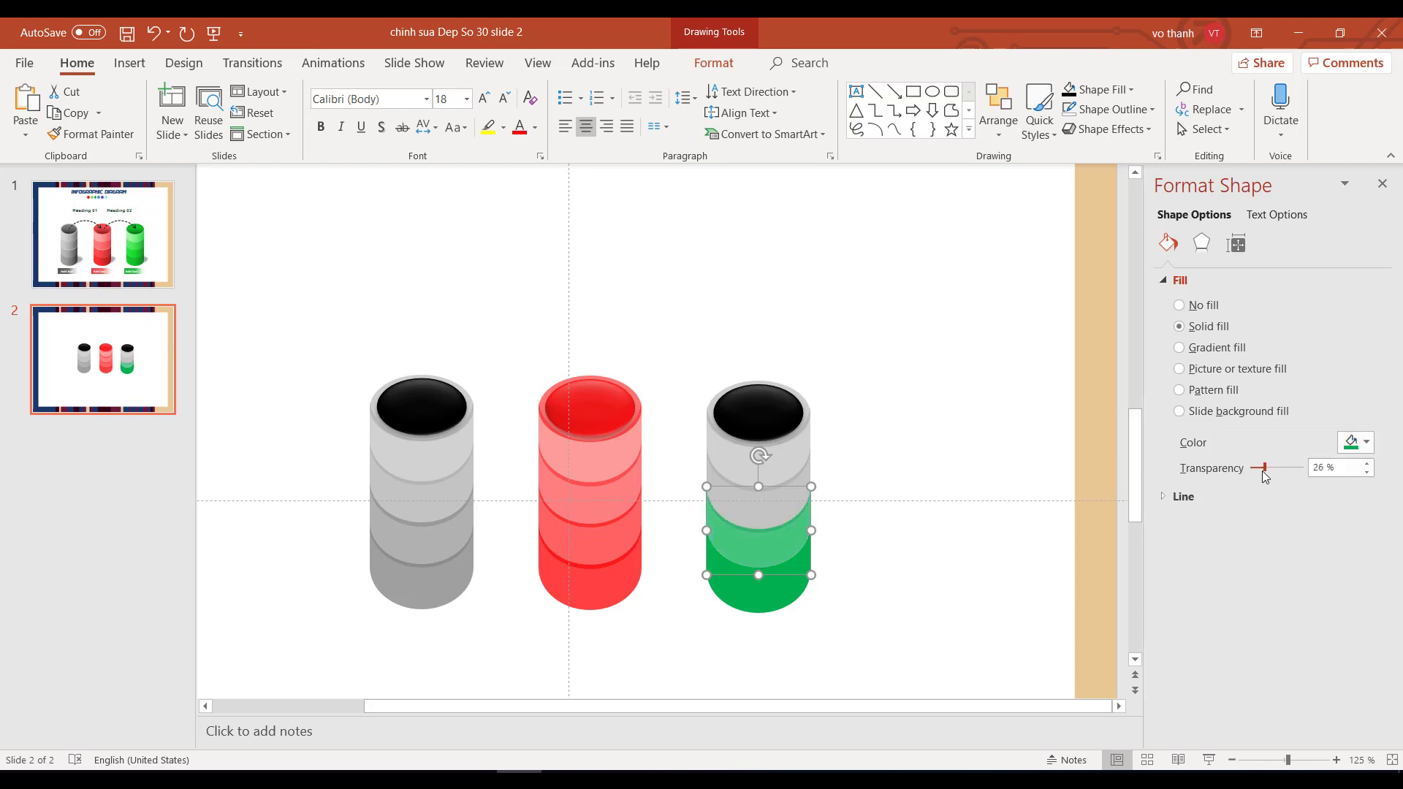
- Fill the upper layers green, each more transparent toward the top
left_click(784, 508)
left_click(1365, 444)
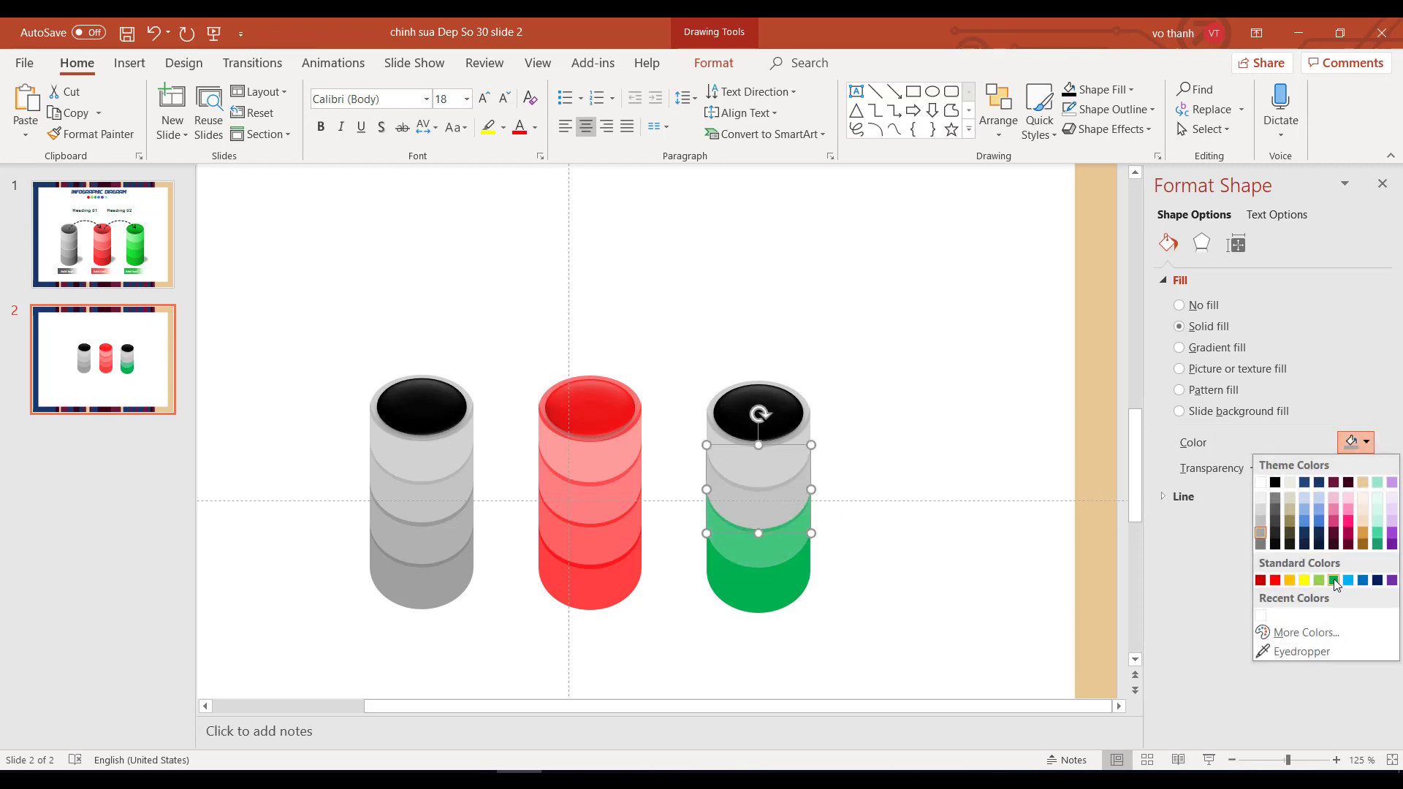
left_click(1334, 581)
left_click_drag(1277, 475, 1274, 474)
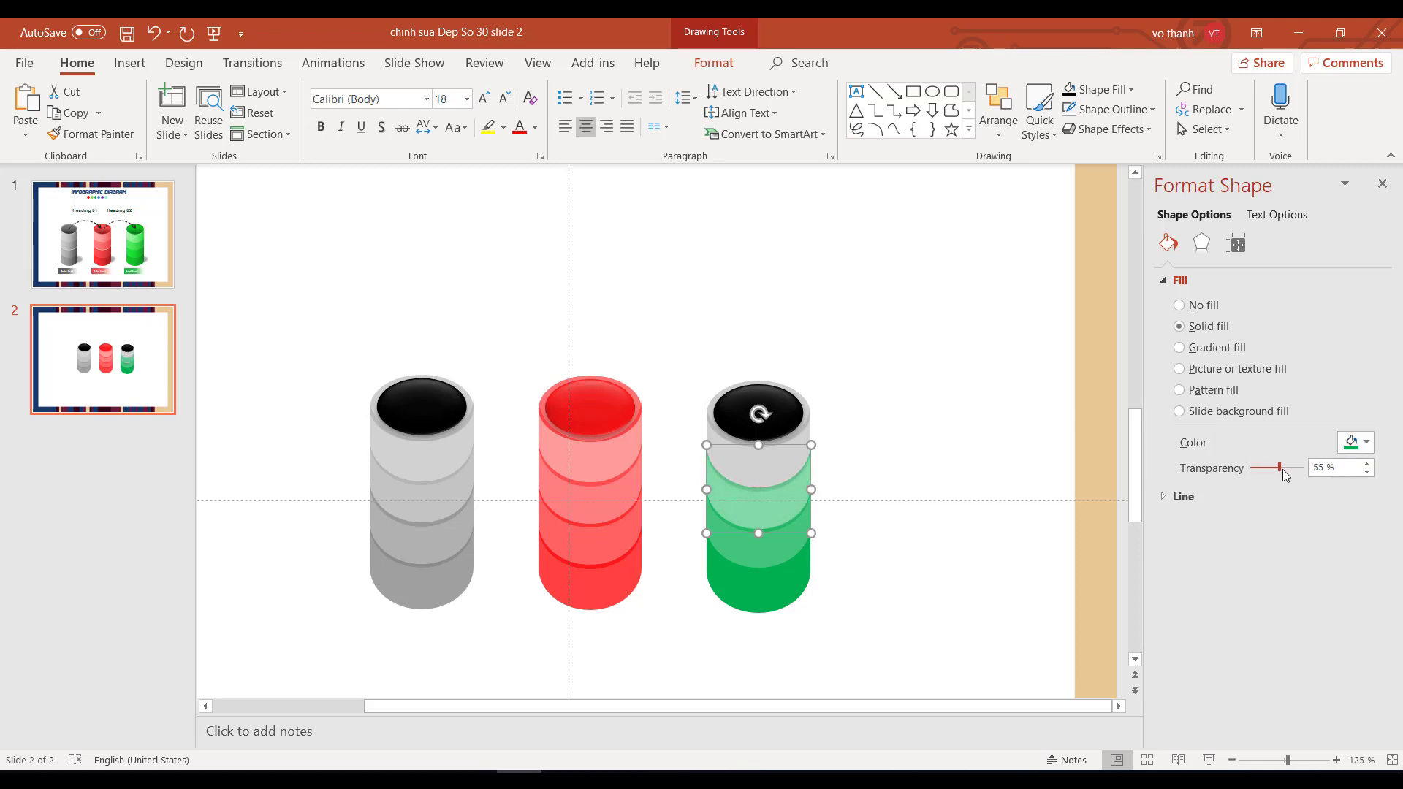
left_click(746, 445)
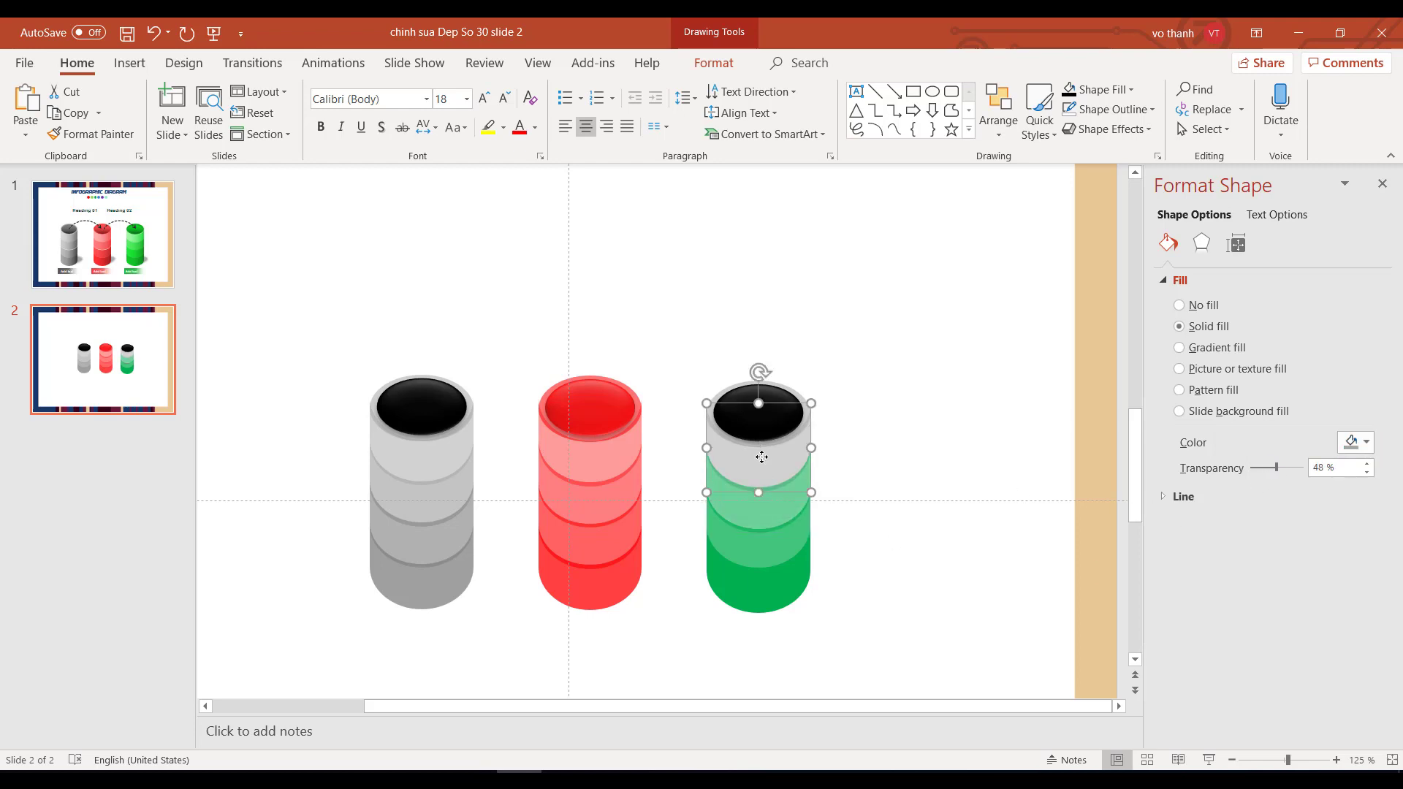
left_click(1357, 443)
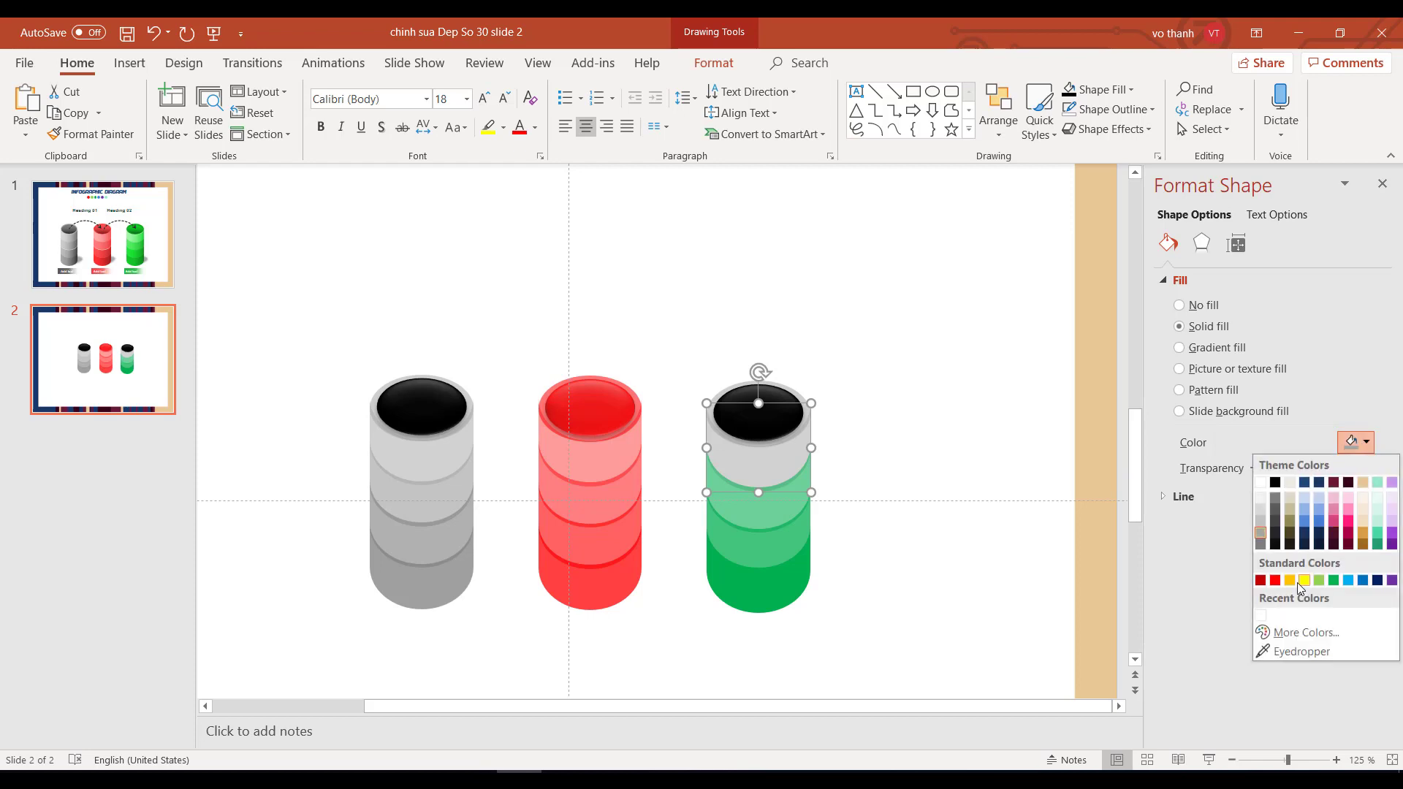
left_click(1339, 583)
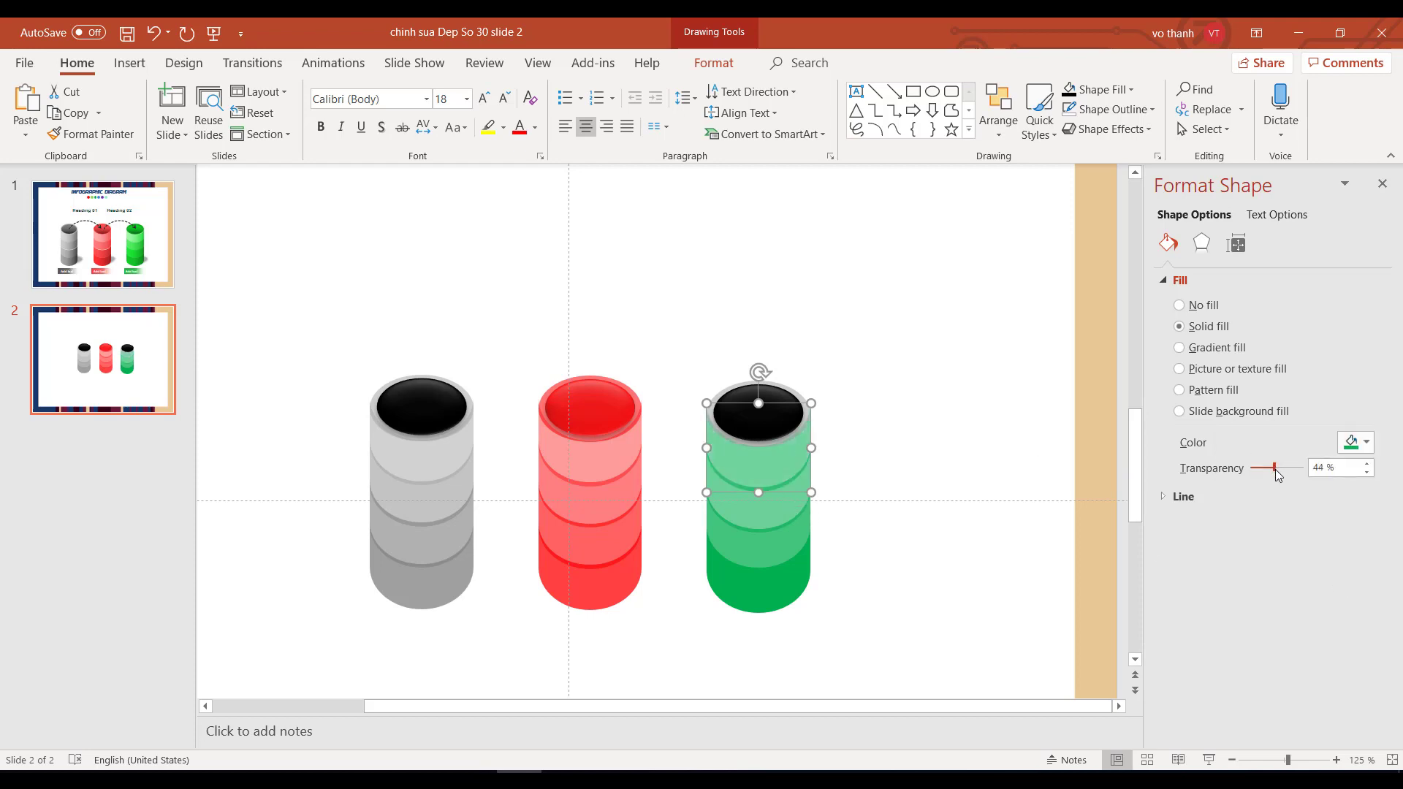
left_click_drag(1277, 475, 1270, 467)
left_click(793, 510)
left_click(793, 580)
left_click(760, 549)
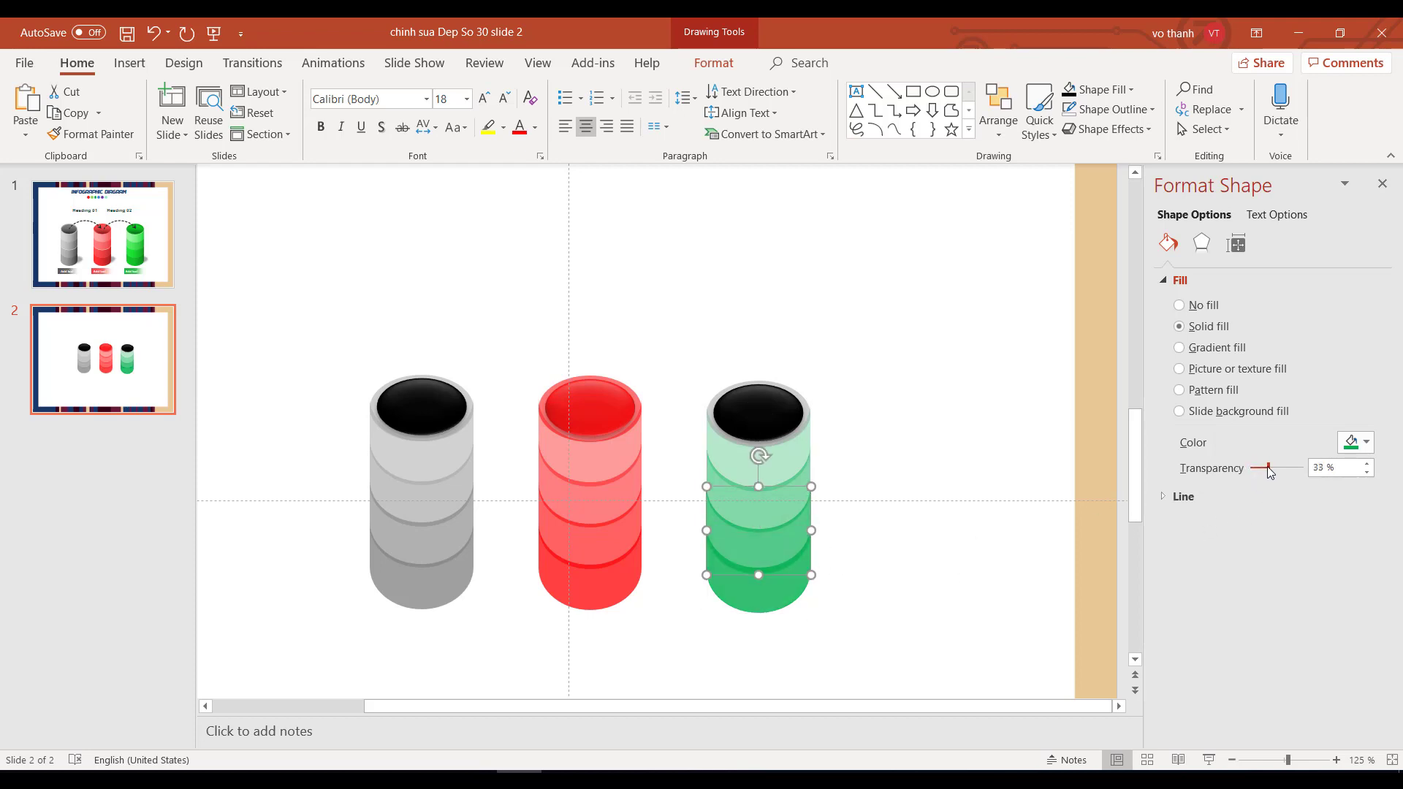
- Make the top rim green and the opening green at about 65% transparency
left_click(807, 404)
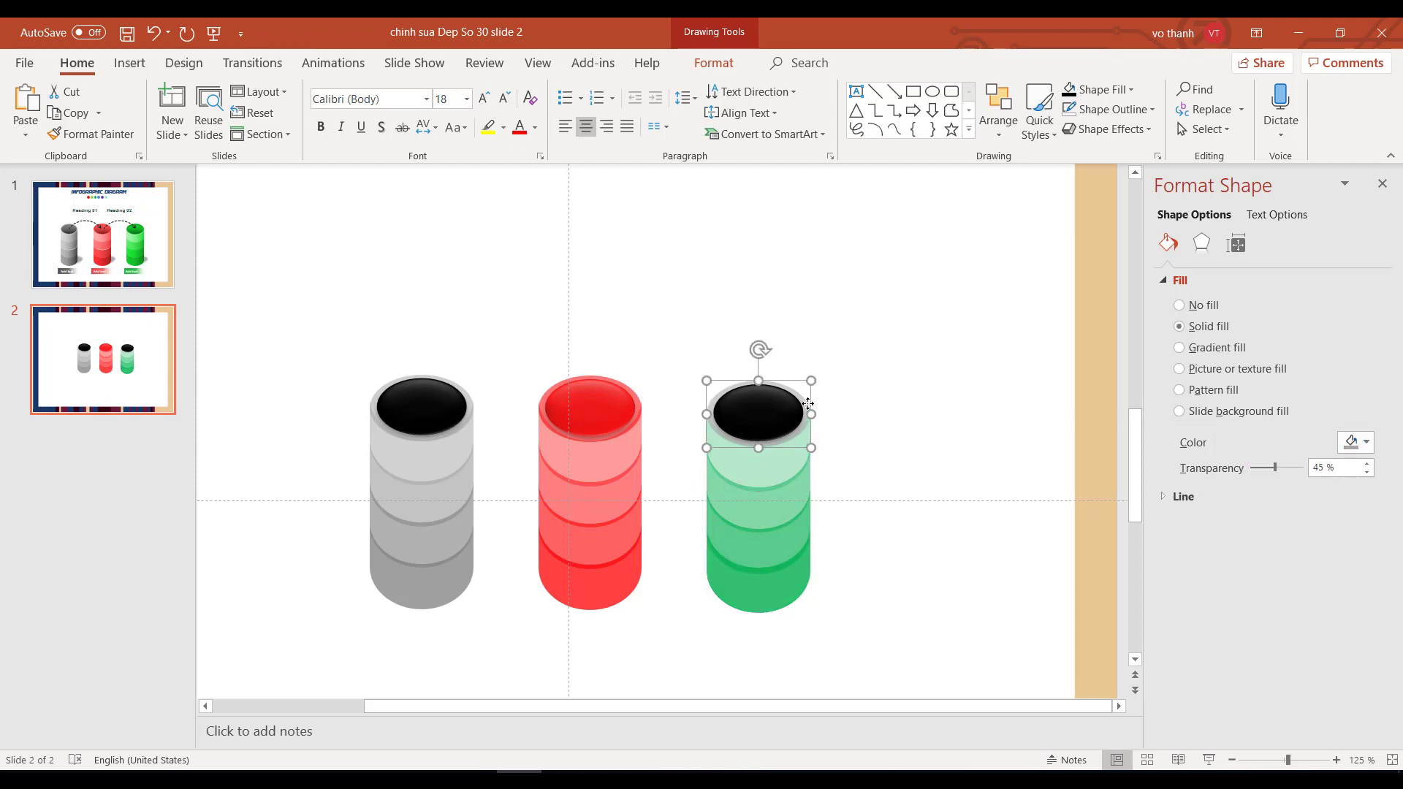
left_click(1367, 443)
left_click(1377, 537)
left_click(765, 421)
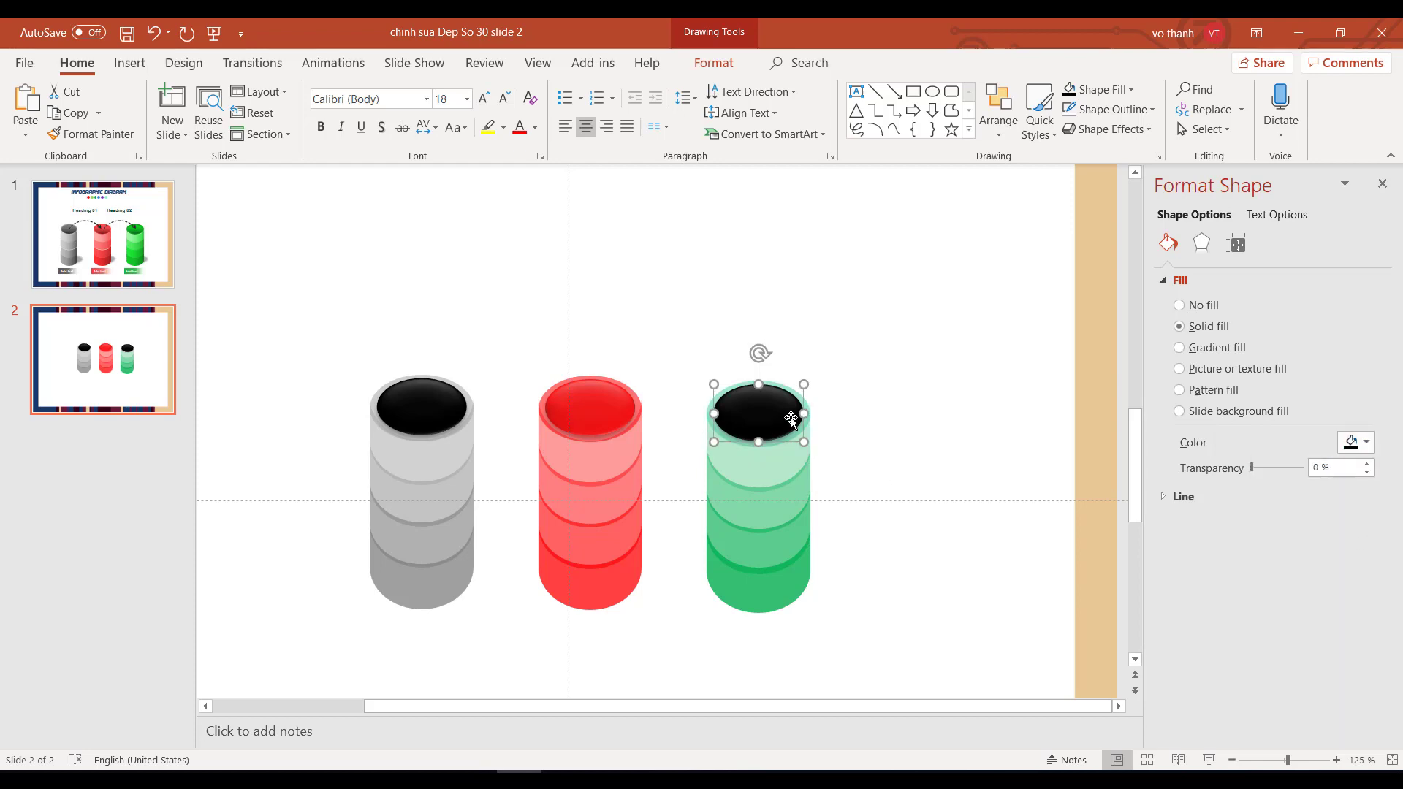
left_click(1359, 442)
left_click(1332, 580)
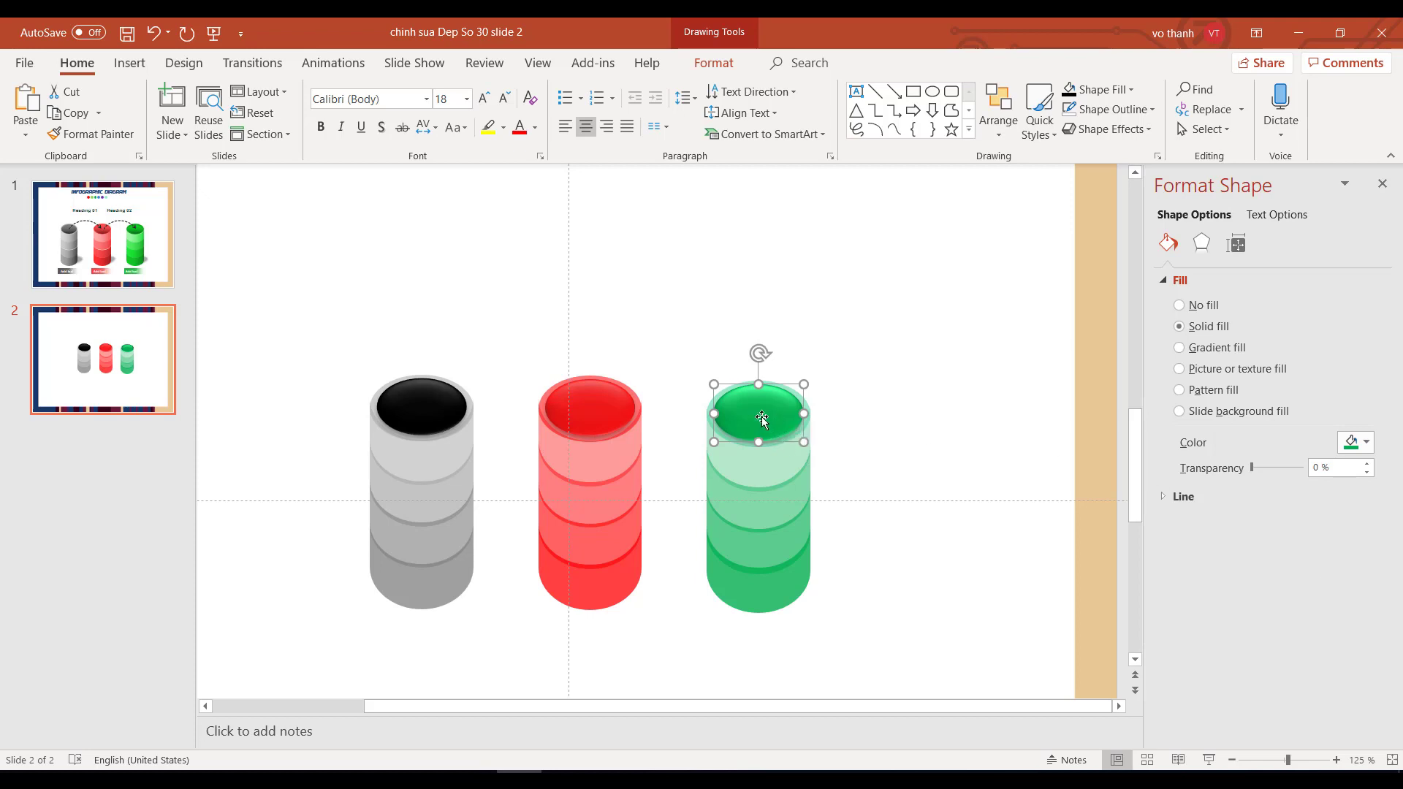
left_click_drag(1252, 467, 1285, 468)
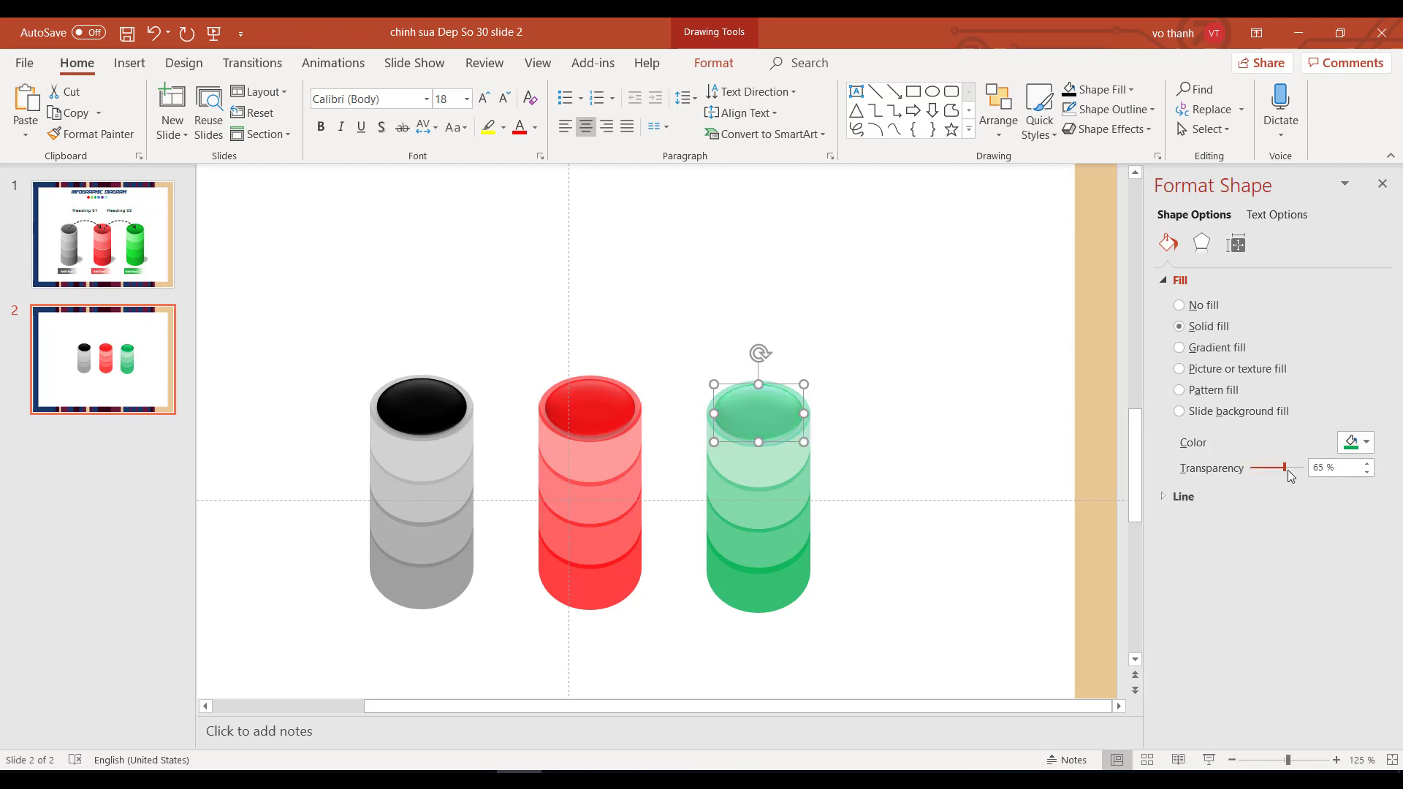
left_click(923, 406)
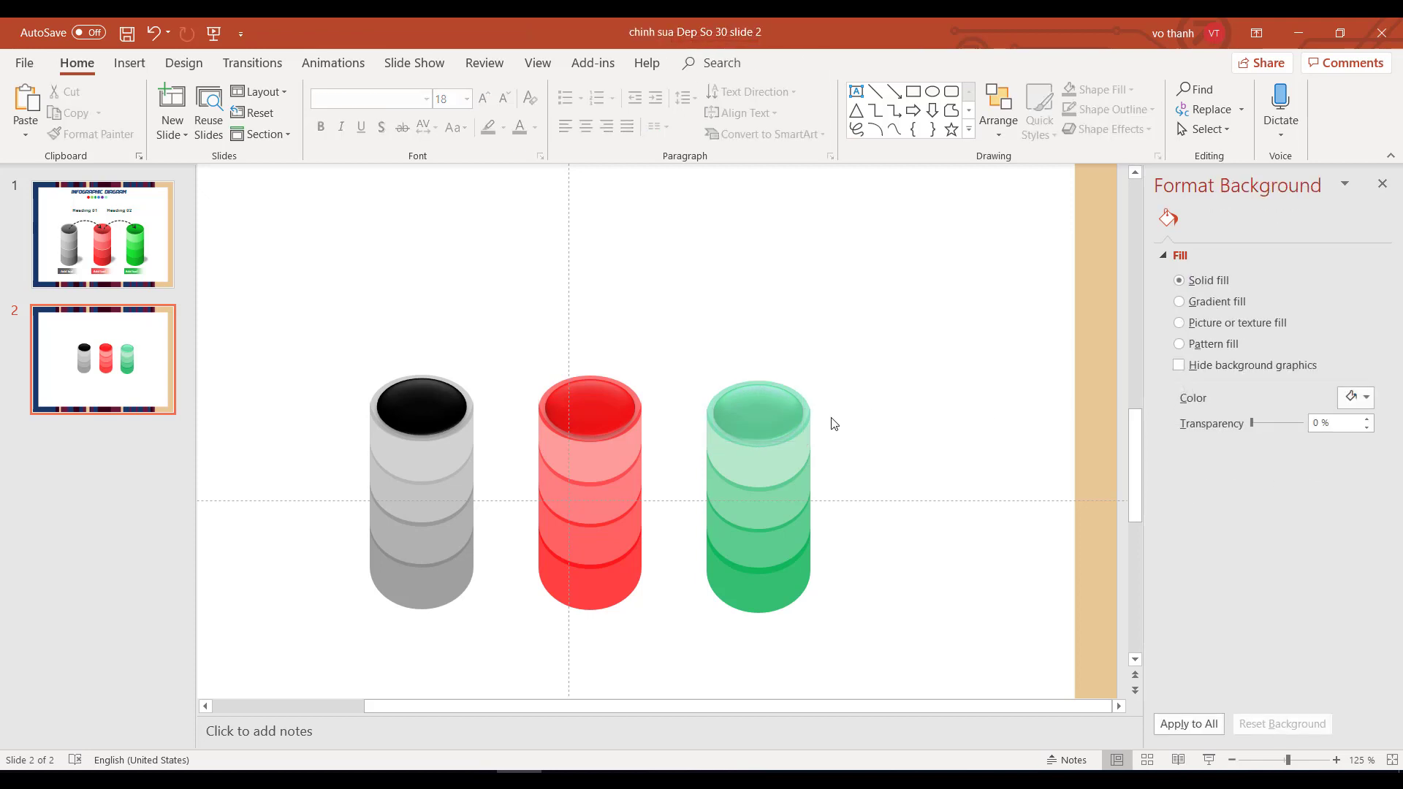
- Draw a light grey oval with no outline below the middle cylinder
scroll(1063, 472, "down", 2, "ctrl")
left_click(931, 92)
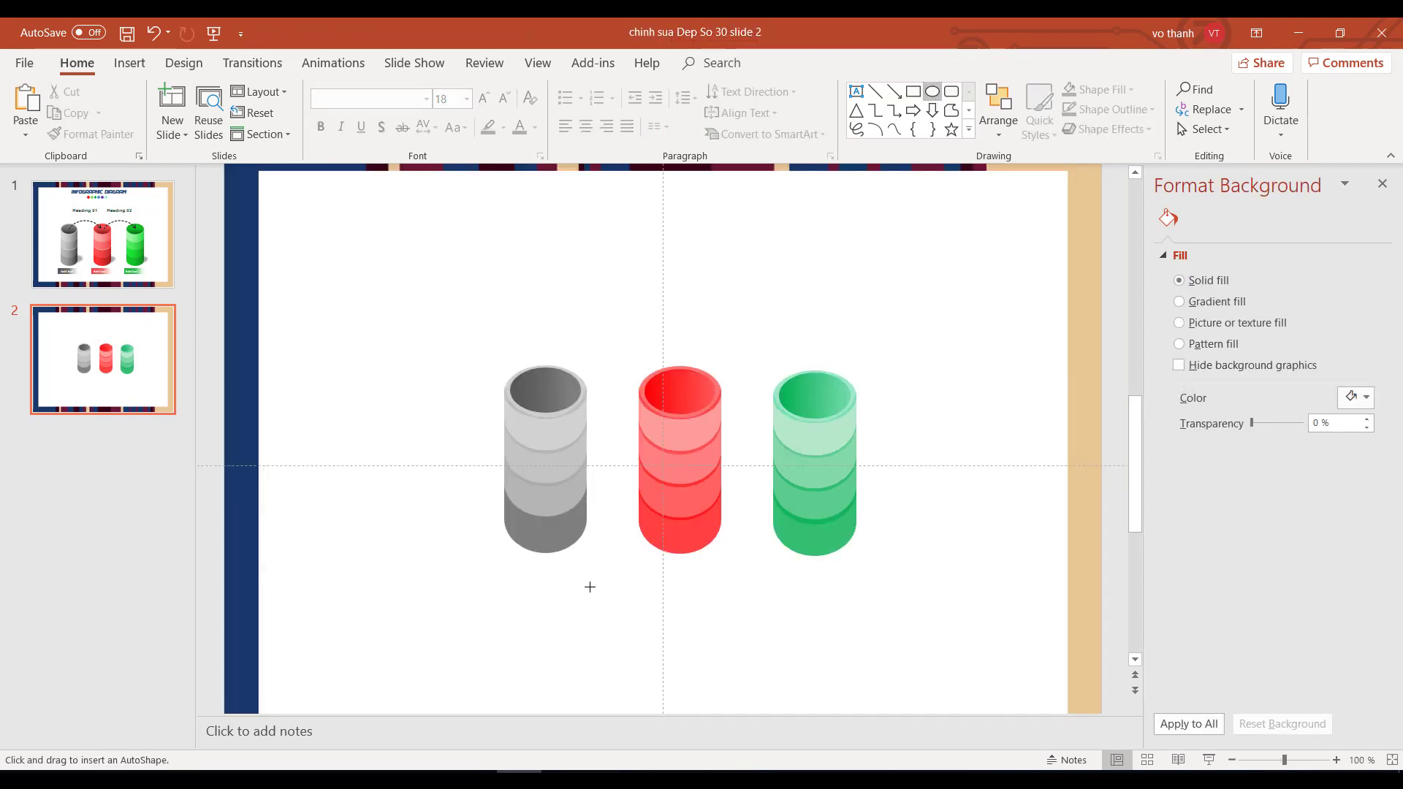
mouse_move(586, 590)
left_mouse_down()
mouse_move(670, 634)
mouse_move(716, 618)
left_mouse_up()
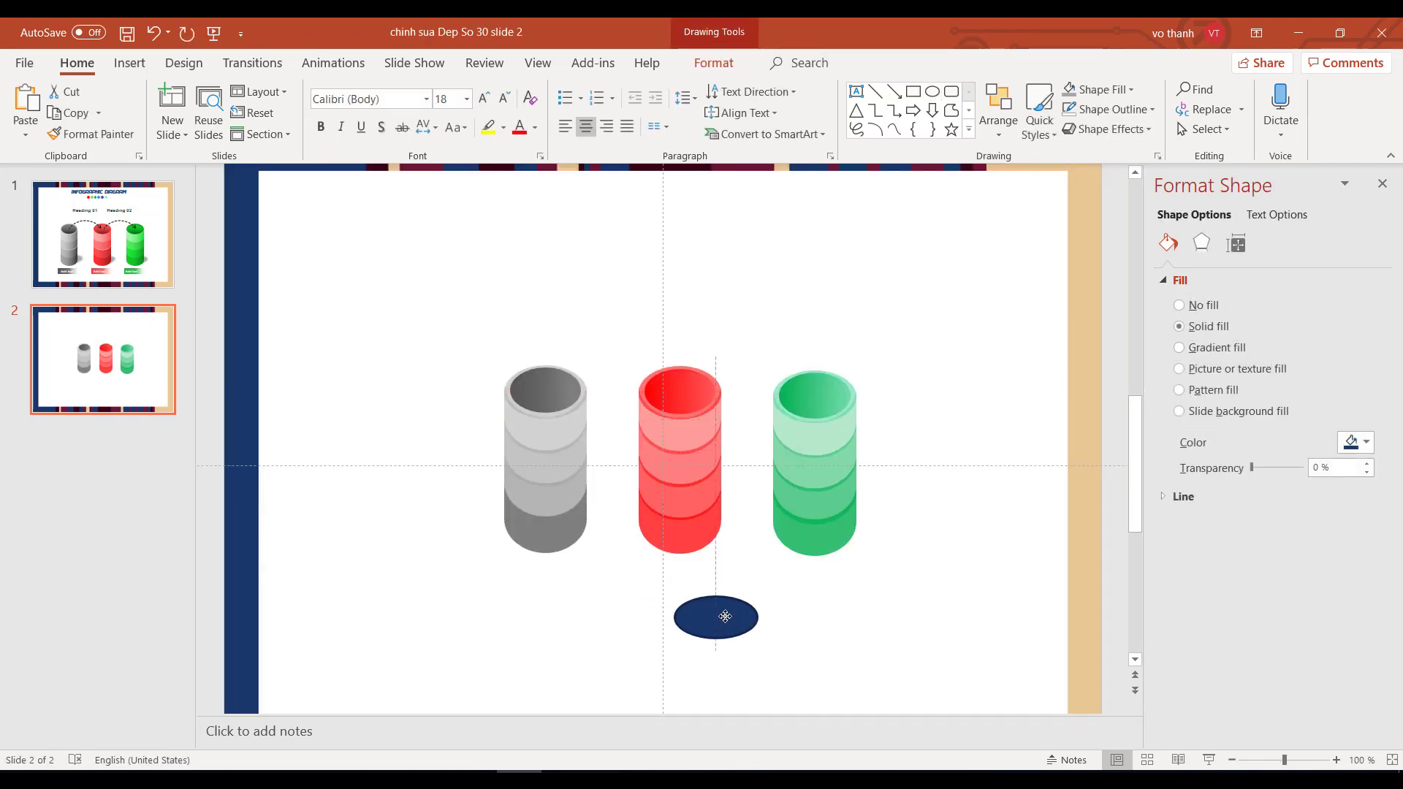
left_click(1128, 99)
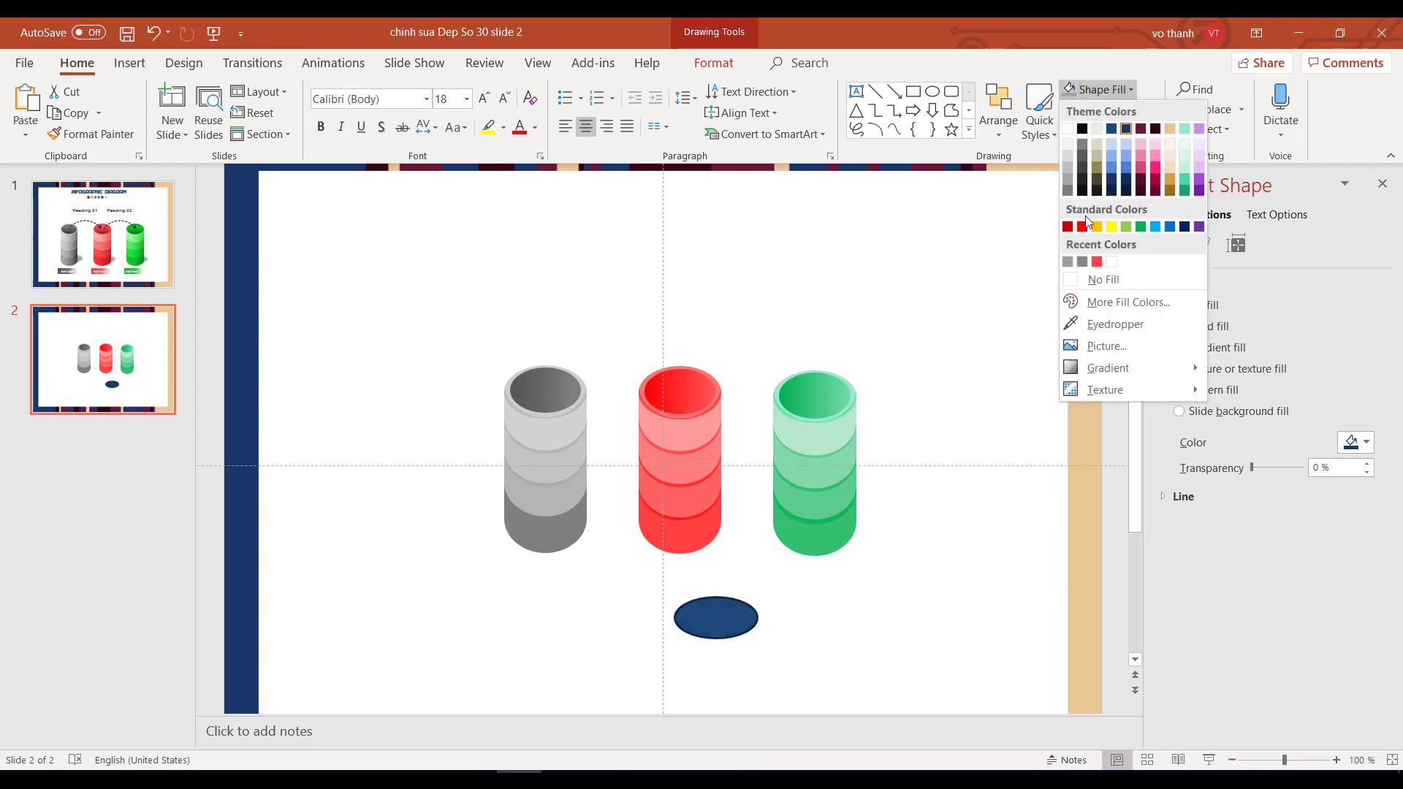
left_click(1067, 166)
left_click(1151, 109)
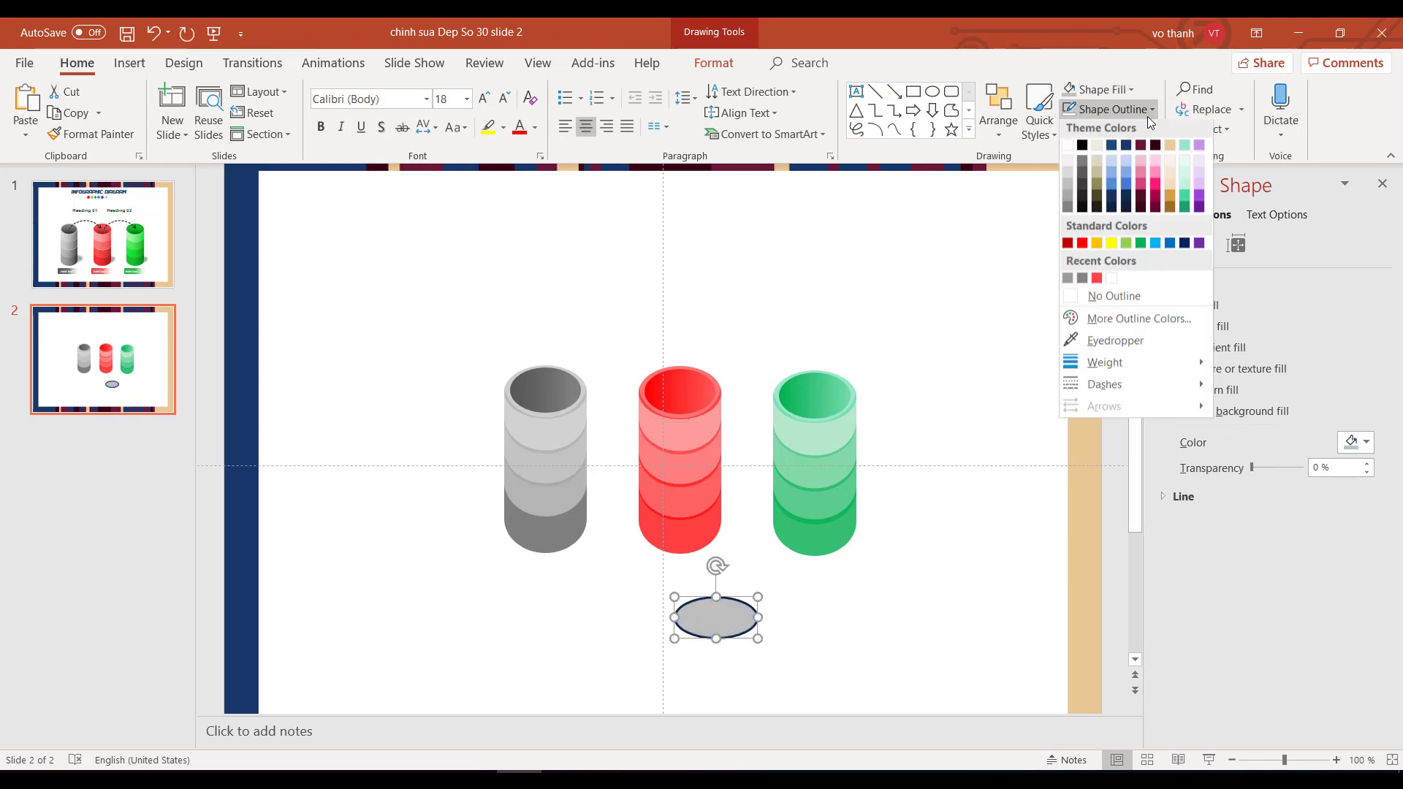
left_click(1099, 297)
left_click(1201, 242)
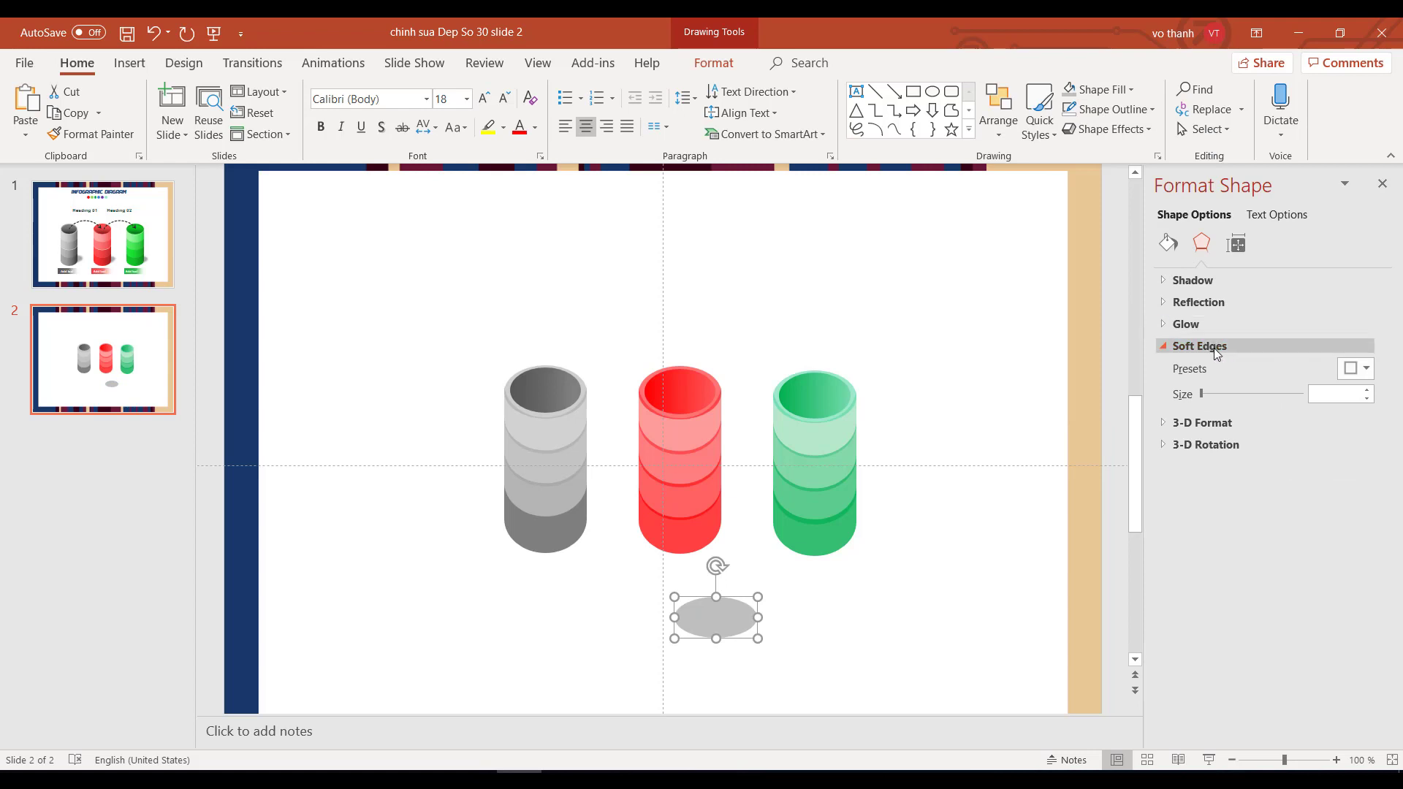
left_click(1355, 368)
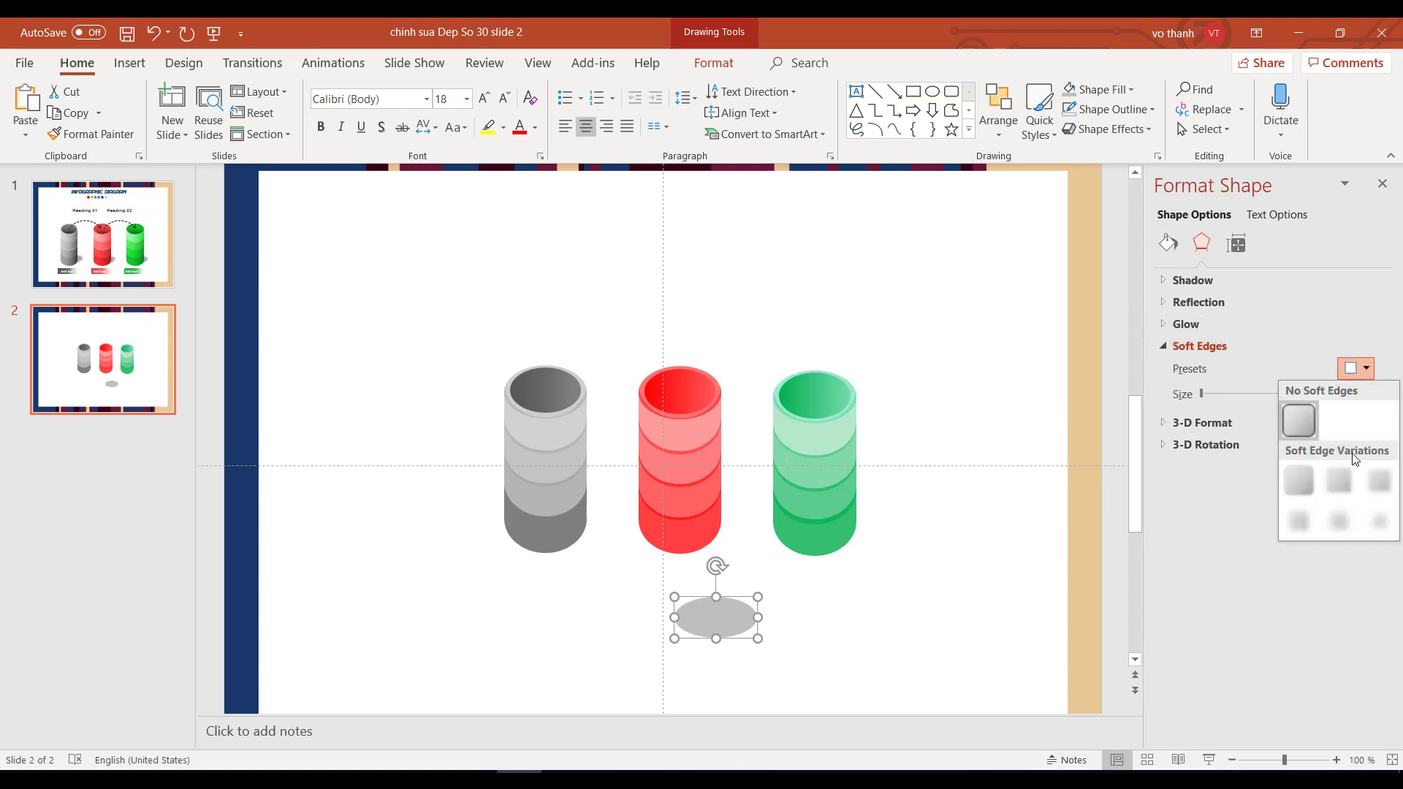
- Give the oval a 6 pt soft edge and move it under the grey cylinder
left_click(1342, 519)
left_click_drag(1226, 394, 1207, 395)
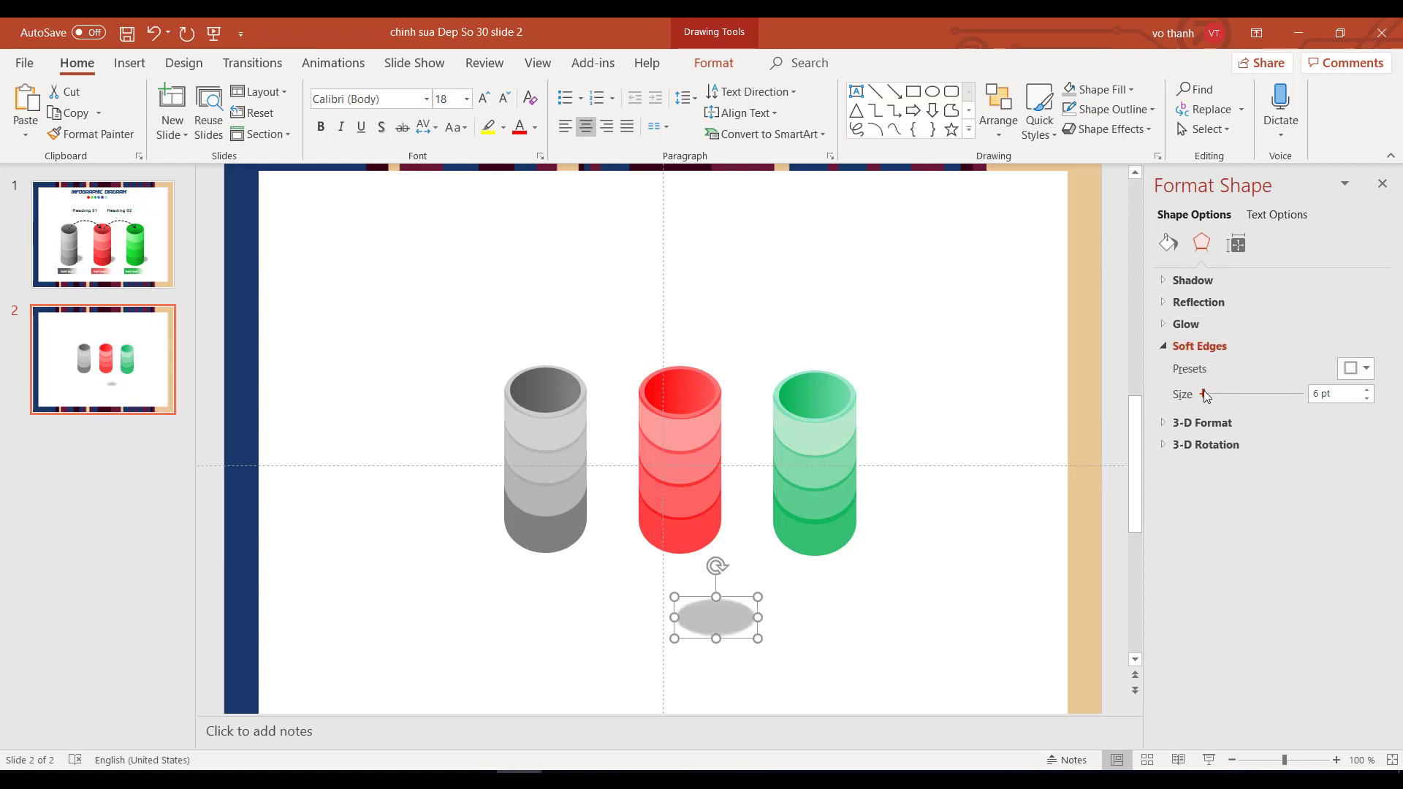
left_click_drag(717, 625, 594, 578)
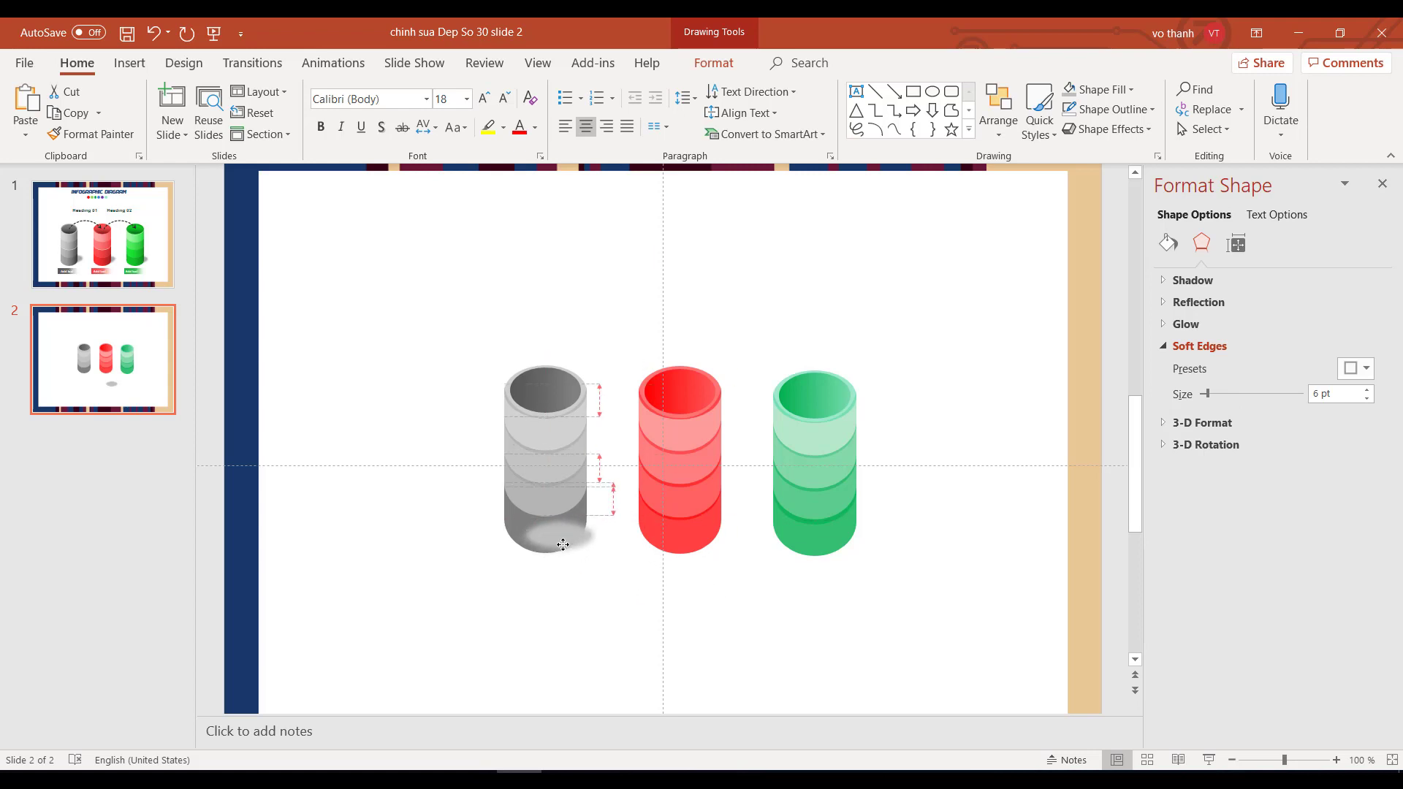
left_click(640, 596)
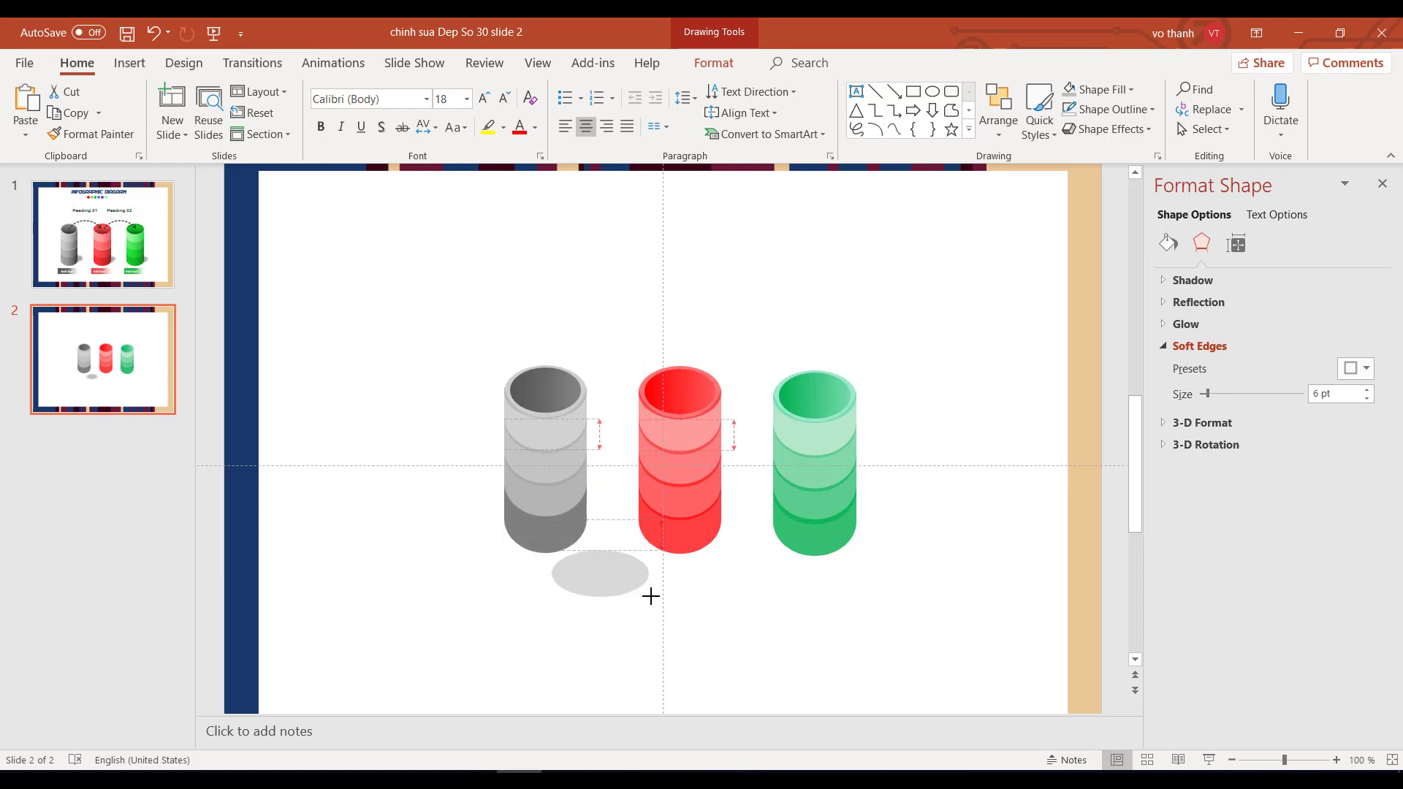
left_click_drag(595, 571, 576, 536)
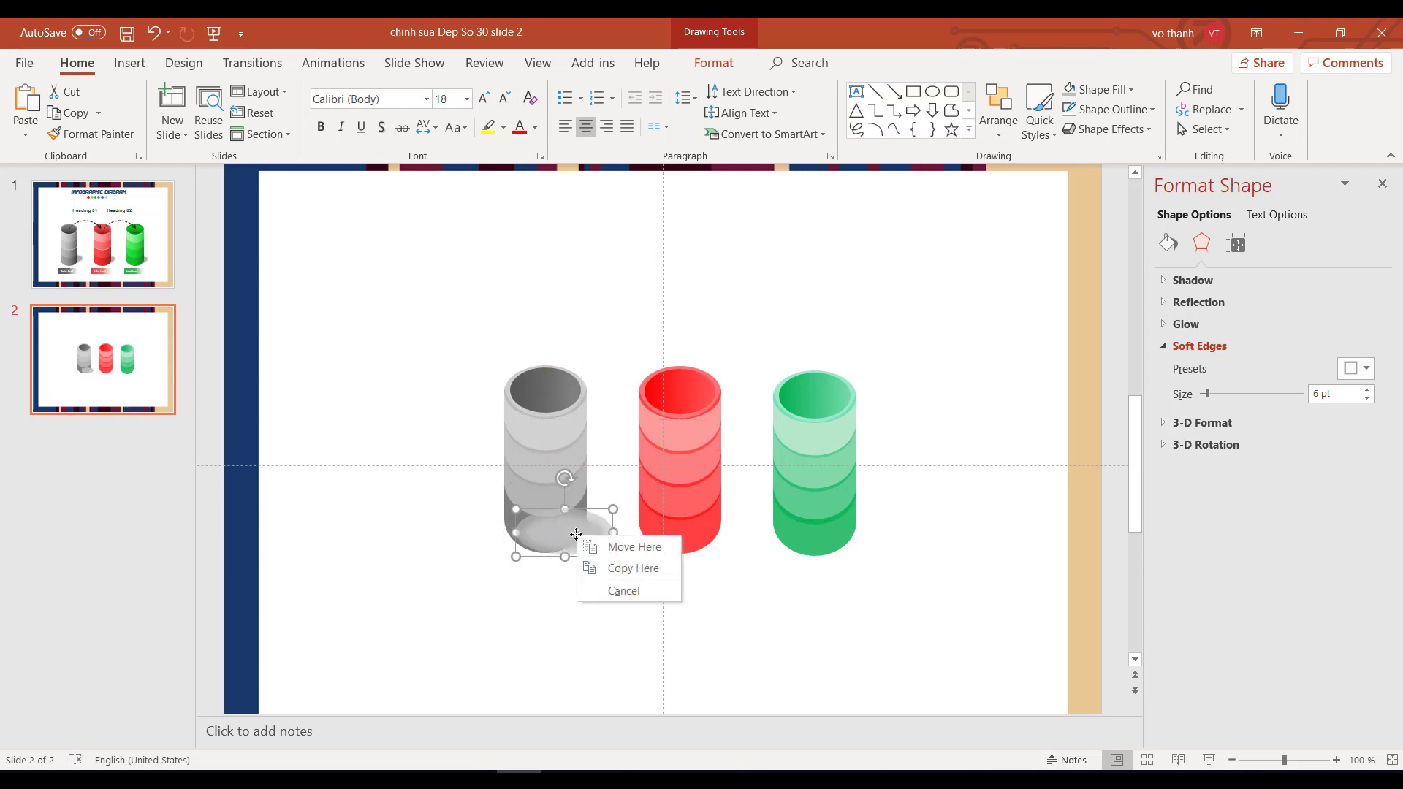
left_click(599, 545)
- Send the shadow behind the grey cylinder, then tilt and reposition it
right_click(585, 541)
left_click(676, 315)
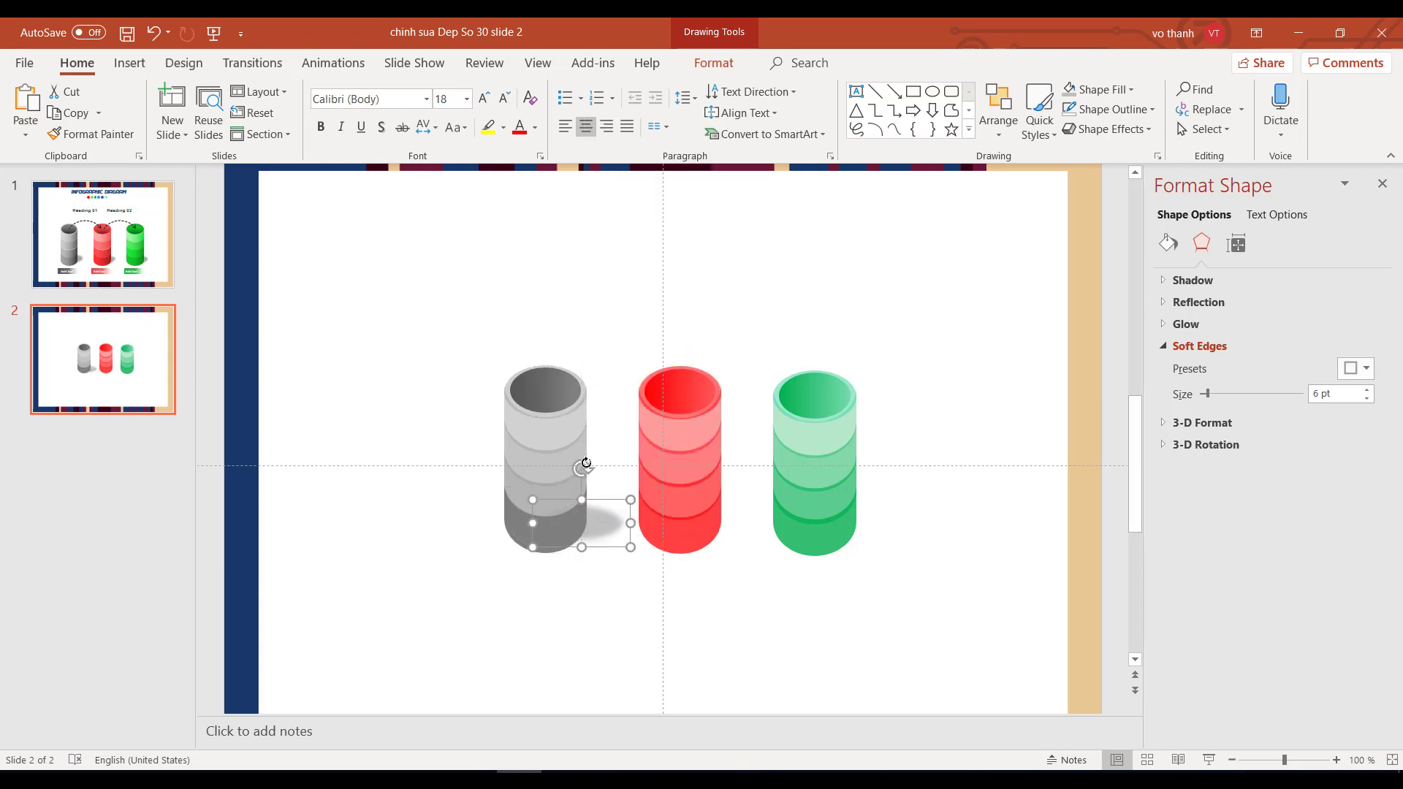
left_click_drag(582, 465, 569, 461)
left_click_drag(585, 523, 710, 524)
- Place a copy of the shadow behind the red cylinder
right_click(710, 524)
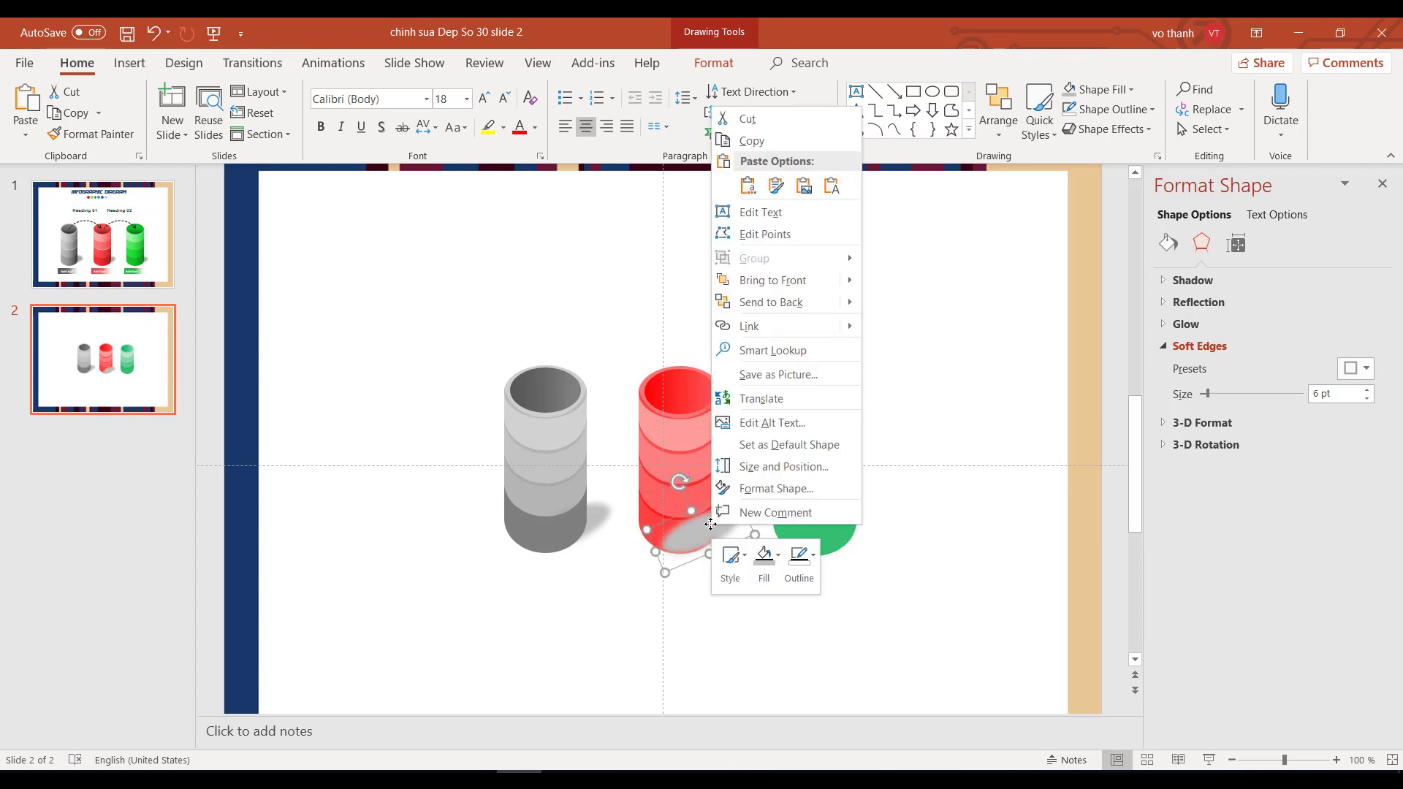
left_click(771, 302)
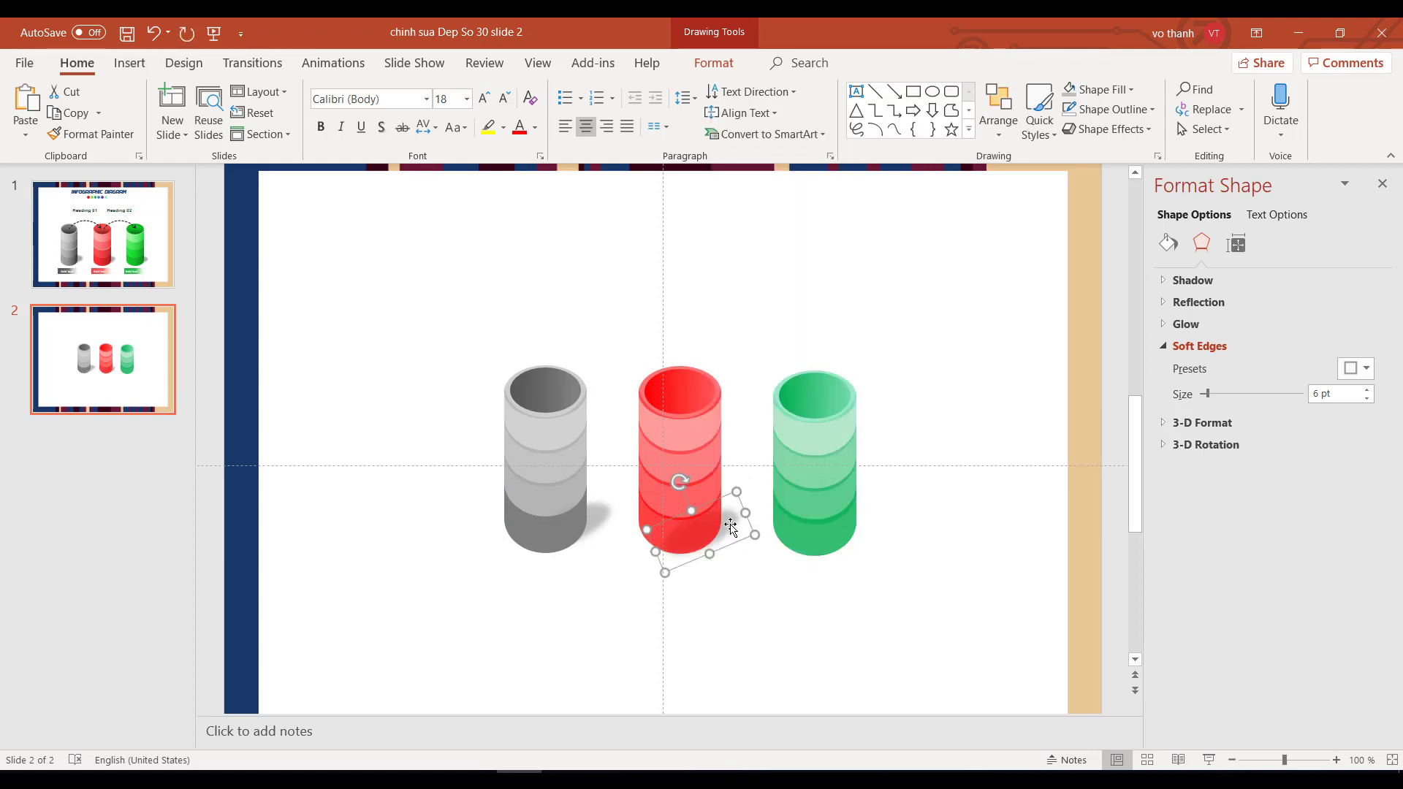
left_click_drag(731, 526, 731, 523)
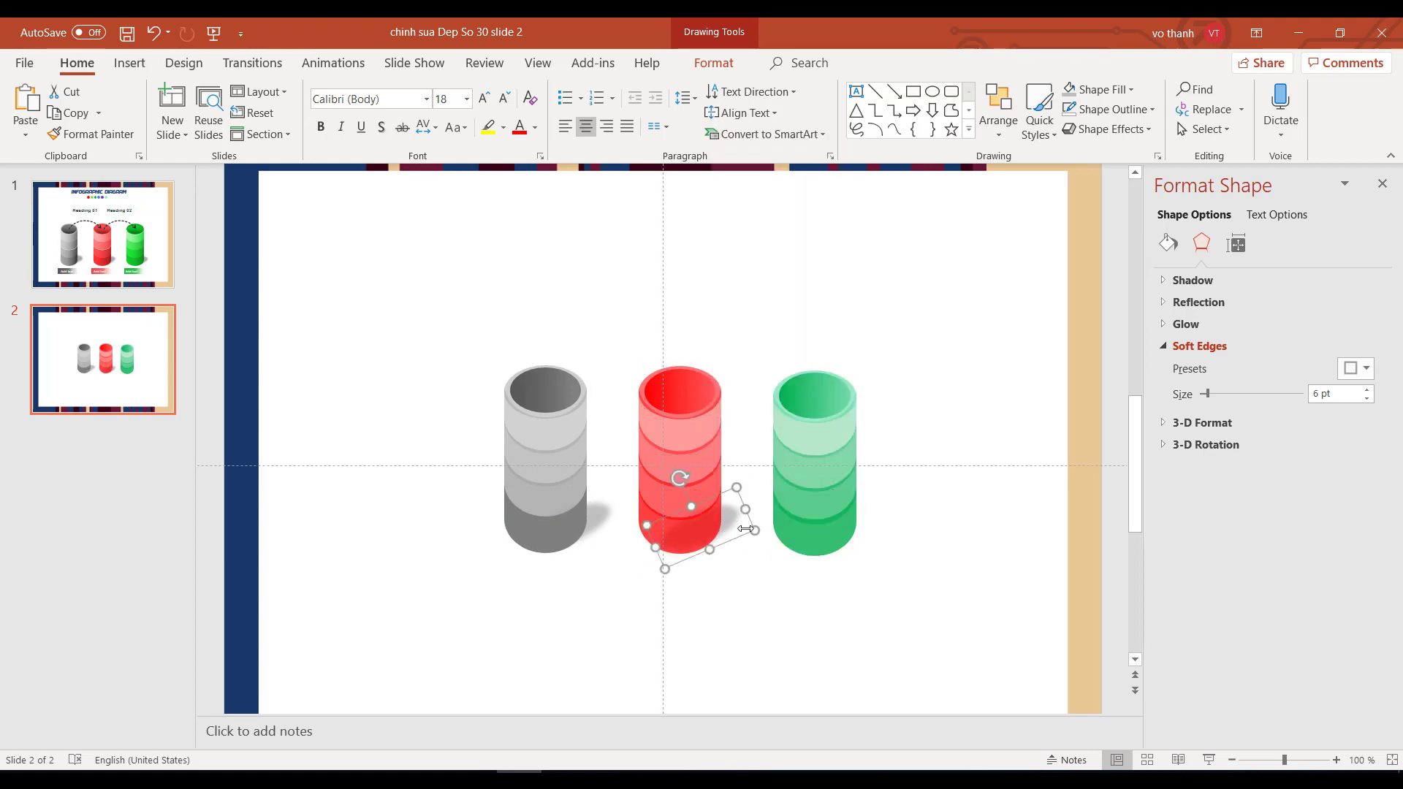
- Make the bottom red band nearly opaque and the band above 25% transparent
left_click(705, 537)
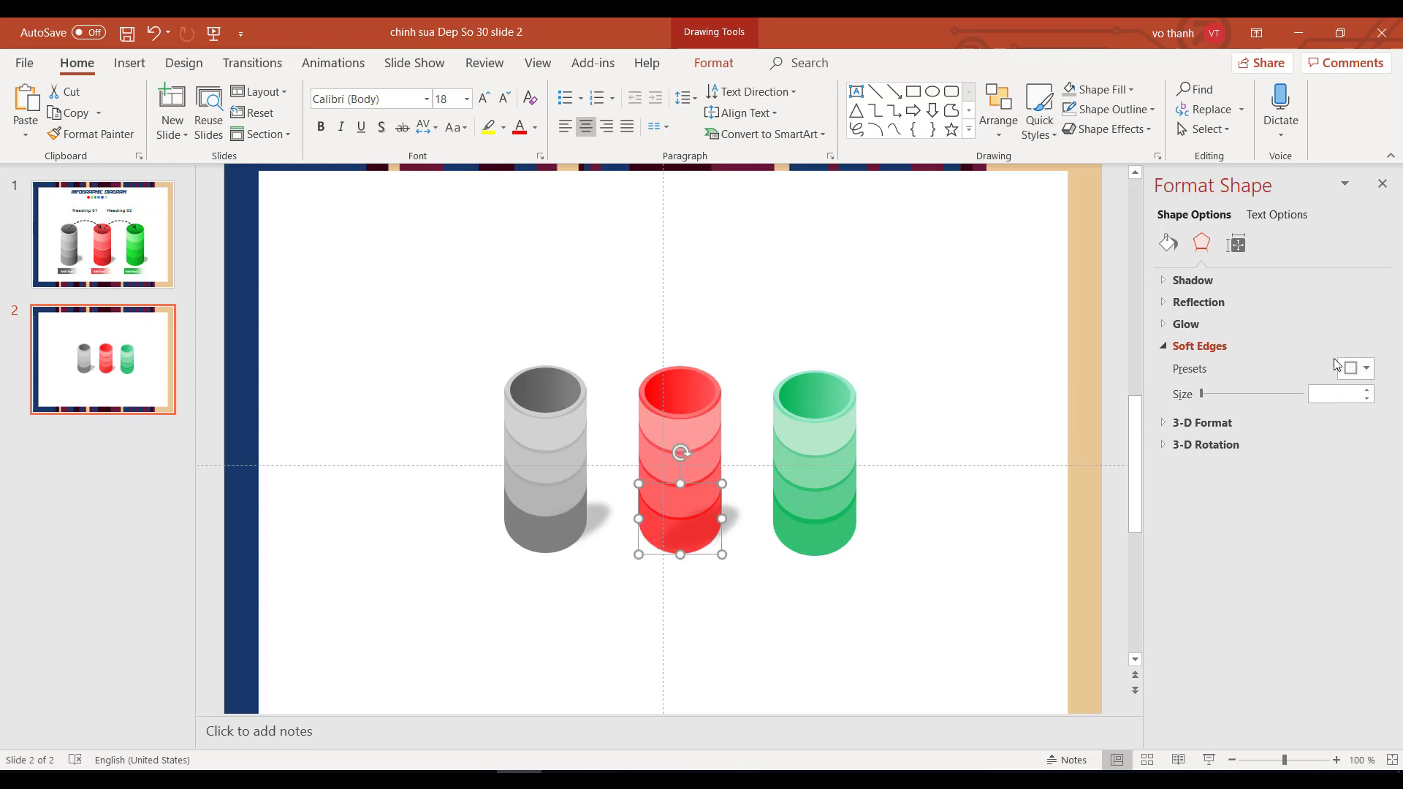
left_click(1168, 244)
left_click(1357, 442)
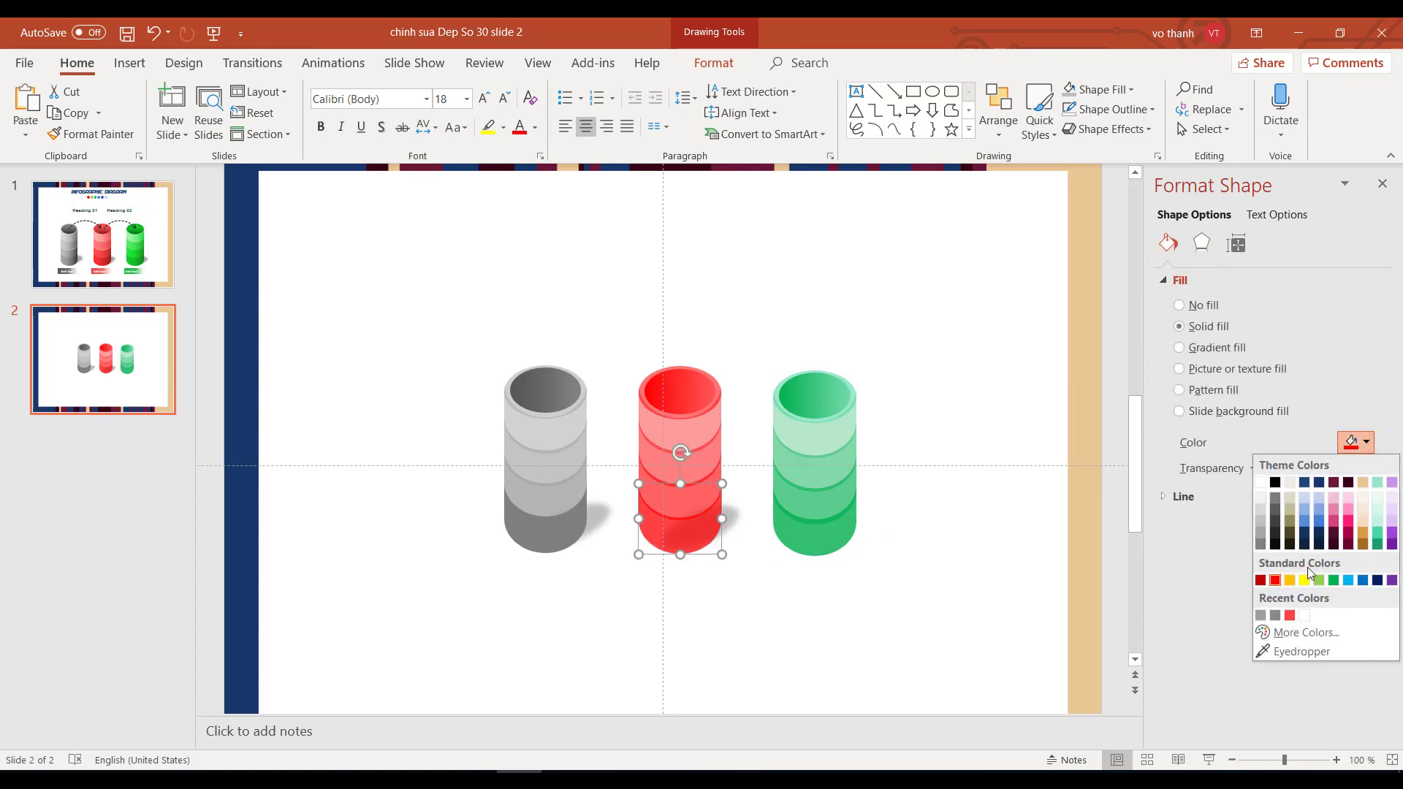
left_click(1288, 616)
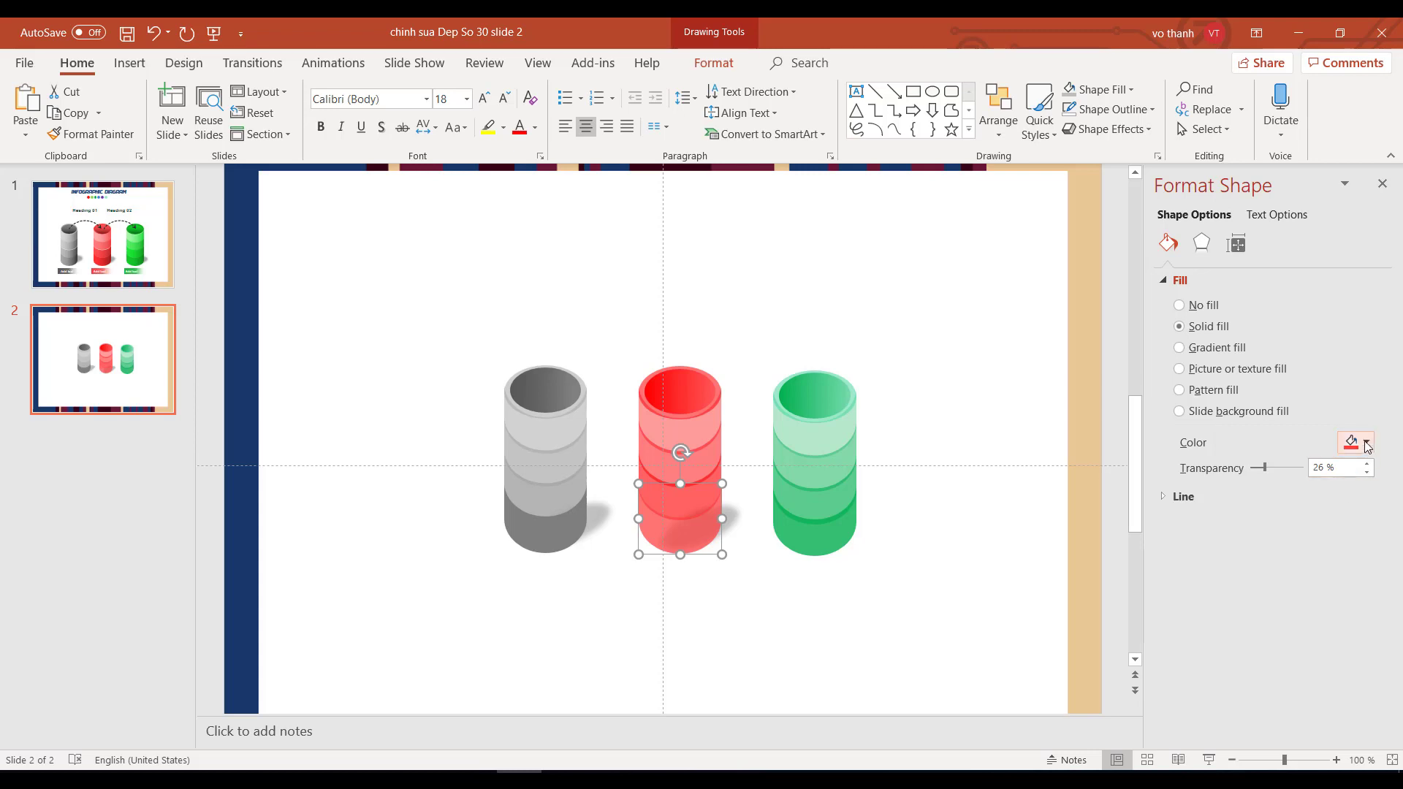
left_click(1357, 442)
left_click(1275, 581)
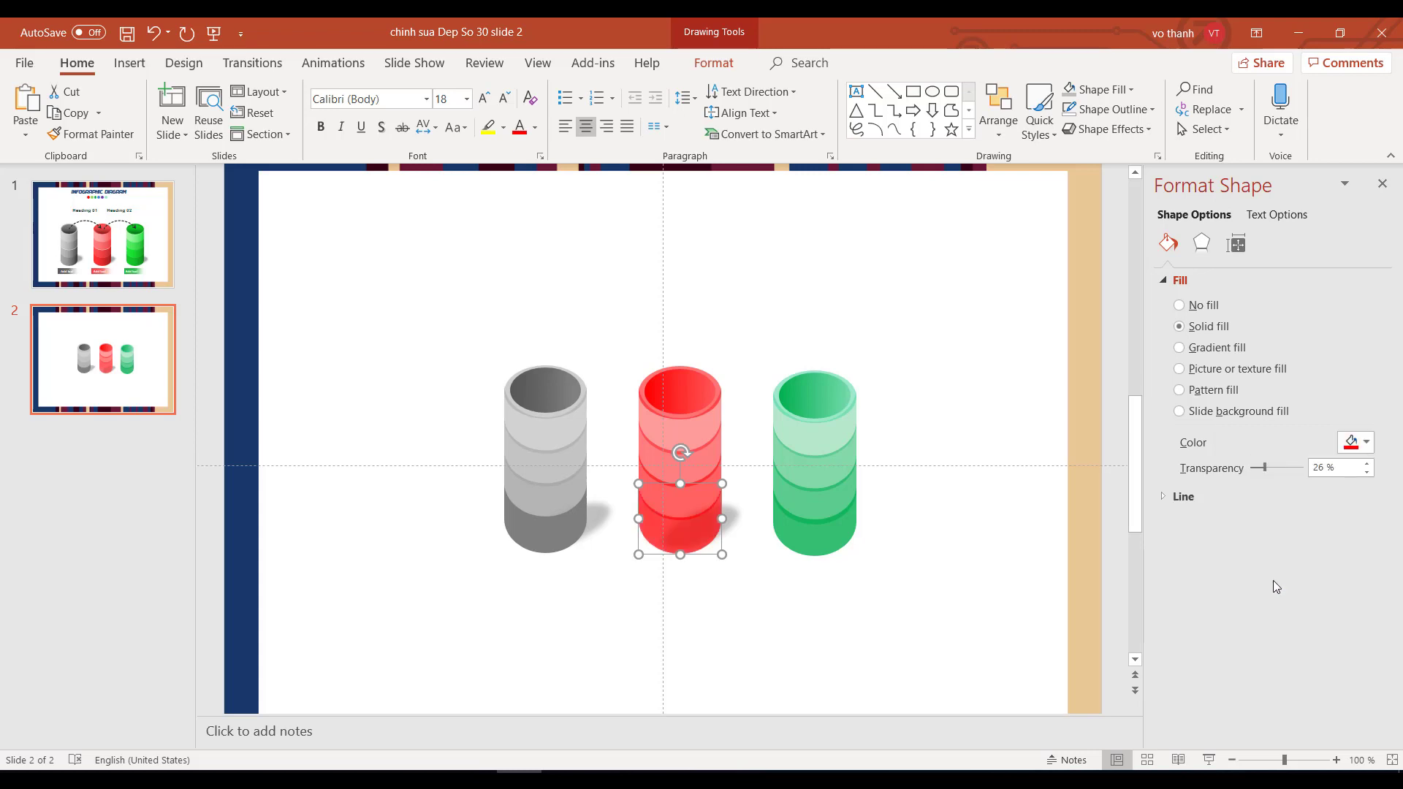
left_click(1248, 468)
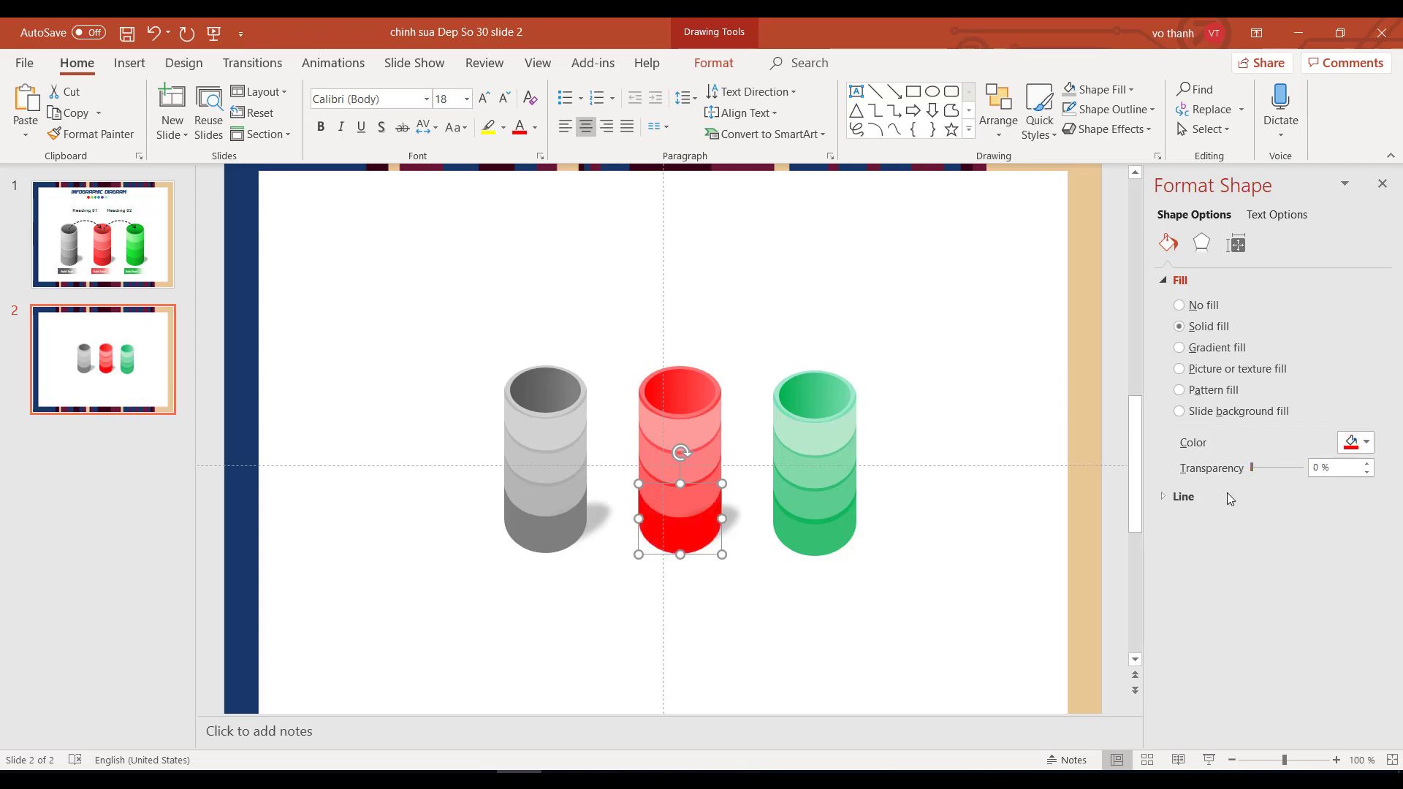
left_click(697, 503)
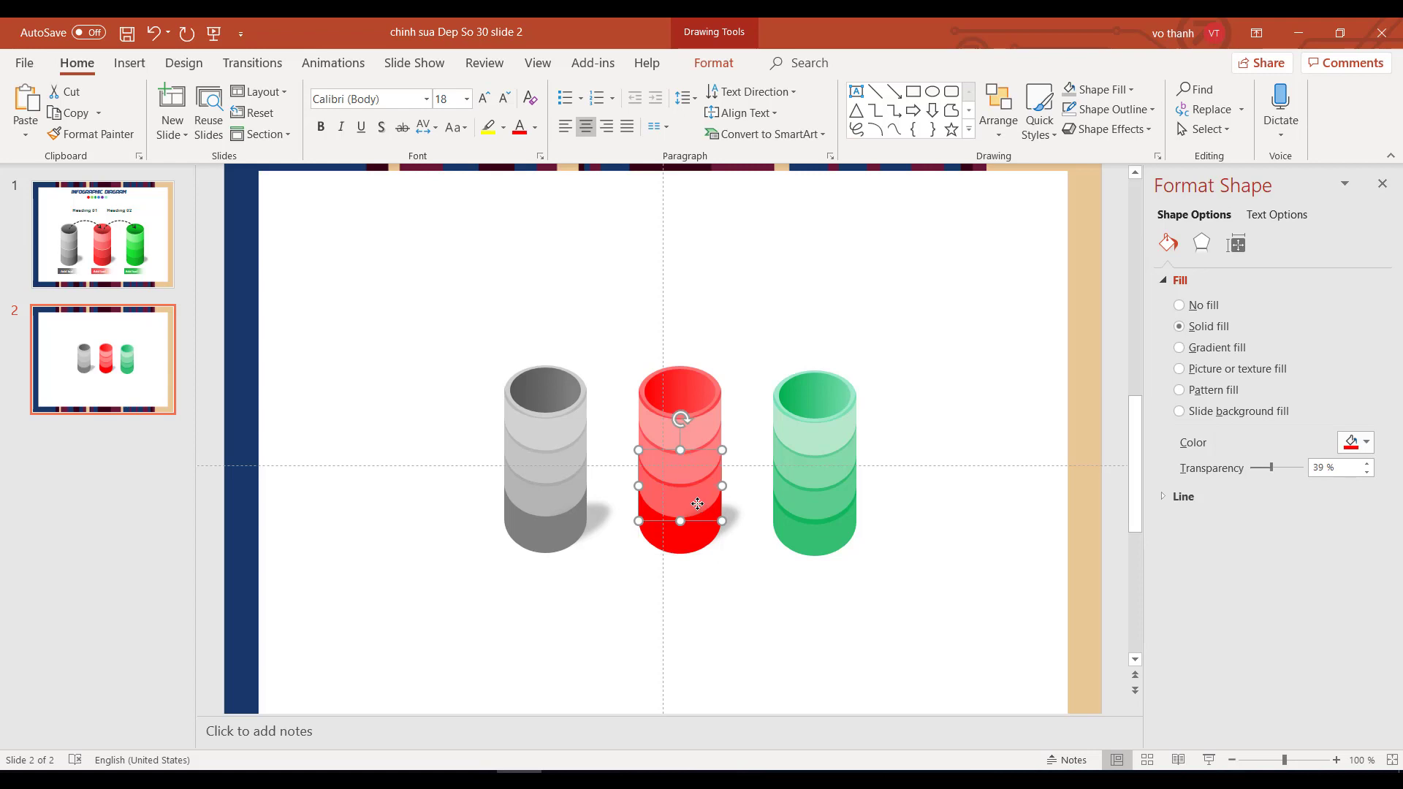
left_click(1366, 442)
left_click(1227, 551)
left_click_drag(1272, 468, 1263, 468)
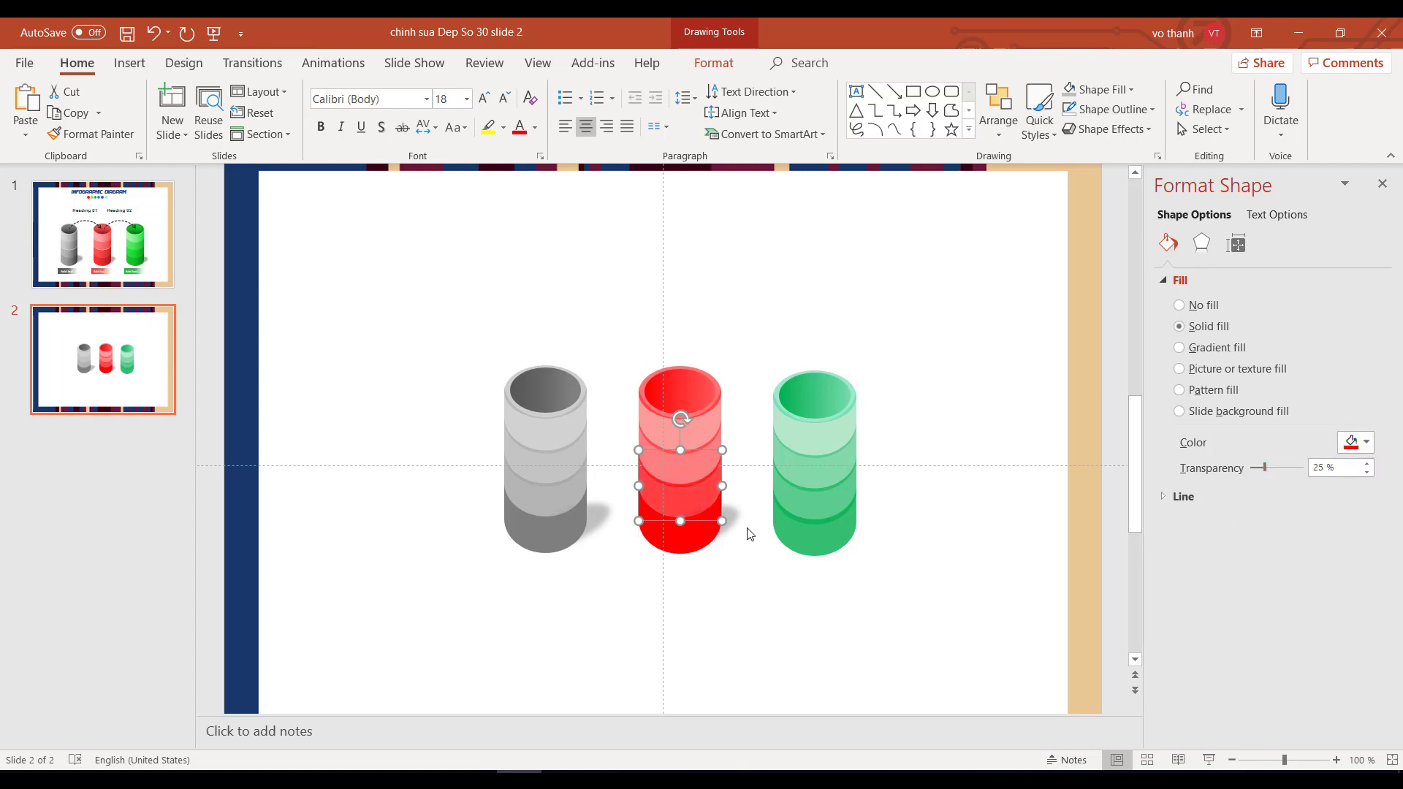
left_click(730, 514)
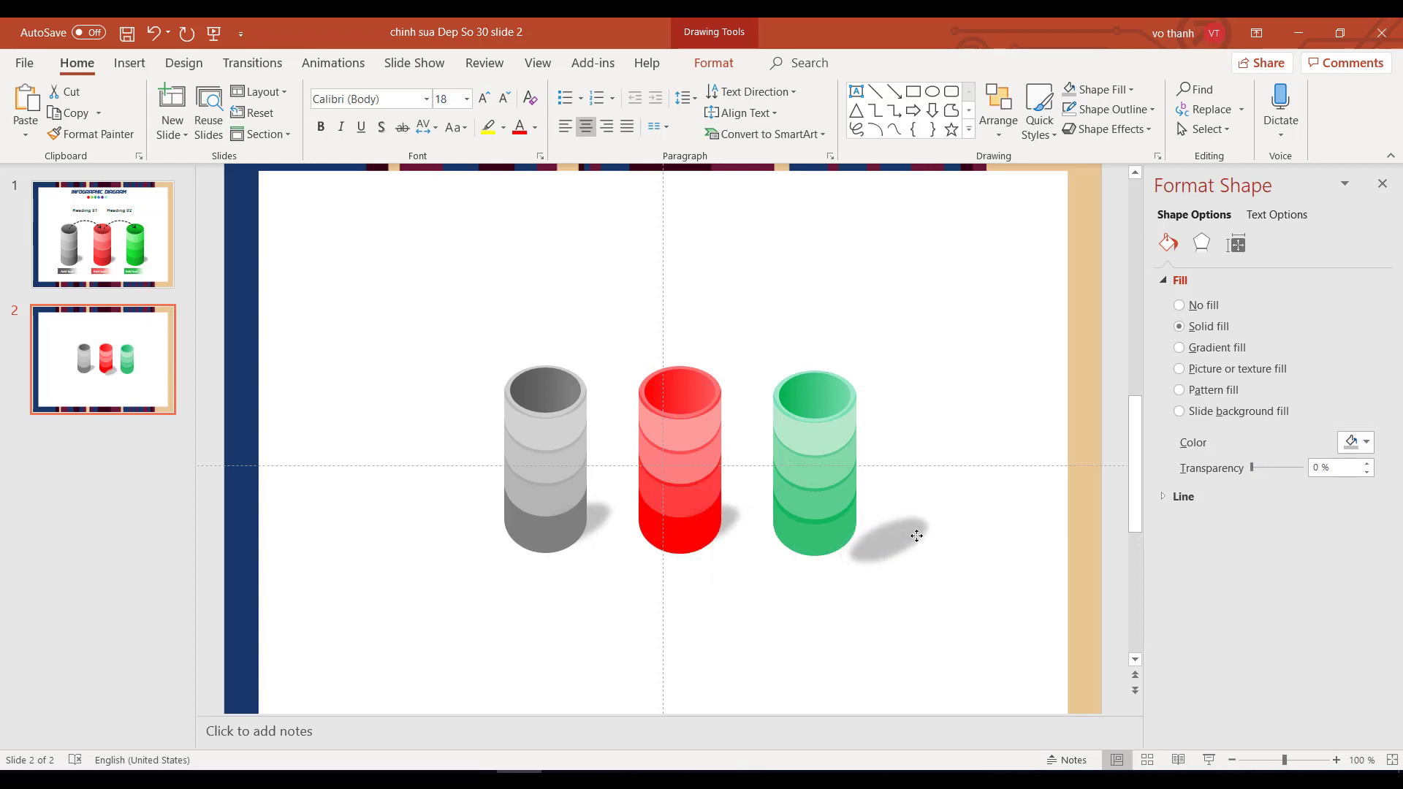
- Move the shadow under the green cylinder and send it to the back
left_click_drag(740, 515, 865, 530)
right_click(865, 530)
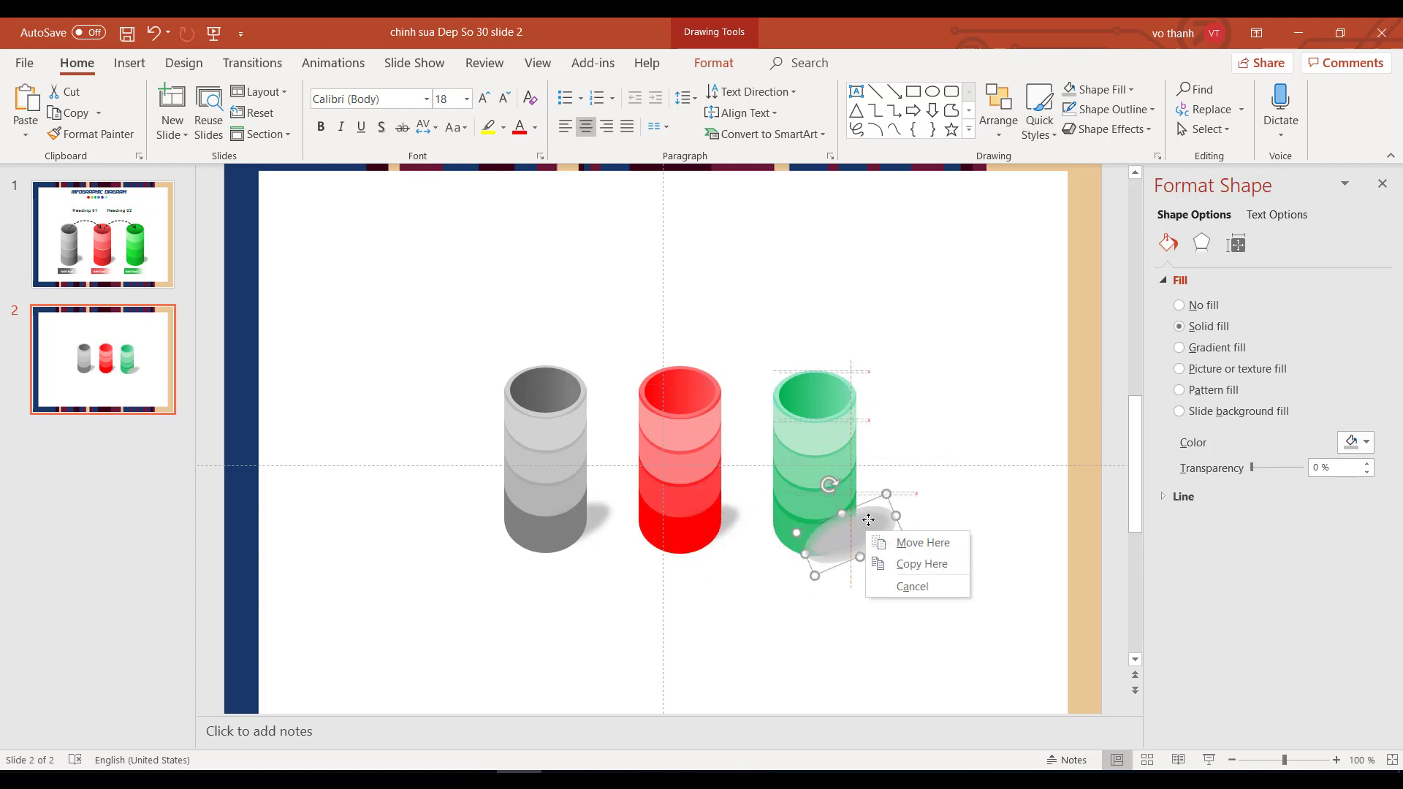
right_click(868, 531)
left_click(928, 296)
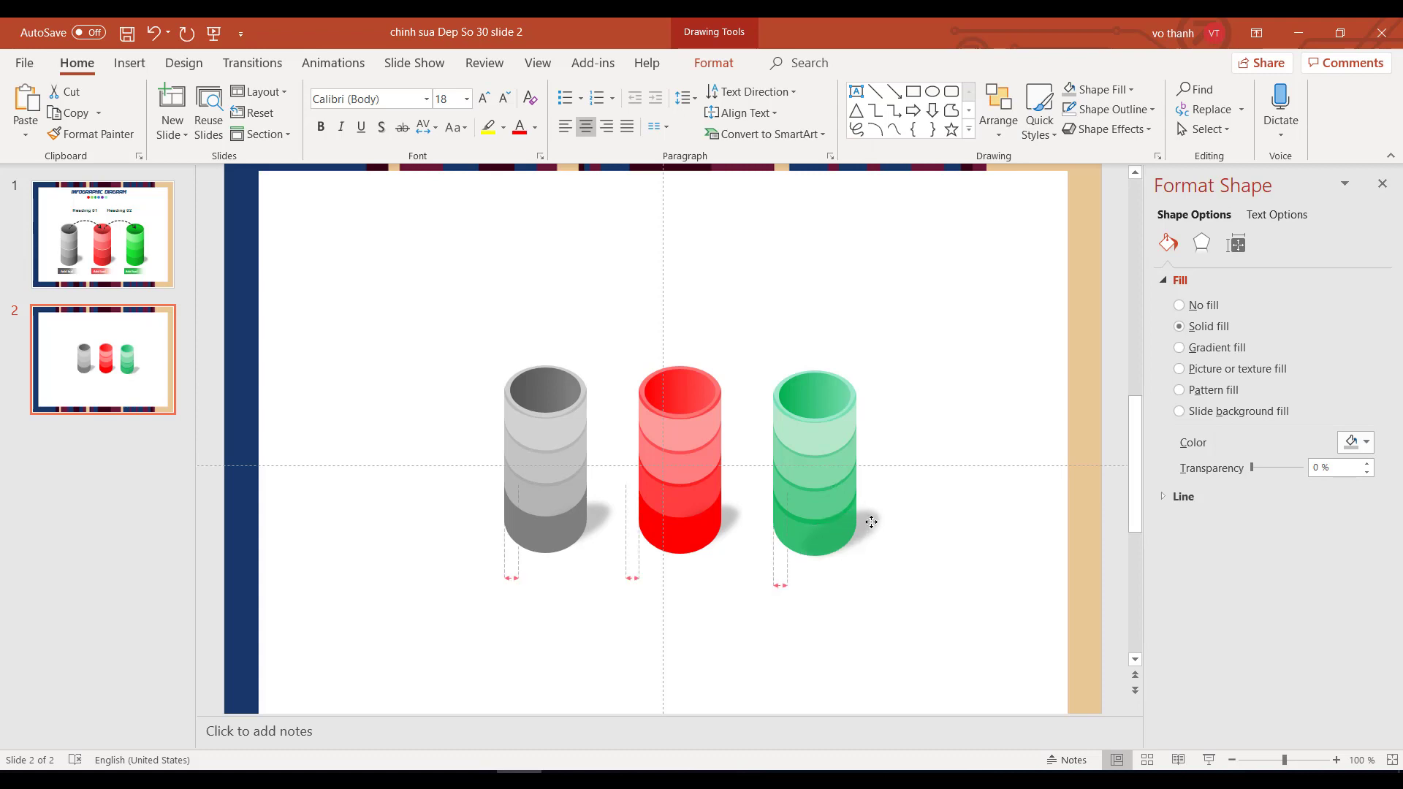
- Lower the green cylinder's bottom band transparency to 8% and adjust the middle band
left_click(838, 535)
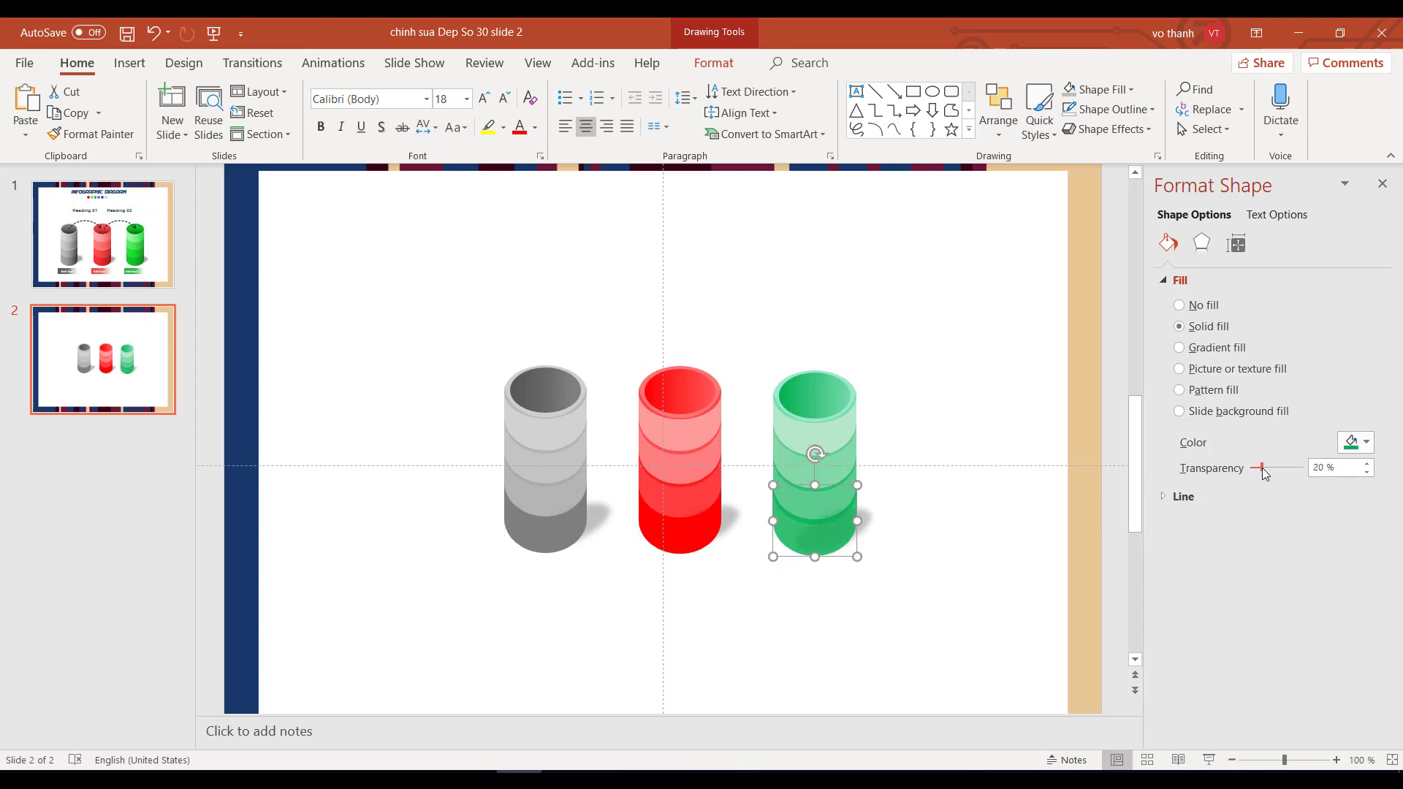
left_click_drag(1262, 469, 1257, 469)
left_click(899, 507)
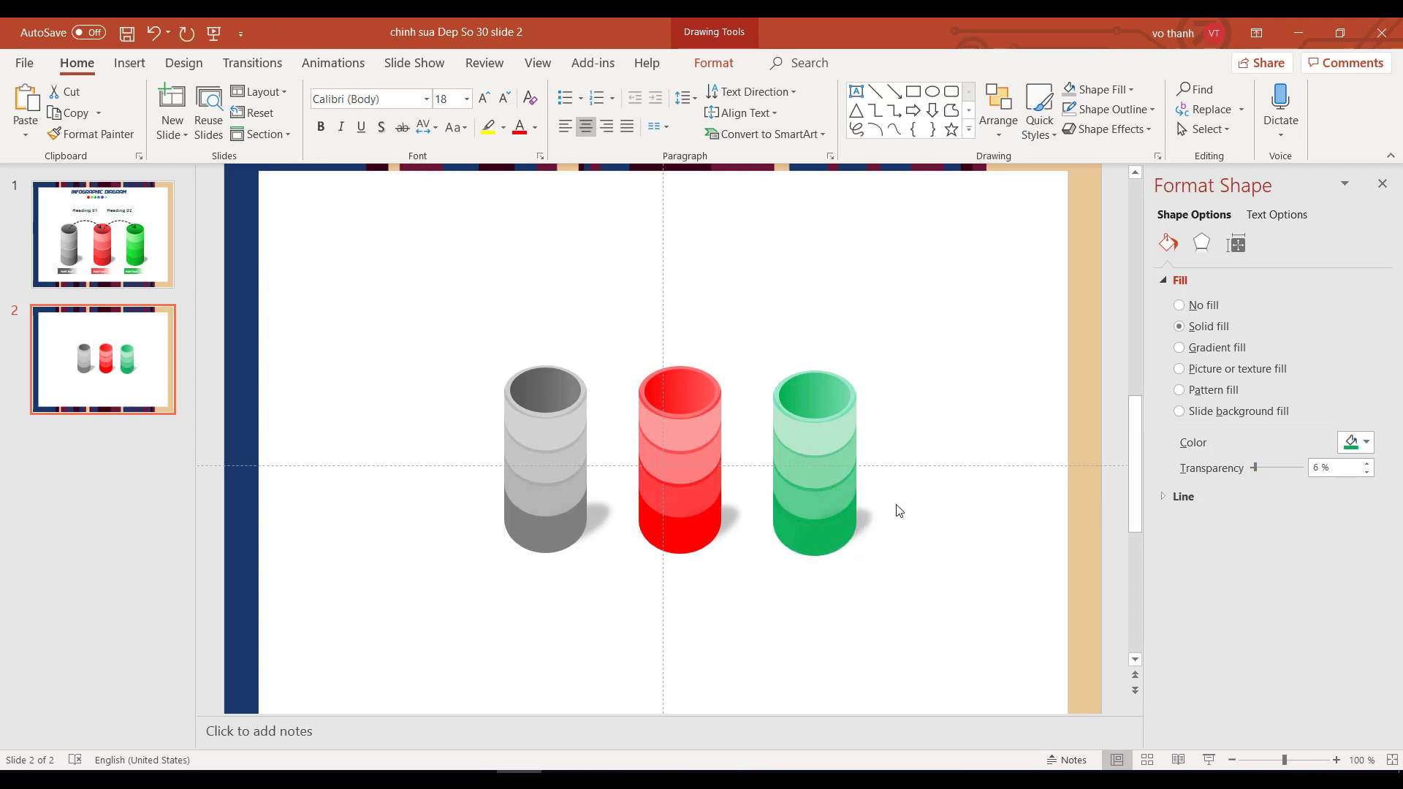
left_click(867, 524)
left_click(929, 500)
left_click(833, 505)
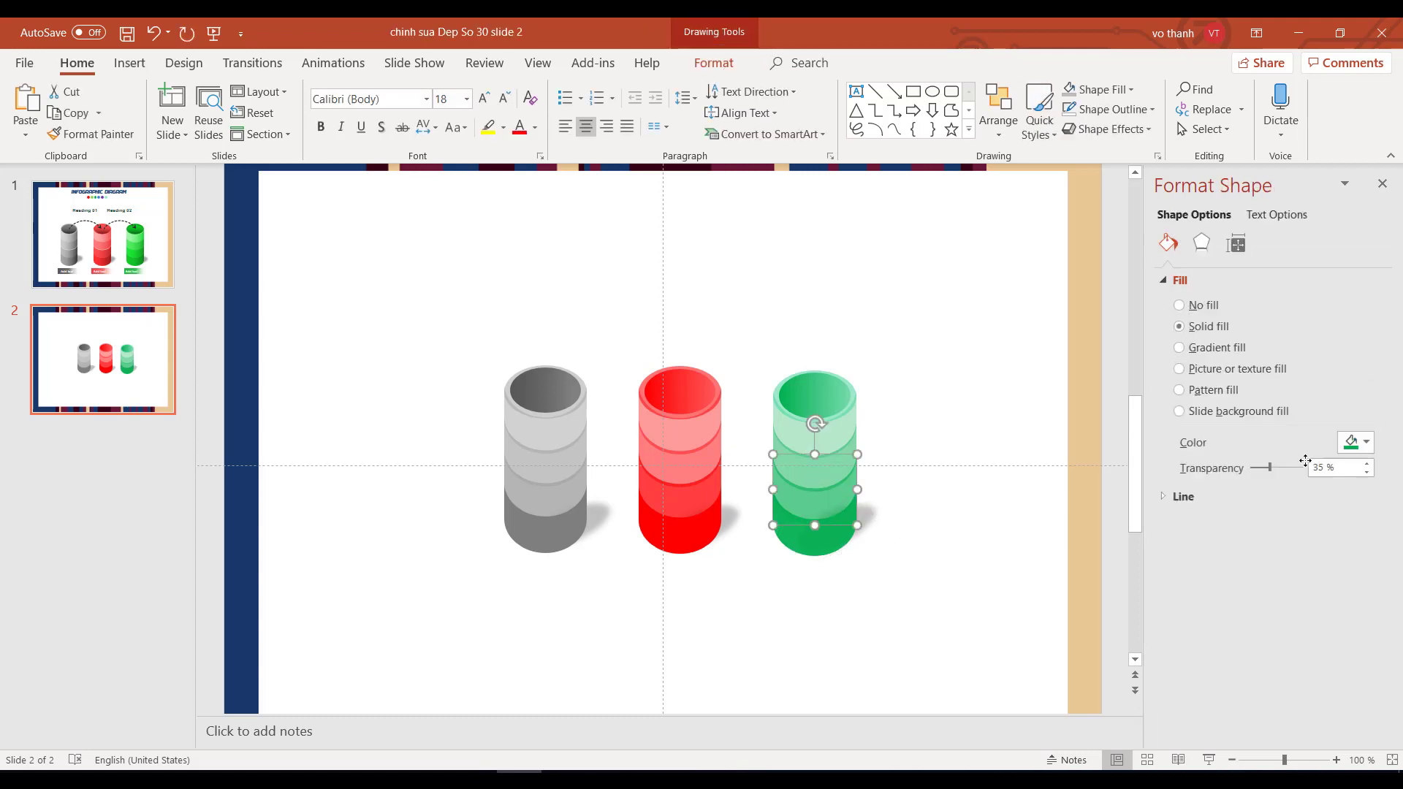
left_click_drag(1252, 467, 1266, 468)
left_click(955, 392)
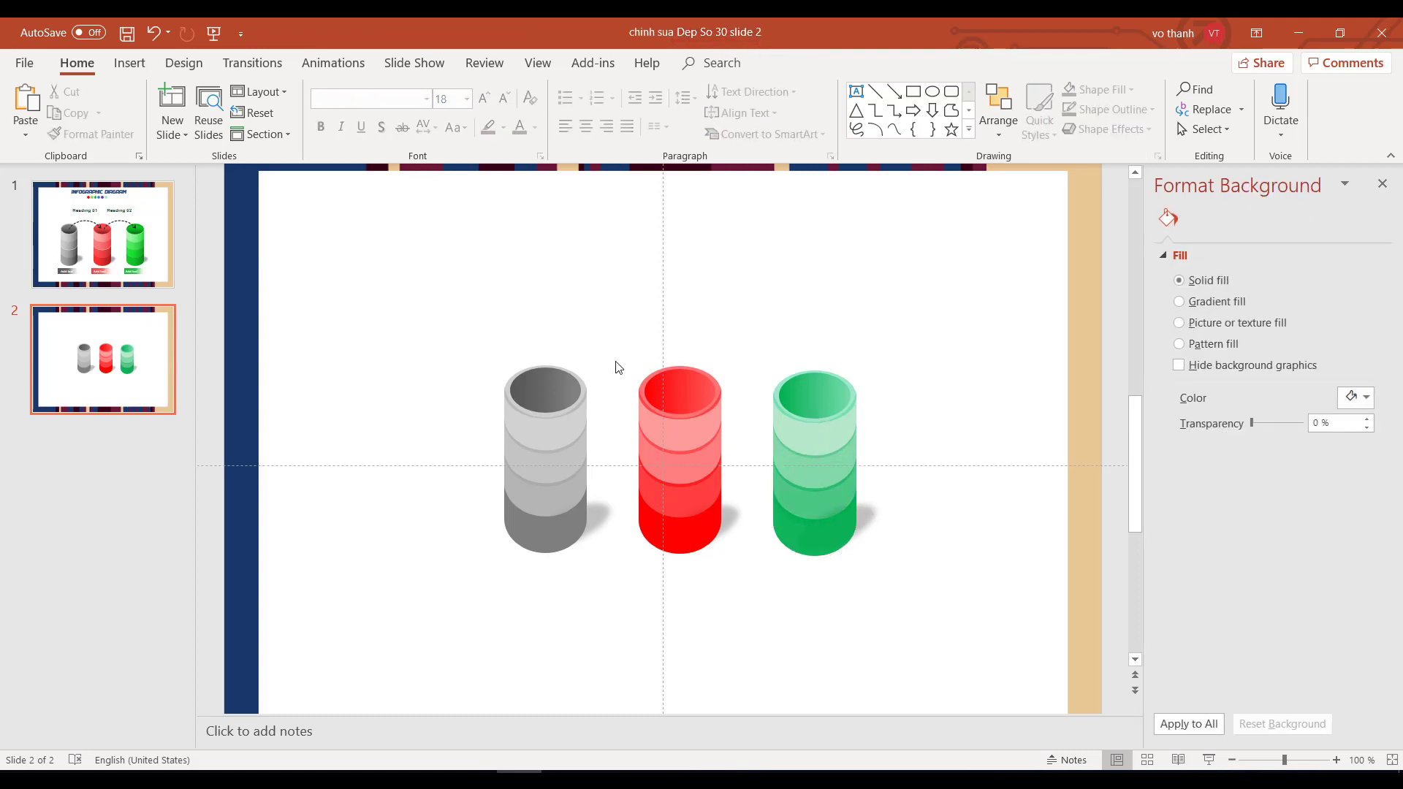
left_click_drag(351, 296, 988, 661)
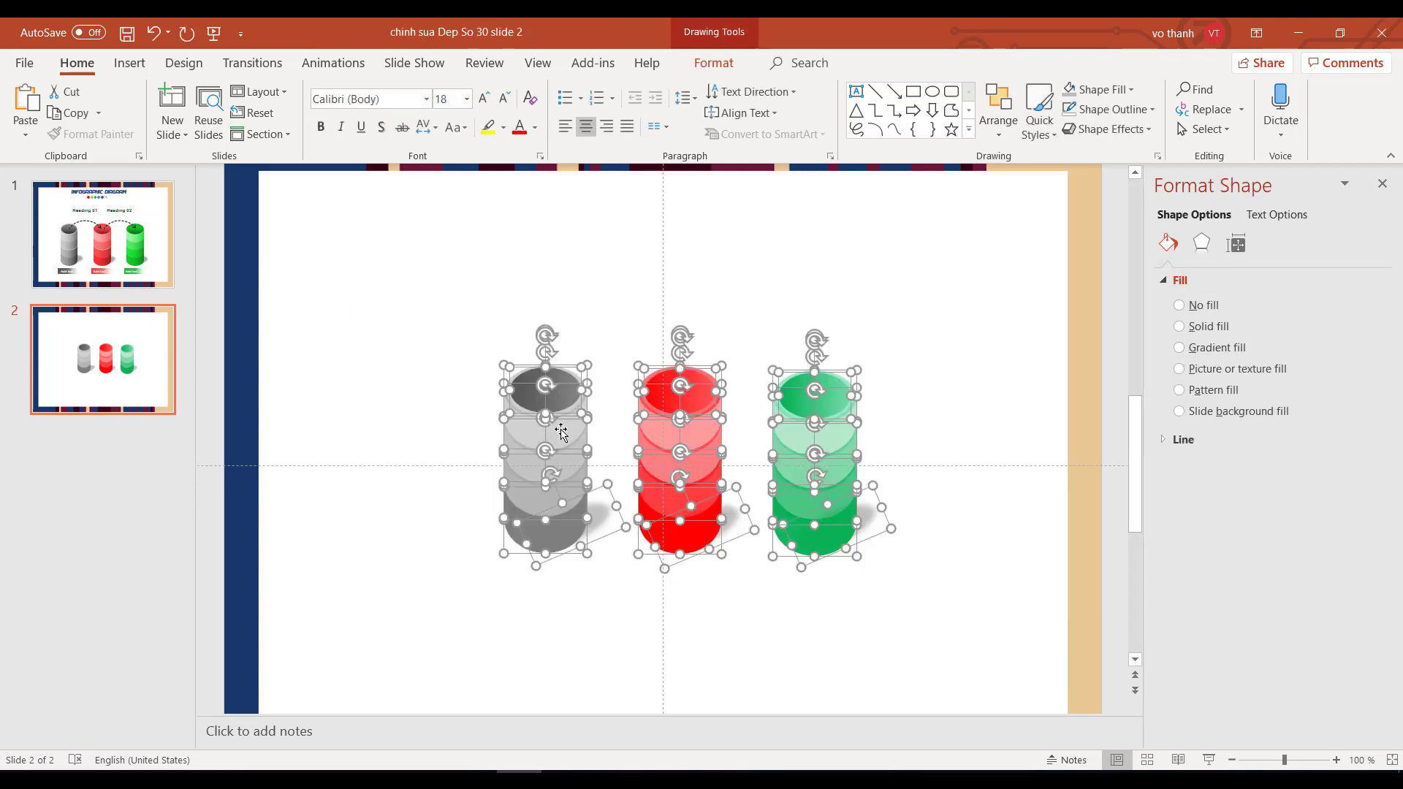
- Nudge the cylinders down, then draw a grey, outline-free gradient bar below the grey cylinder
left_click_drag(561, 433, 547, 452)
left_click(425, 387)
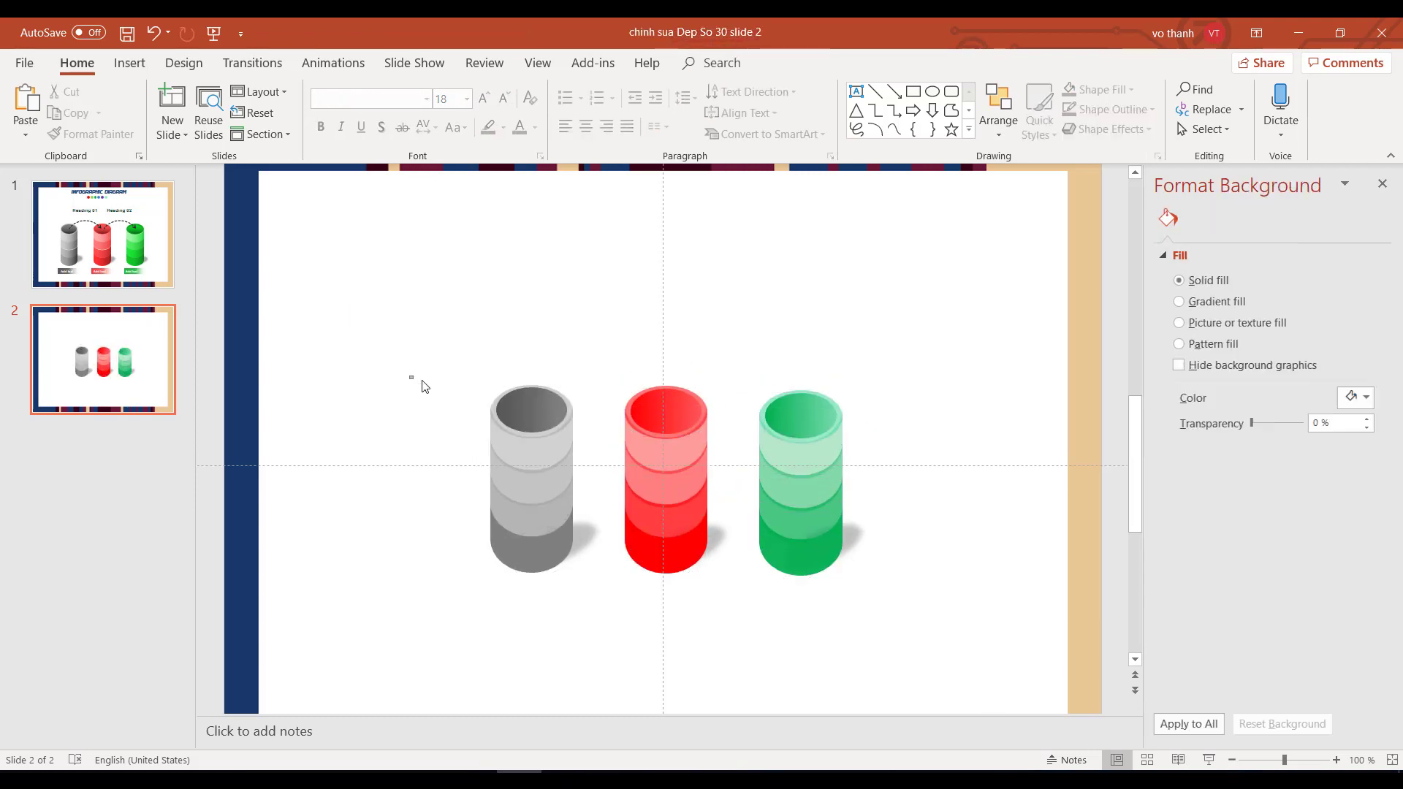
left_click(912, 91)
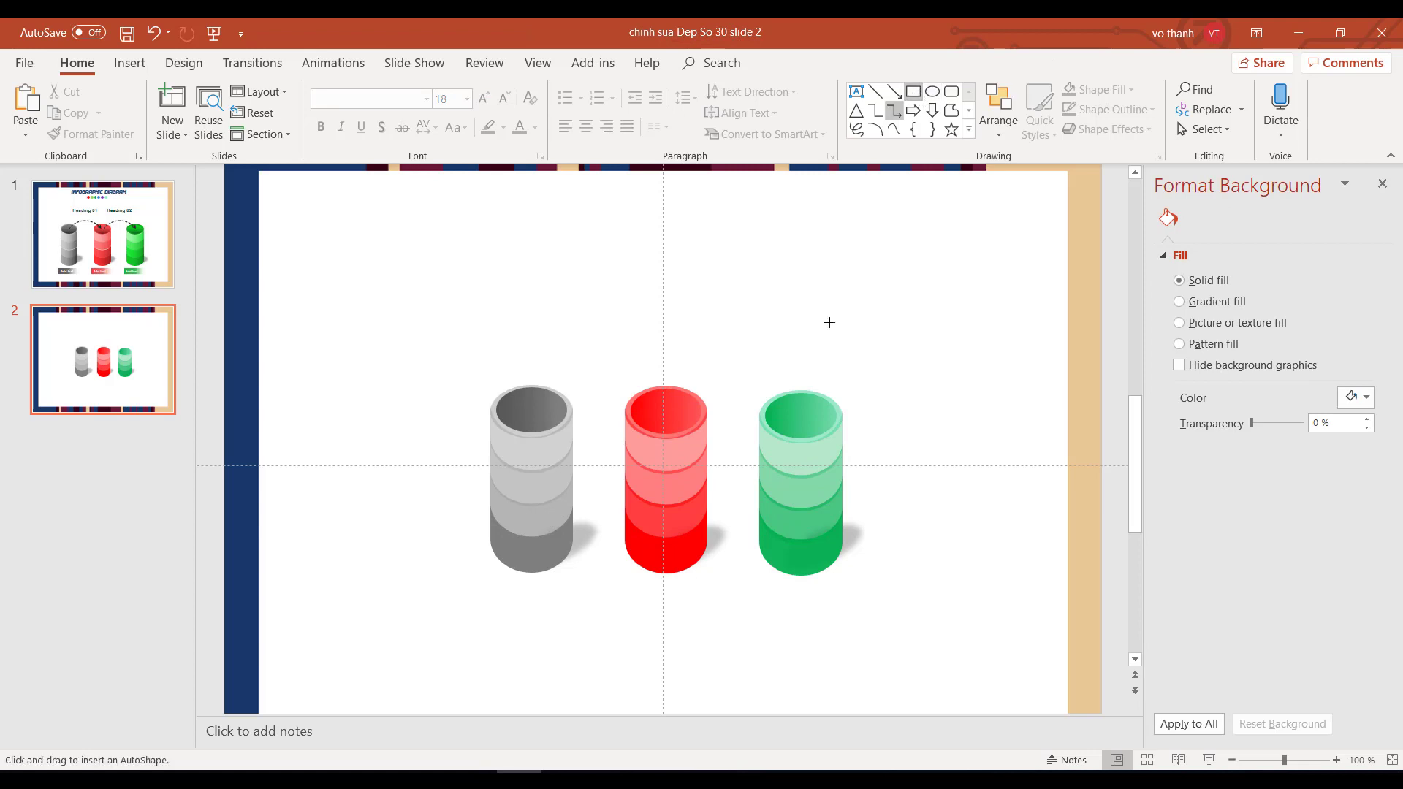
mouse_move(386, 597)
left_mouse_down()
mouse_move(545, 652)
mouse_move(546, 633)
left_mouse_up()
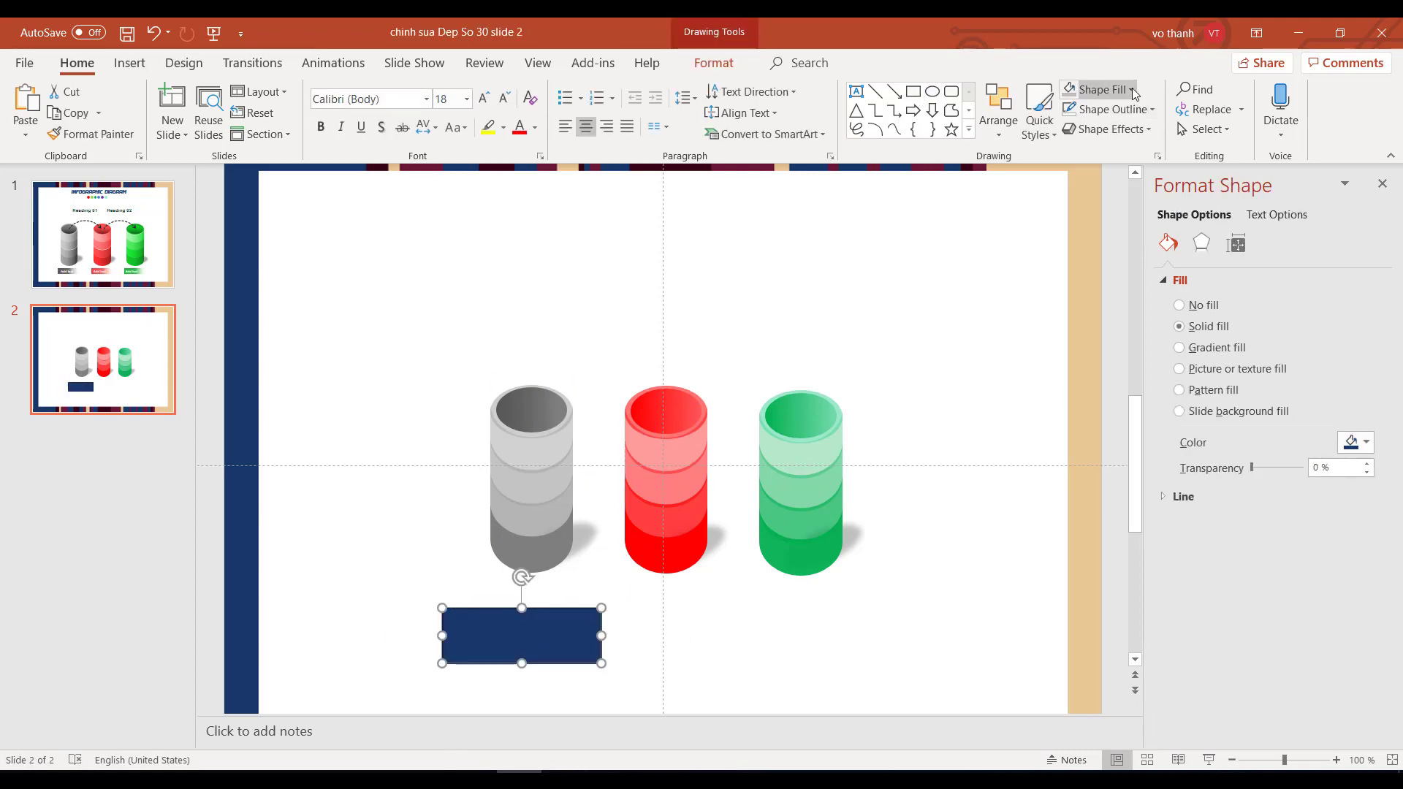
left_click(1100, 89)
left_click(1082, 261)
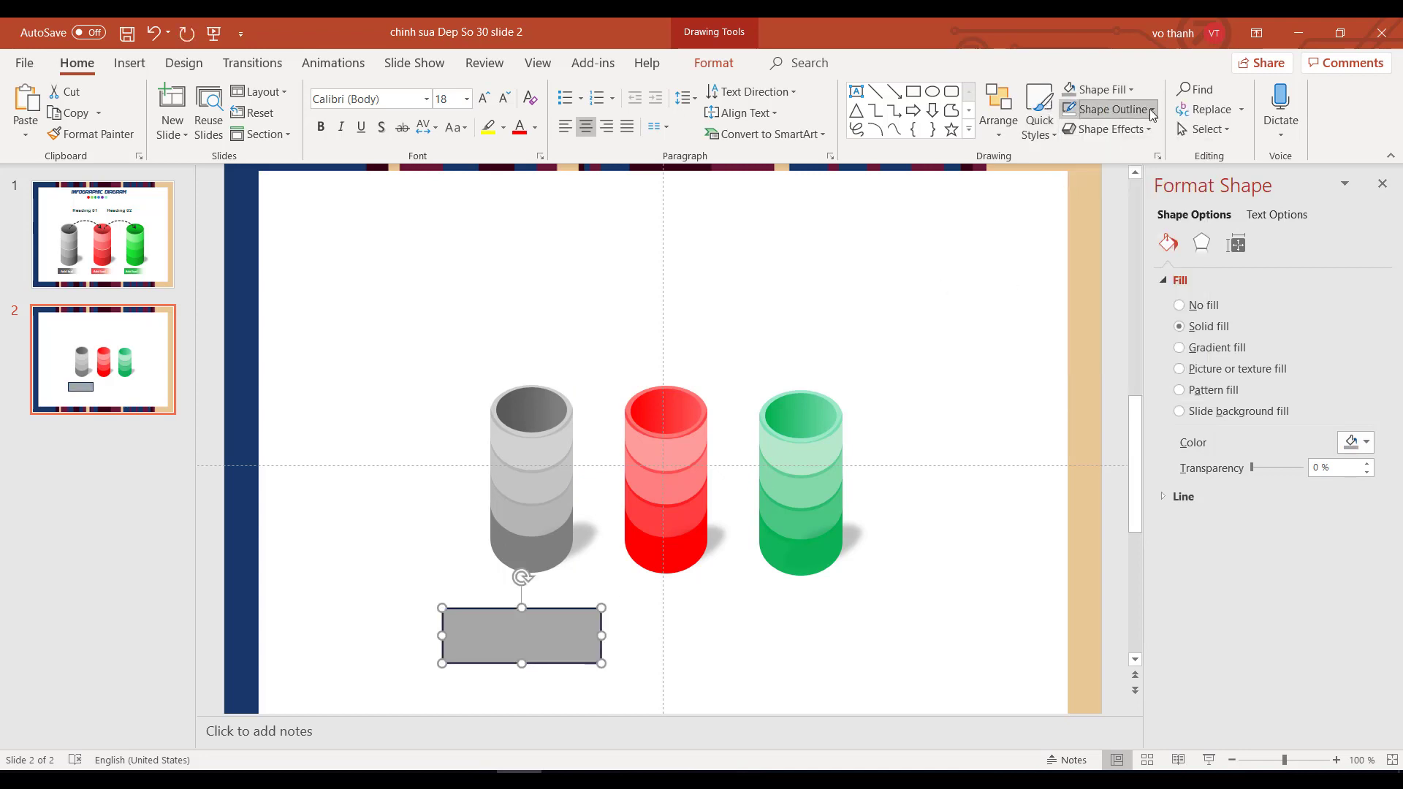
left_click(1109, 109)
left_click(1114, 299)
left_click(1217, 348)
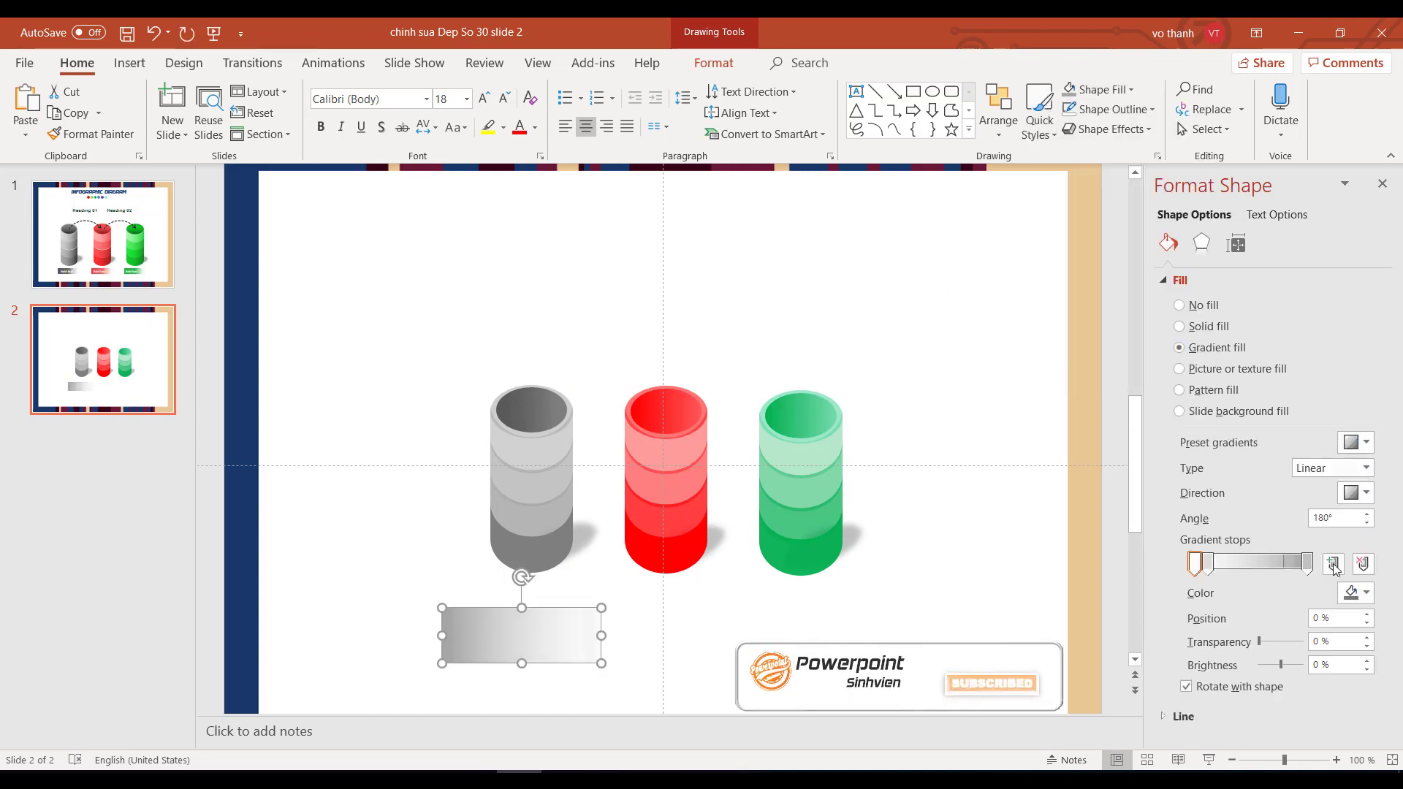
- Centre the bar and duplicate it under the red and green cylinders
left_click_drag(532, 645, 559, 636)
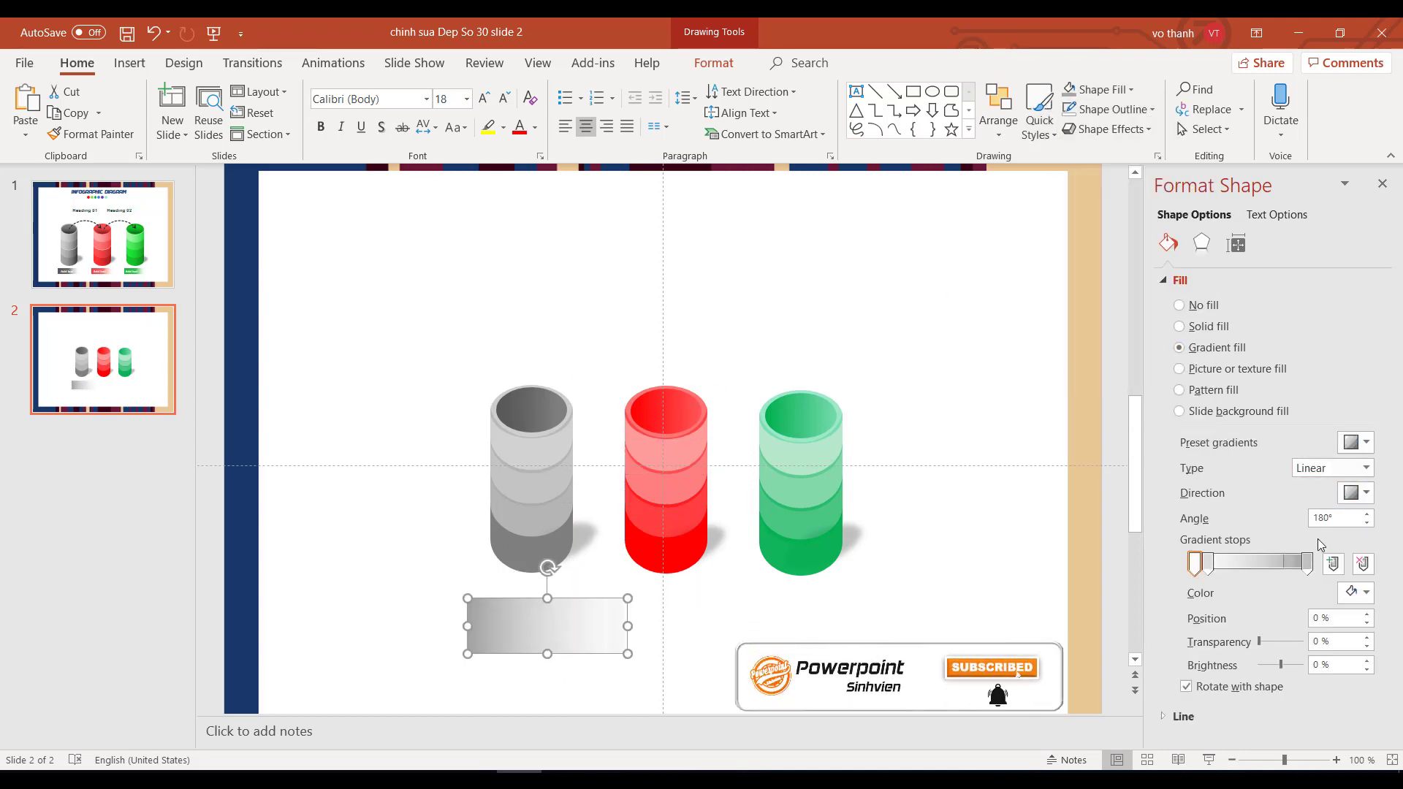
left_click(537, 621)
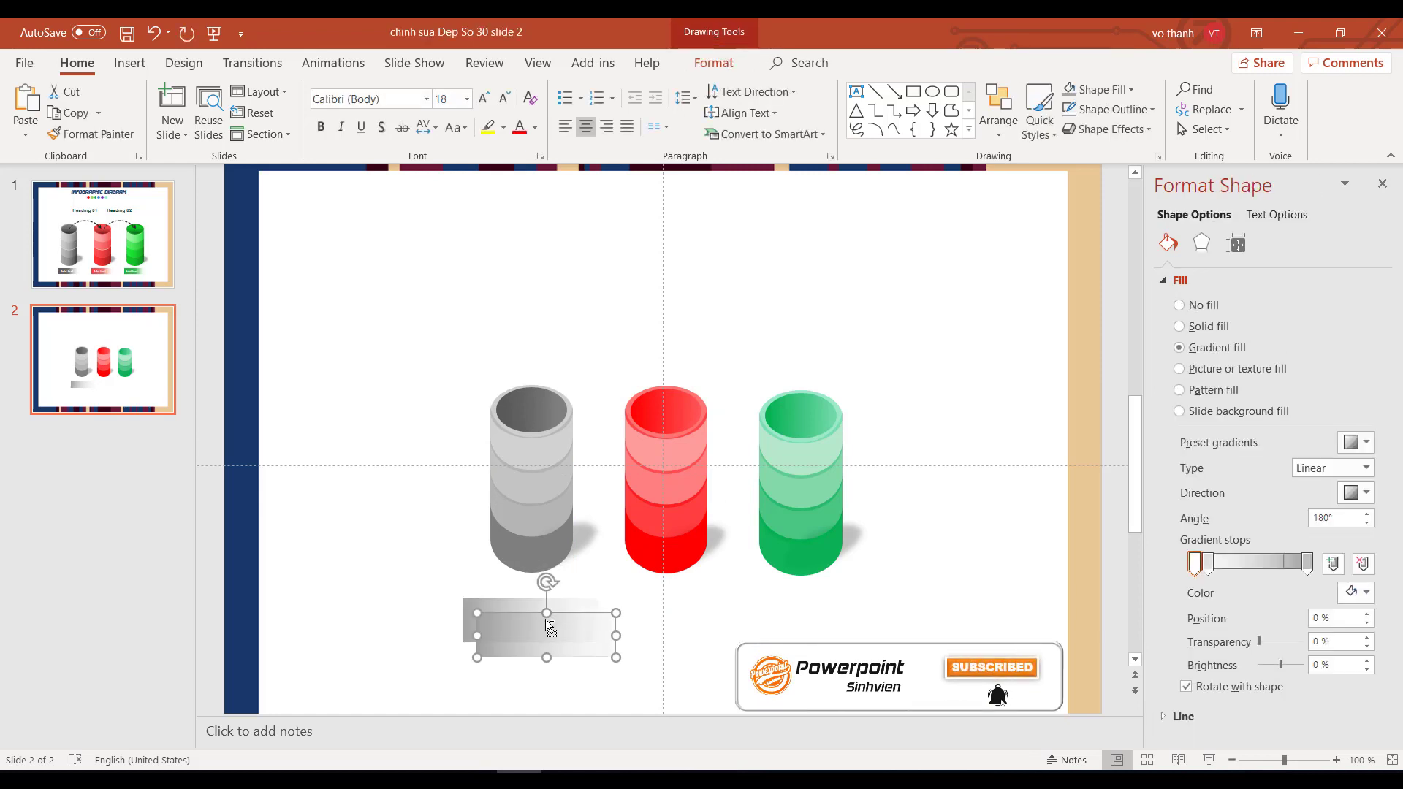
left_click_drag(546, 626, 705, 613)
key("ctrl+d")
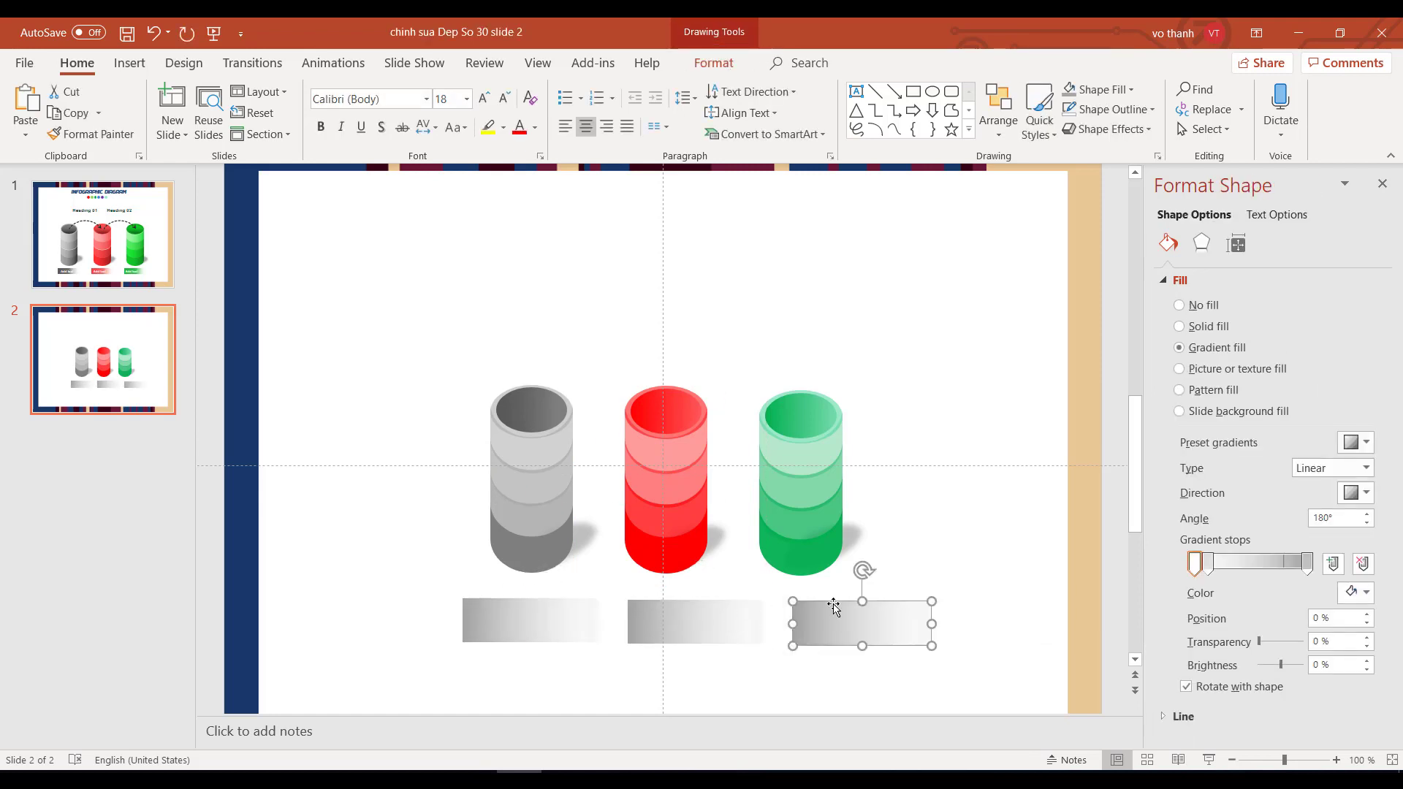
left_click_drag(423, 371, 611, 573)
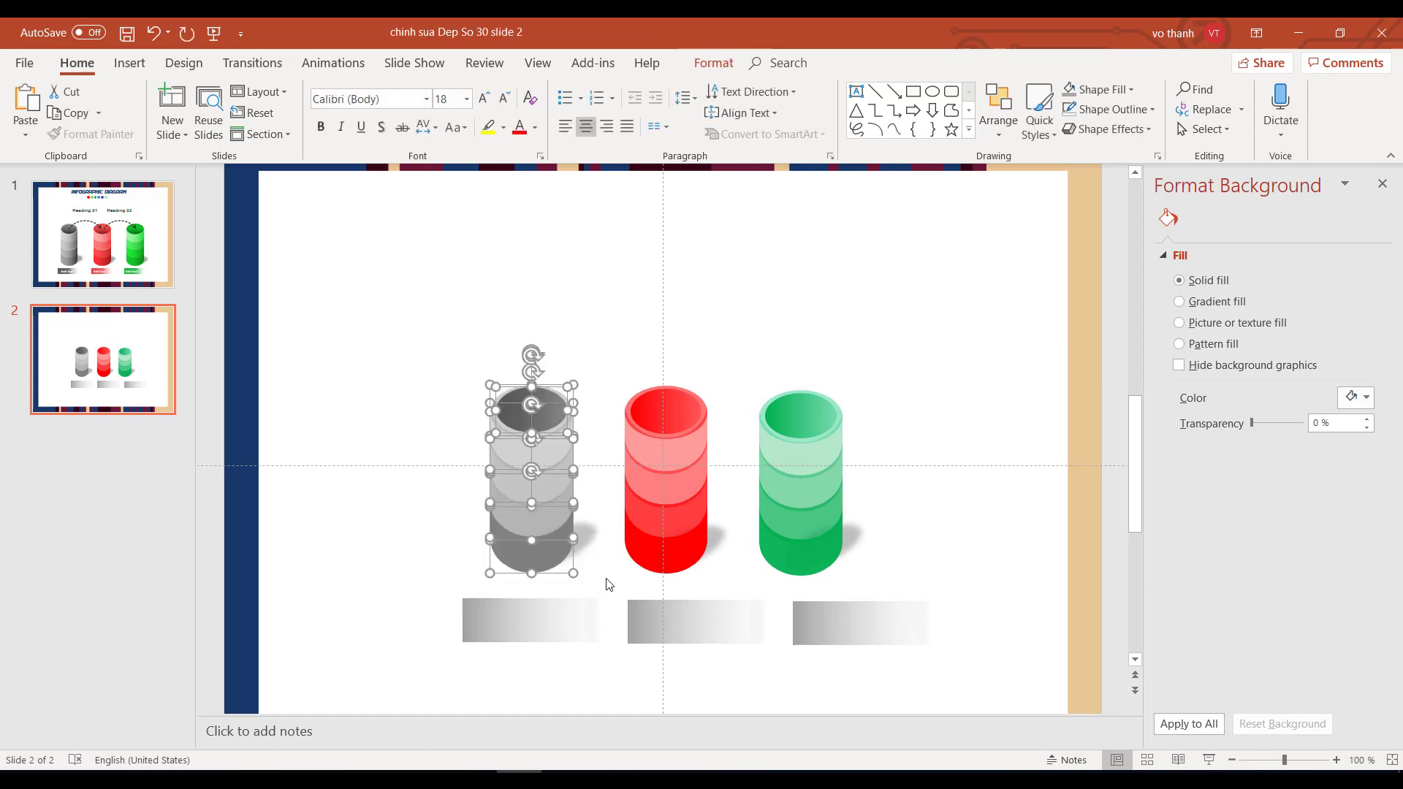
- Move the grey cylinder and its gradient bar to the left
left_click_drag(559, 453, 563, 515)
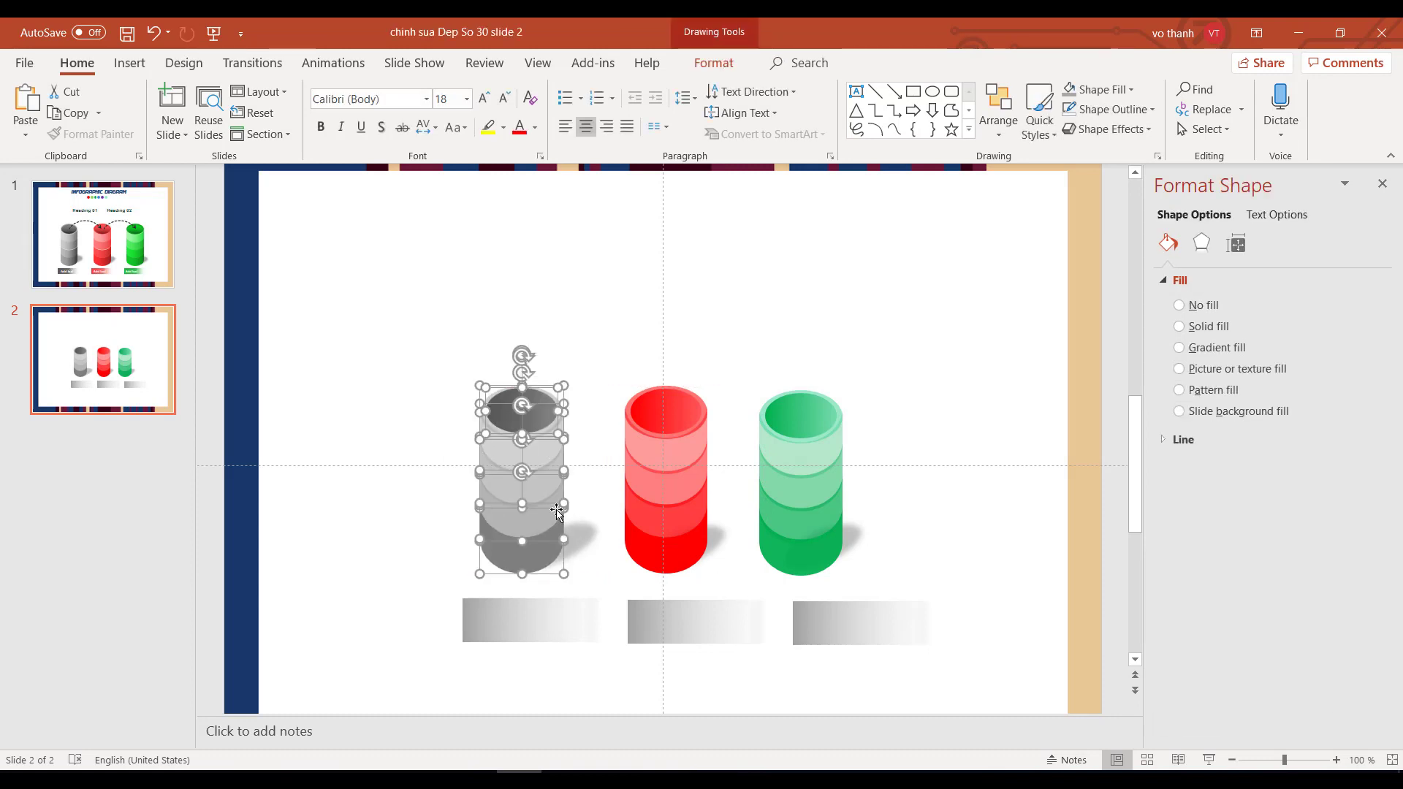
key("ctrl+z")
left_click(416, 366)
left_click_drag(414, 335, 609, 588)
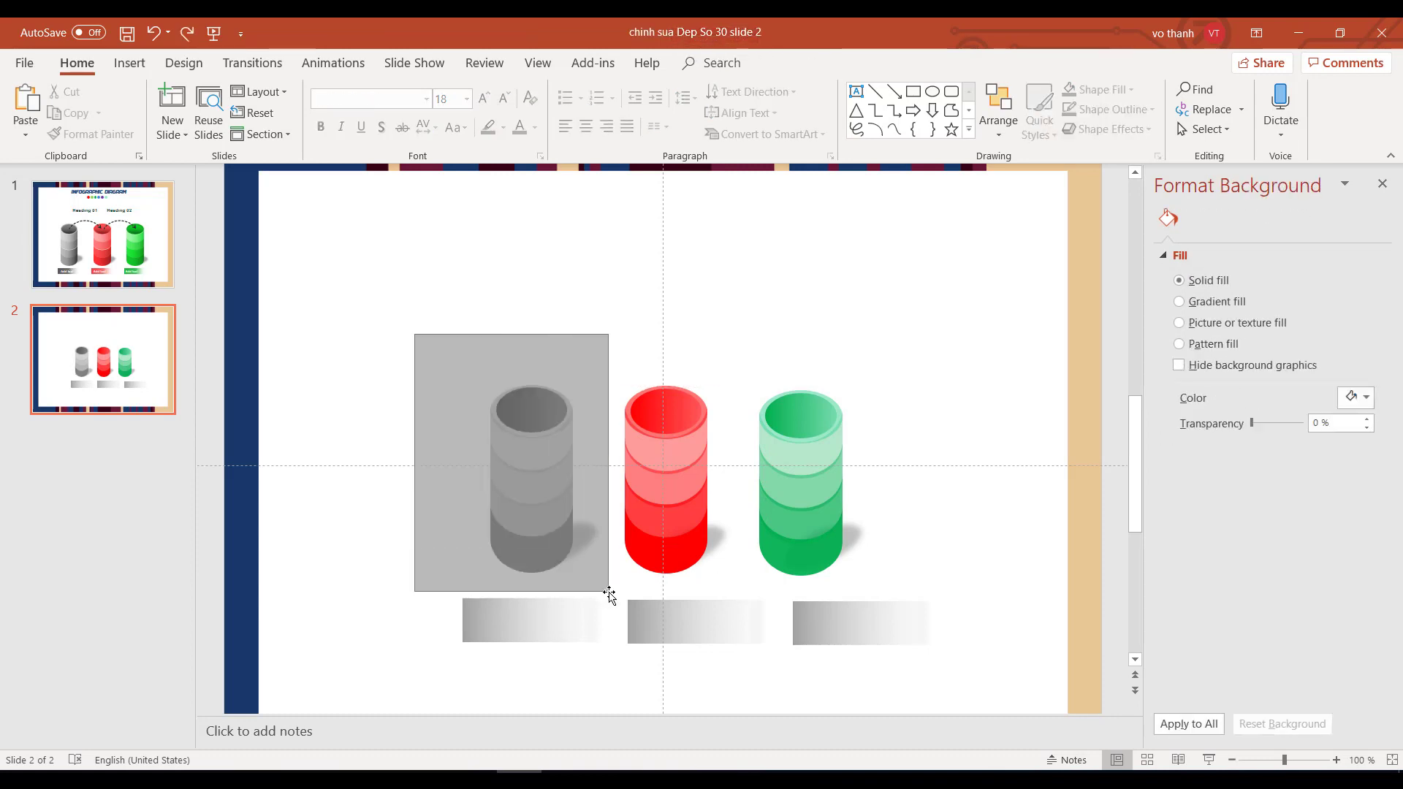
left_click_drag(545, 486, 523, 487)
left_click(541, 617)
left_click_drag(540, 618, 528, 615)
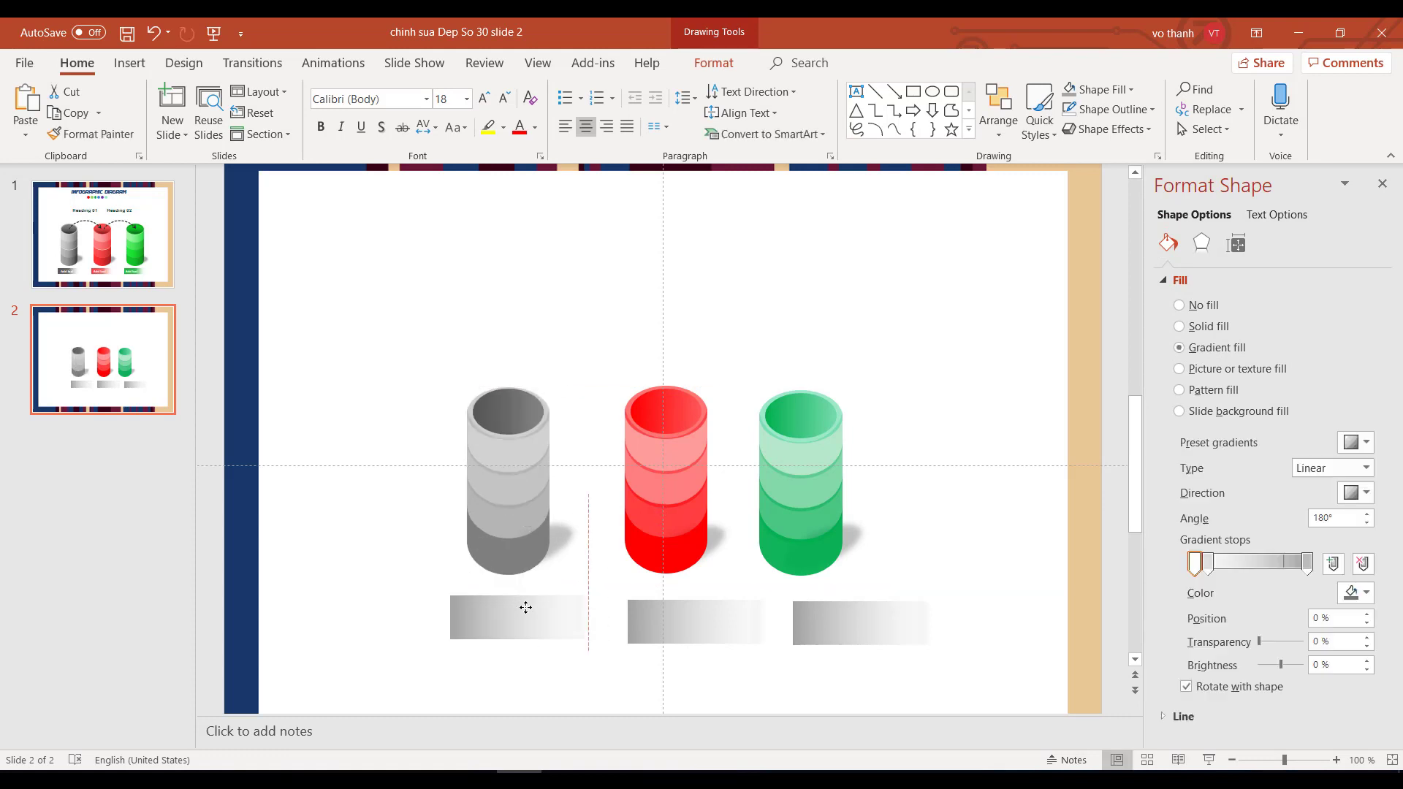
- Move the green cylinder right with tops level and shift the right and middle bars
left_click_drag(588, 377, 731, 568)
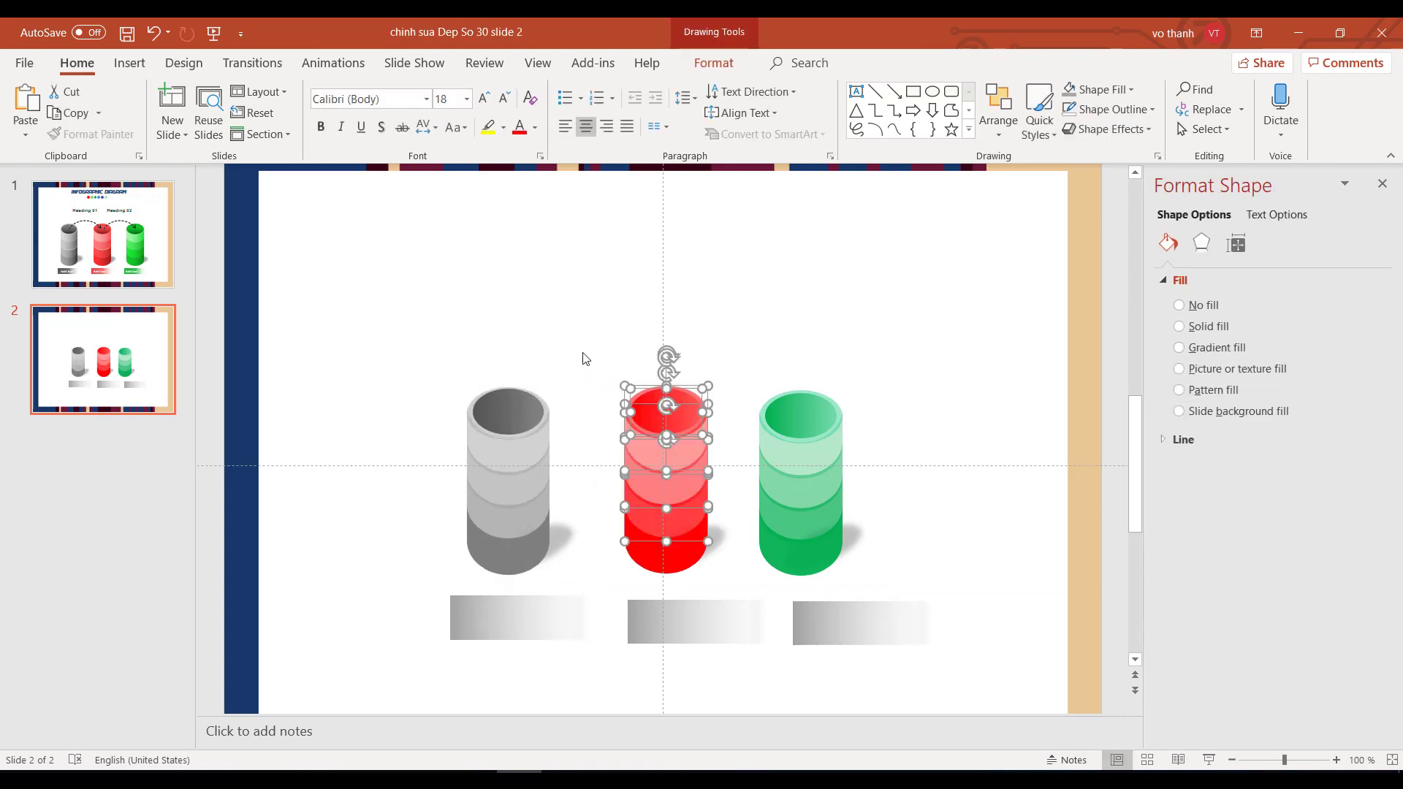
left_click_drag(580, 343, 749, 596)
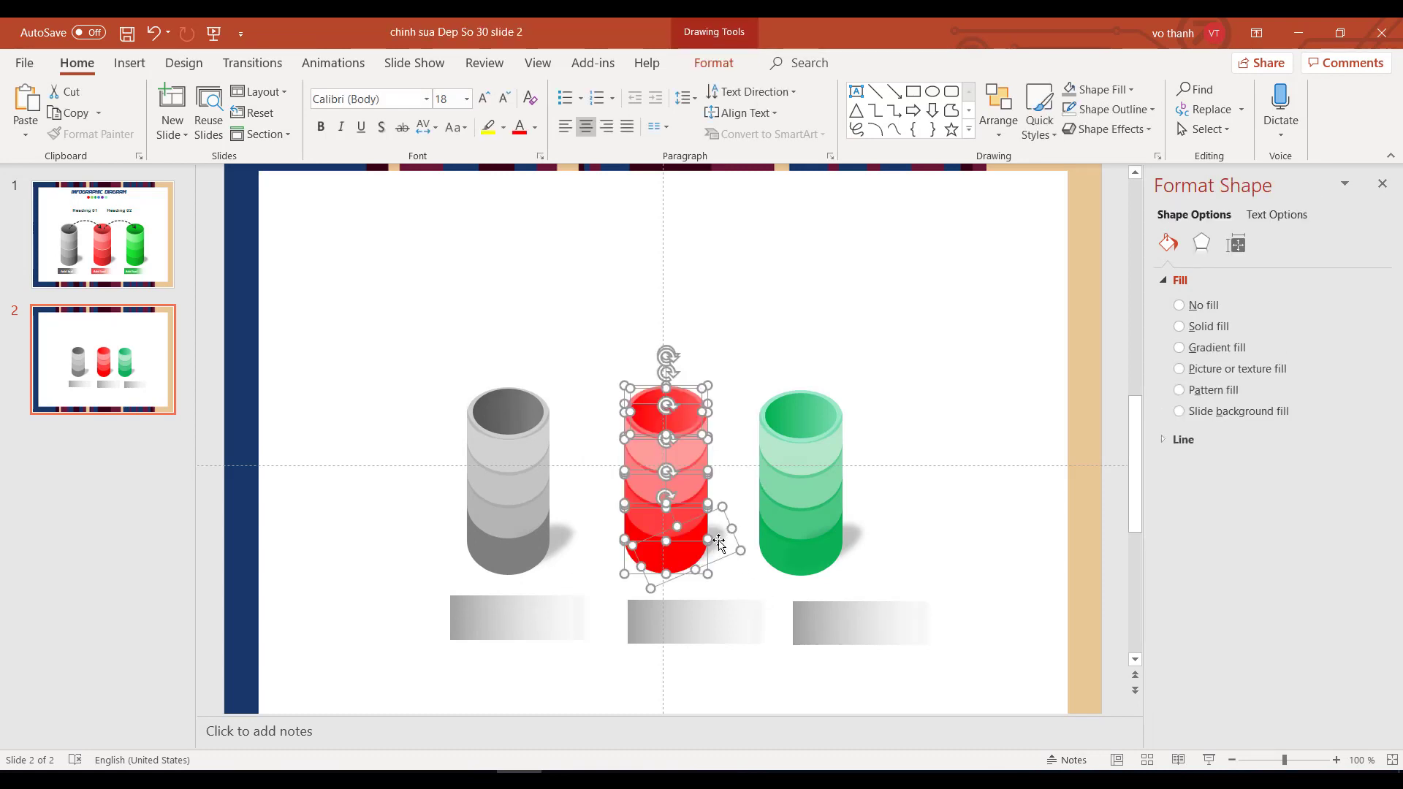
left_click_drag(726, 362, 933, 598)
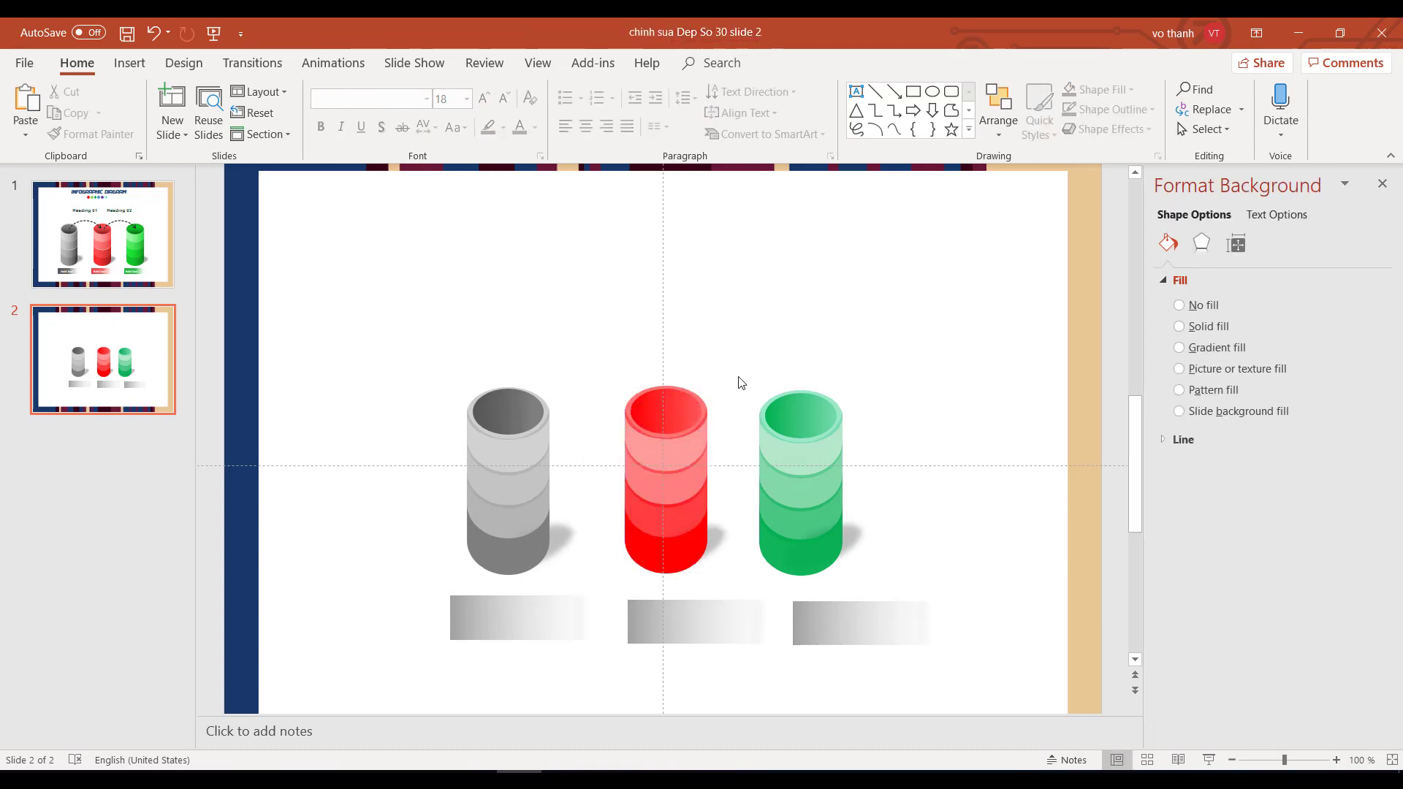
left_click_drag(793, 471, 822, 455)
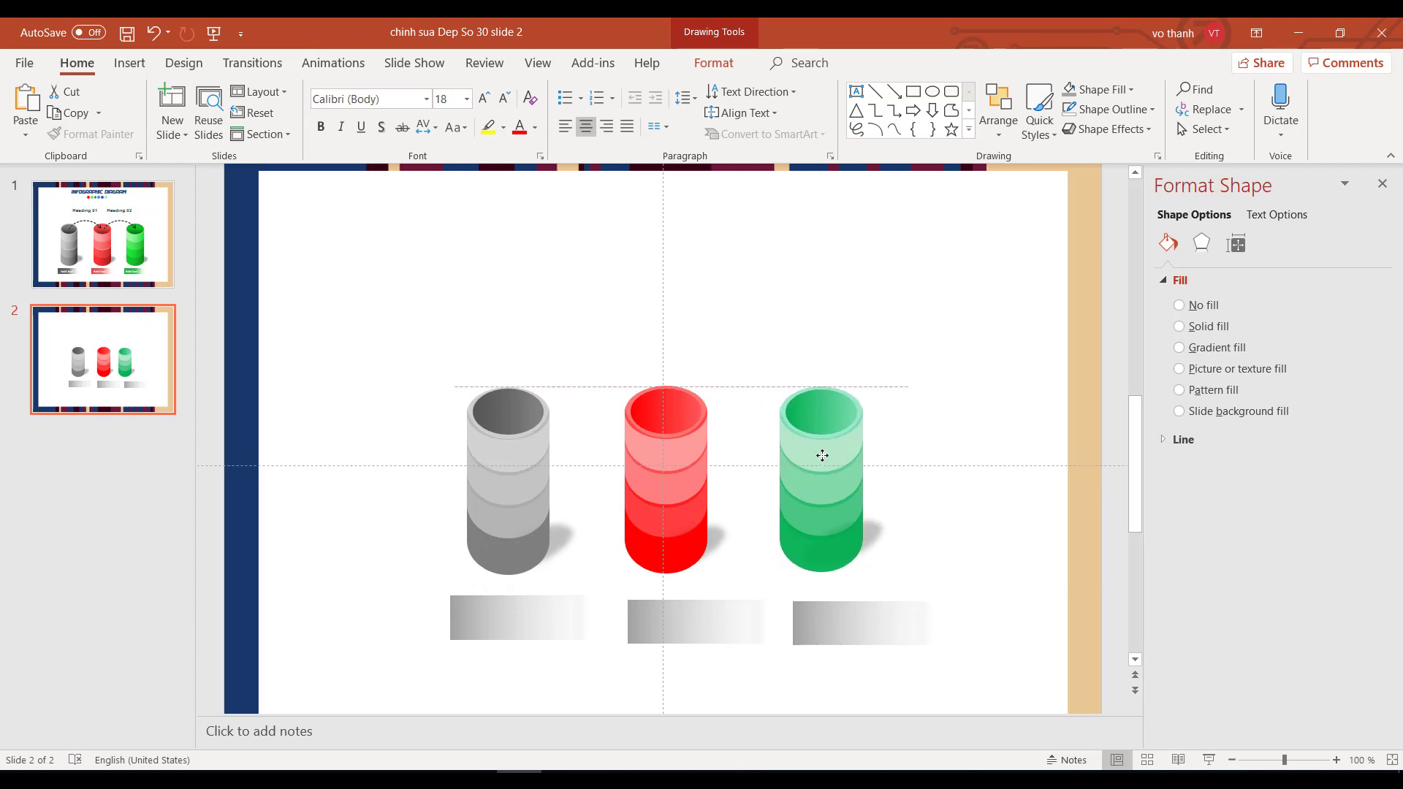
left_click_drag(822, 456, 822, 455)
left_click(833, 615)
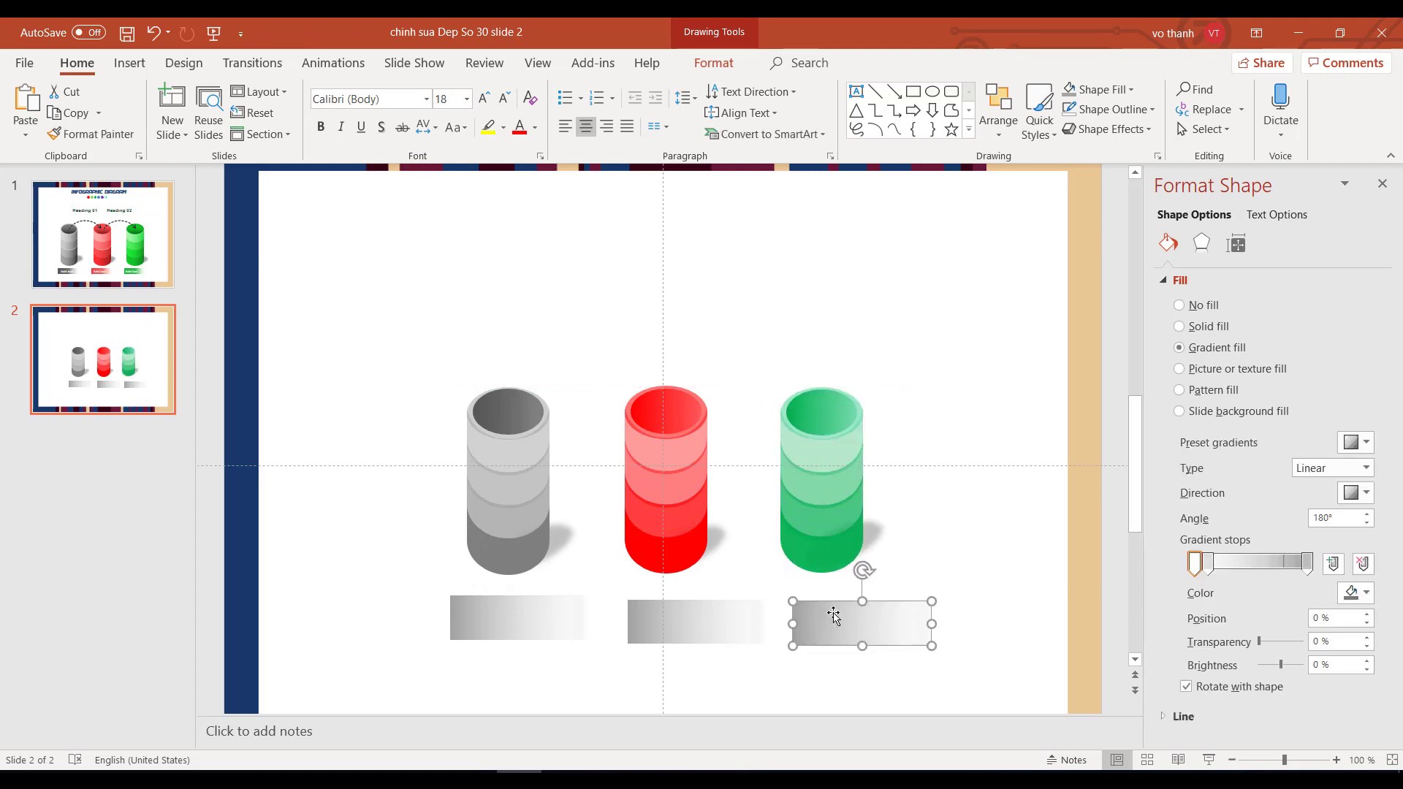
left_click_drag(833, 615, 808, 609)
left_click_drag(678, 611, 661, 607)
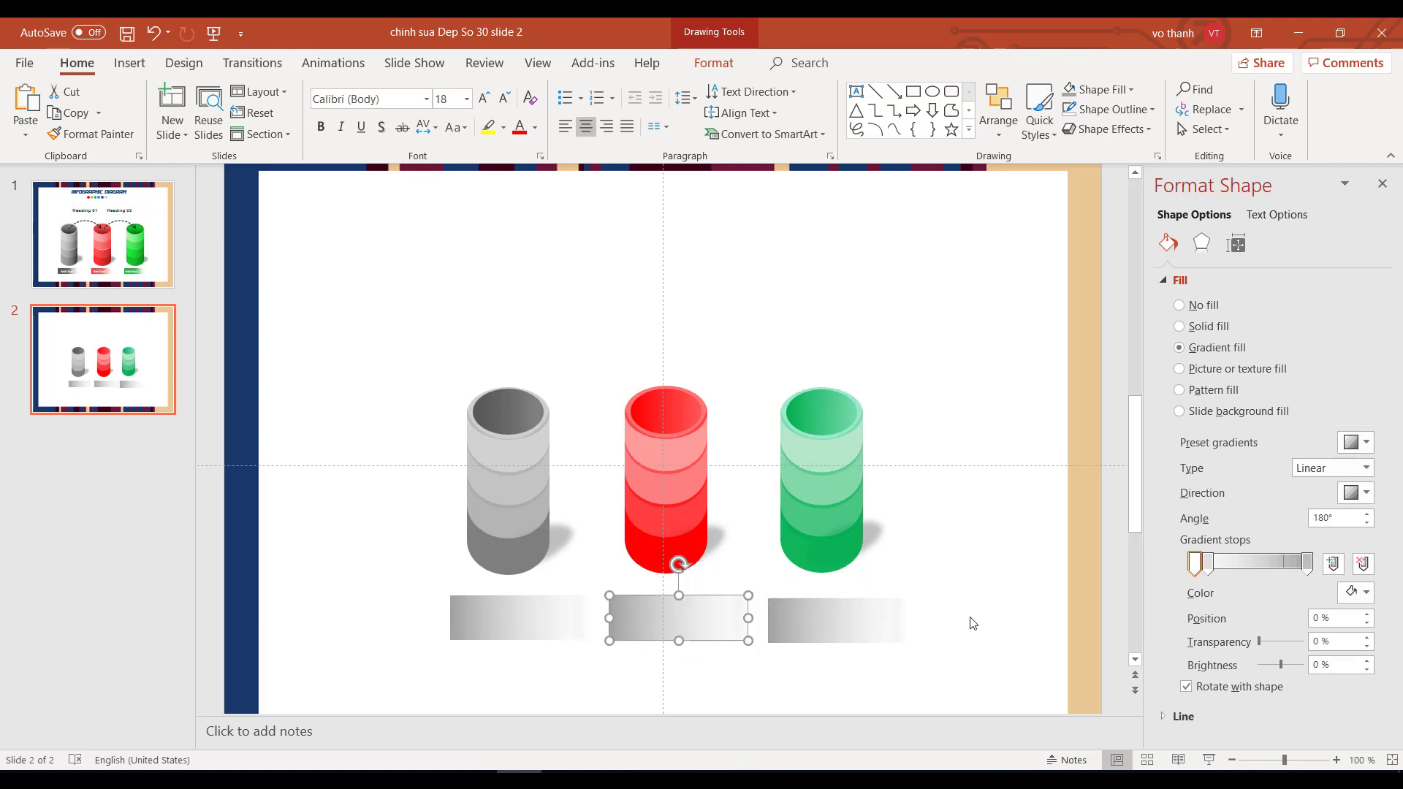
- Spread the cylinders further, grey further left and green further right
left_click(1030, 606)
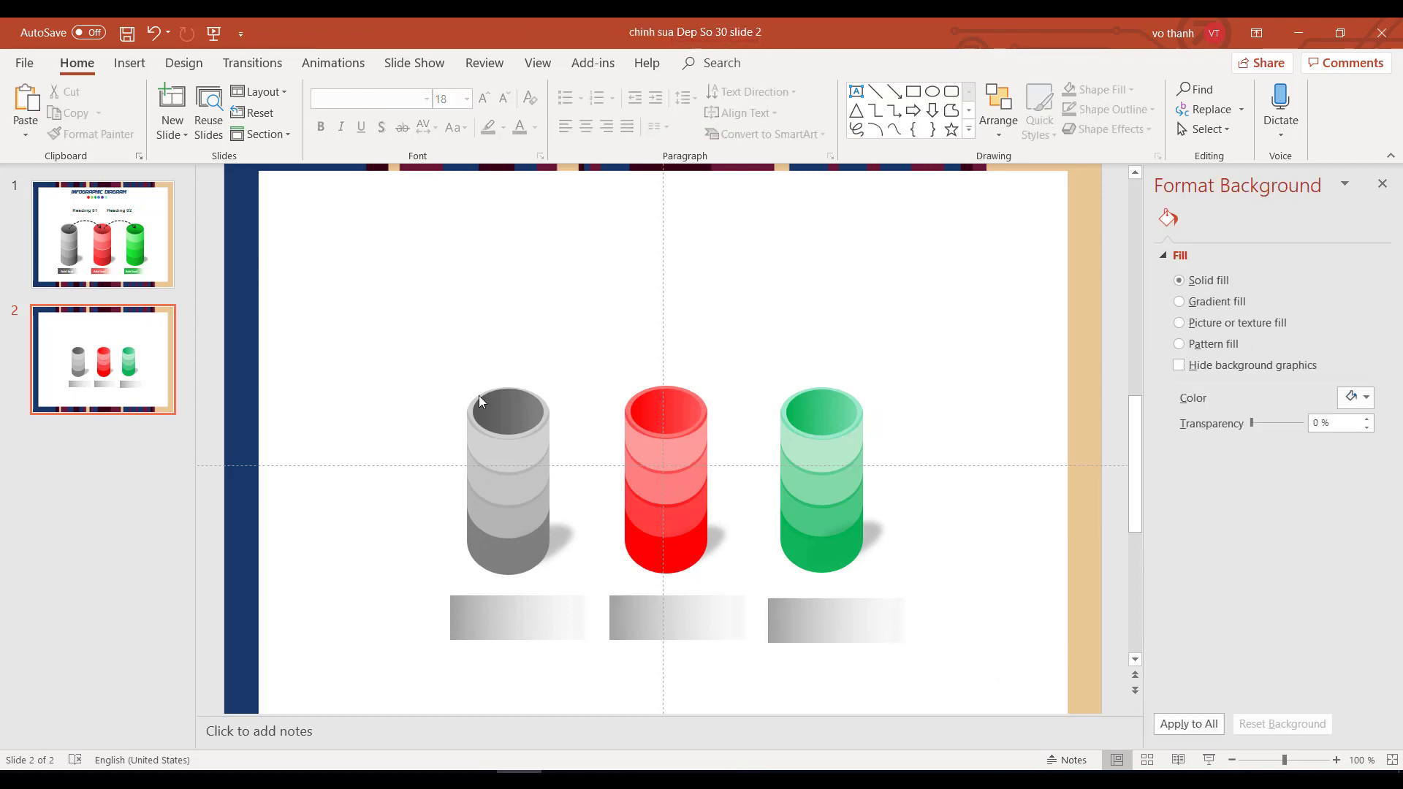
left_click_drag(395, 349, 618, 608)
left_click_drag(510, 459, 481, 452)
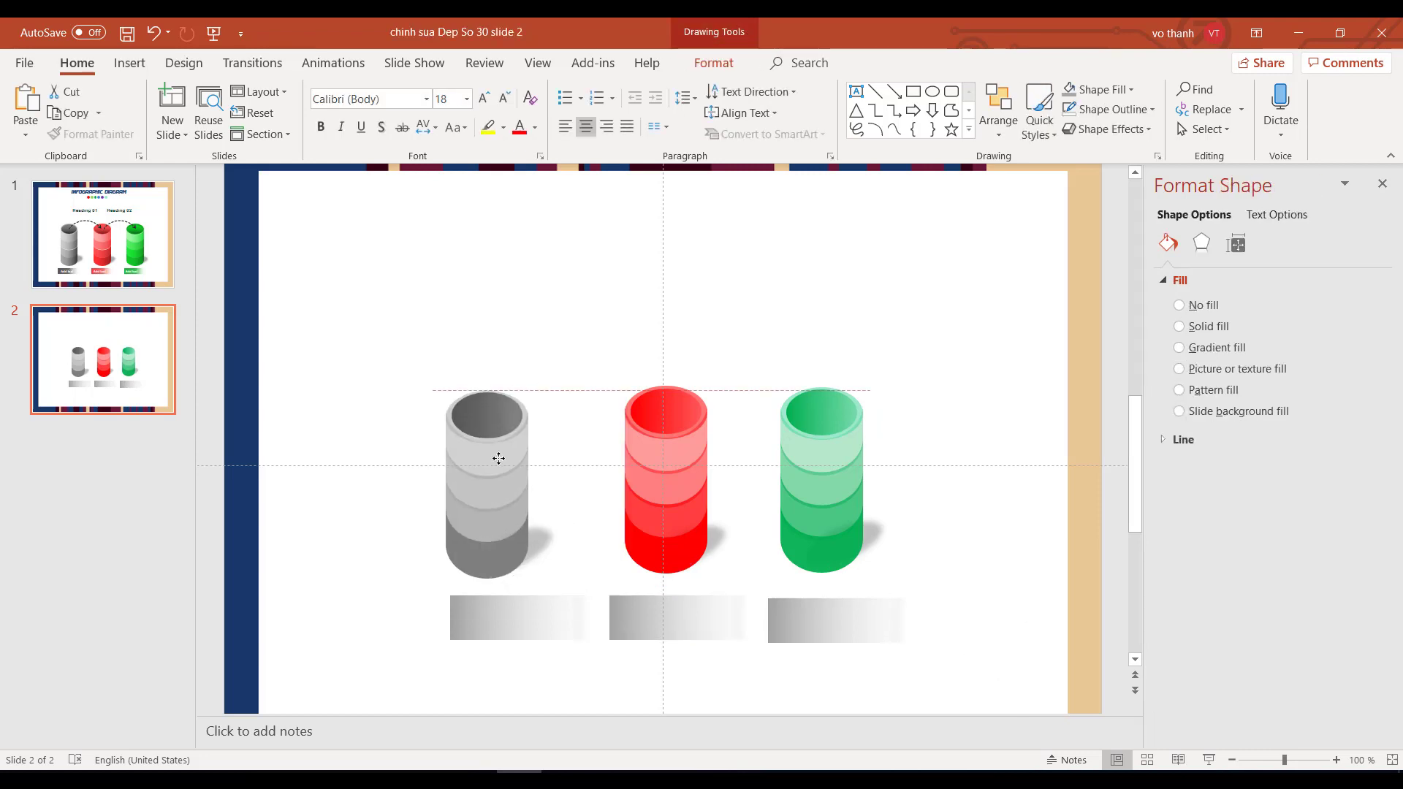
left_click(577, 439)
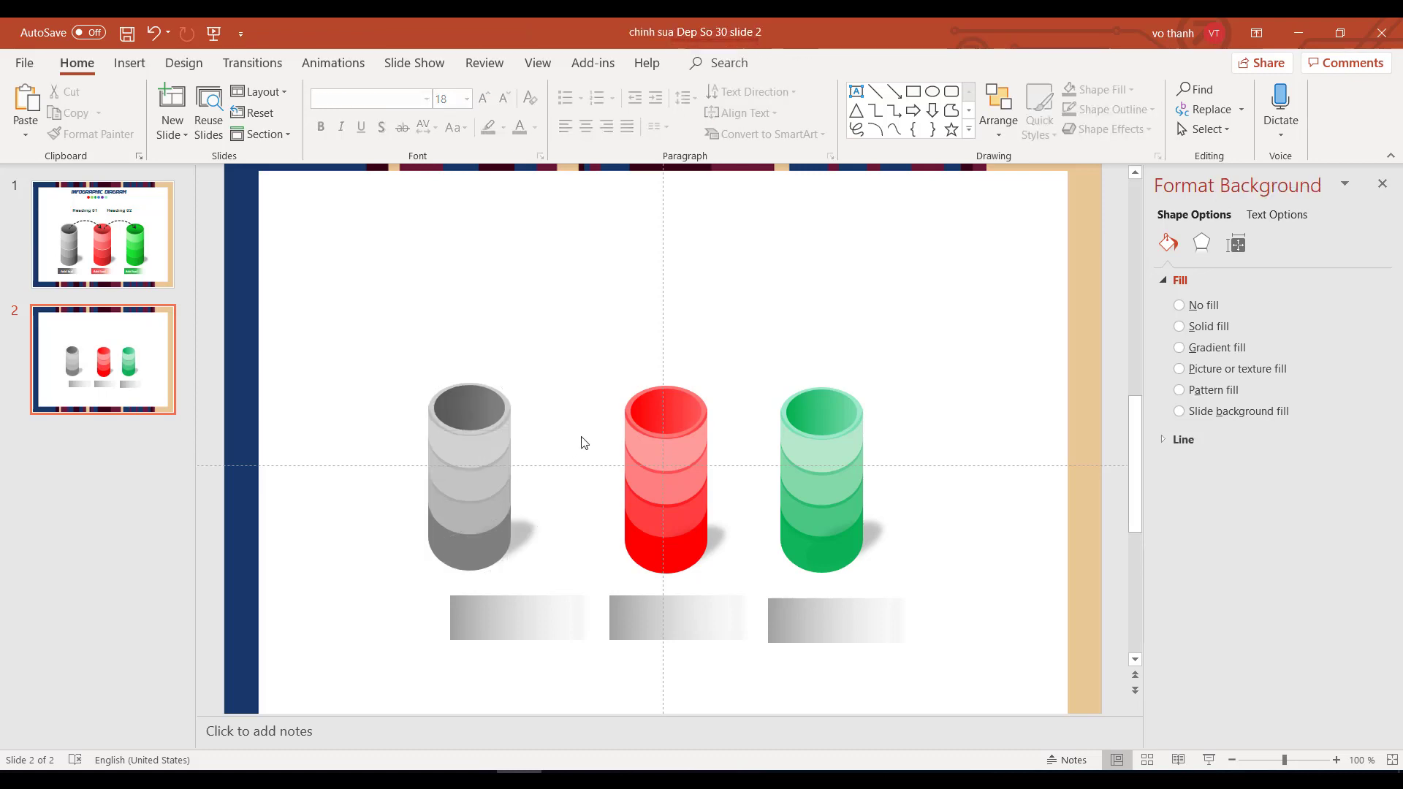
left_click_drag(560, 365, 718, 538)
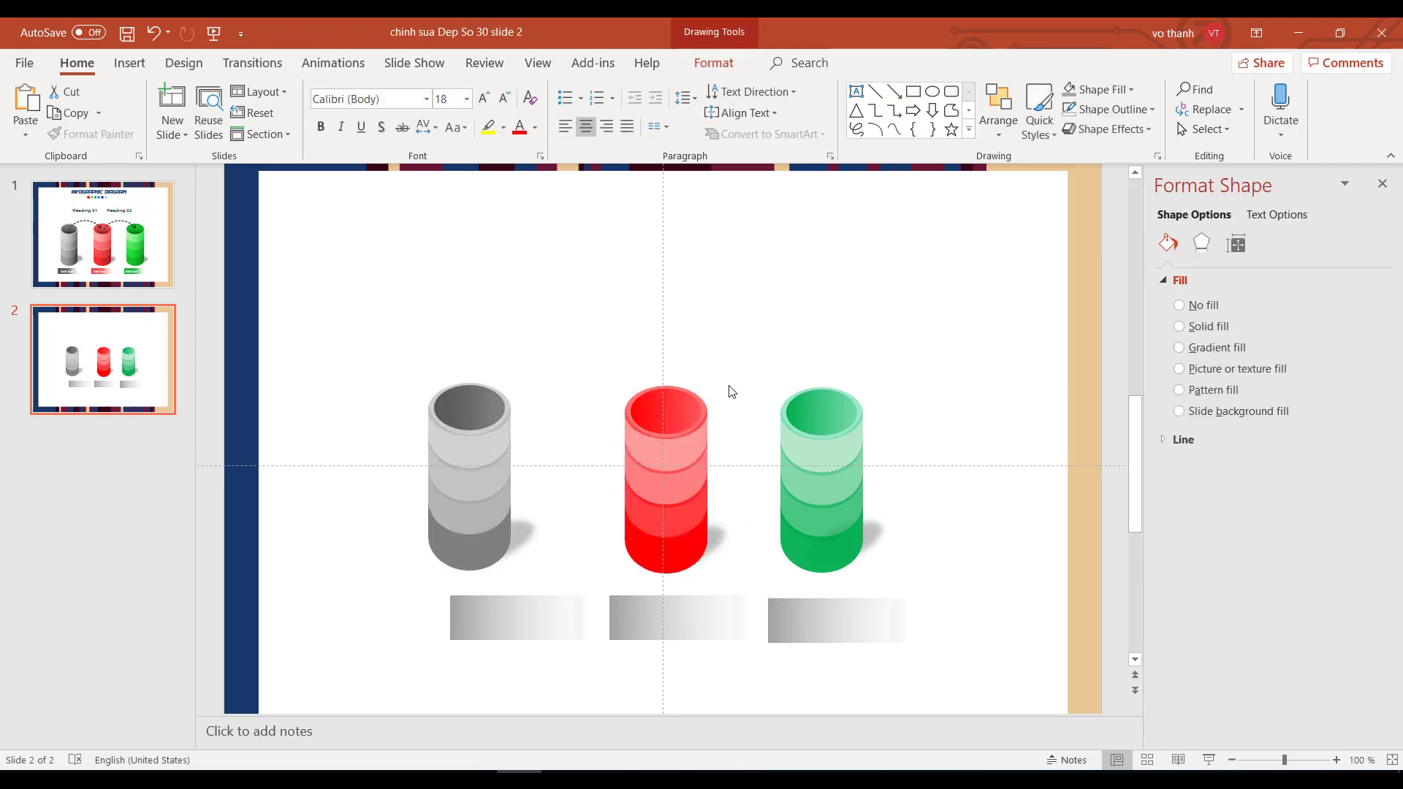
left_click_drag(738, 372, 986, 611)
left_click(874, 530)
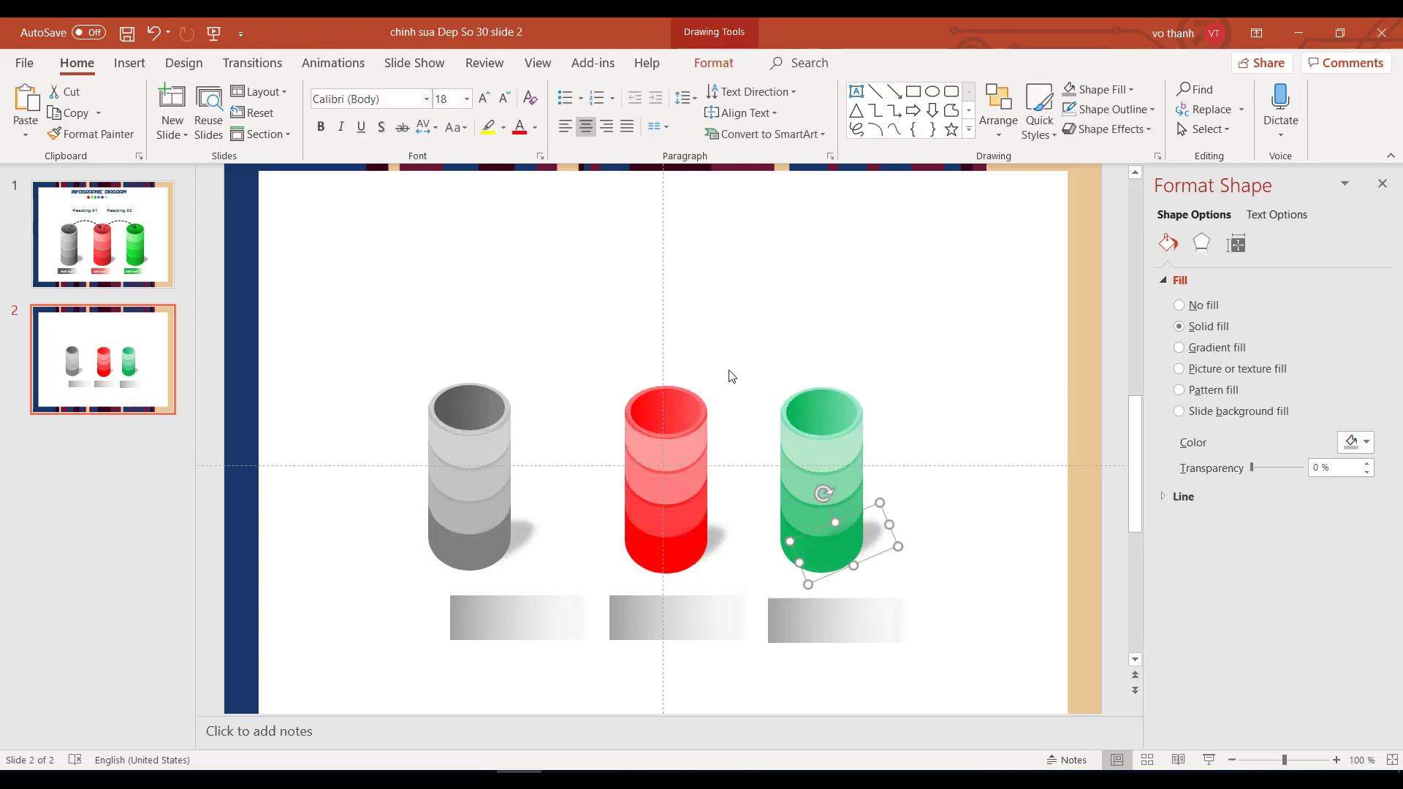
left_click_drag(730, 369, 914, 616)
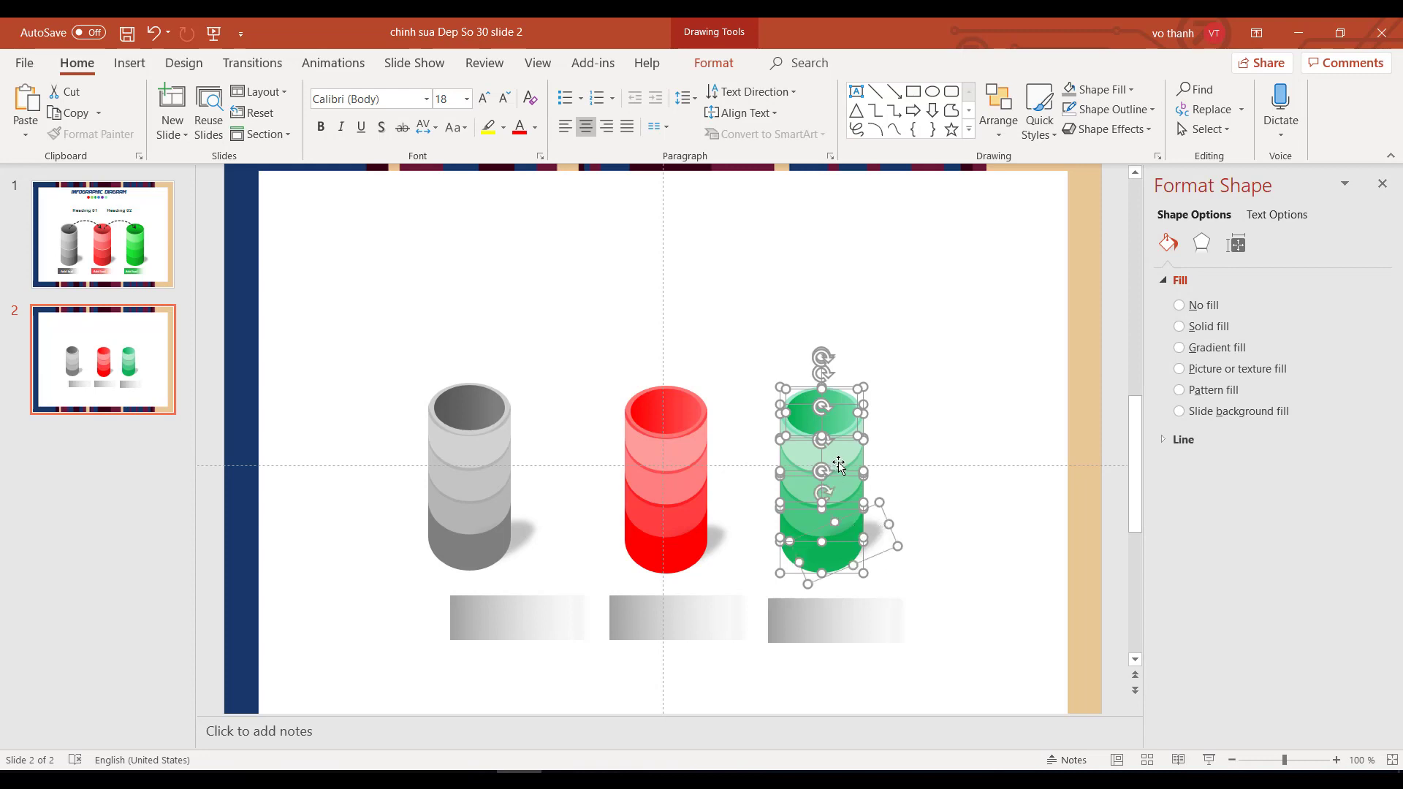
left_click_drag(838, 464, 887, 460)
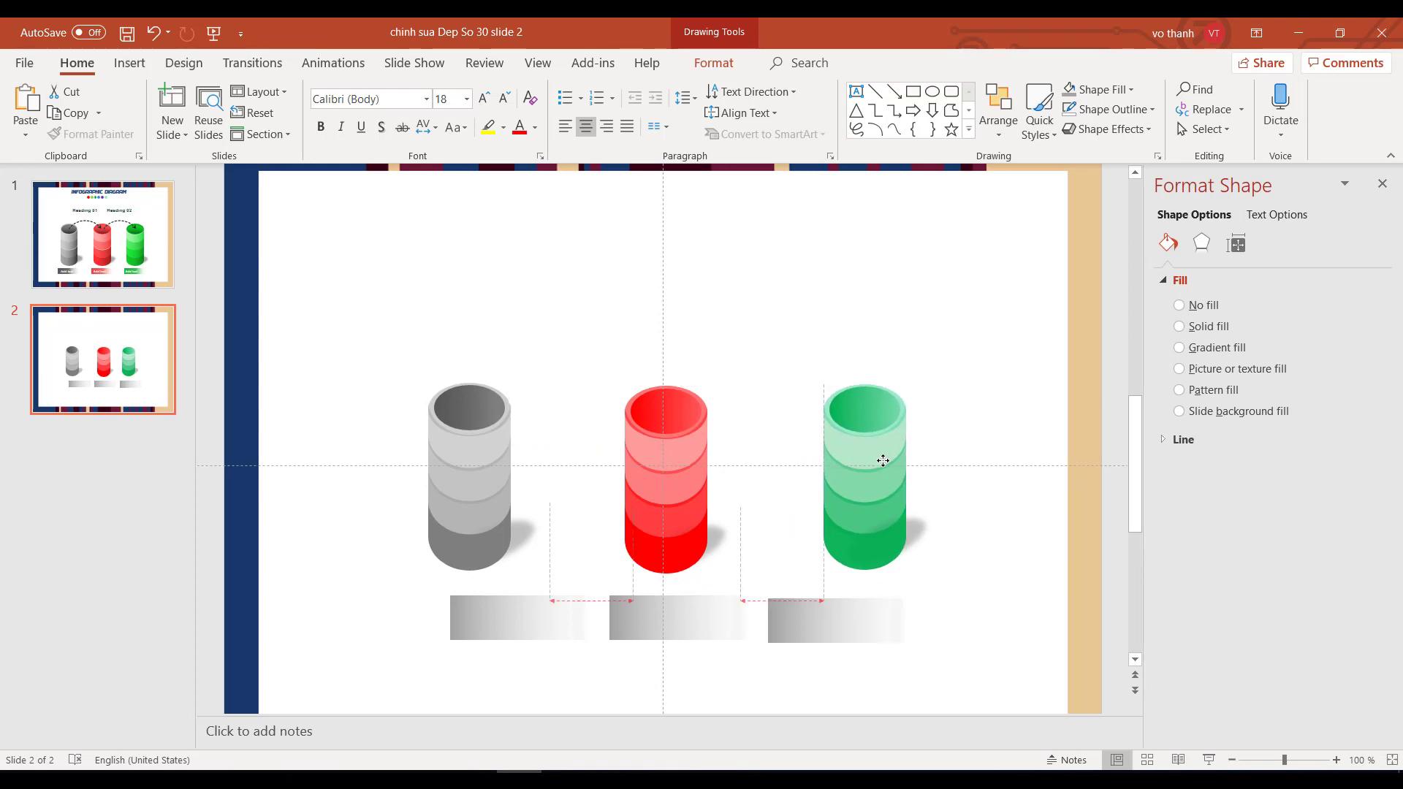
- Nudge the grey cylinder and line up each gradient bar under its cylinder
left_click(336, 422)
left_click_drag(323, 344, 614, 601)
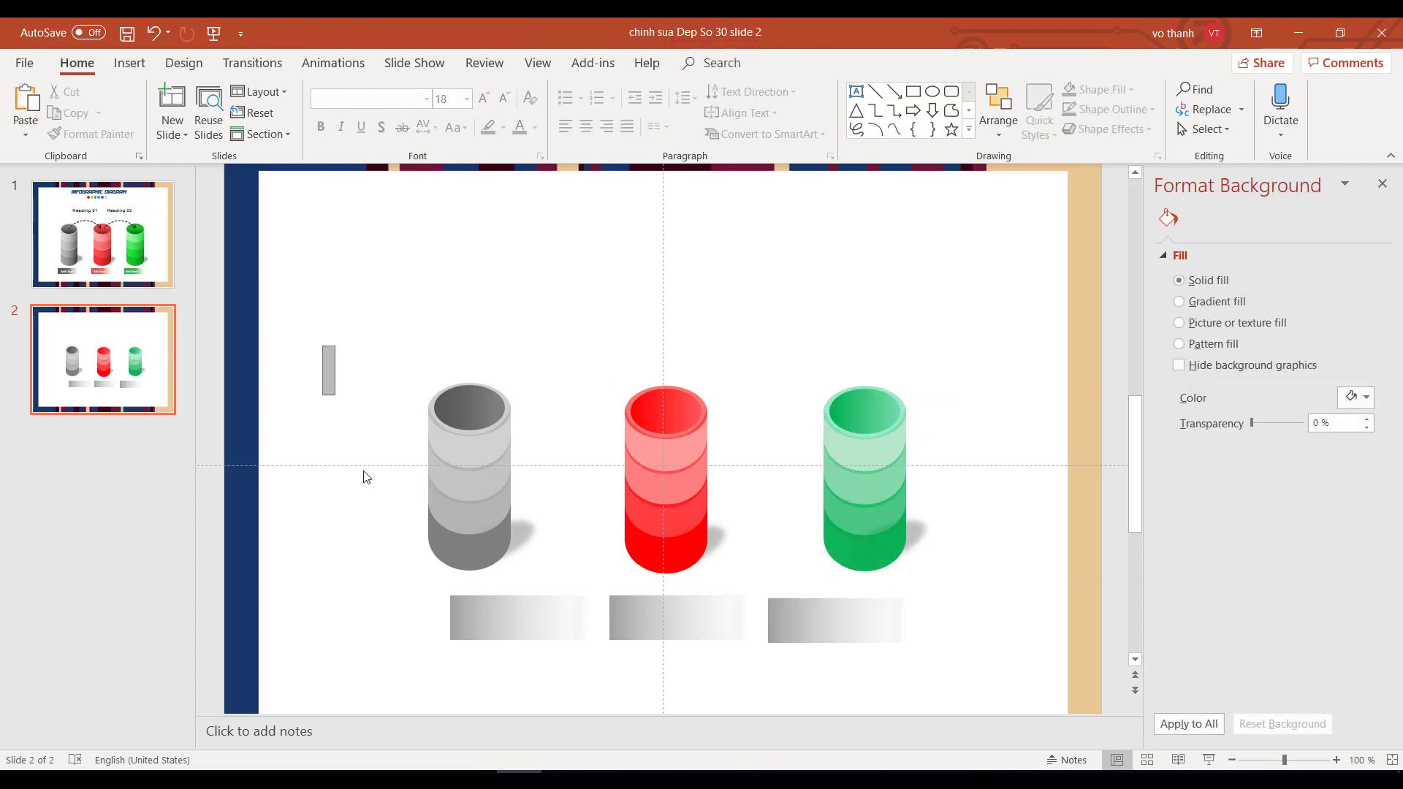
left_click_drag(484, 460, 482, 464)
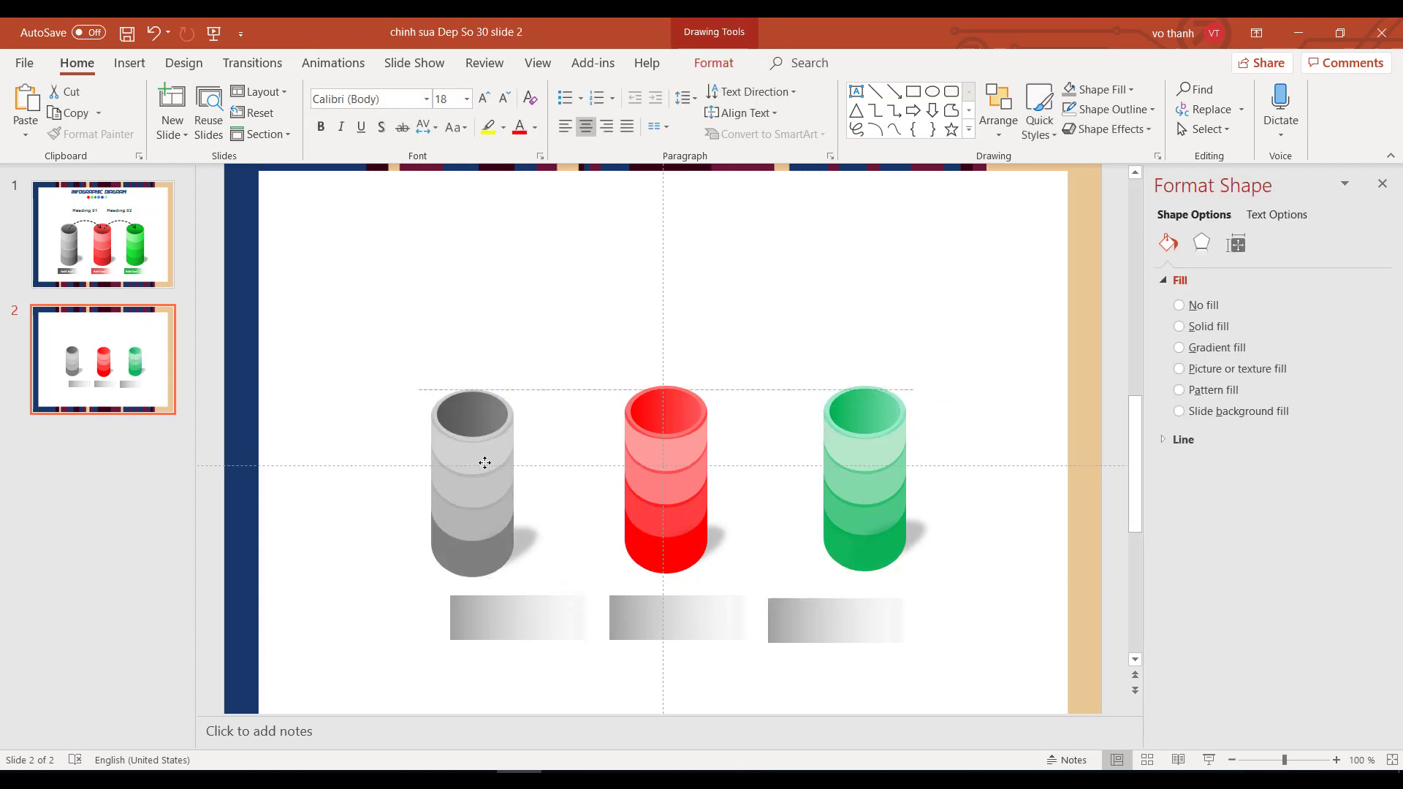
left_click(691, 665)
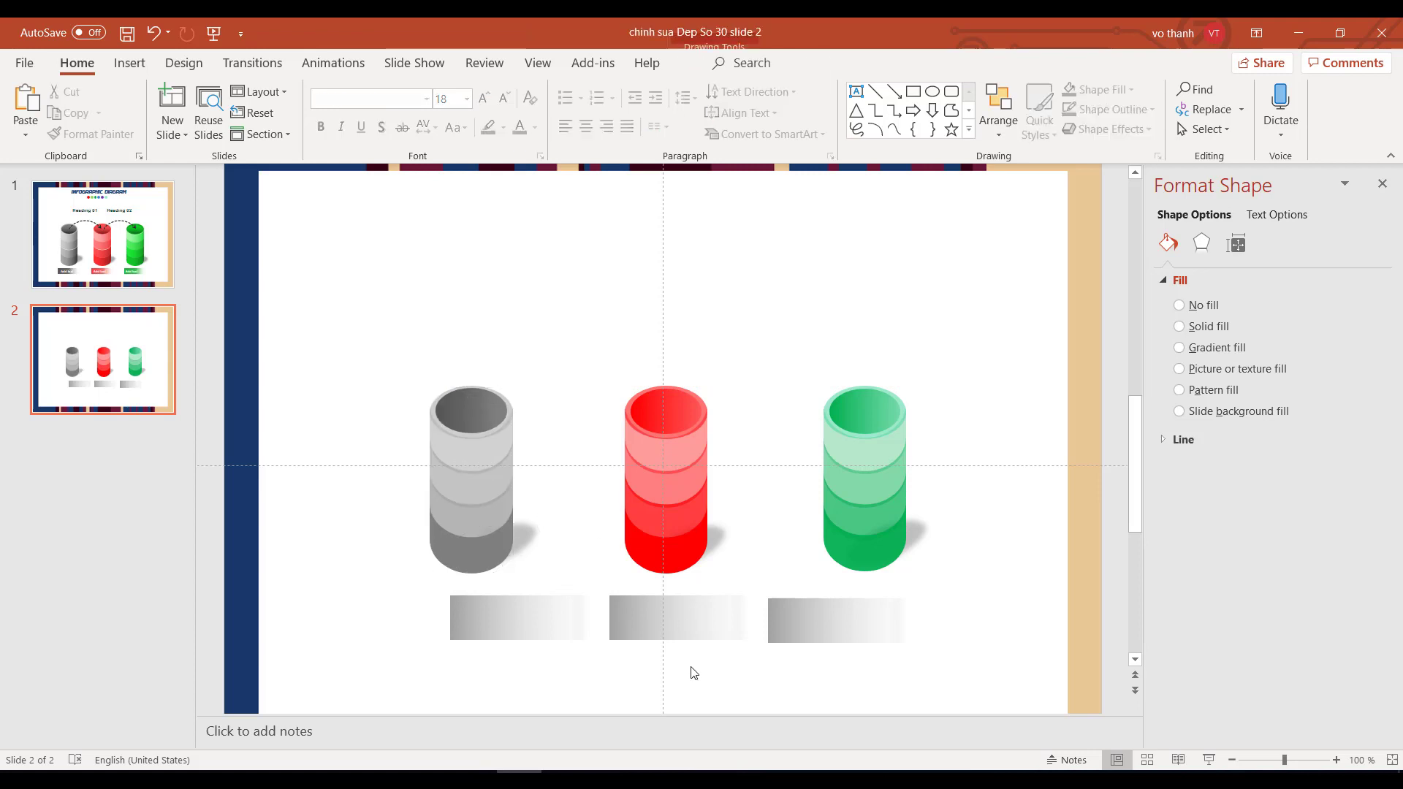
left_click(511, 618)
left_click_drag(512, 615, 470, 610)
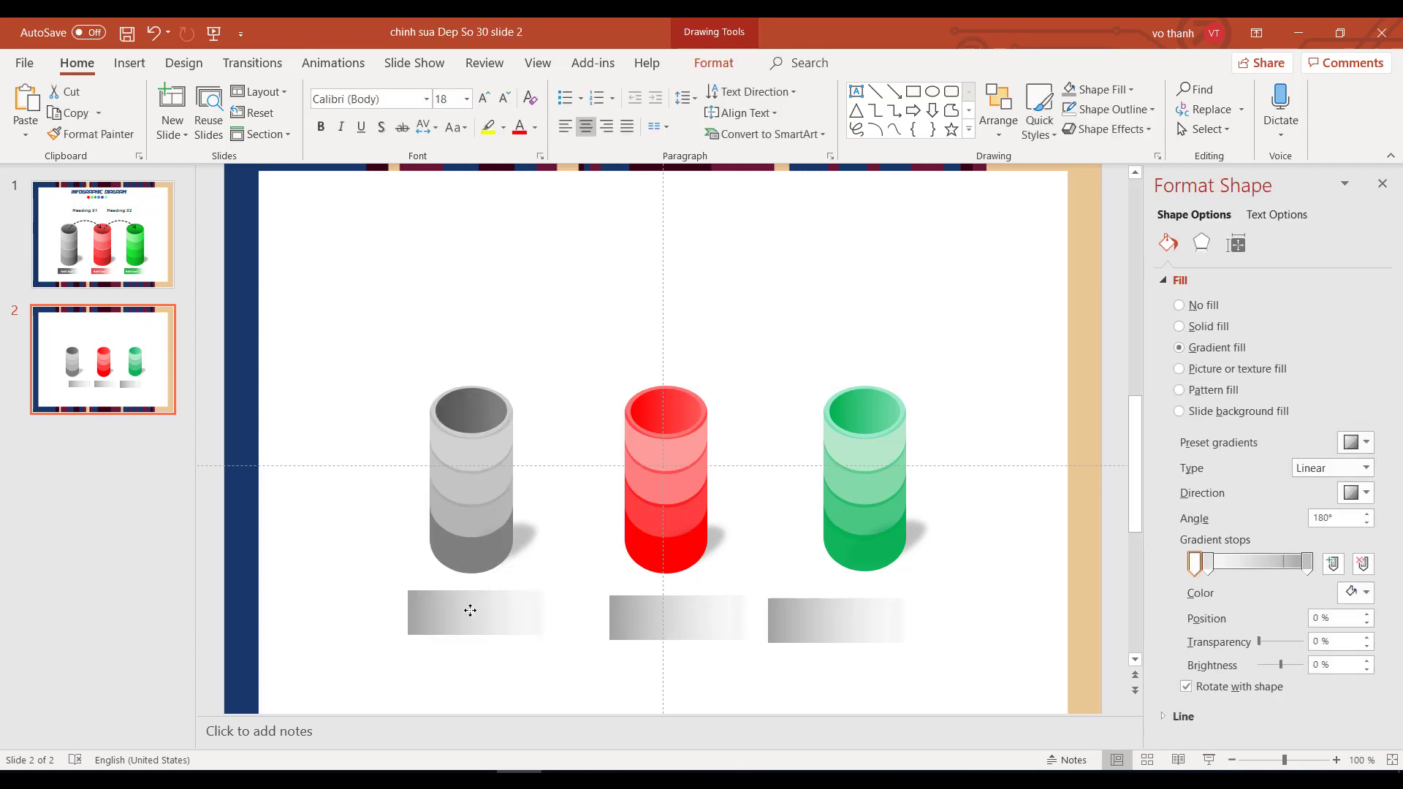
left_click(659, 618)
left_click_drag(644, 606, 629, 609)
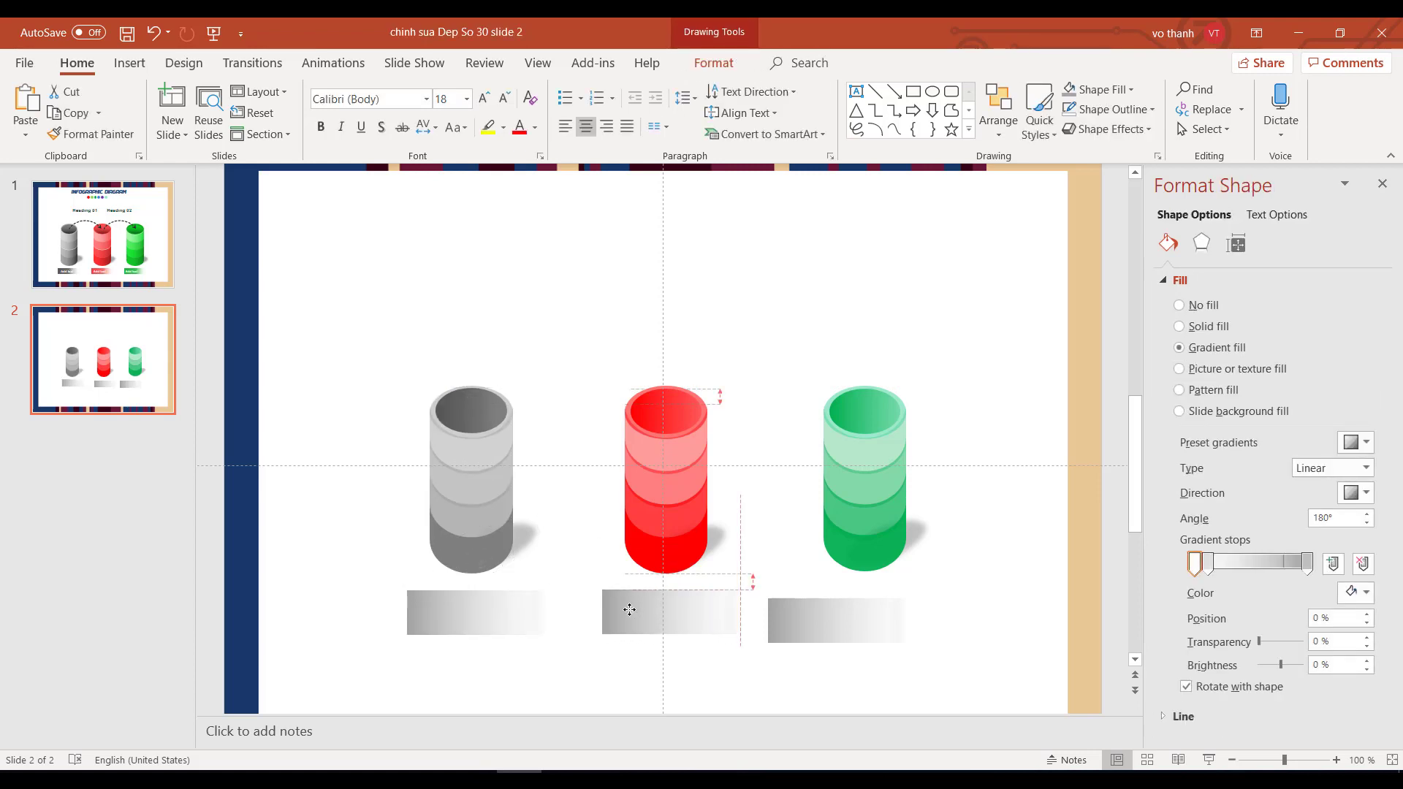
left_click_drag(820, 612, 851, 601)
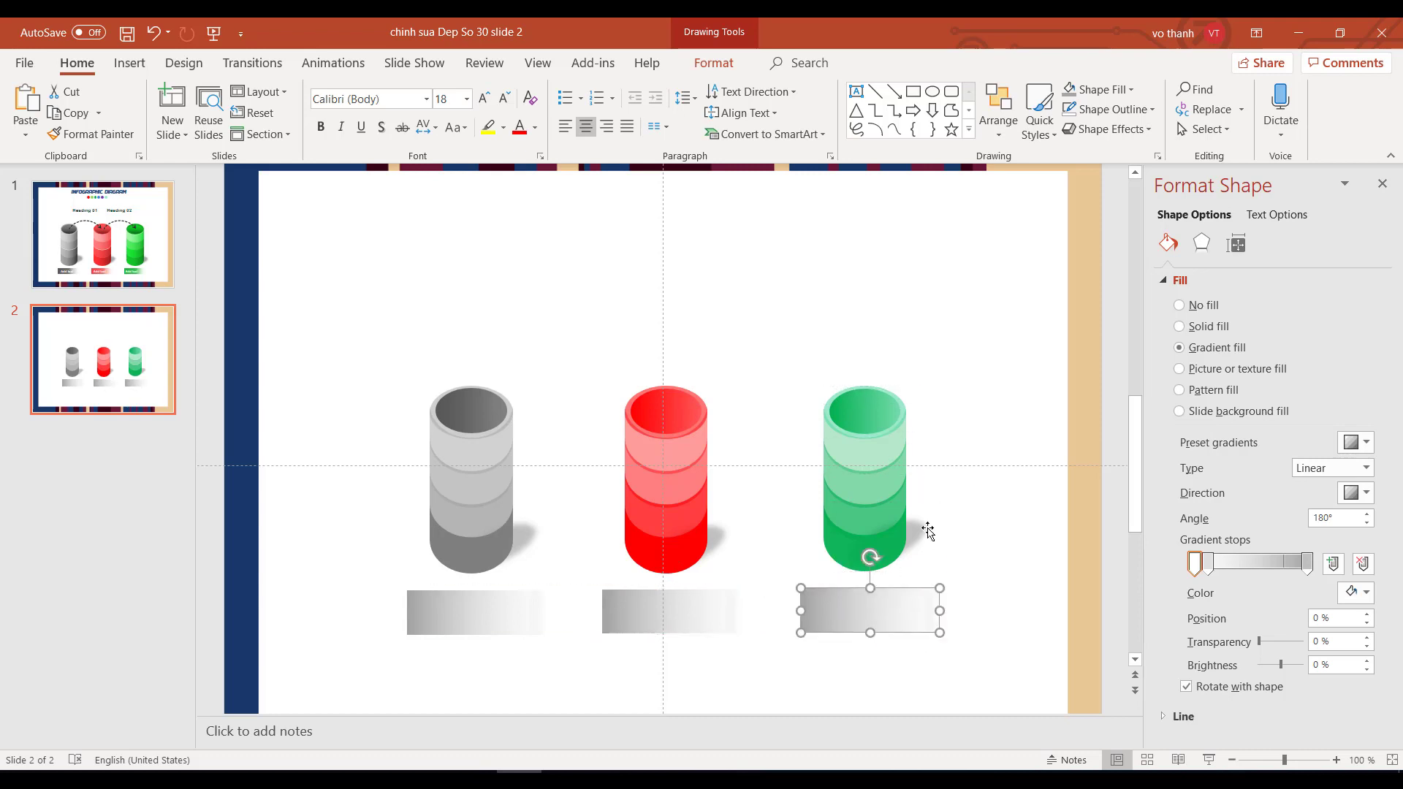
left_click(918, 528)
left_click(1016, 522)
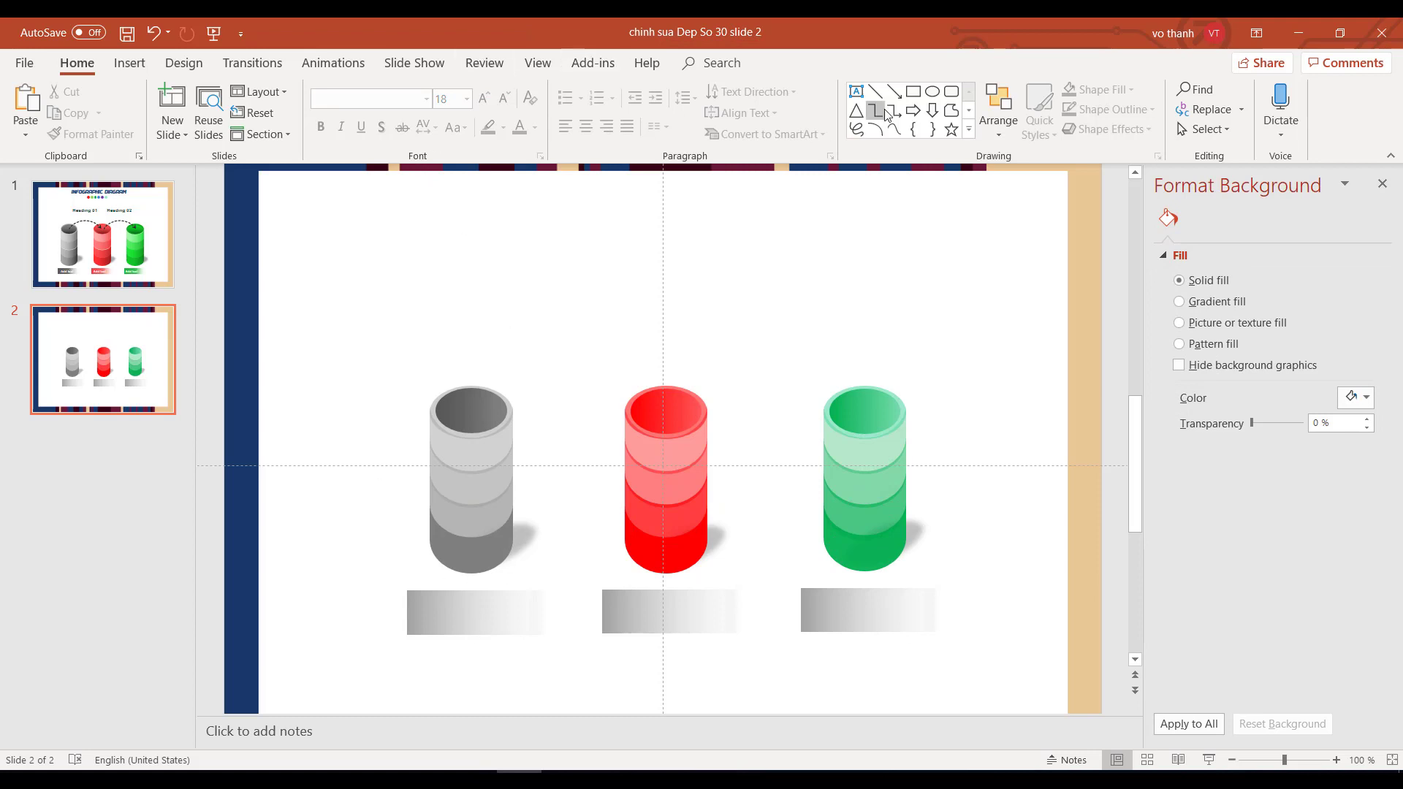
- Draw a rectangle on the slide, then undo it
left_click(857, 93)
left_click(913, 92)
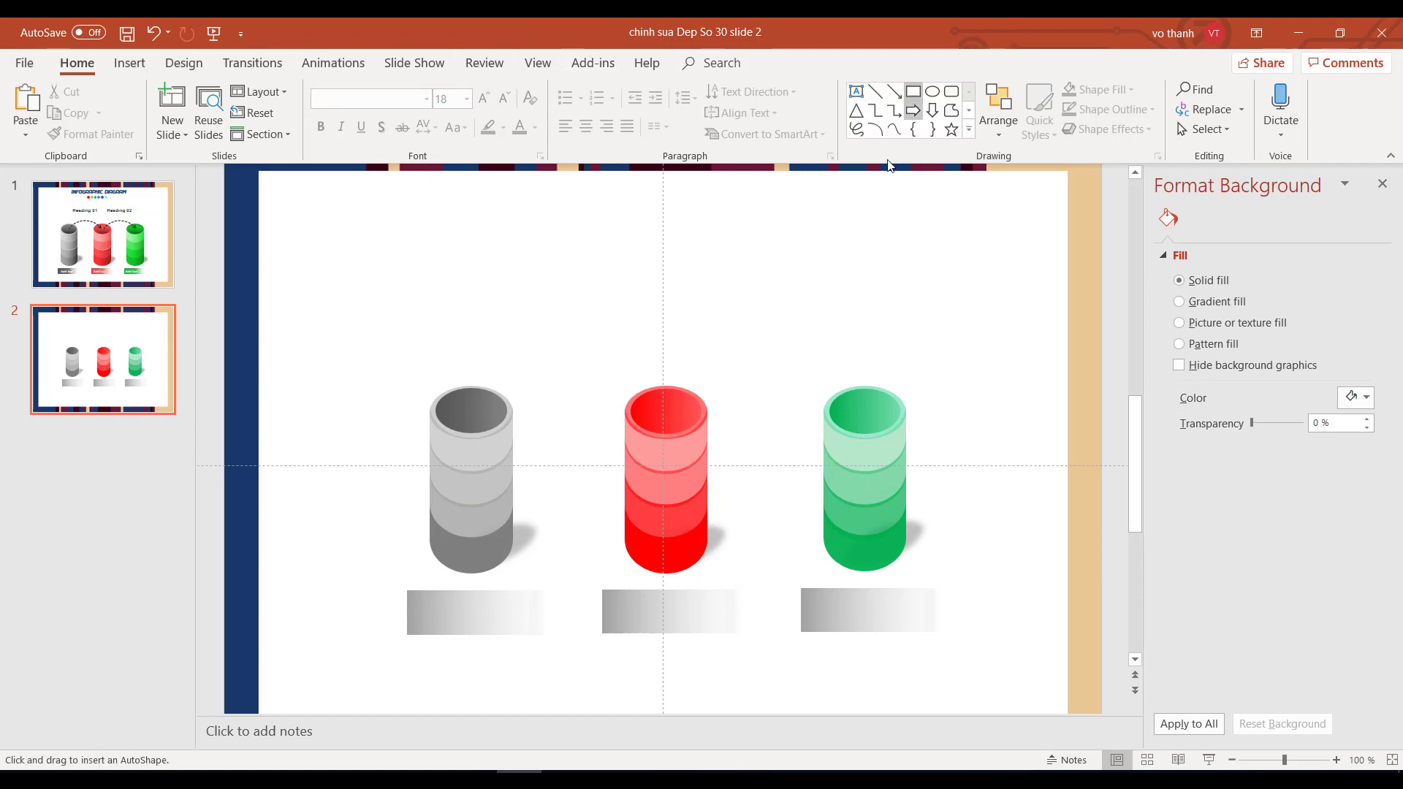
left_click_drag(633, 619, 720, 712)
key("ctrl+z")
- Recolor the middle bar's gradient stops red so it fades from white to red
left_click(649, 610)
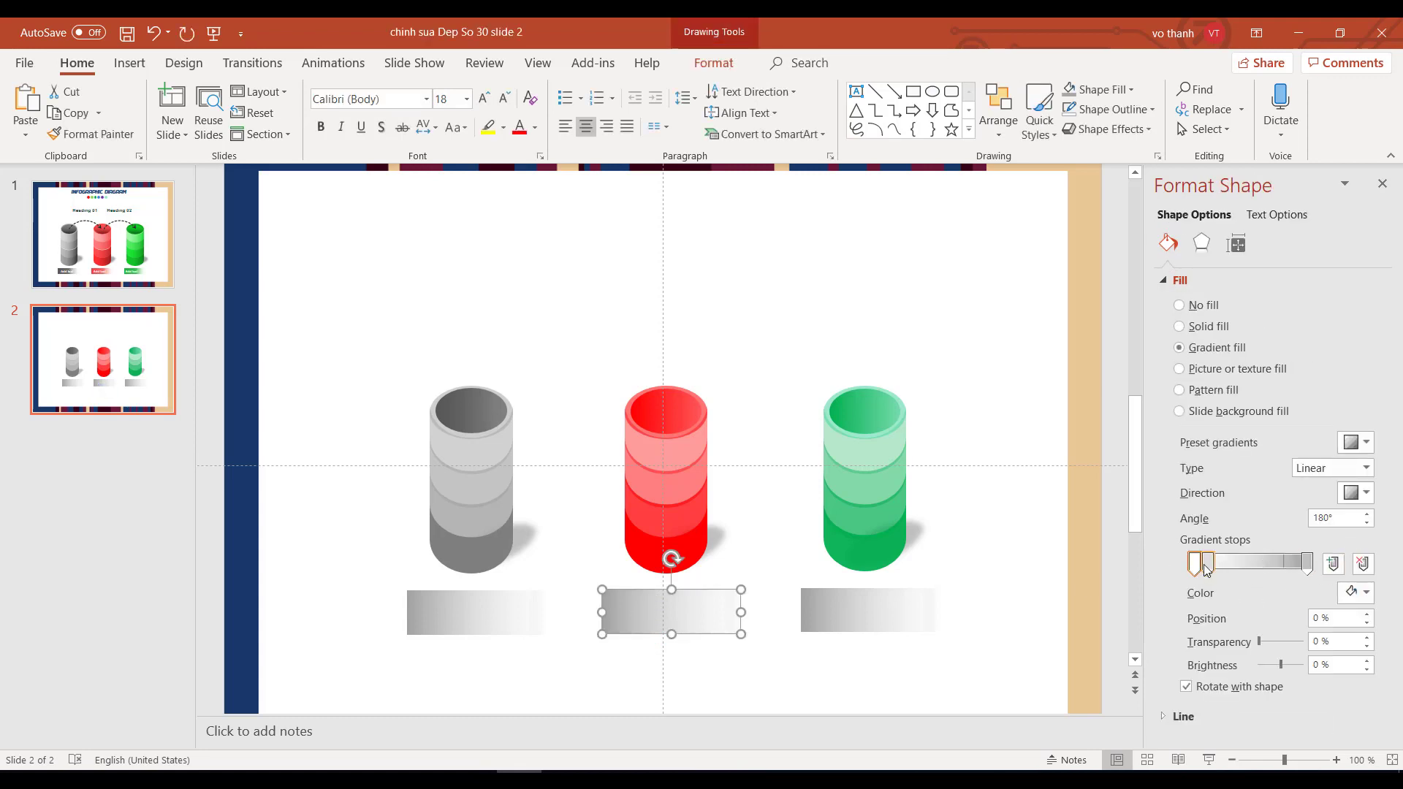
left_click(1205, 564)
left_click(1360, 594)
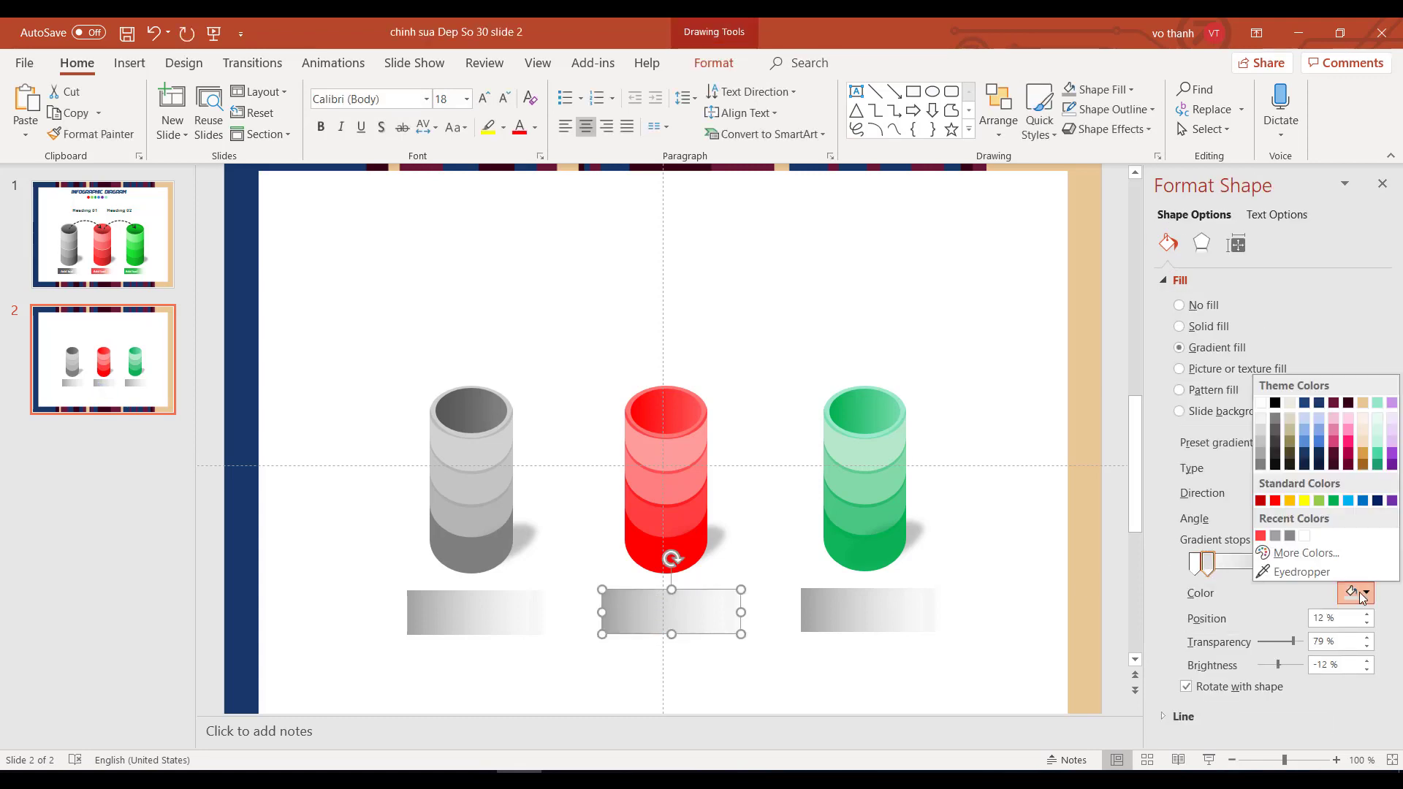
left_click(1275, 500)
left_click(1308, 564)
left_click(1361, 593)
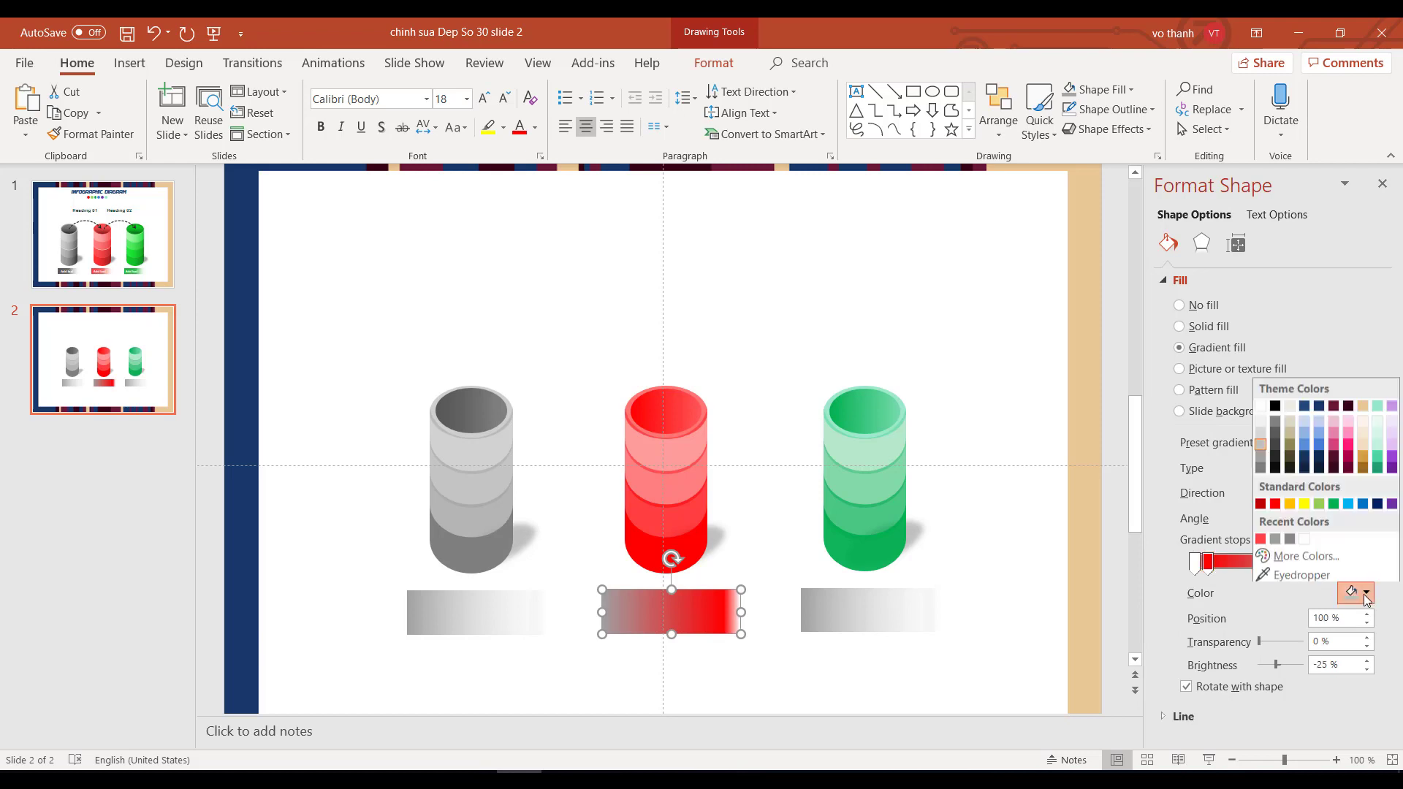
left_click(1276, 501)
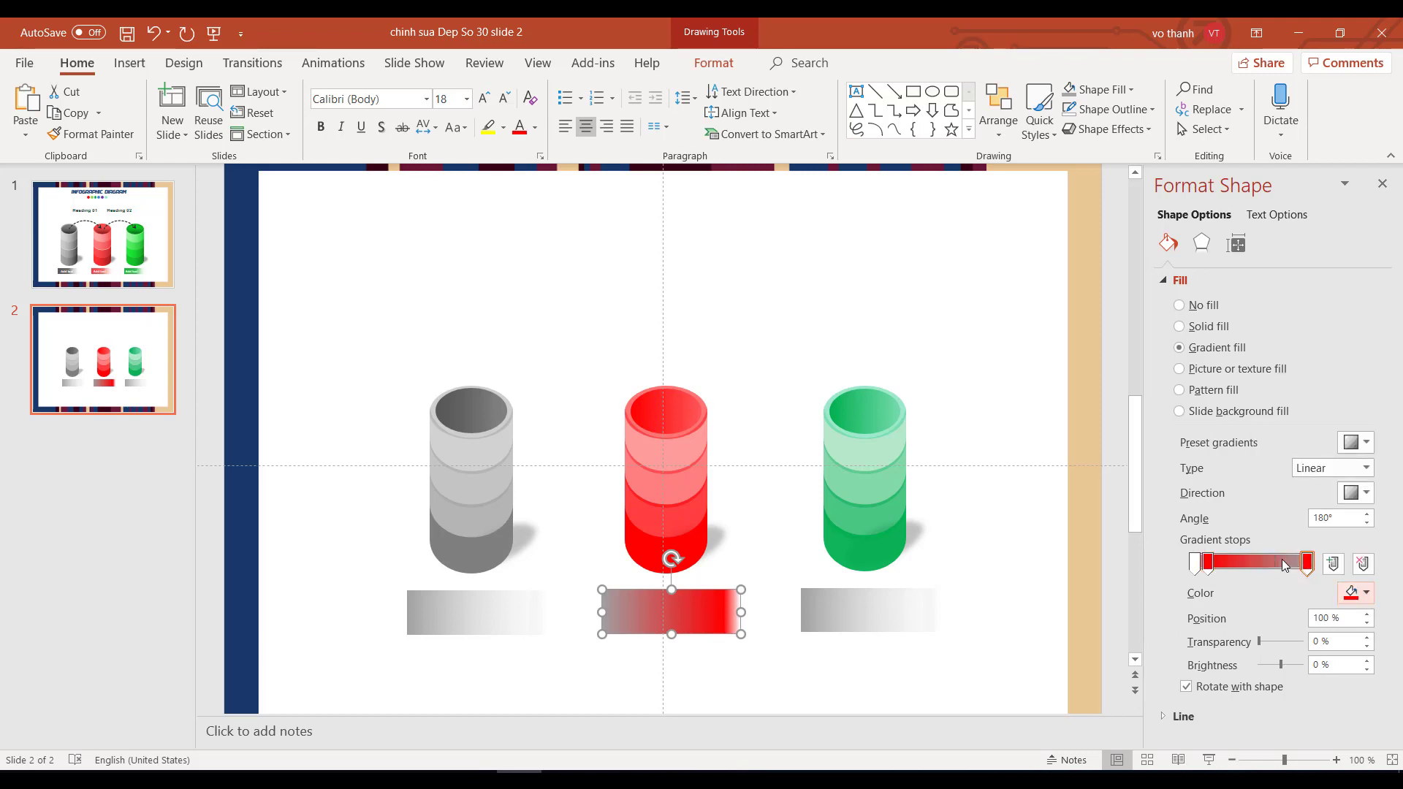
left_click_drag(1207, 564, 1308, 575)
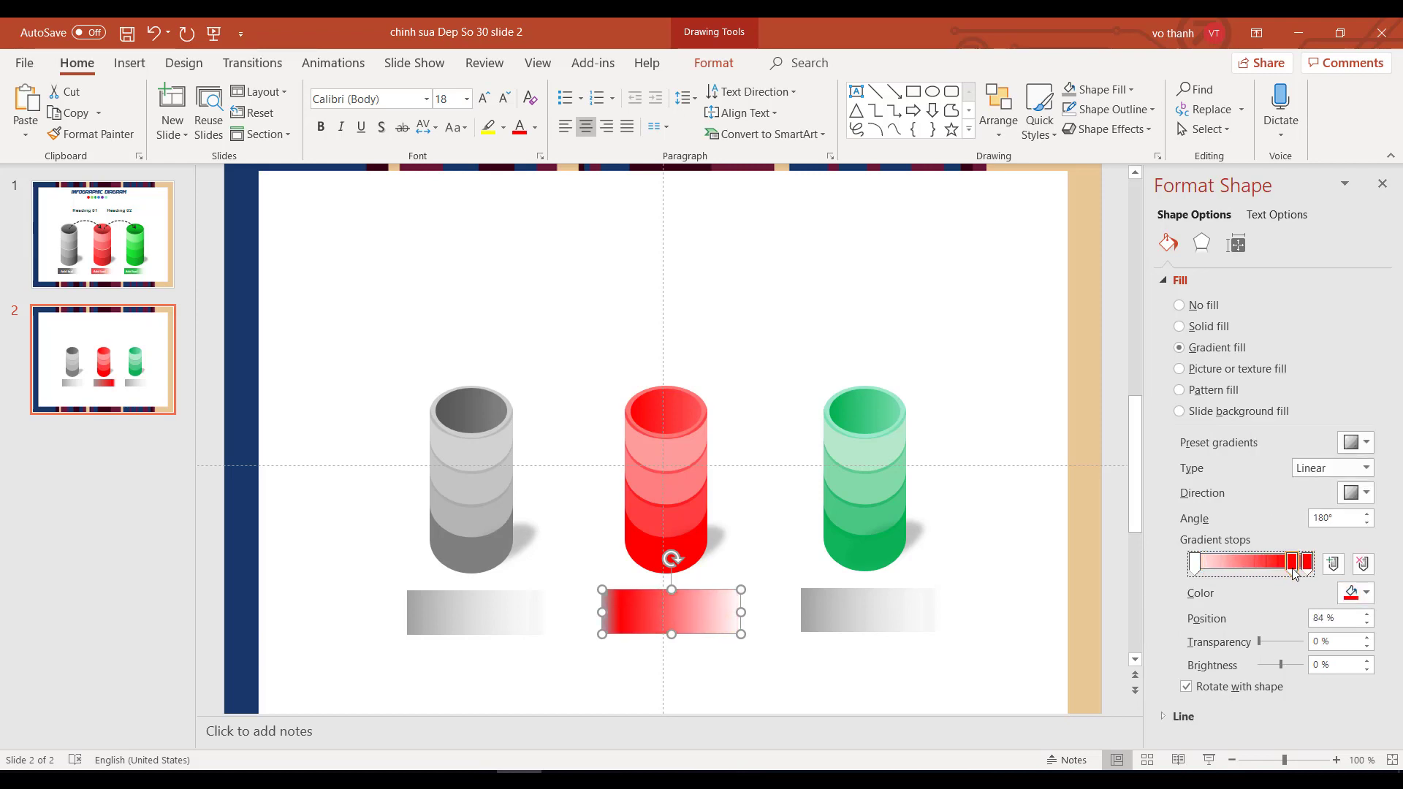
- Give the green bar a white-to-green fade with stops at 6% and 90%, then draw a text box
left_click(836, 618)
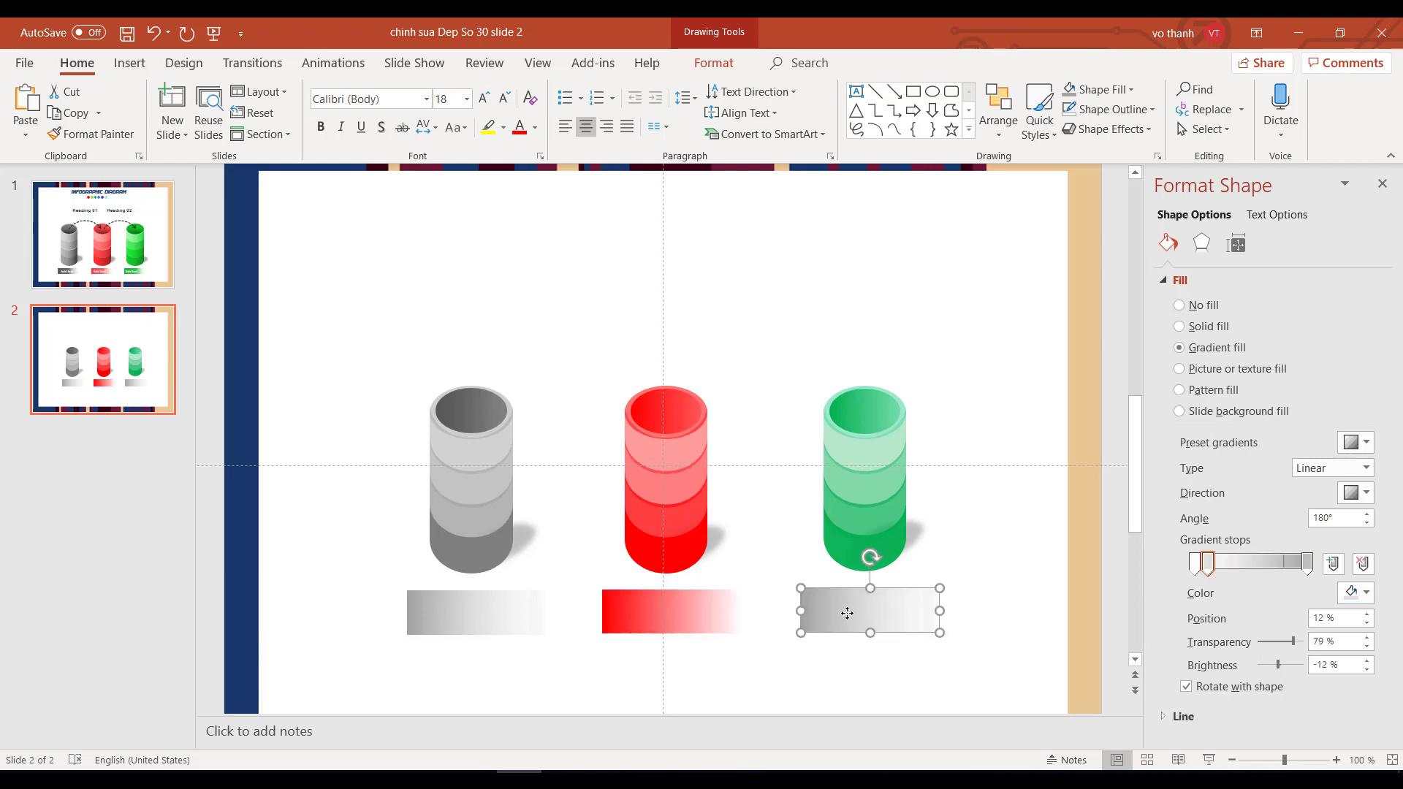
left_click(1351, 589)
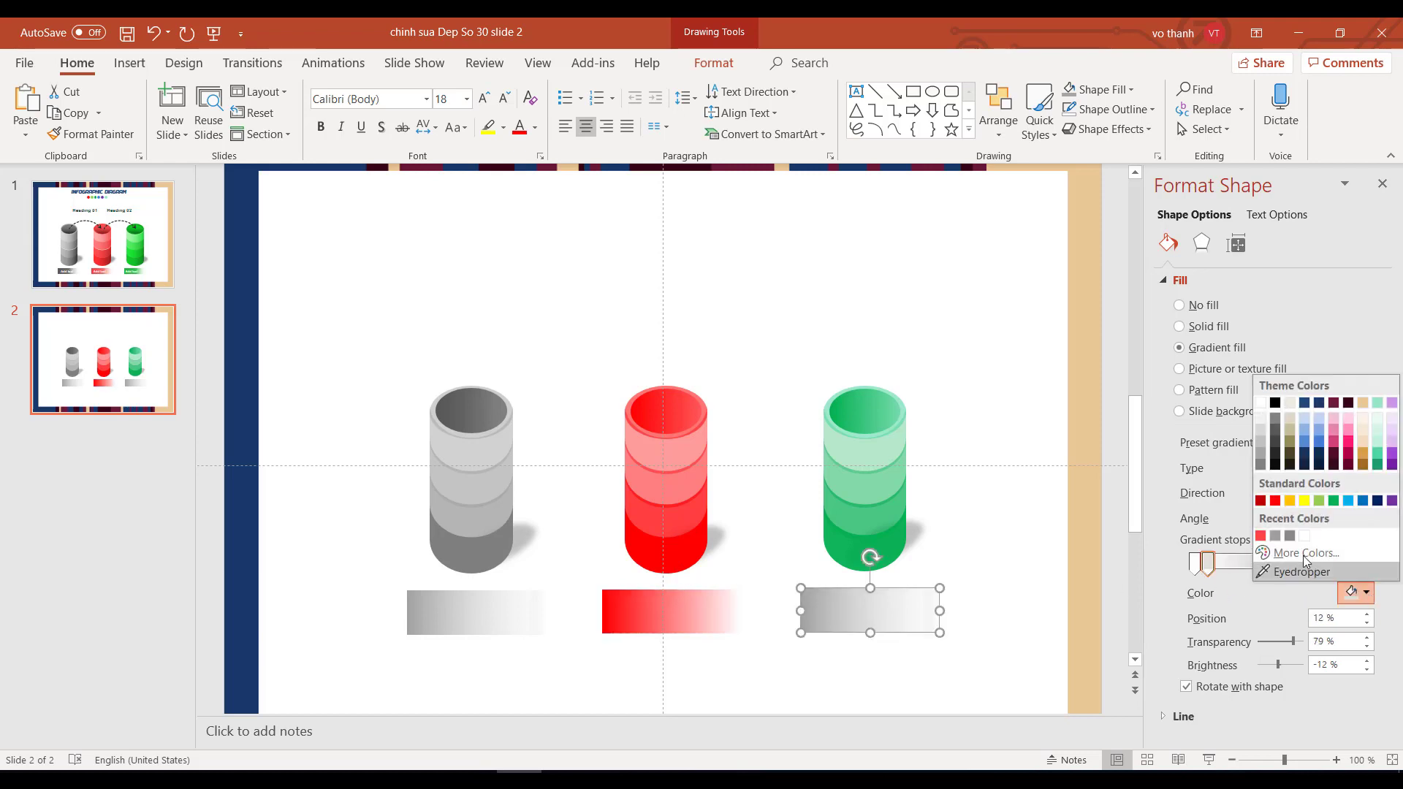
left_click(1321, 507)
left_click_drag(1209, 563, 1308, 575)
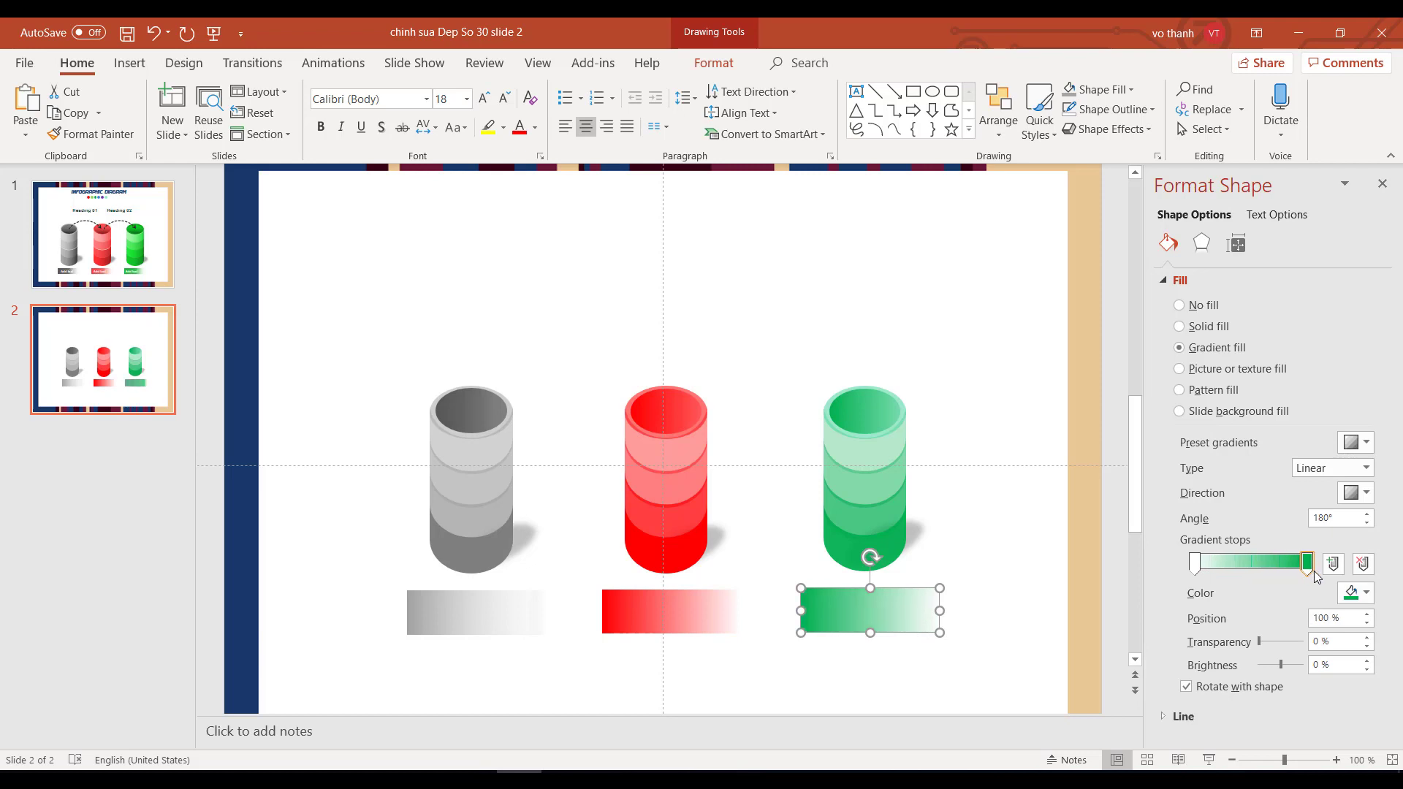
left_click_drag(1196, 567, 1204, 575)
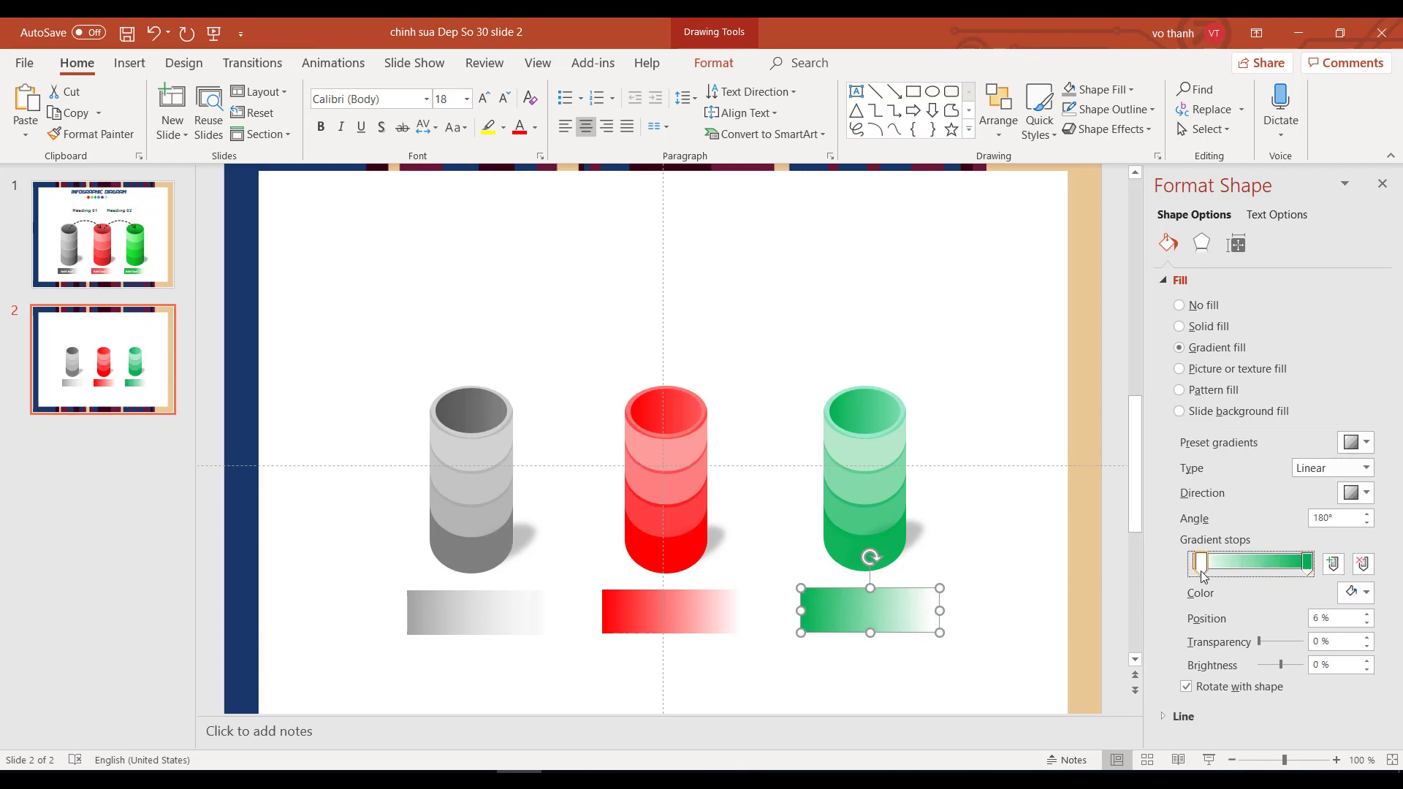
left_click_drag(1300, 562, 1302, 570)
left_click(861, 90)
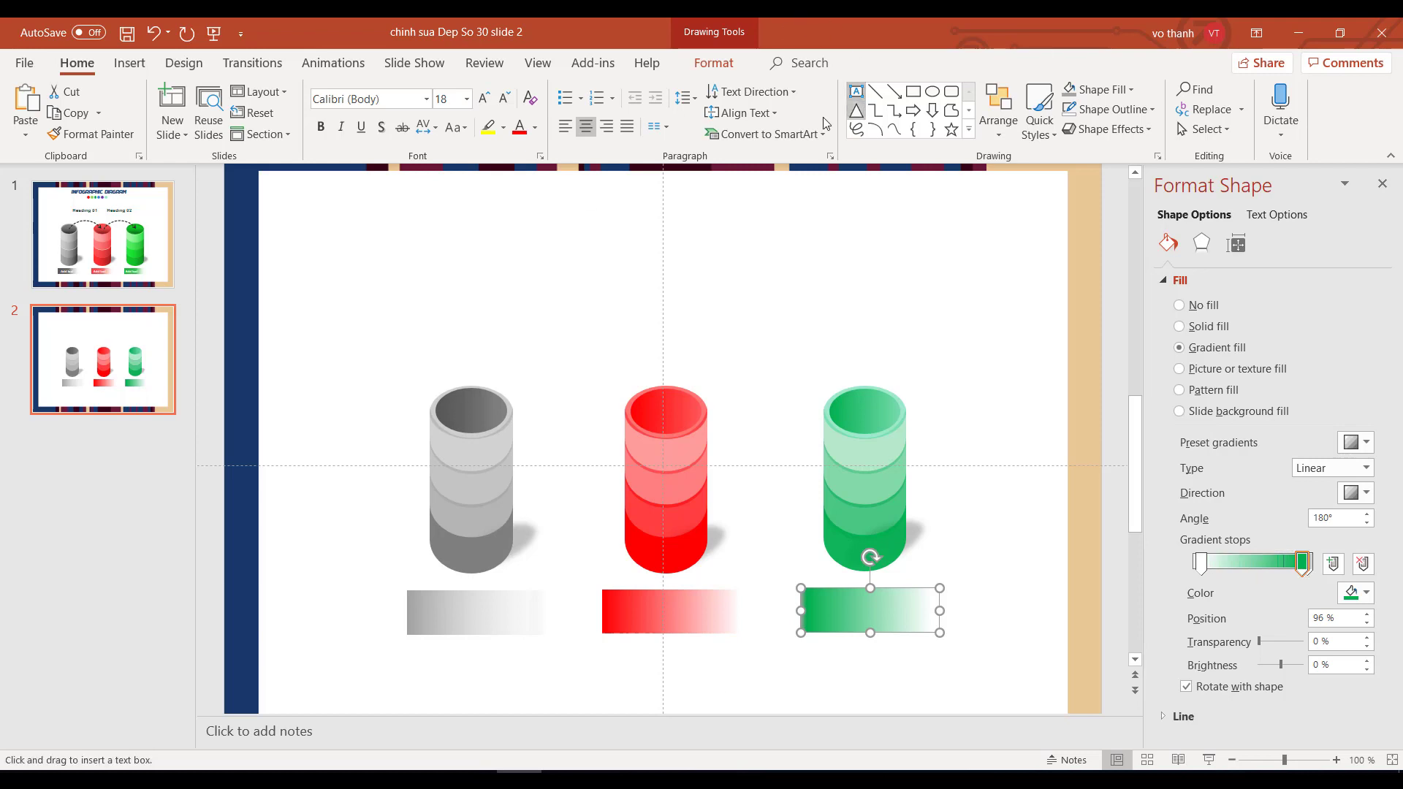
left_click_drag(456, 203, 595, 246)
- Type 'Add text' in the new text box and set its font to Tw Cen MT
type("add")
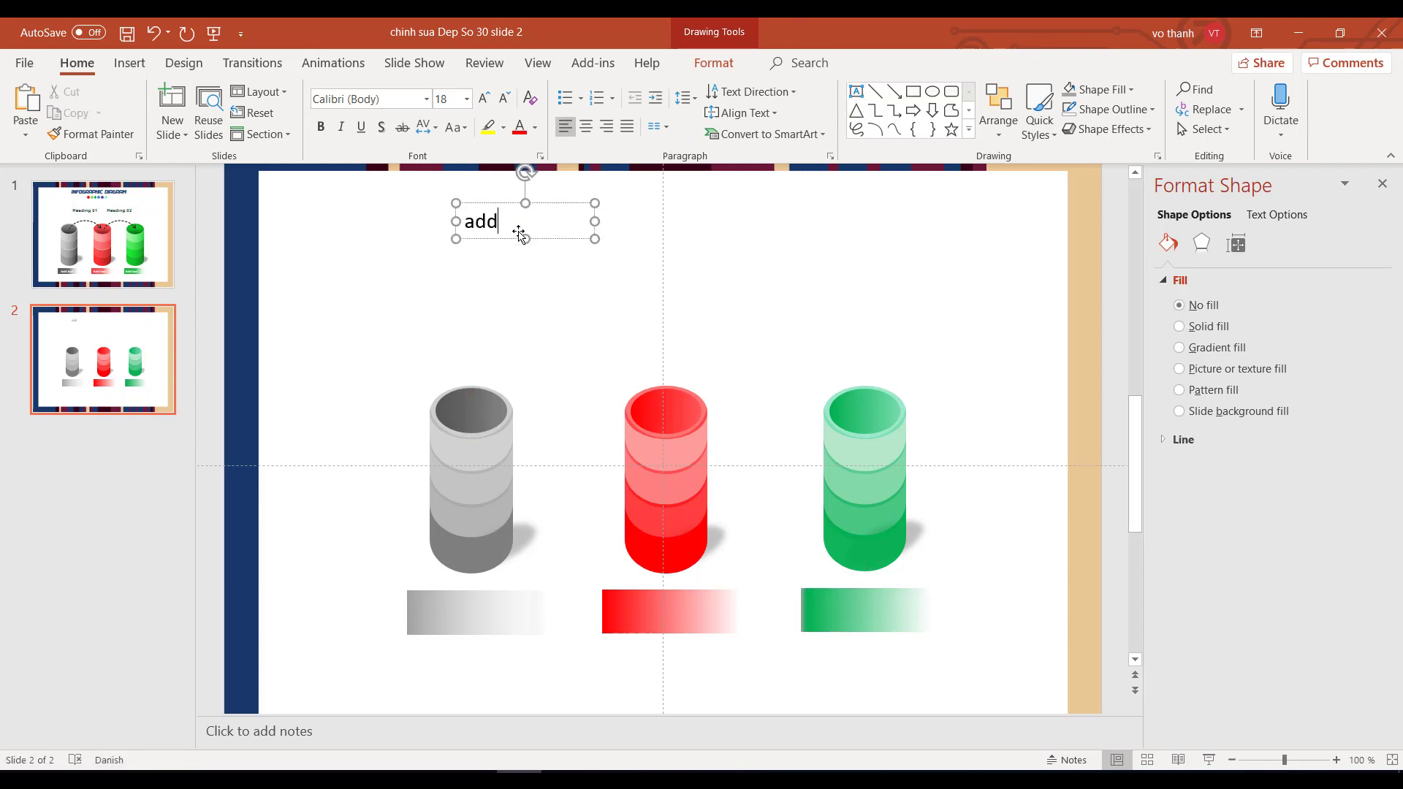
type("Add text")
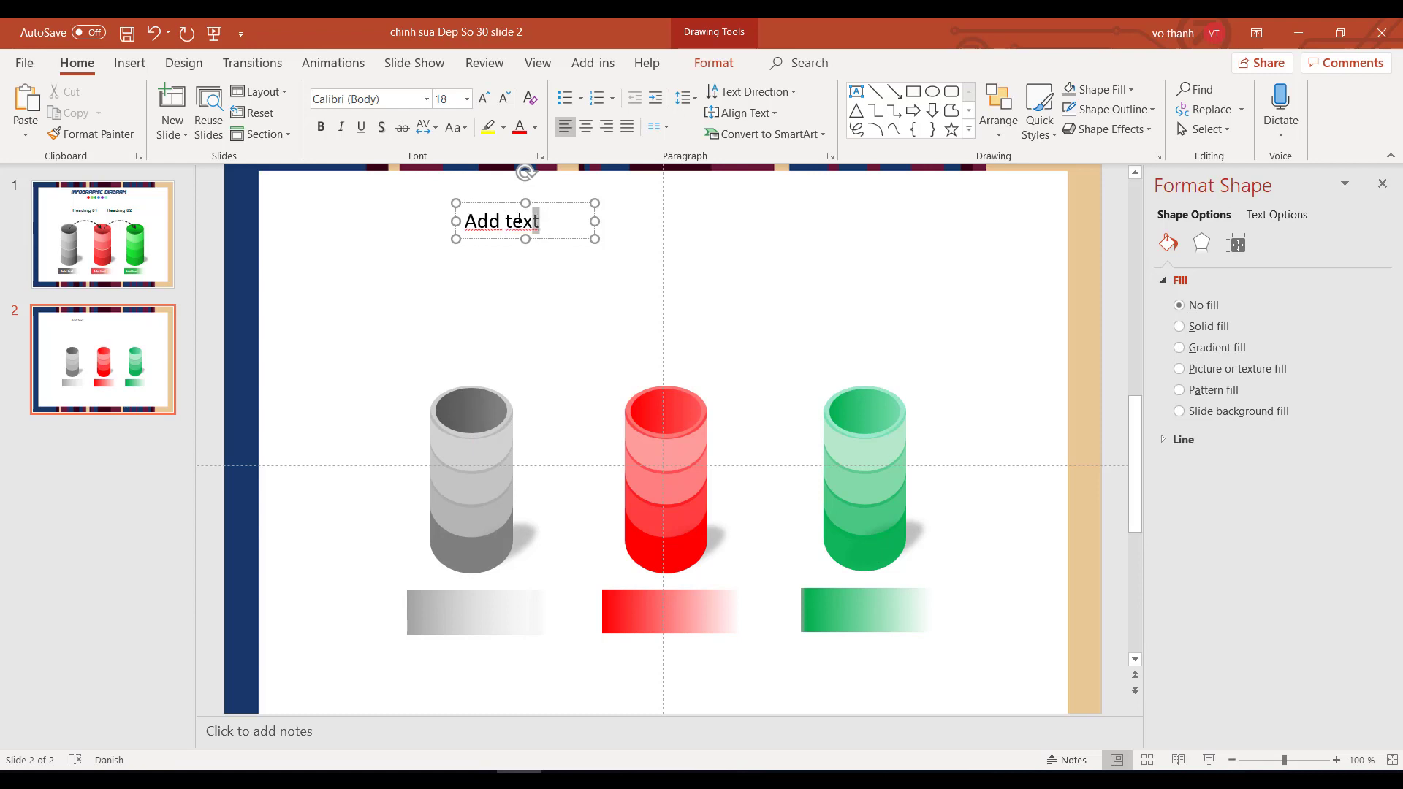
left_click_drag(548, 220, 463, 220)
left_click(382, 102)
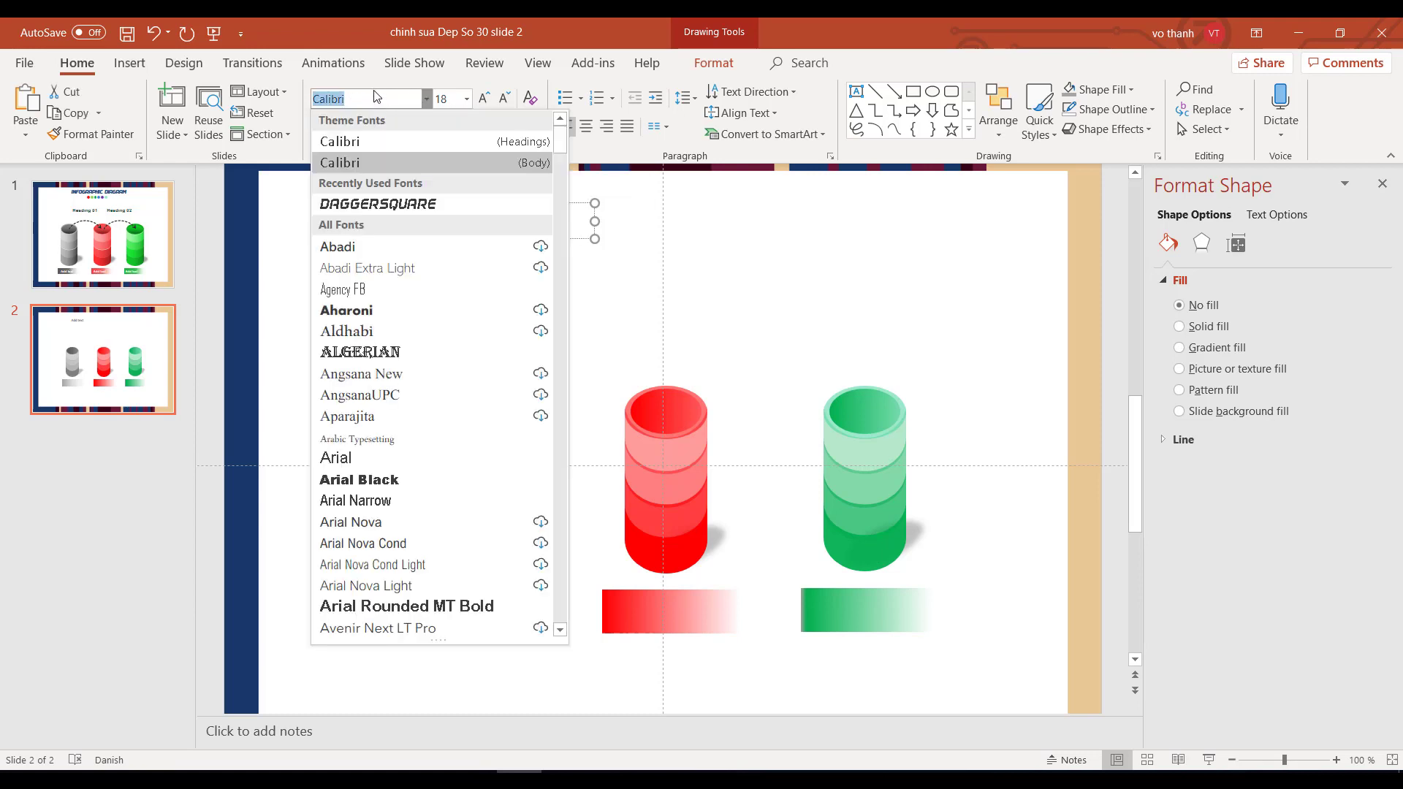
type("Tw Cen MT")
key("Return")
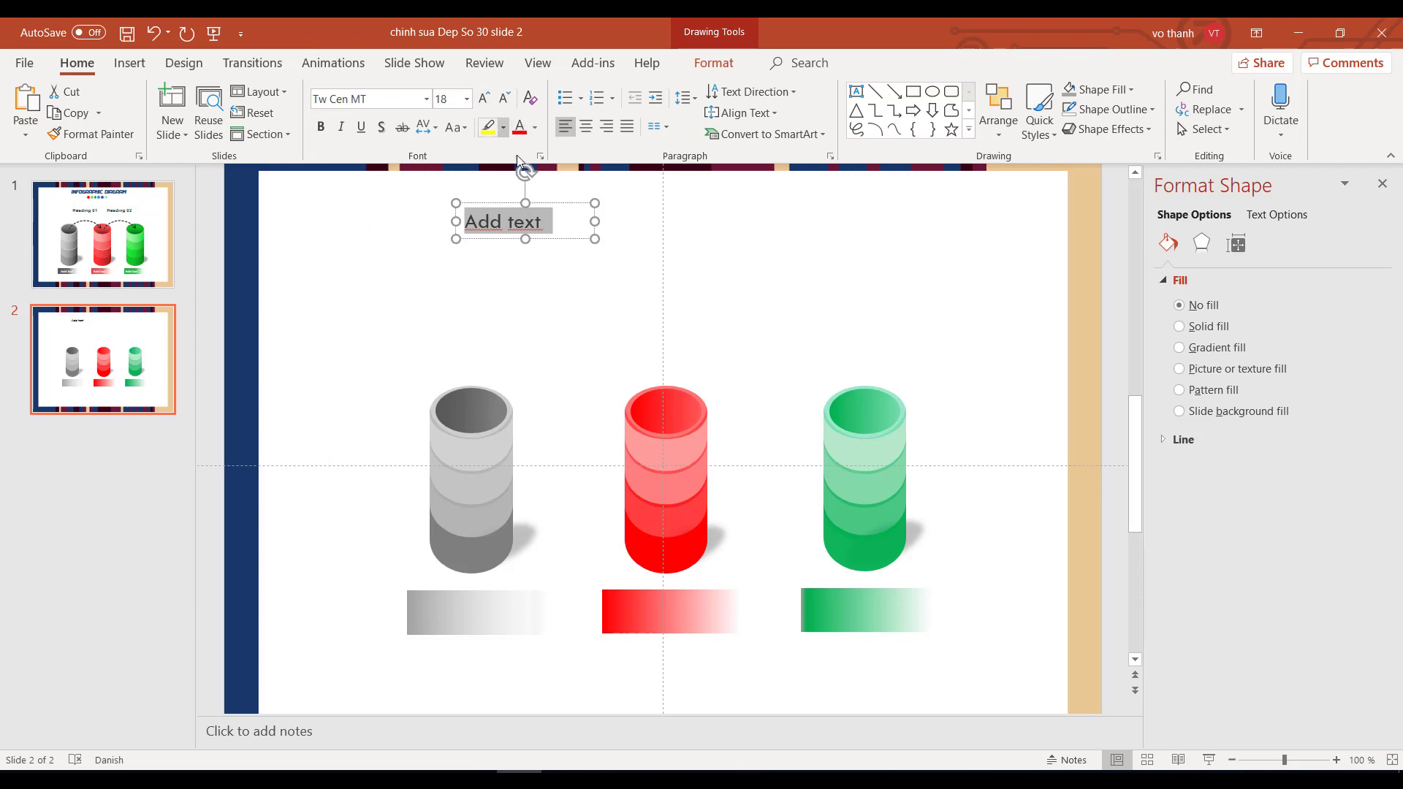
- Make the 'Add text' label white, bold and 20 pt, and place it on the bars
left_click_drag(509, 203, 466, 595)
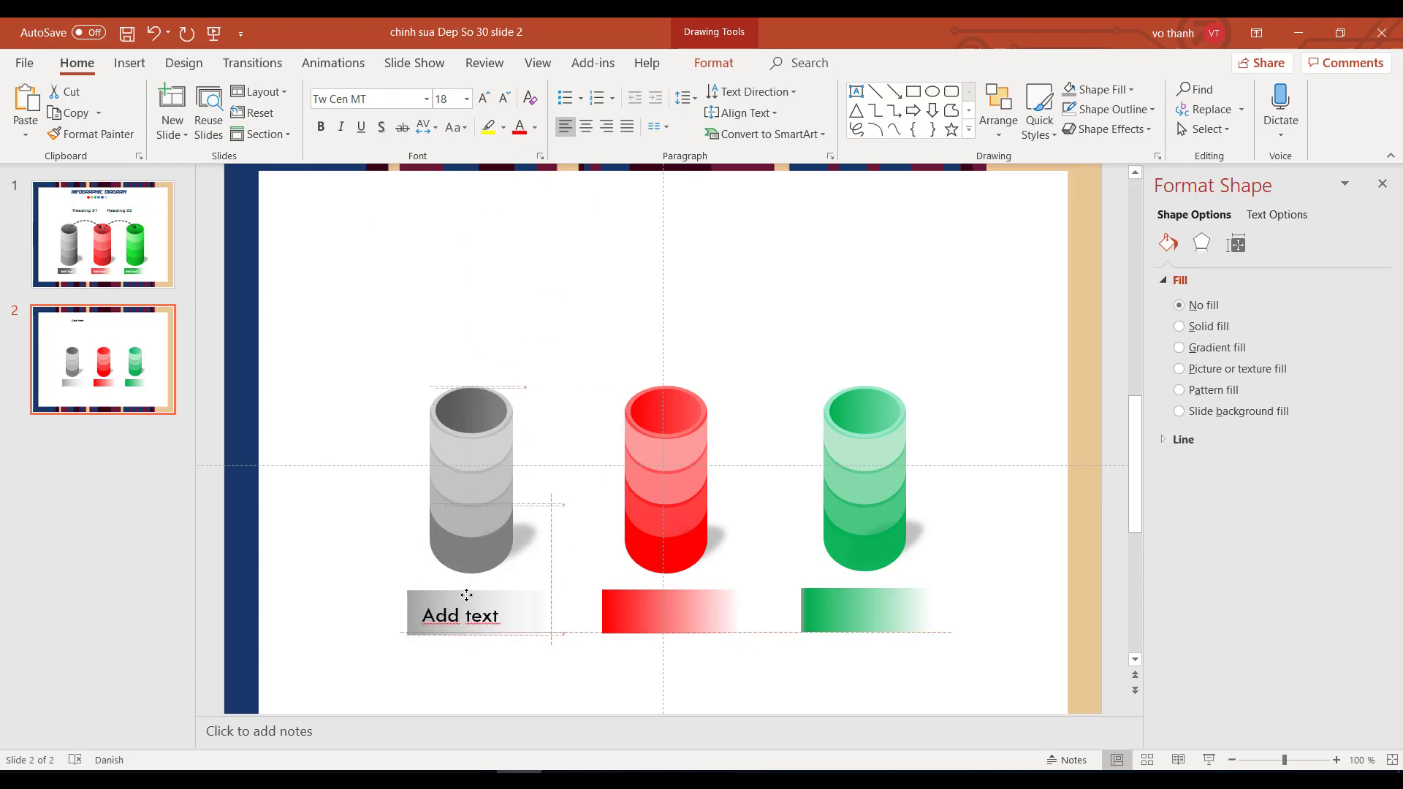
left_click(535, 128)
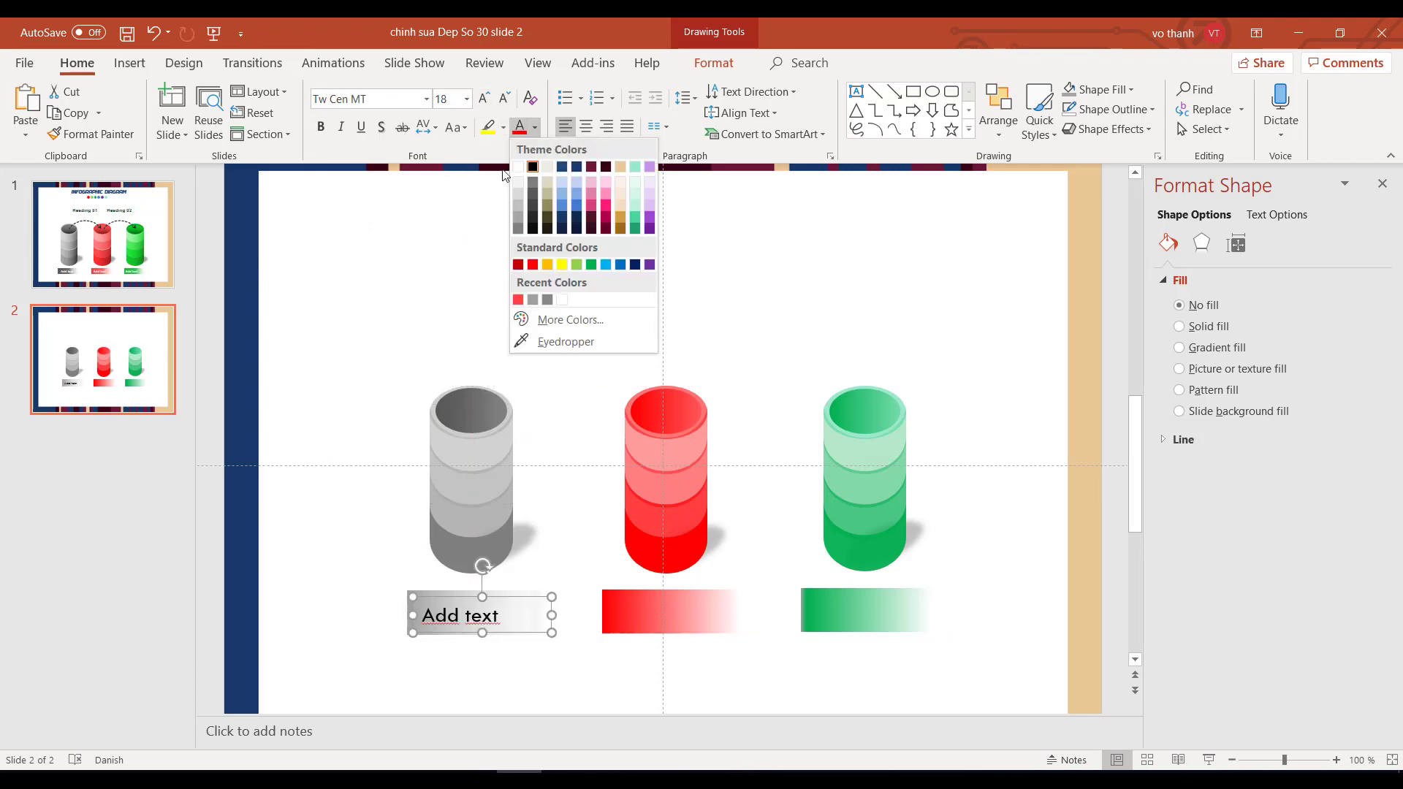
left_click(523, 173)
left_click(321, 129)
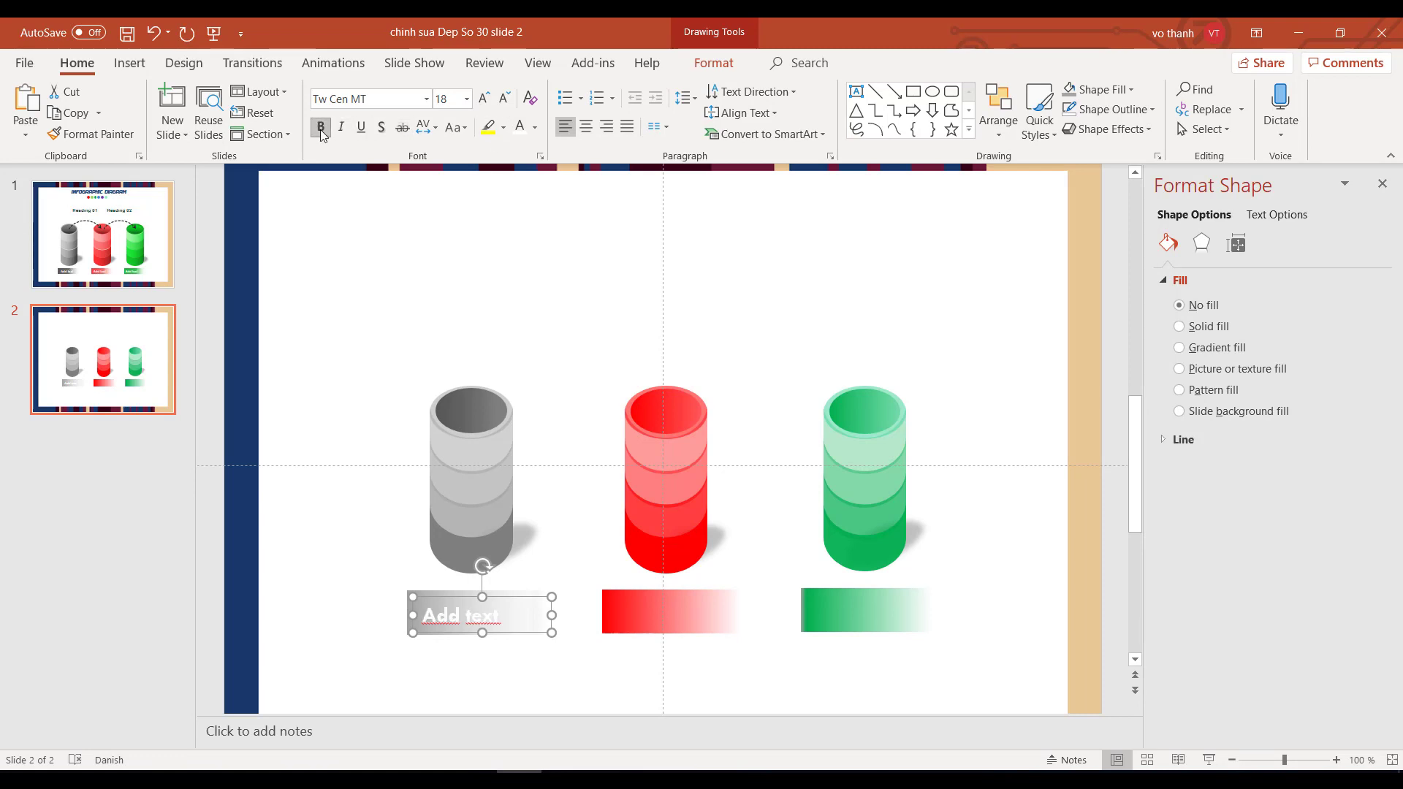
left_click(488, 98)
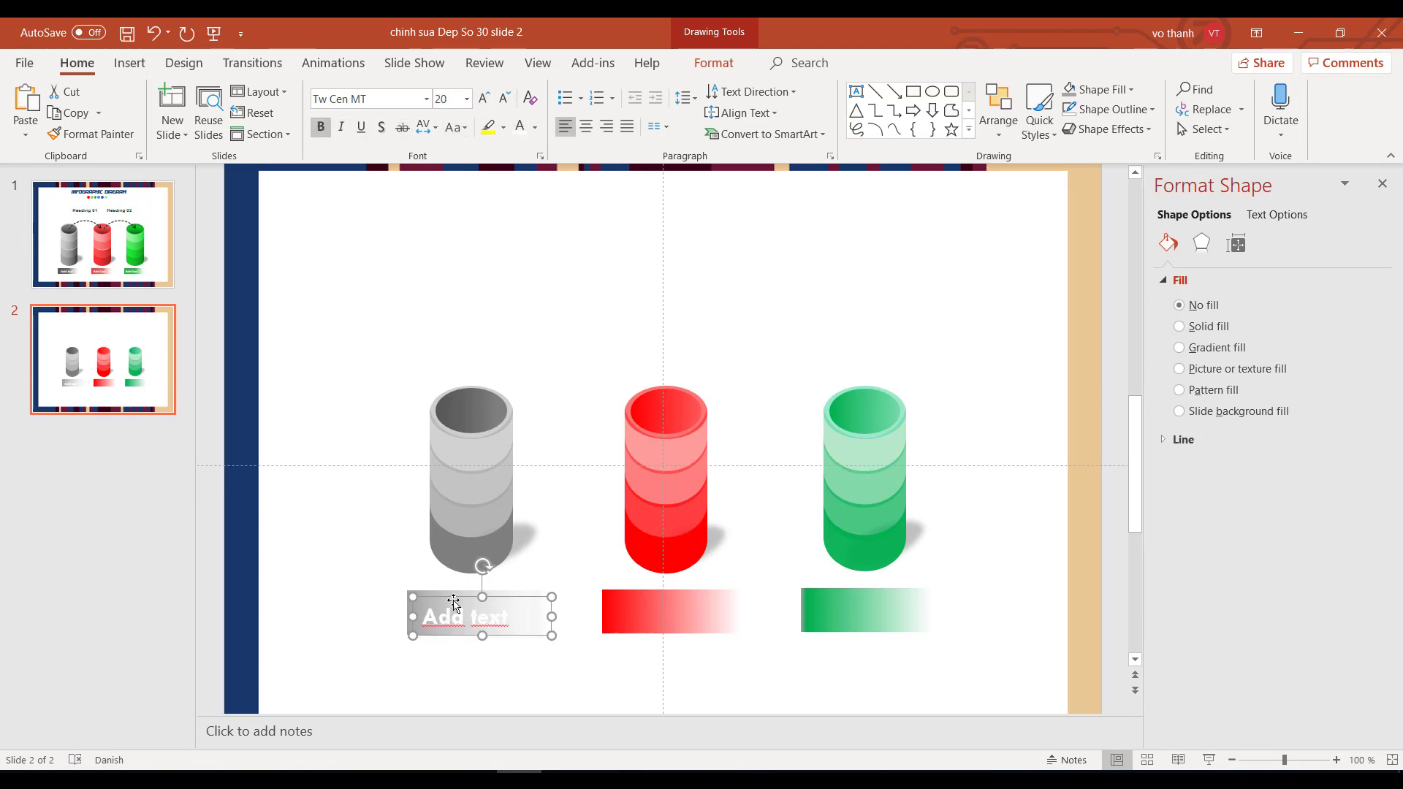
left_click_drag(453, 601, 855, 589)
left_click(393, 315)
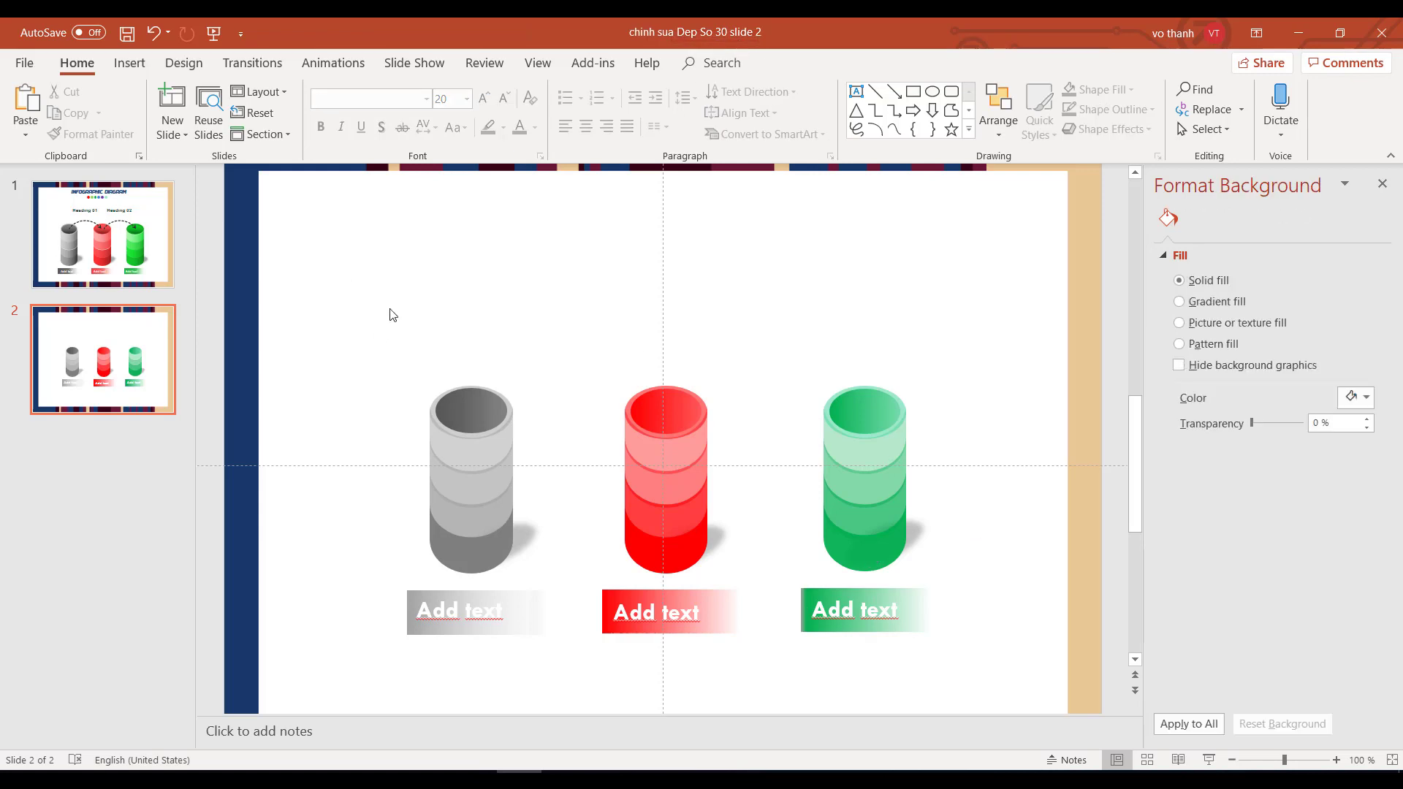
- Paste Heading 01 from slide 1 onto slide 2 above the grey cylinder
key("Page_Up")
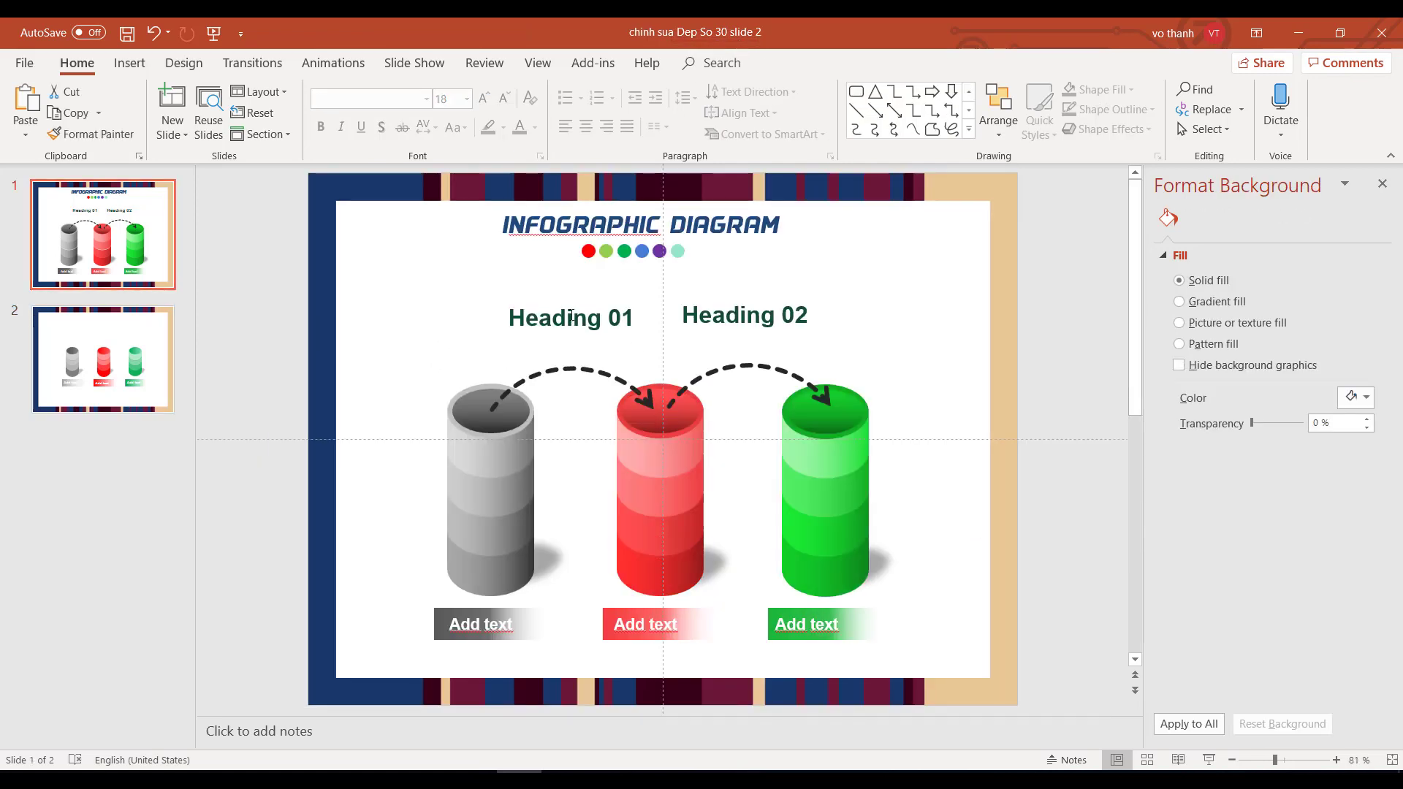
left_click(545, 302)
left_click(141, 325)
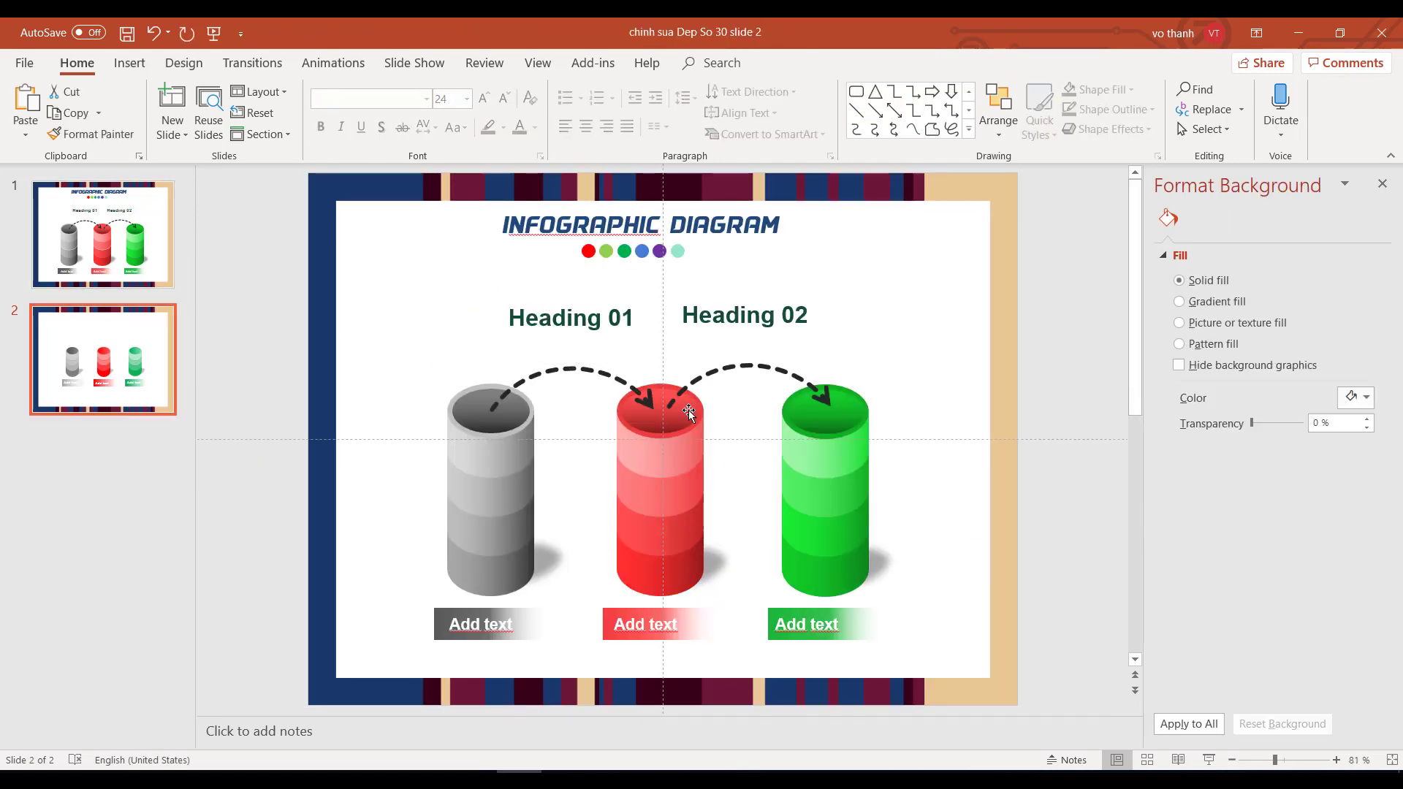
key("ctrl+v")
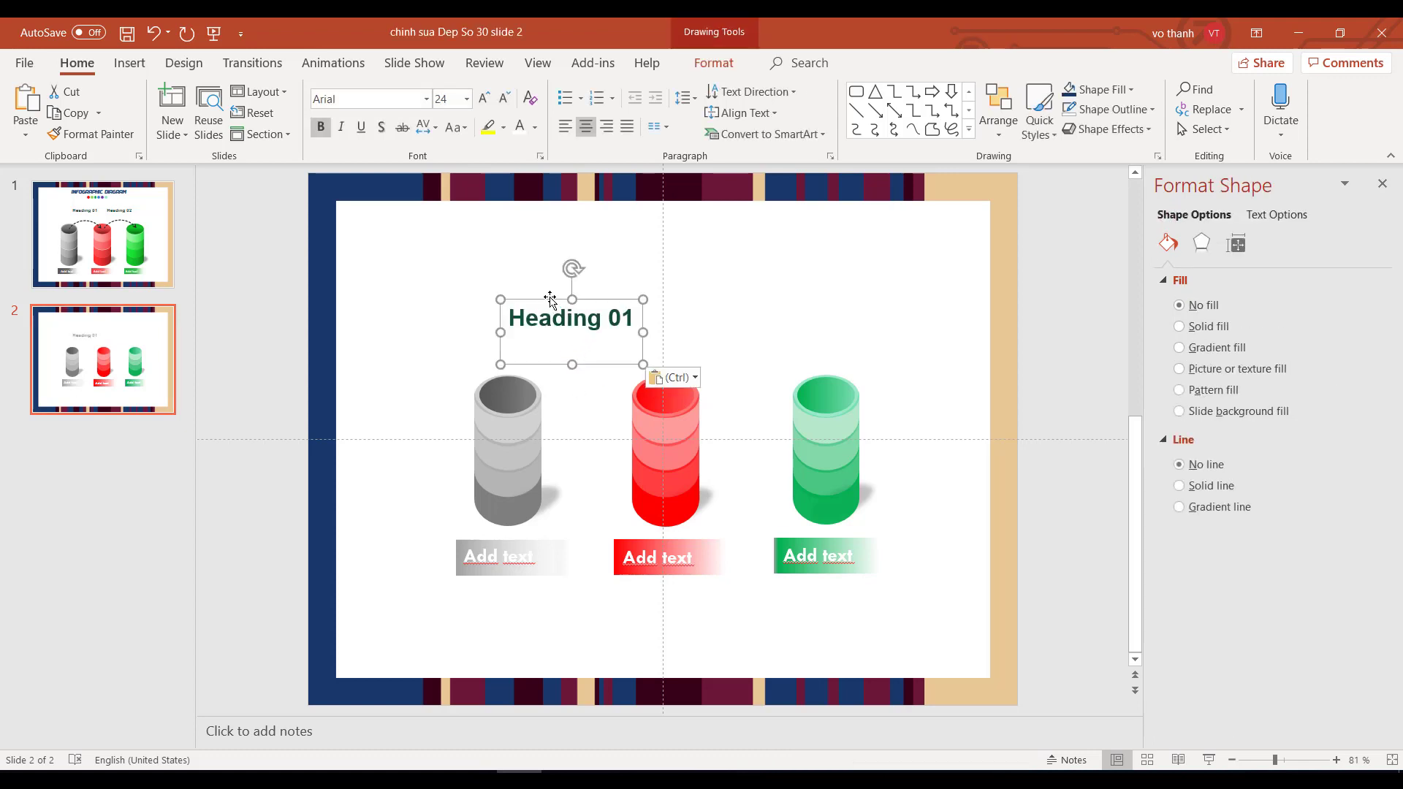
mouse_move(552, 293)
left_mouse_down()
mouse_move(536, 269)
mouse_move(831, 284)
left_mouse_up()
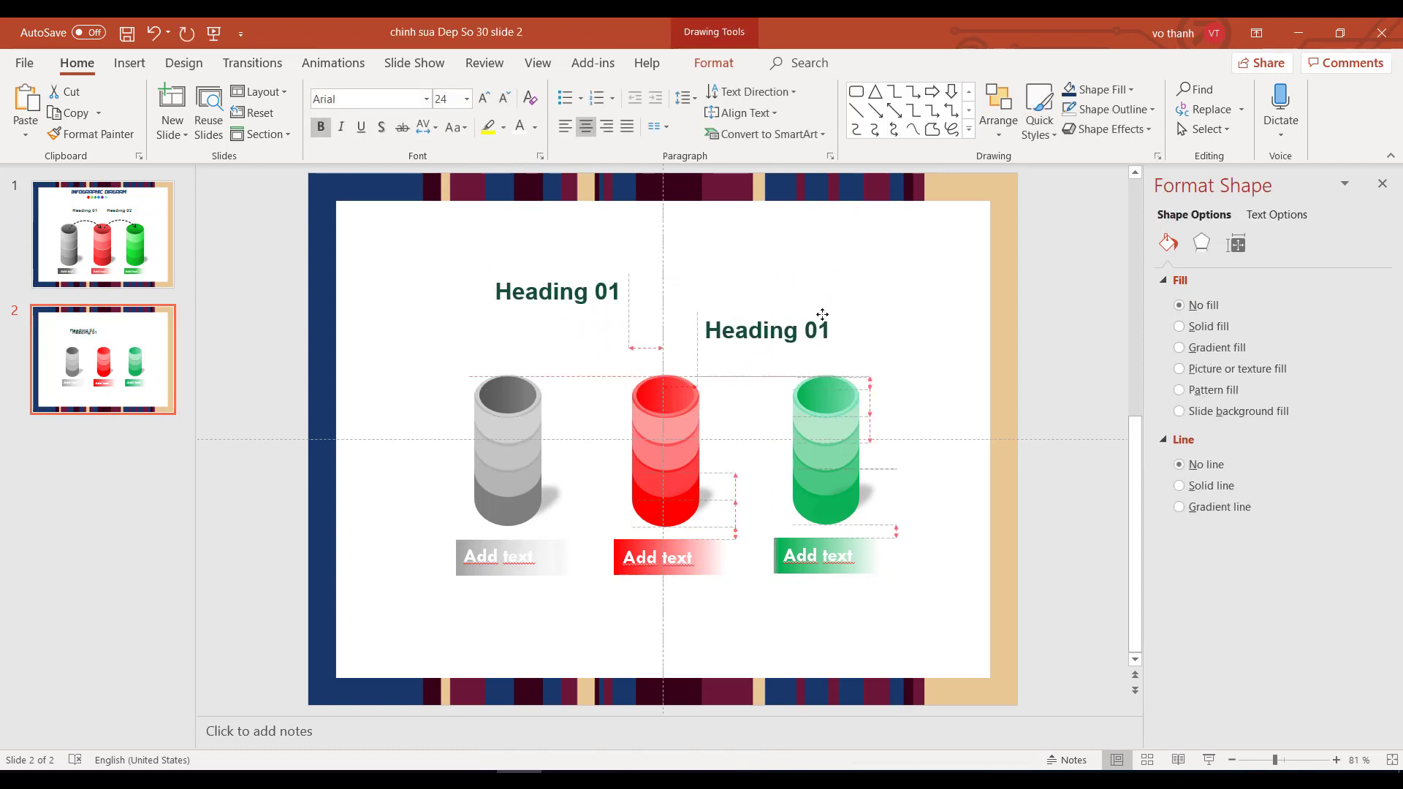
- Duplicate the heading, level the pair, and renumber the right copy to Heading 02
left_click_drag(831, 284, 812, 302)
left_click(584, 288)
left_click_drag(585, 289, 595, 315)
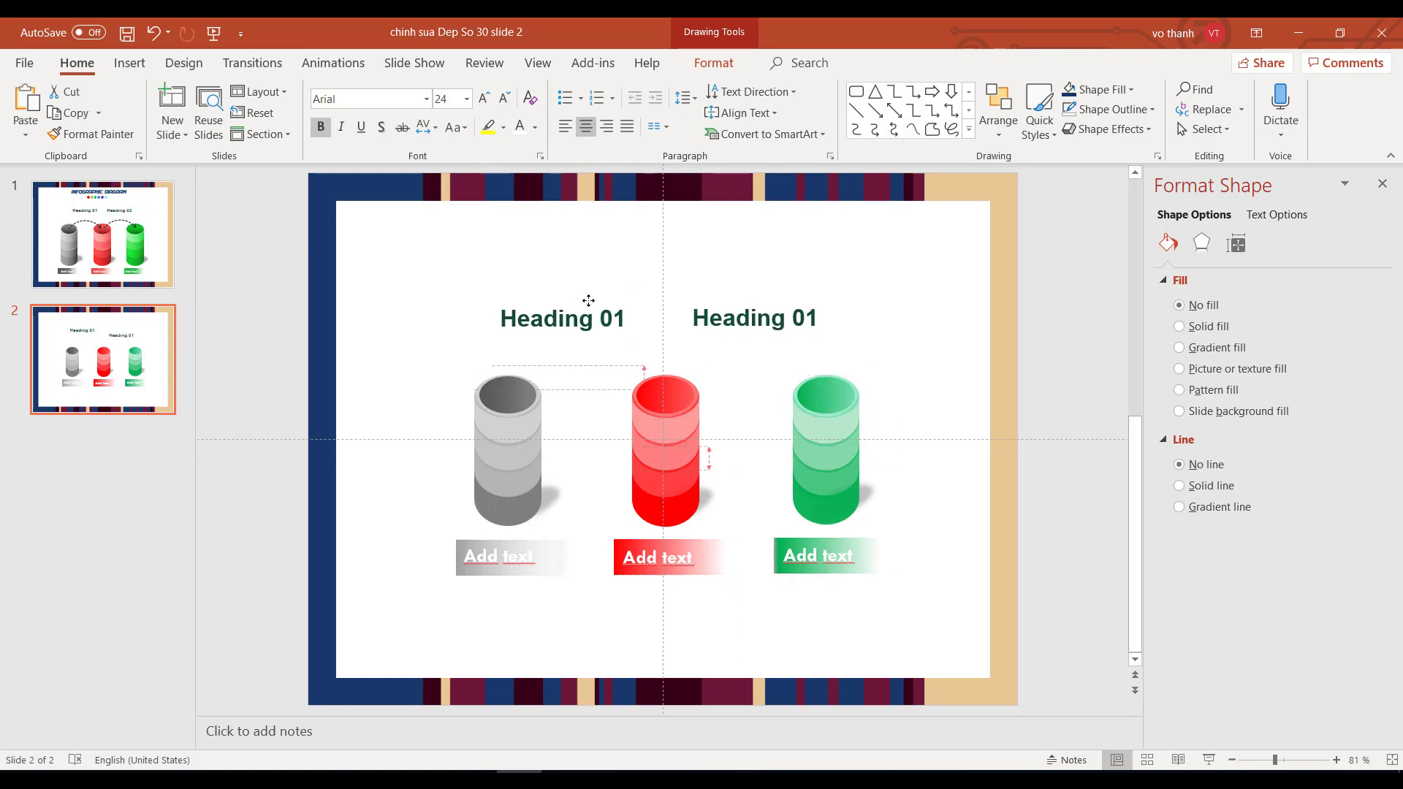
left_click(818, 318)
key("BackSpace")
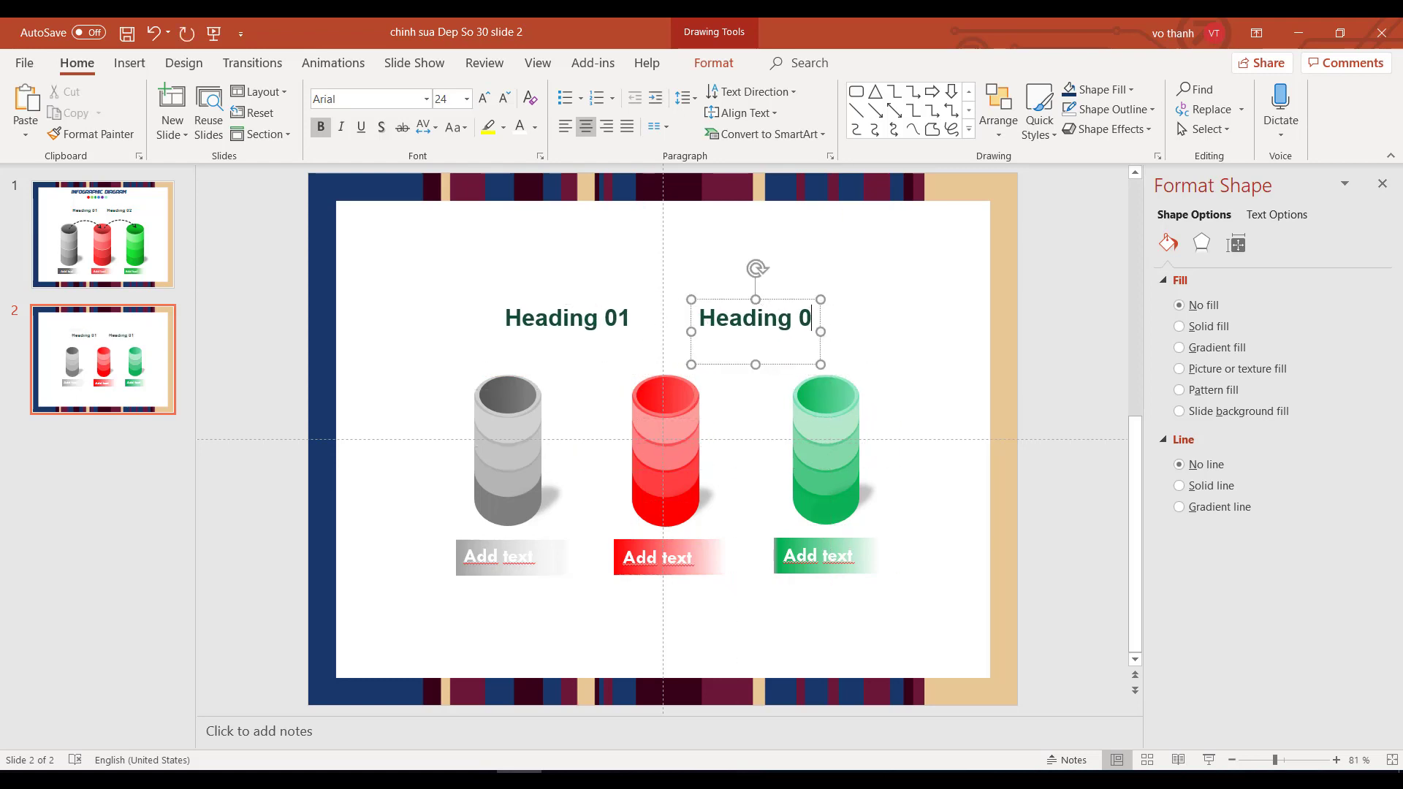
type("2")
left_click(310, 279)
left_click(164, 212)
- Copy the INFOGRAPHIC DIAGRAM title, coloured dots and dashed arrow from slide 1 onto slide 2
left_click_drag(450, 205, 853, 276)
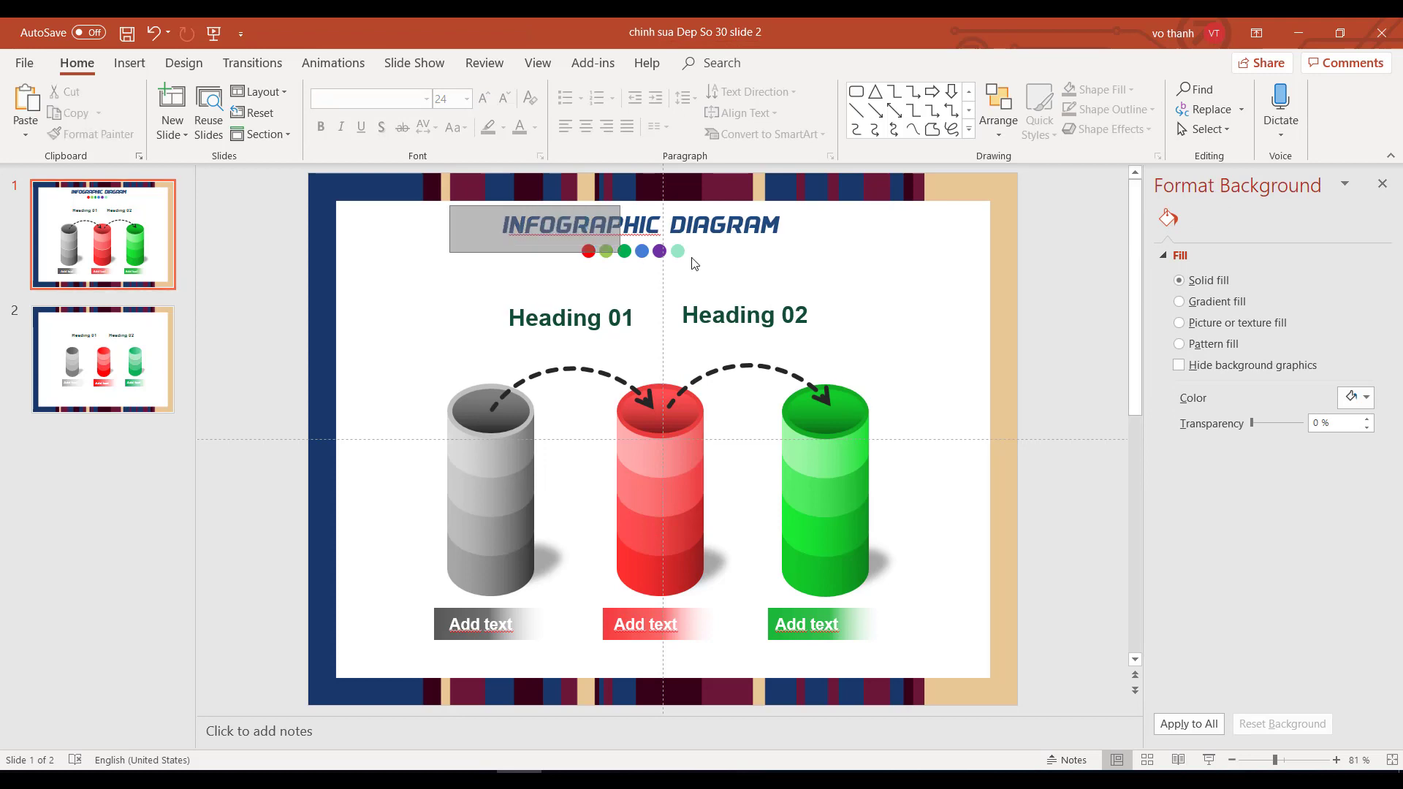
left_click(752, 227, "shift")
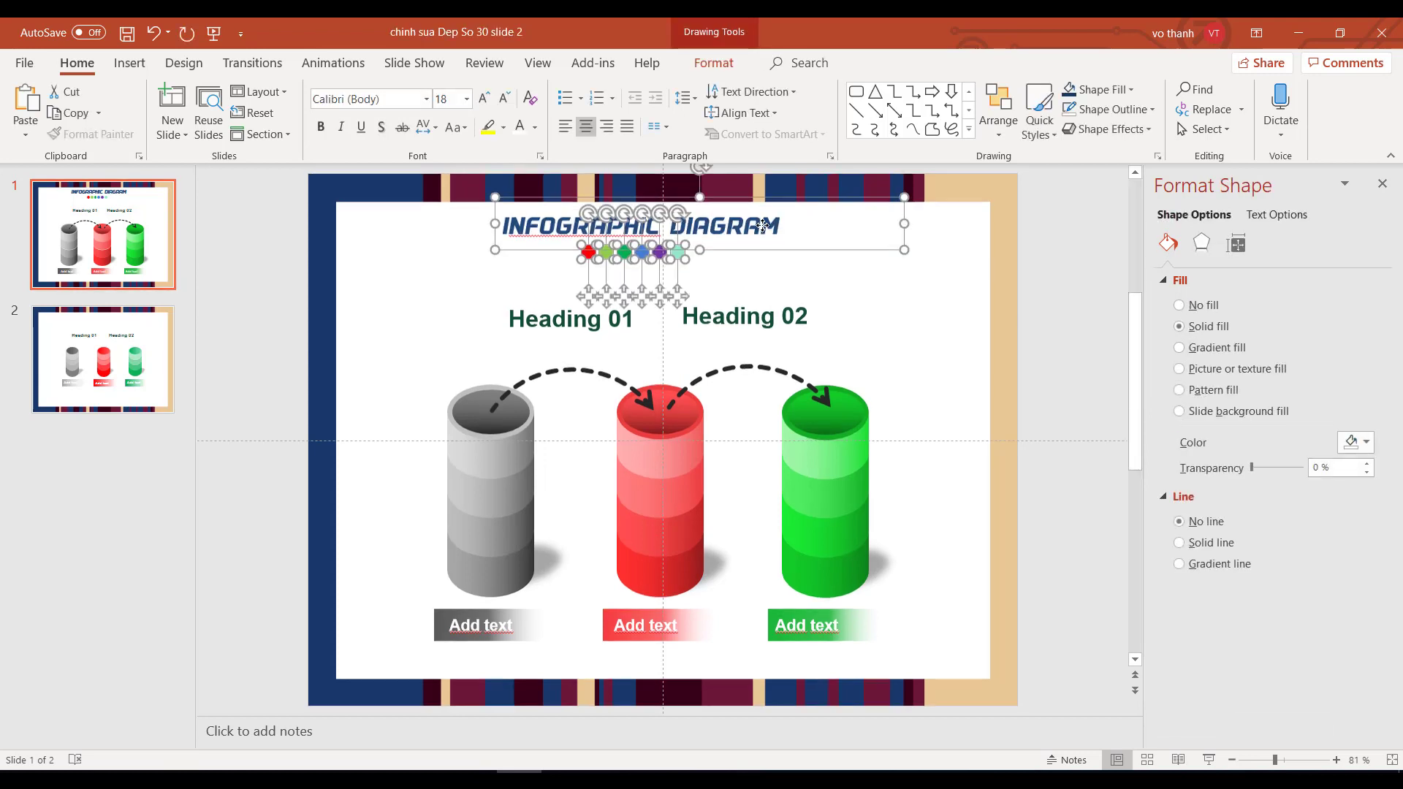
left_click(613, 374, "shift")
key("ctrl+c")
left_click(102, 358)
key("ctrl+v")
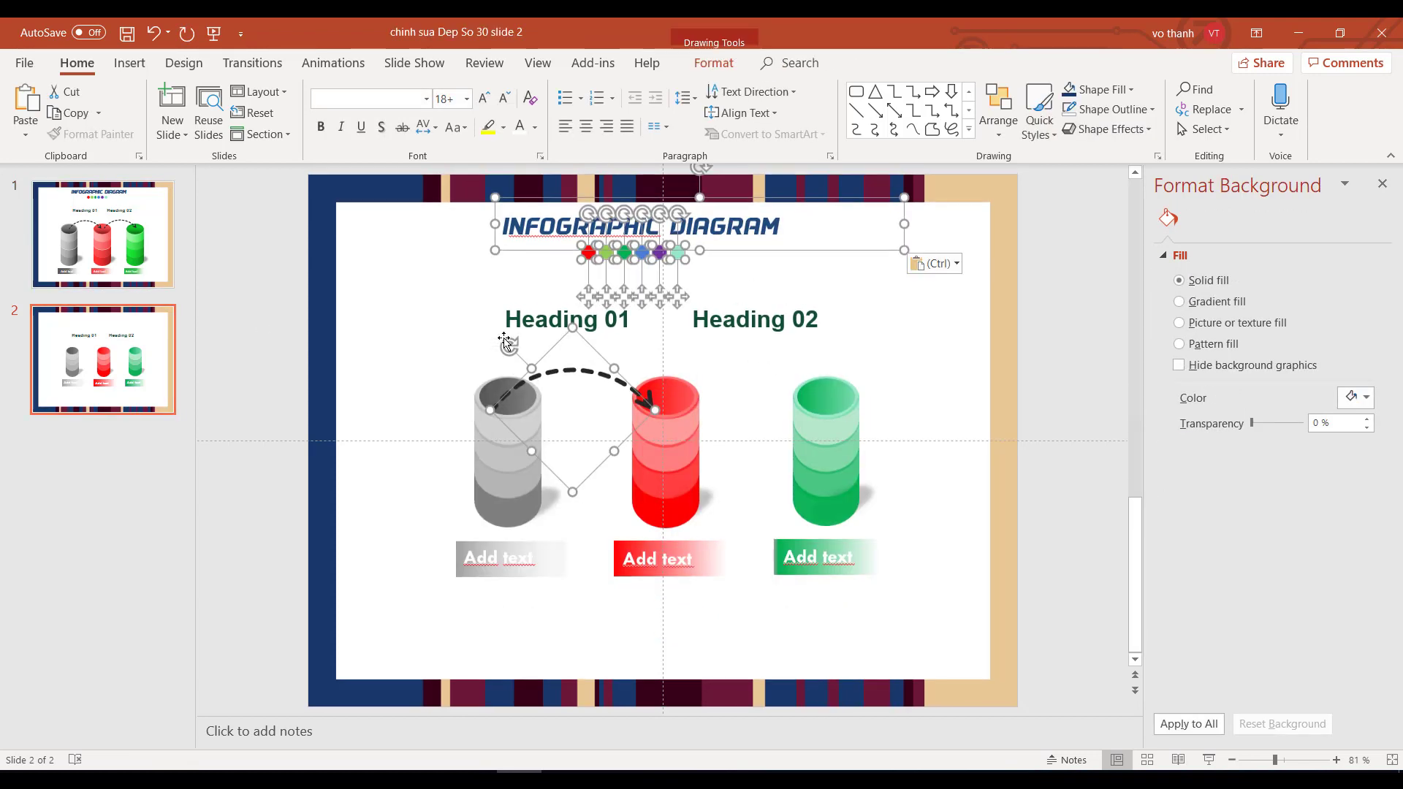
key("Escape")
- Place dashed arrows linking grey to red and red to green, delete the extra one, nudge Heading 02
mouse_move(601, 379)
left_mouse_down()
mouse_move(586, 359)
mouse_move(812, 369)
left_mouse_up()
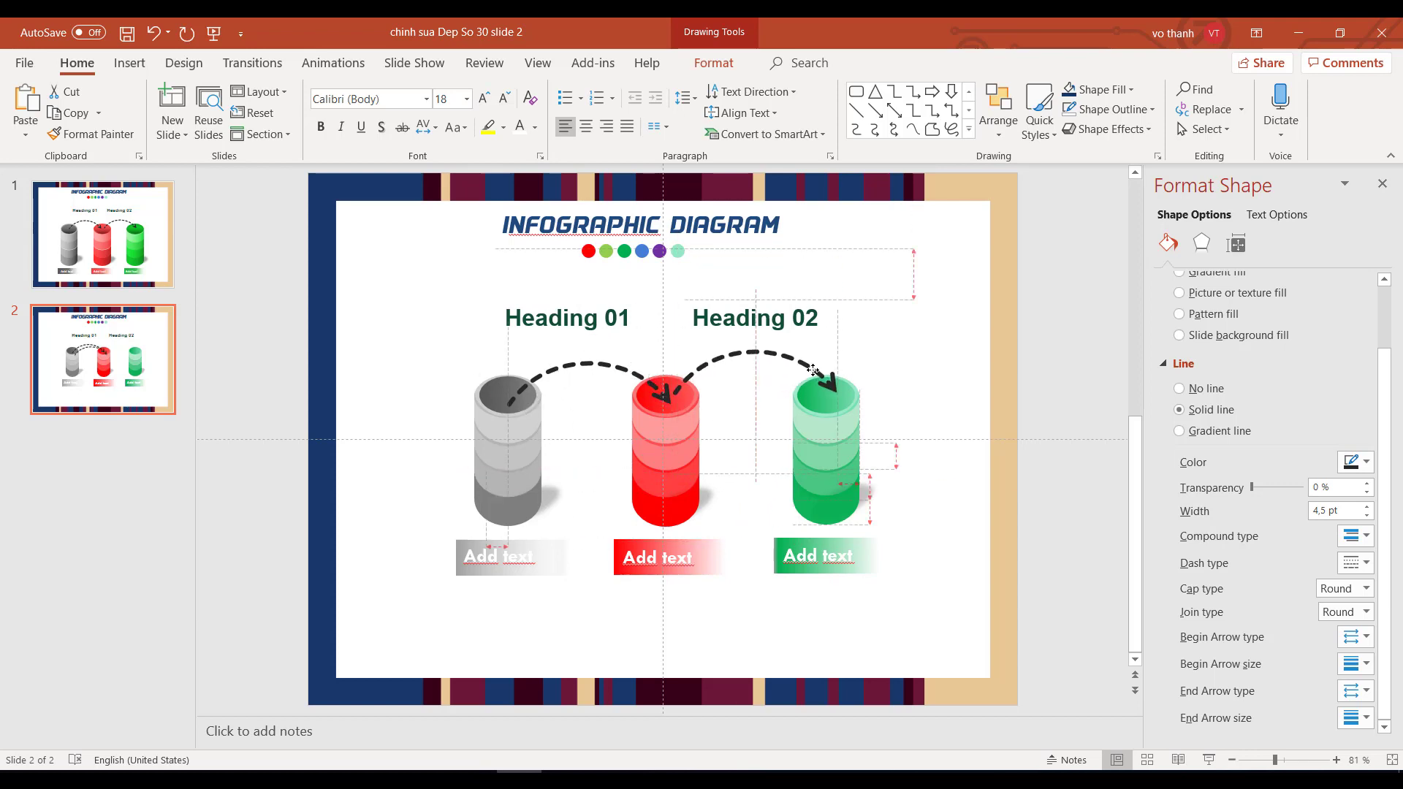
left_click_drag(833, 385, 826, 385)
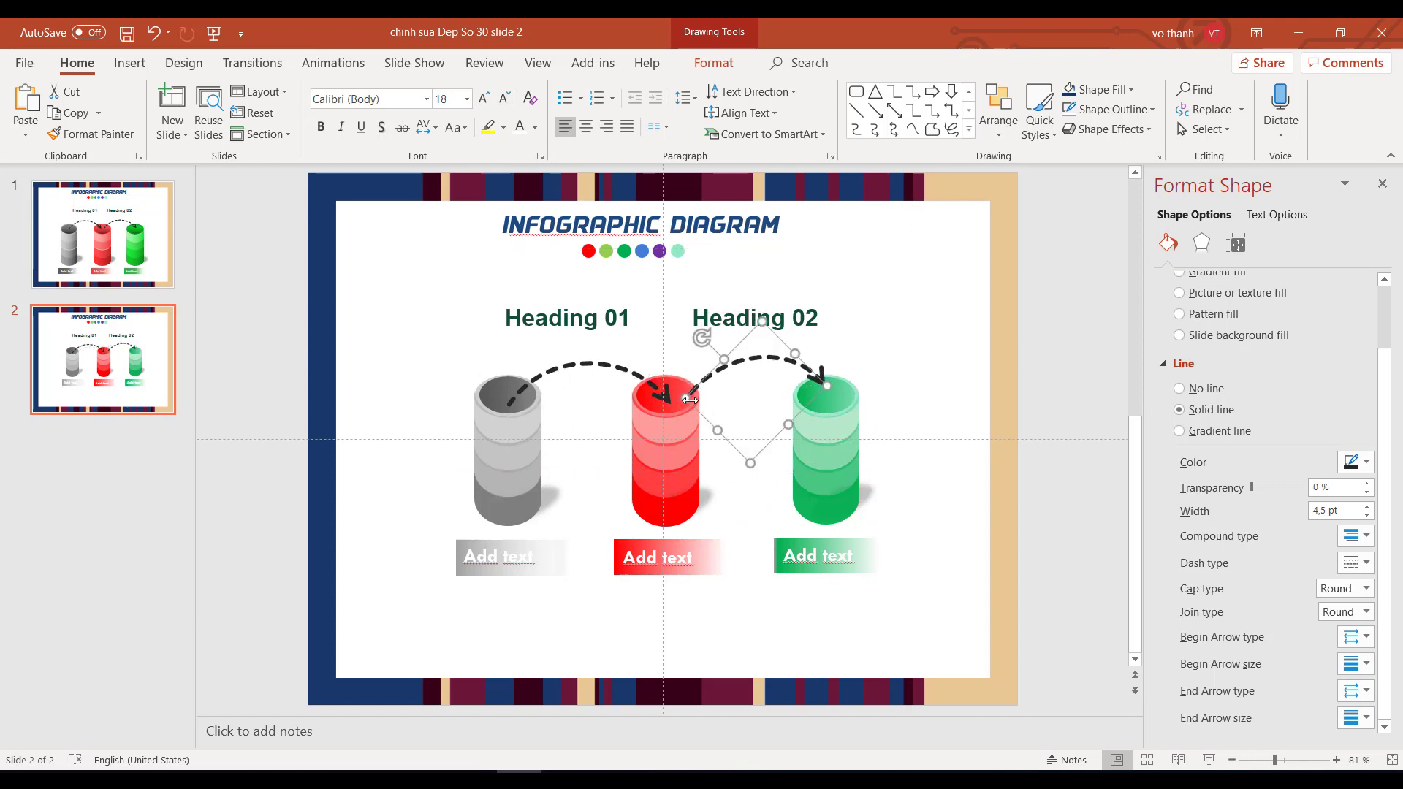
left_click_drag(690, 401, 681, 391)
left_click(673, 406)
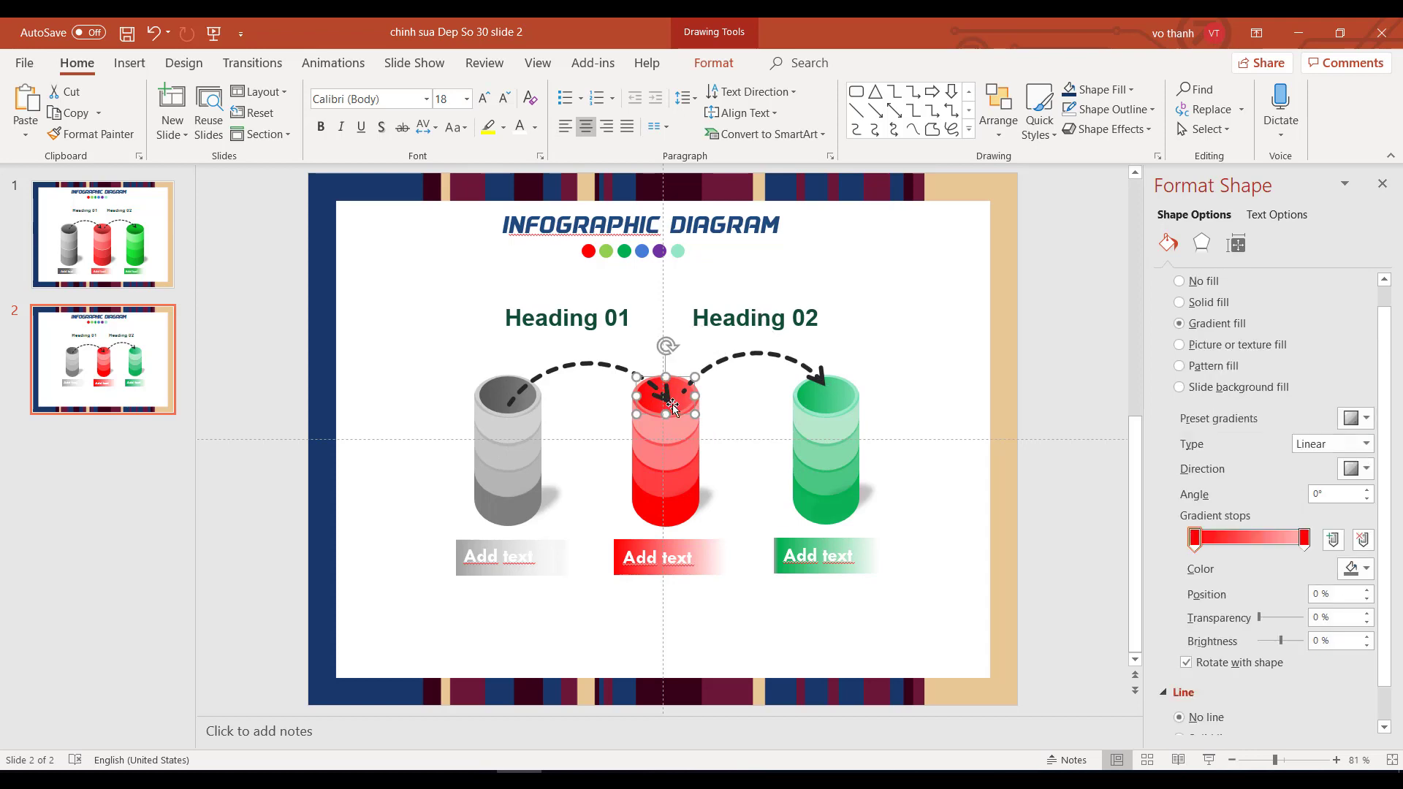
left_click(616, 374)
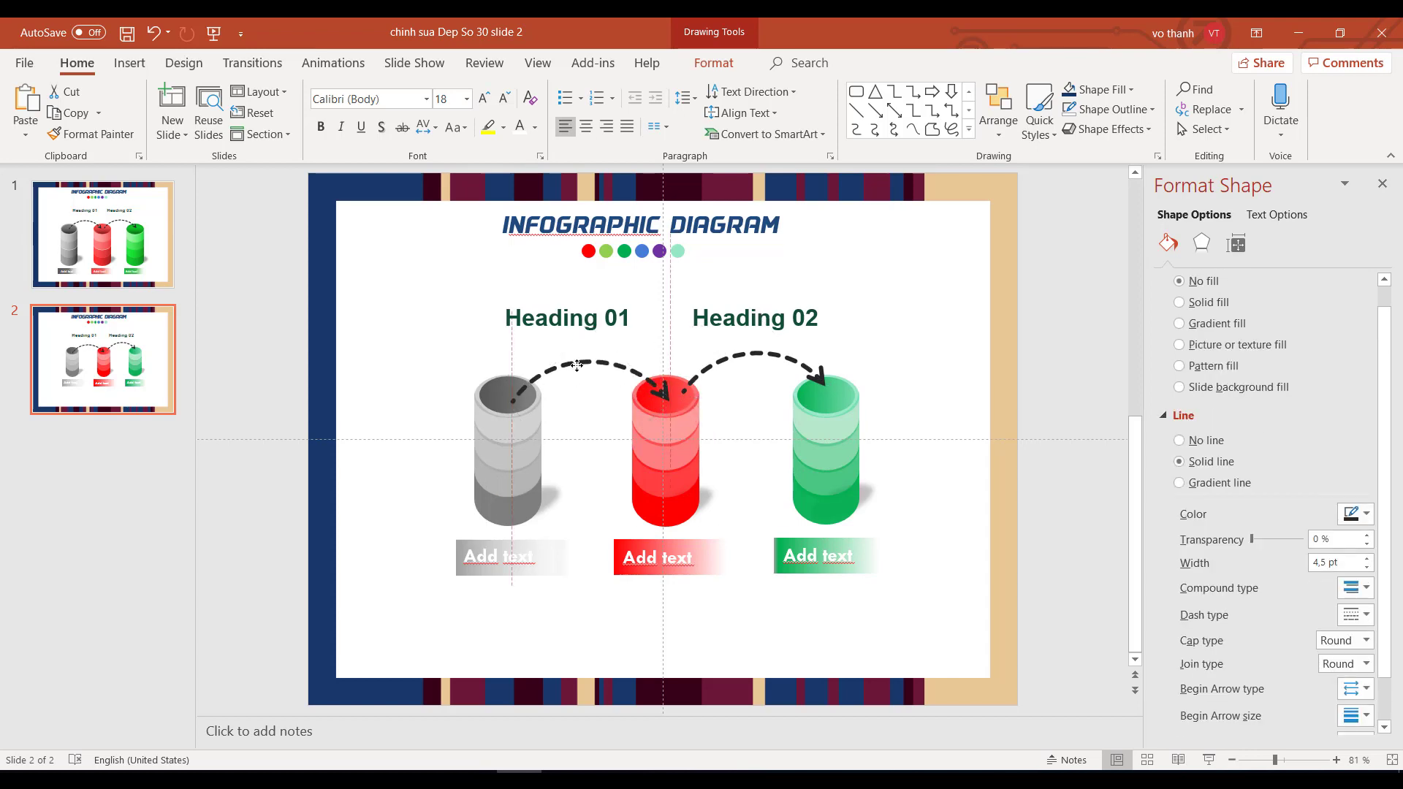
mouse_move(510, 402)
left_mouse_down()
mouse_move(582, 327)
mouse_move(570, 363)
left_mouse_up()
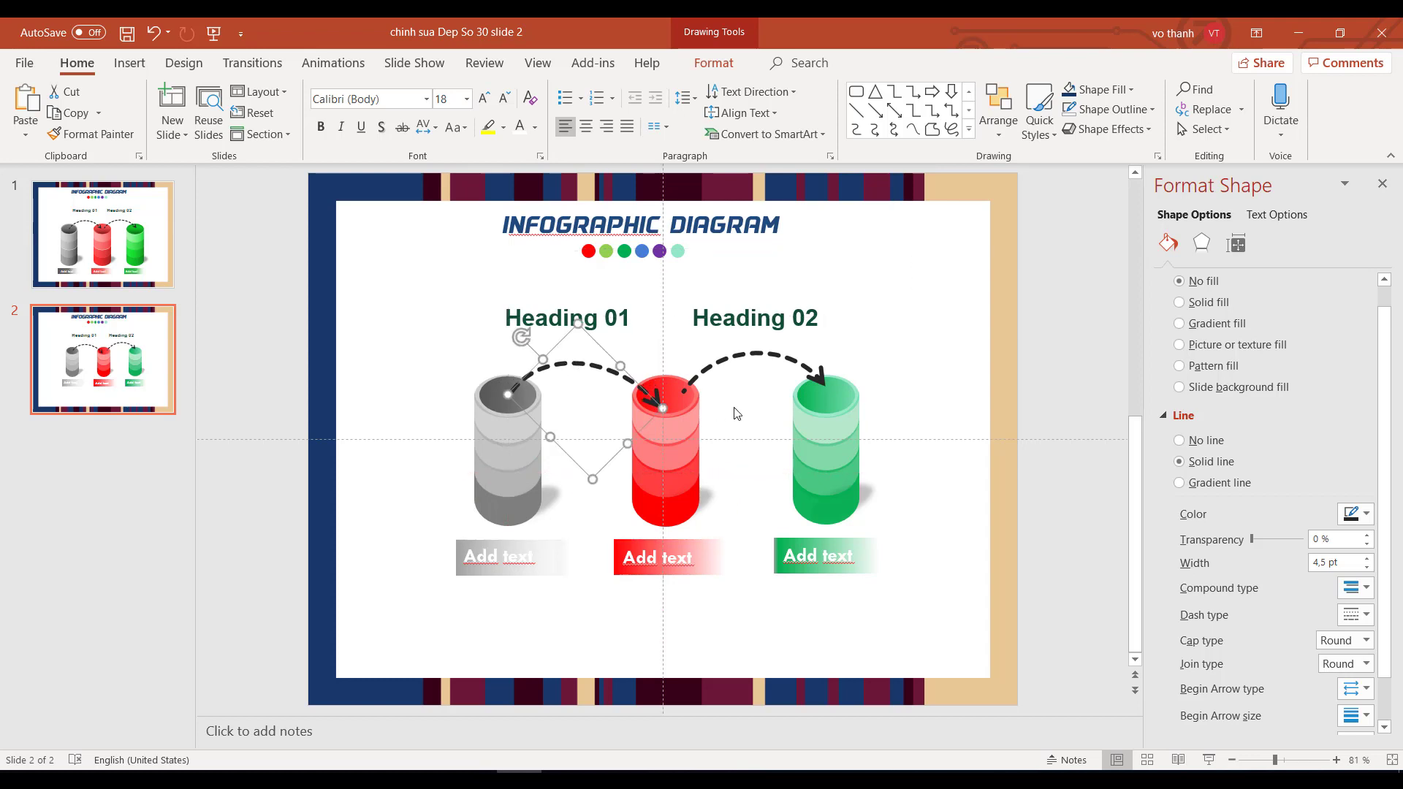
mouse_move(735, 354)
left_mouse_down()
mouse_move(577, 364)
mouse_move(588, 367)
left_mouse_up()
left_click(599, 369)
key("Delete")
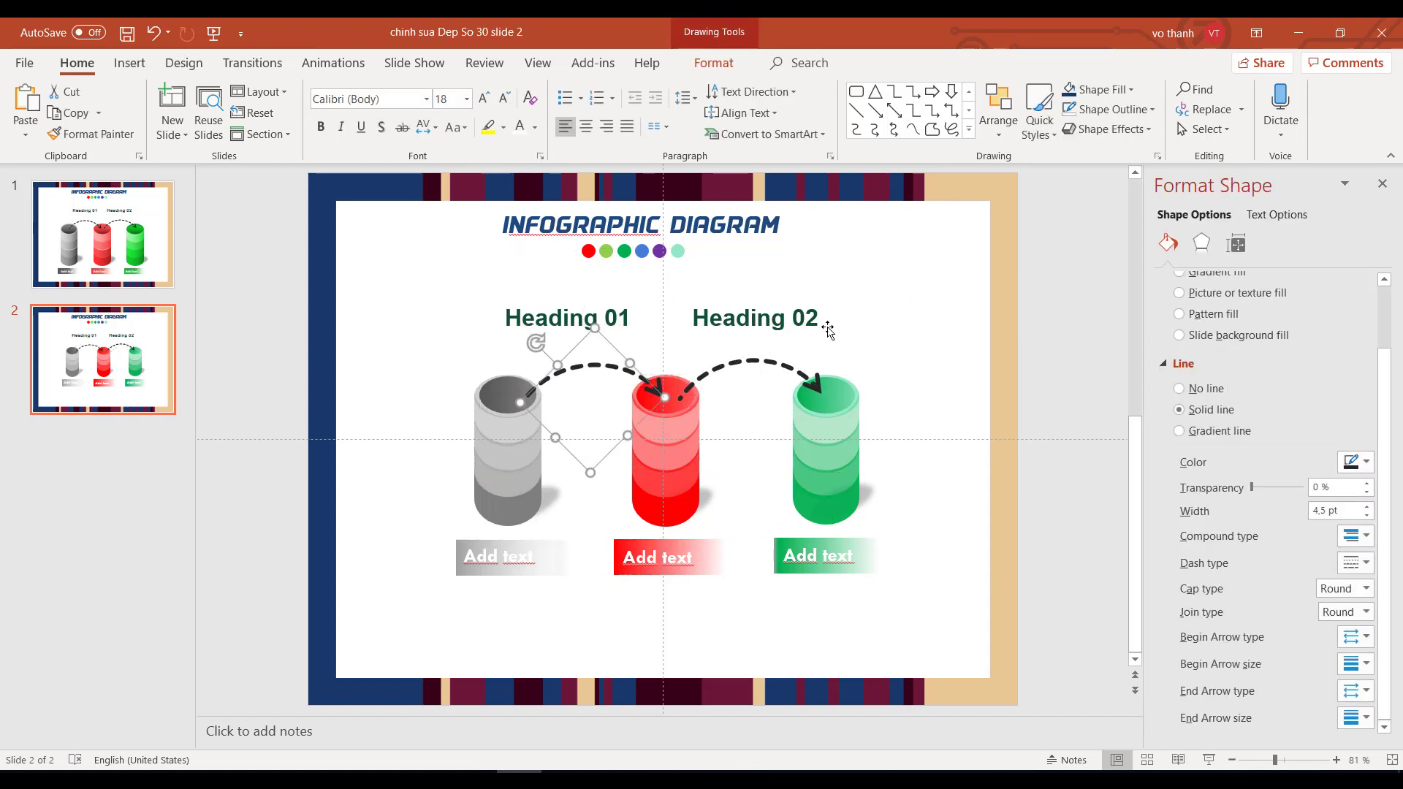
left_click(824, 330)
left_click_drag(775, 300, 781, 305)
- Nudge Heading 01 slightly down-right, close the Format pane, and play slide 2 as a slideshow
left_click(567, 318)
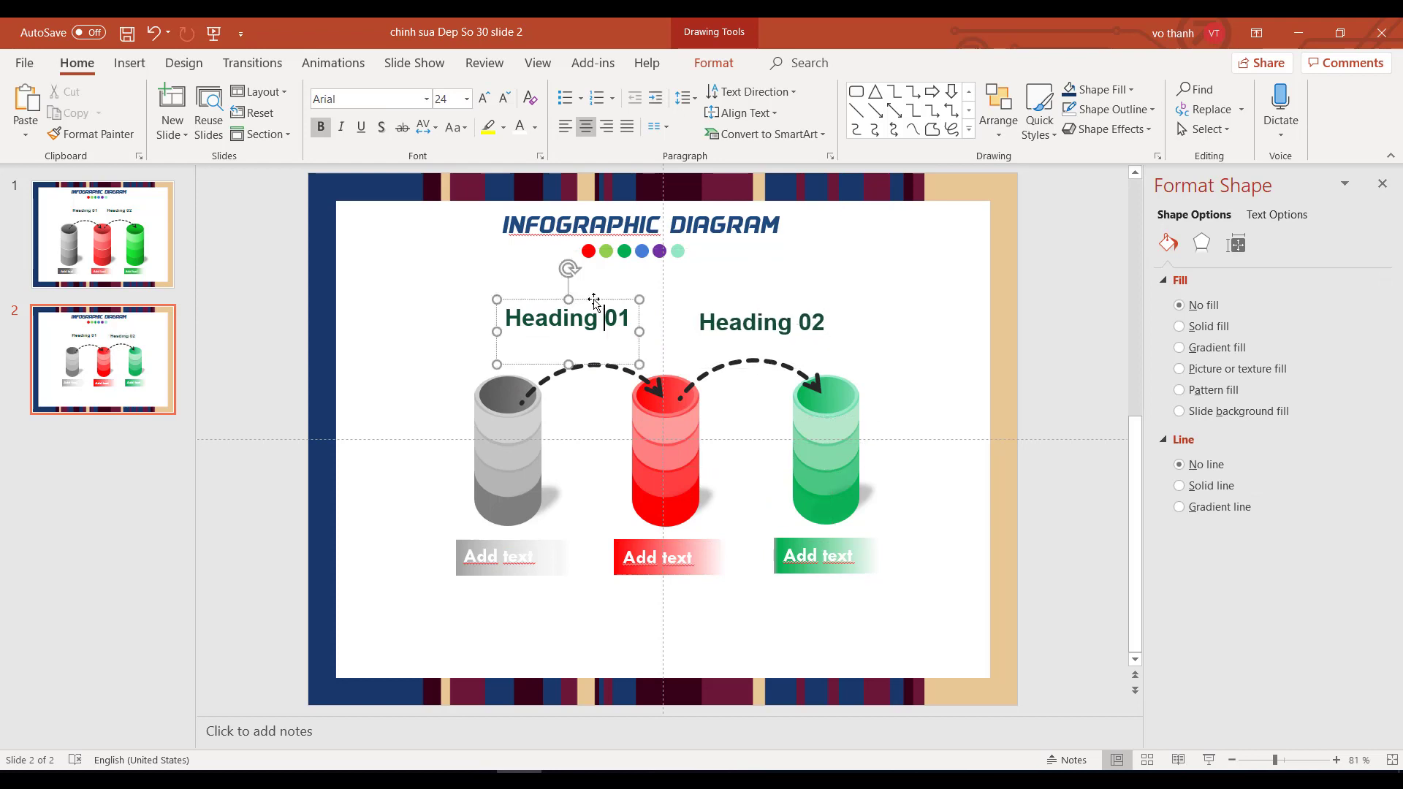
left_click_drag(567, 318, 578, 326)
left_click(970, 410)
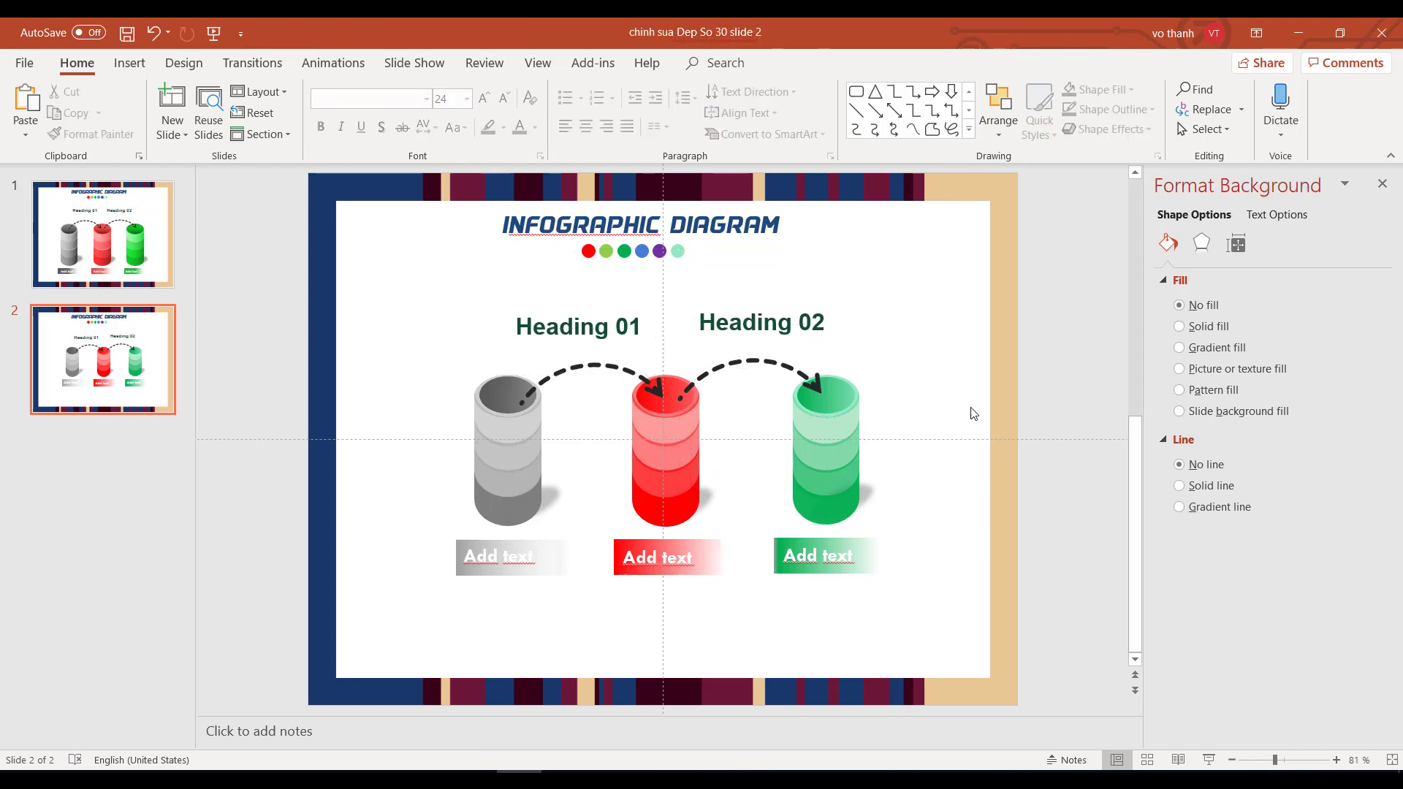
left_click(1382, 184)
left_click(1210, 760)
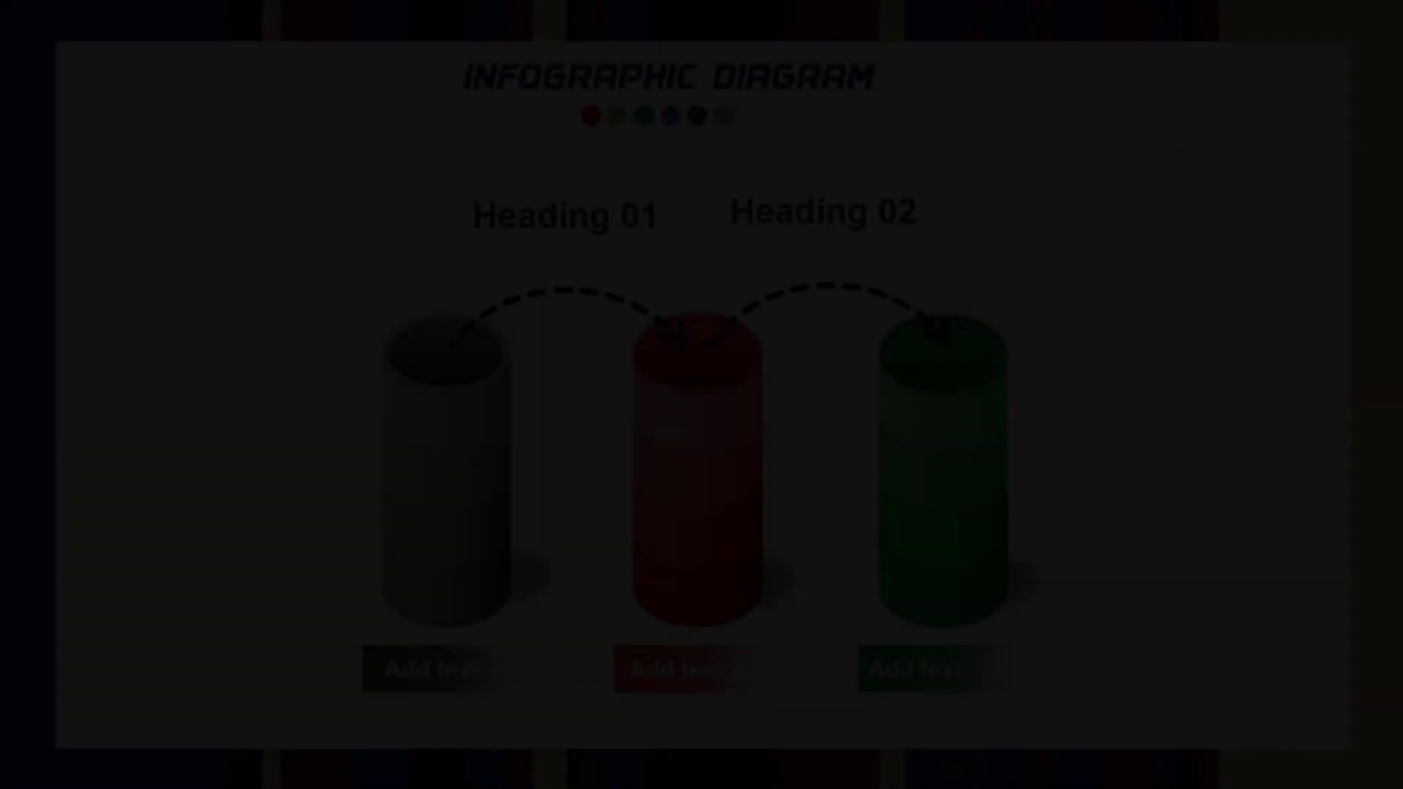